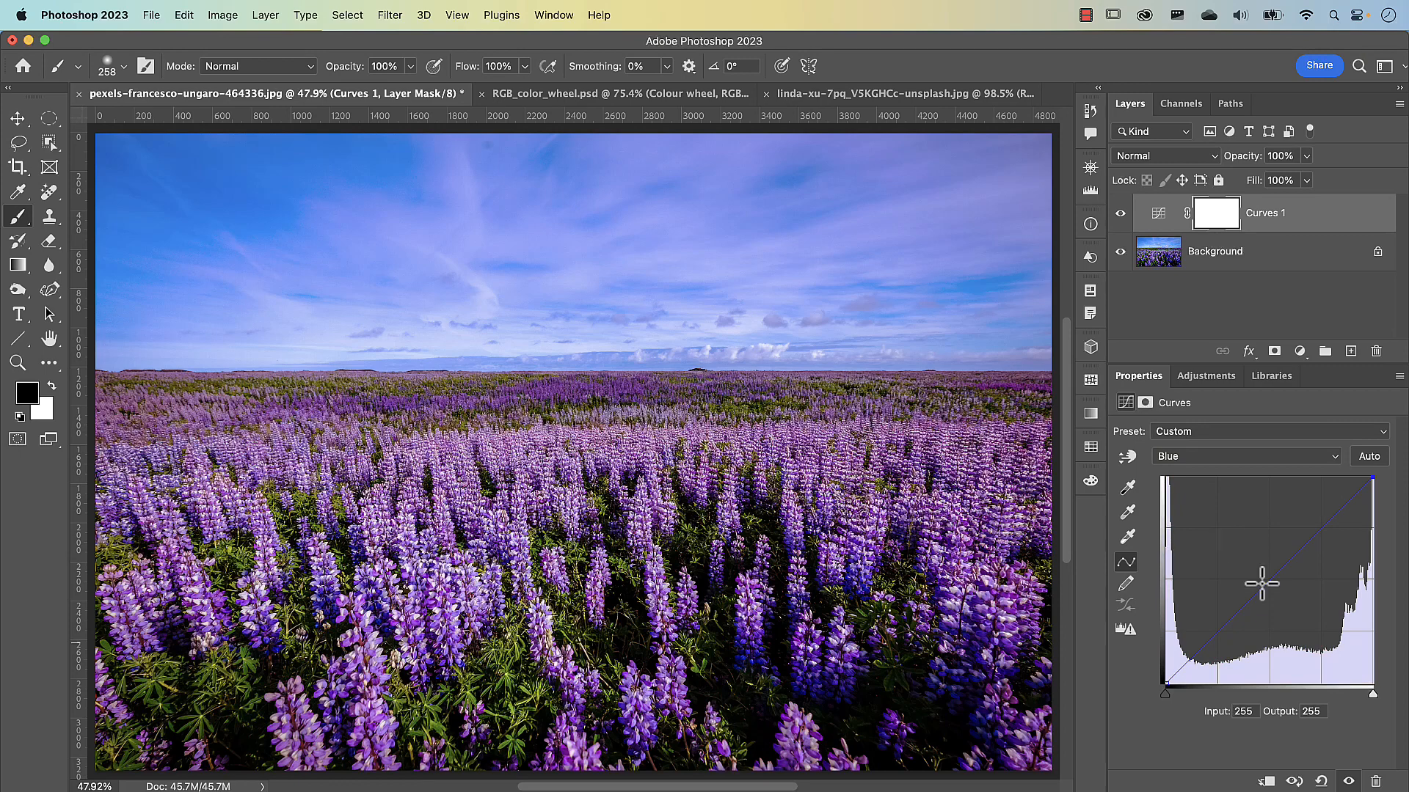
Lower the blue curve's midtones in the flower field photo and adjust the black and white input points in the graffiti photo's Curves layer.
left_click_drag(1270, 579, 1286, 605)
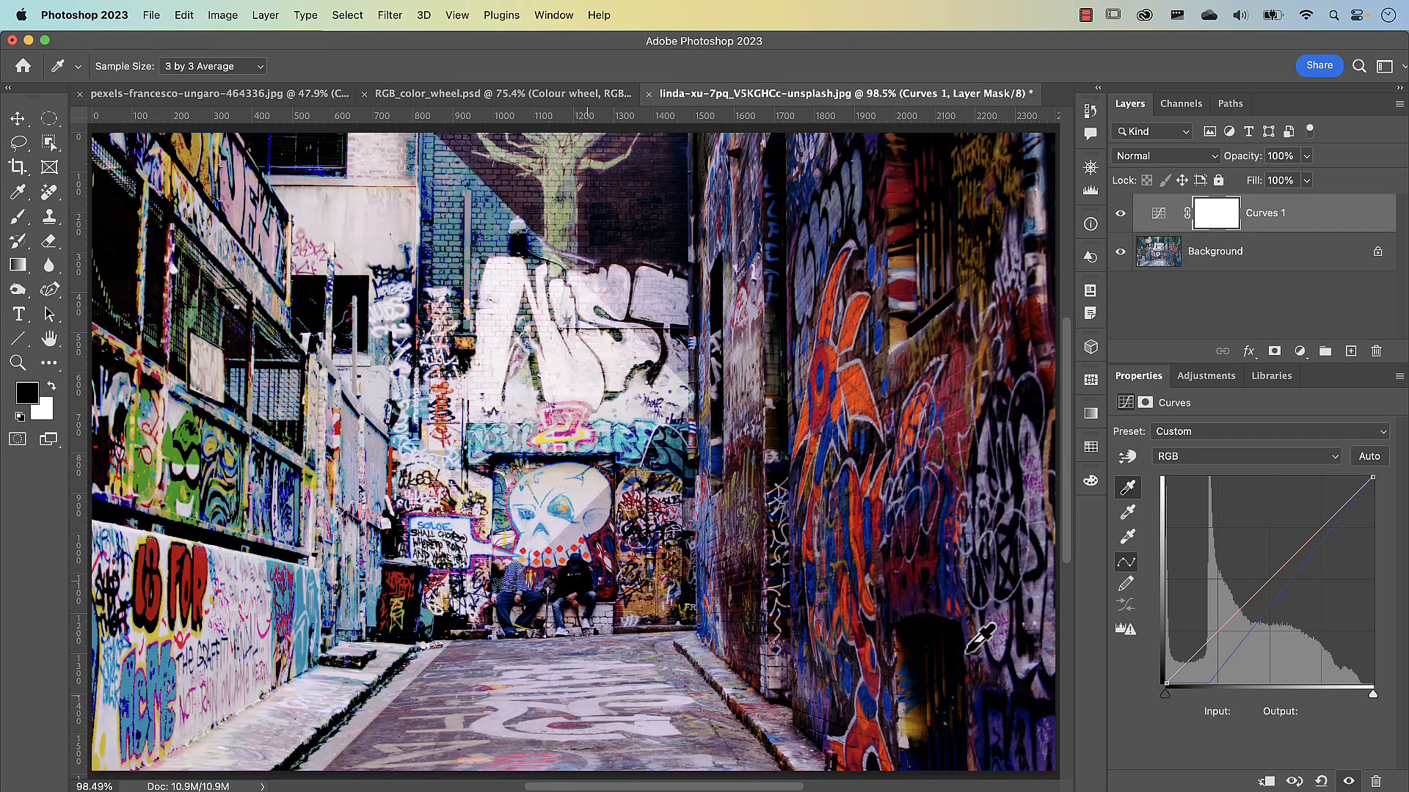
left_click_drag(1218, 698, 1159, 701)
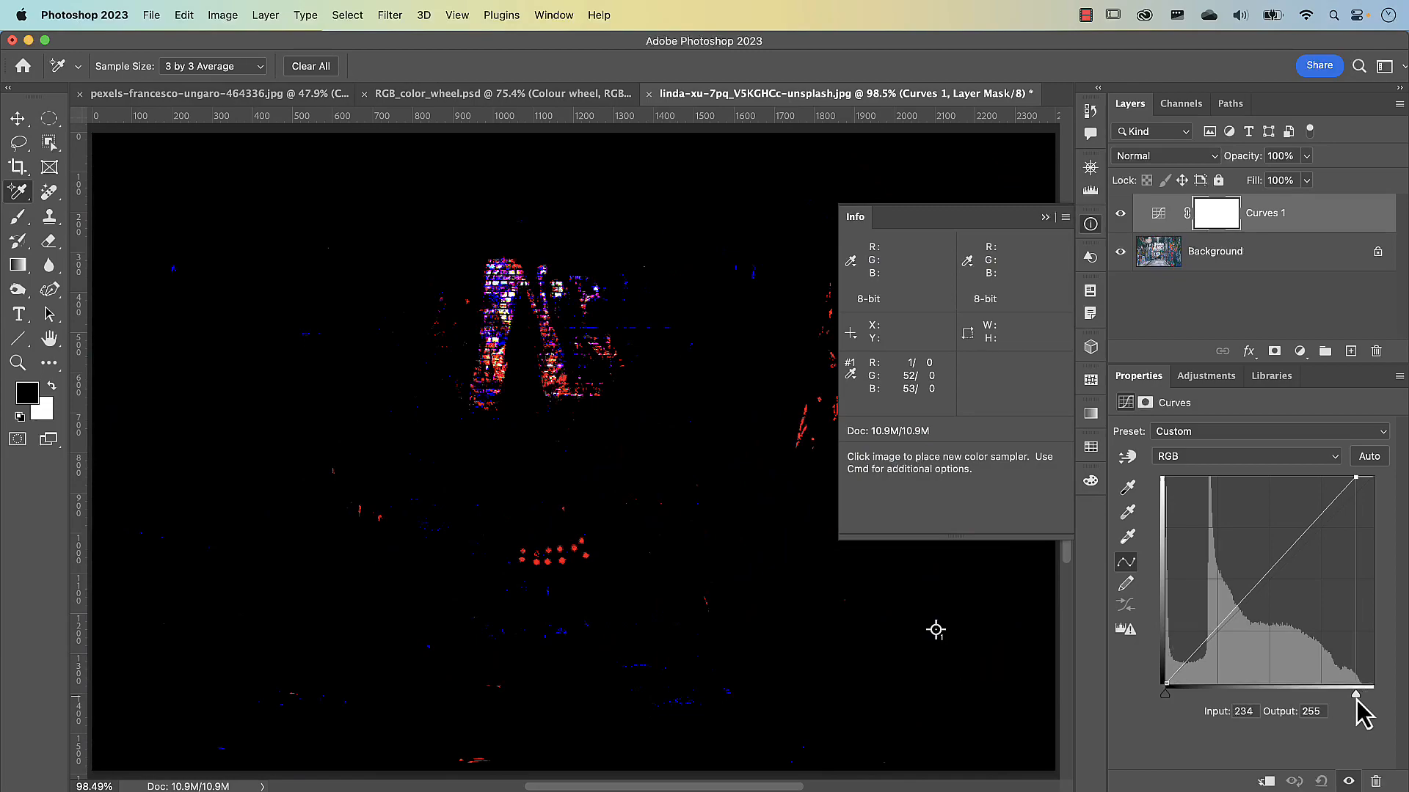
left_click_drag(1356, 702, 1344, 705)
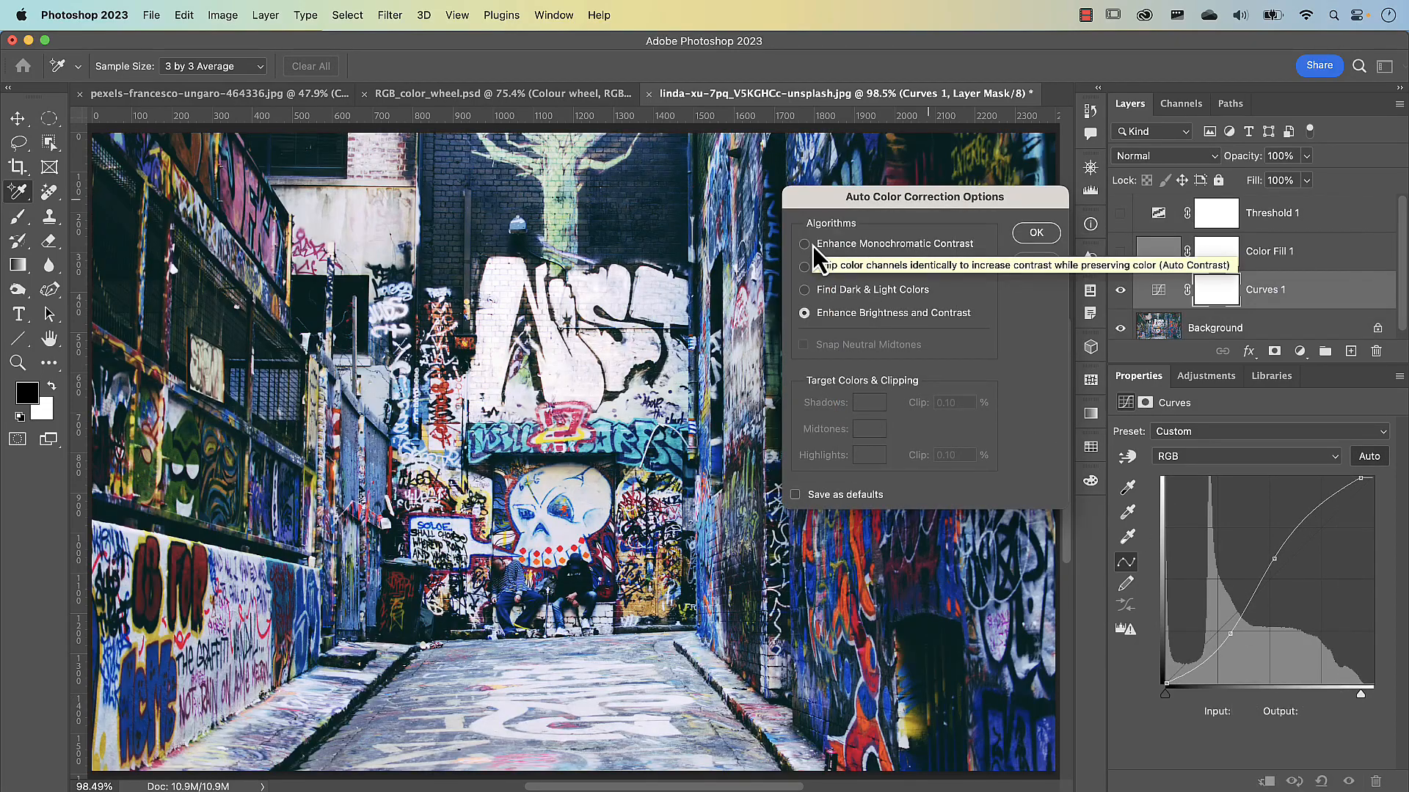
Try the auto color correction algorithms Enhance Monochromatic Contrast, Enhance Per Channel Contrast and Find Dark & Light Colors on the graffiti photo.
left_click(812, 245)
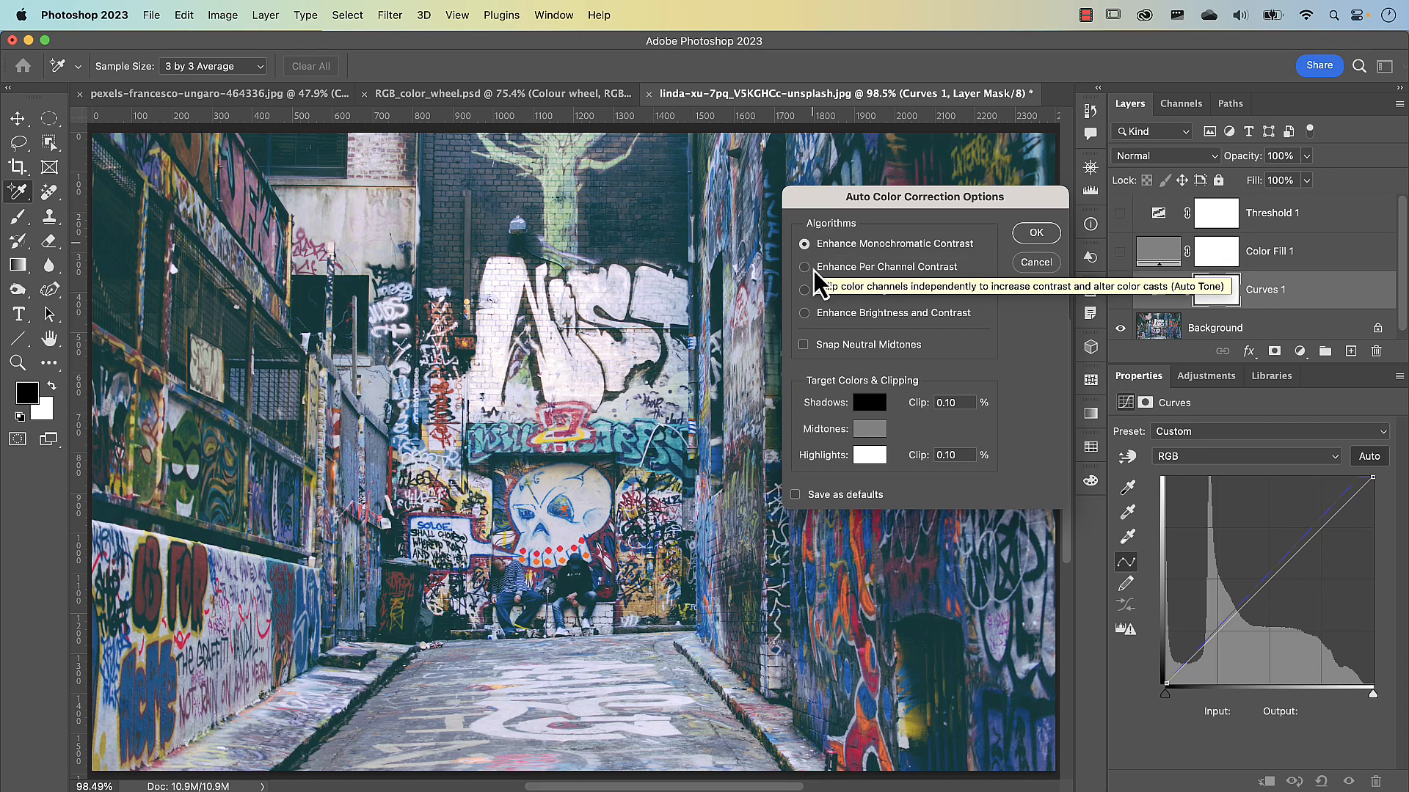
left_click(813, 268)
left_click(807, 289)
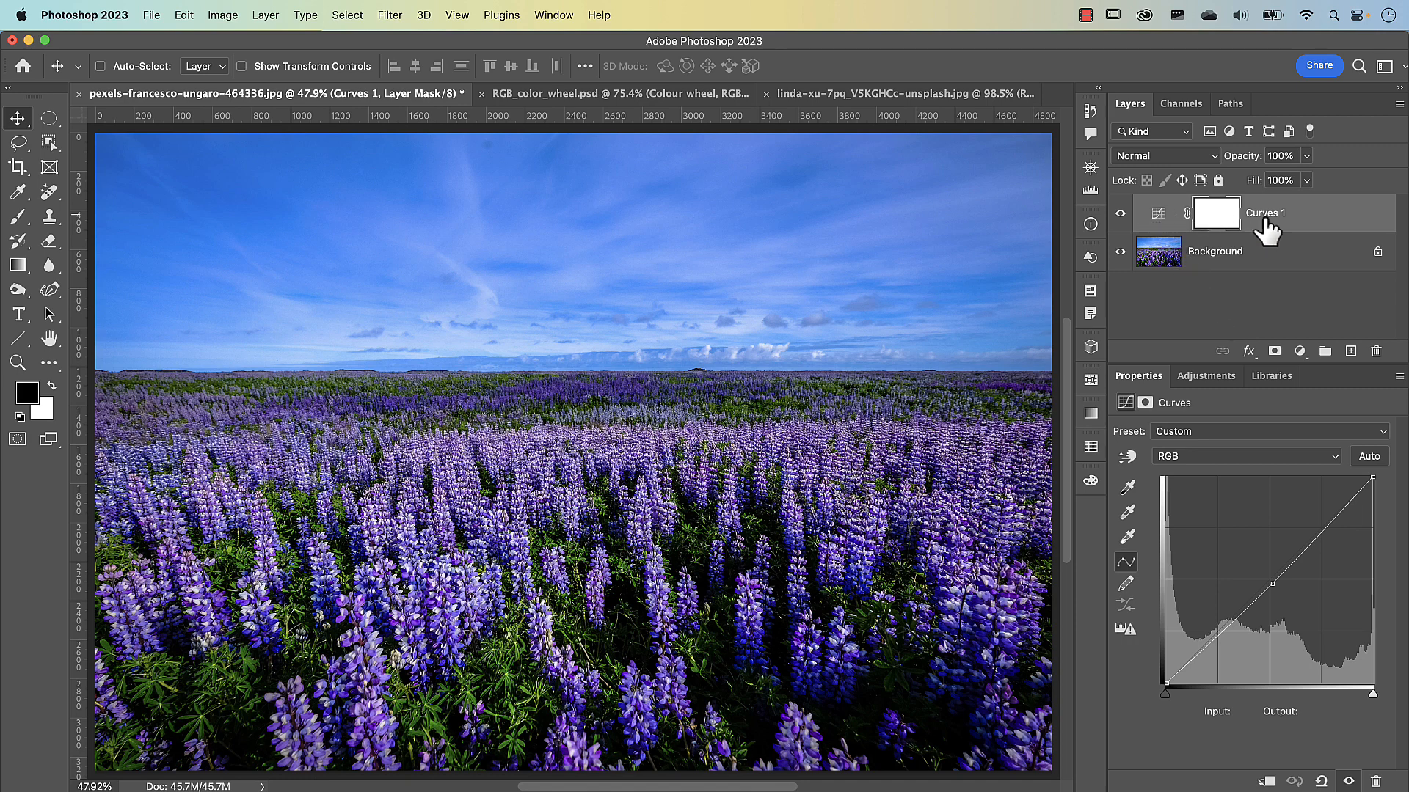
Delete the Curves 1 layer from the flower field photo and open a direct Curves adjustment on the Background layer.
left_click_drag(1311, 226, 1376, 351)
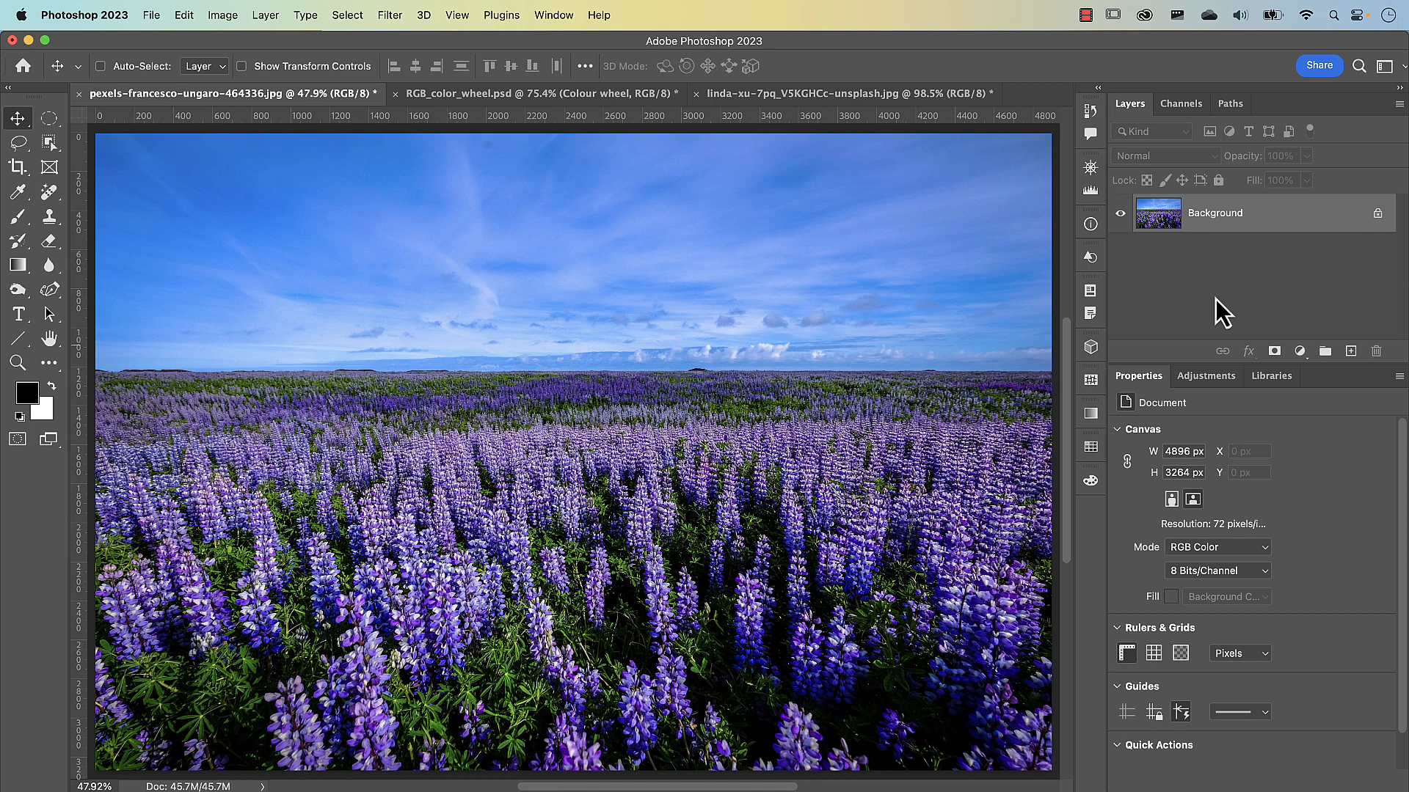
left_click(224, 15)
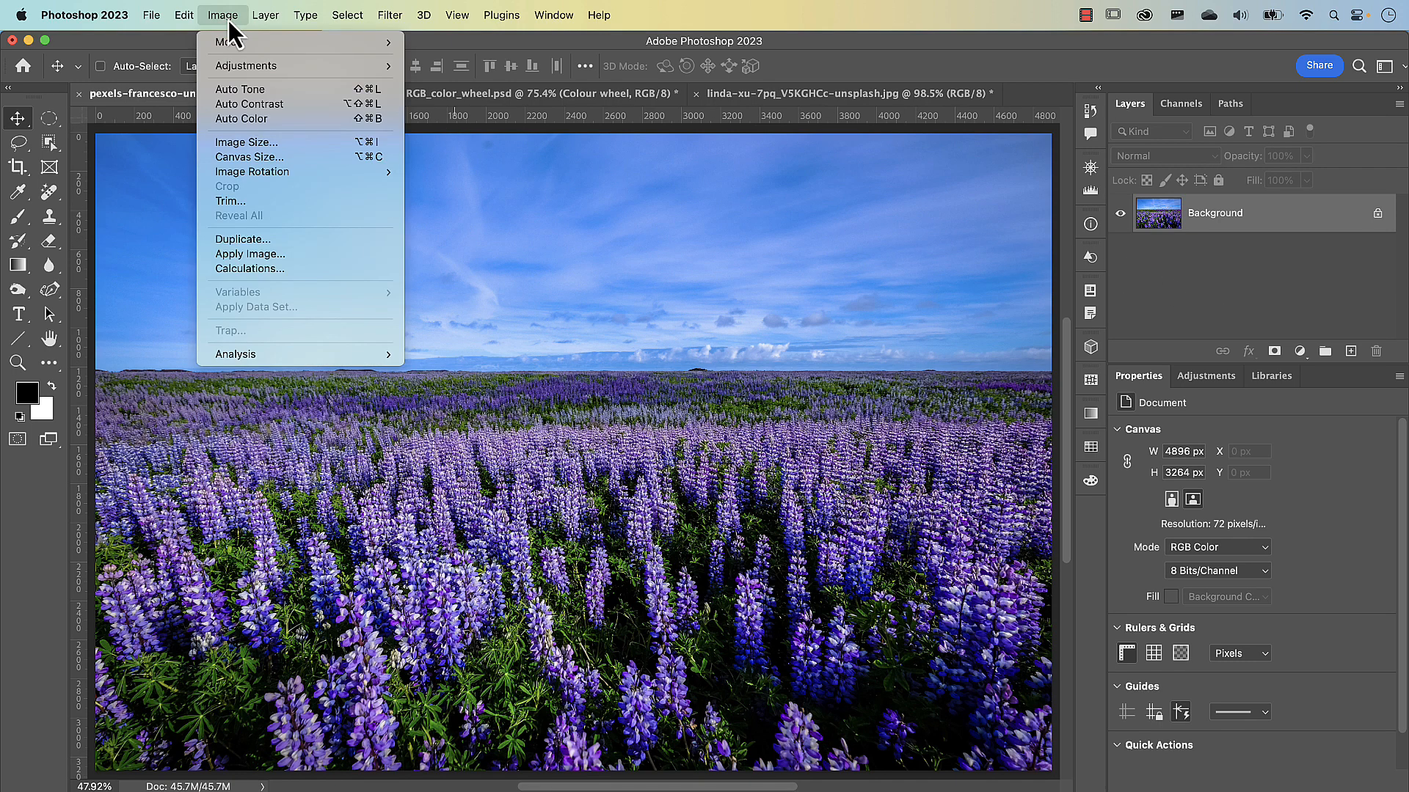
mouse_move(245, 69)
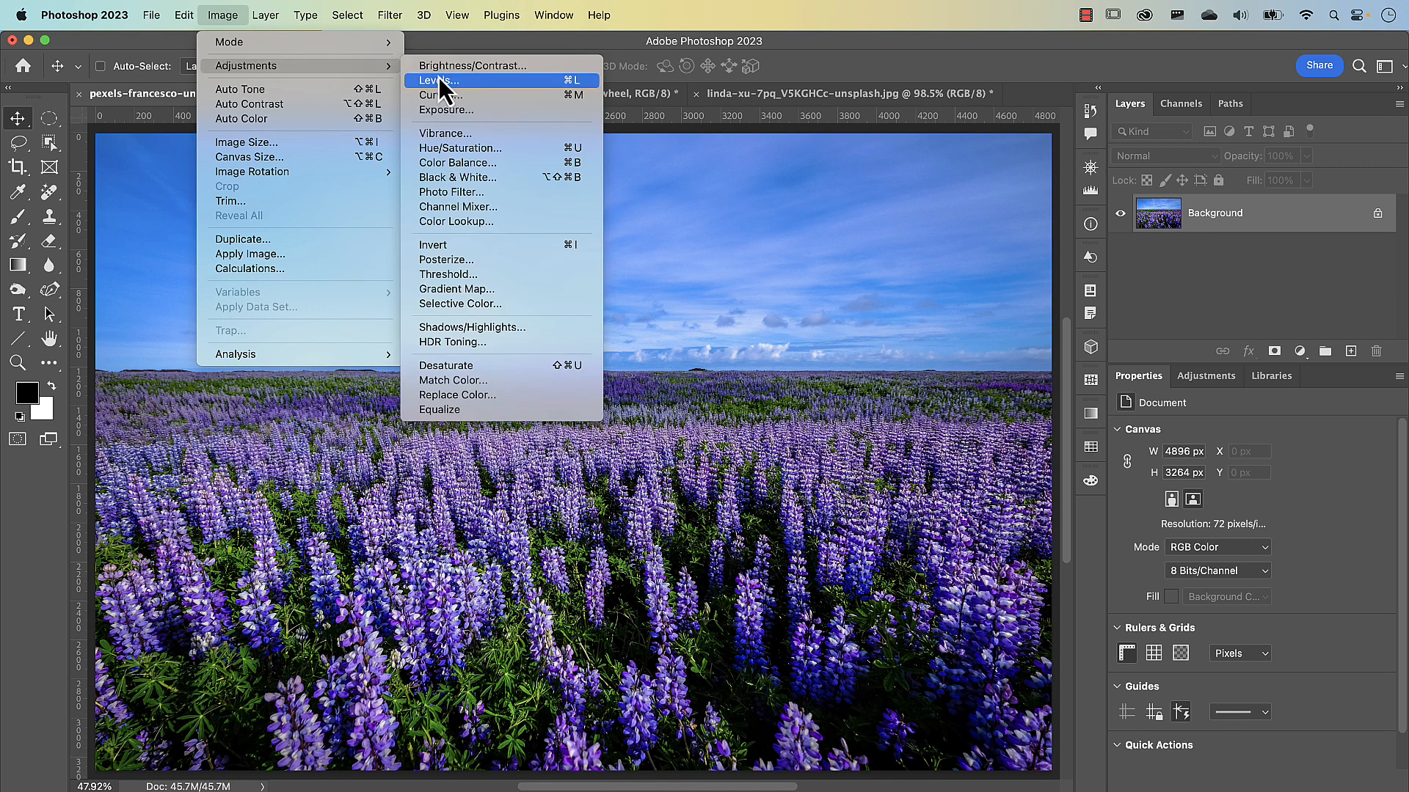
left_click(569, 99)
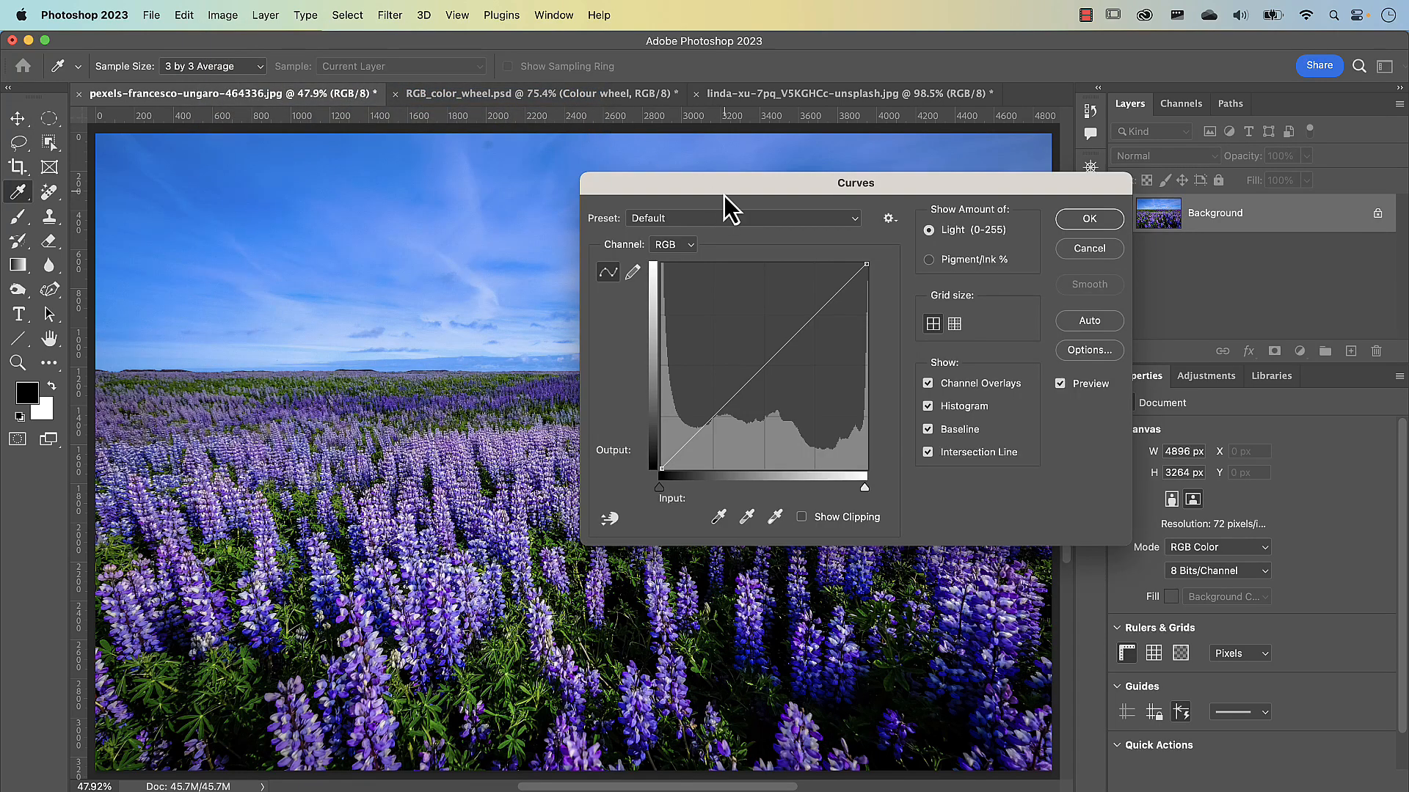
left_click_drag(723, 192, 587, 169)
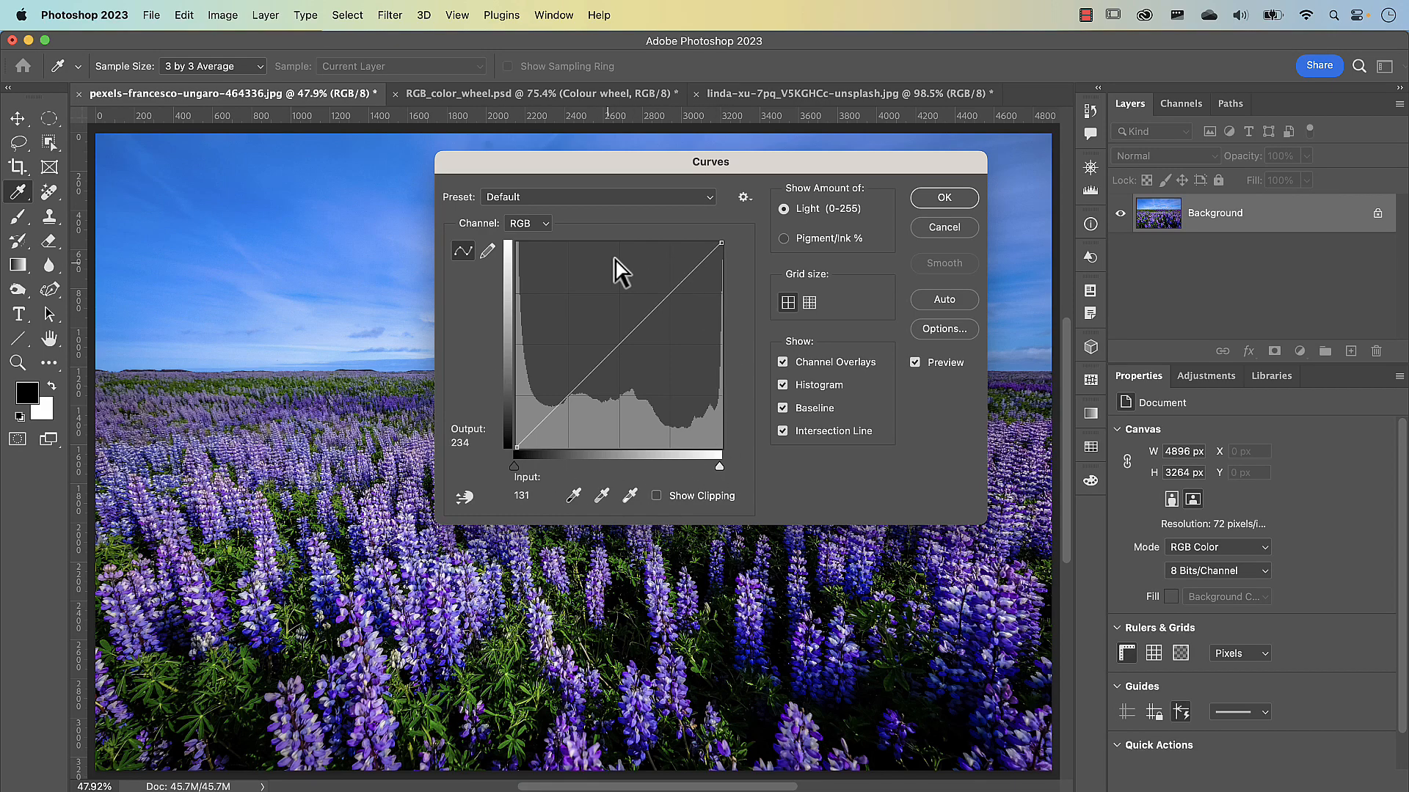
left_click_drag(650, 166, 819, 164)
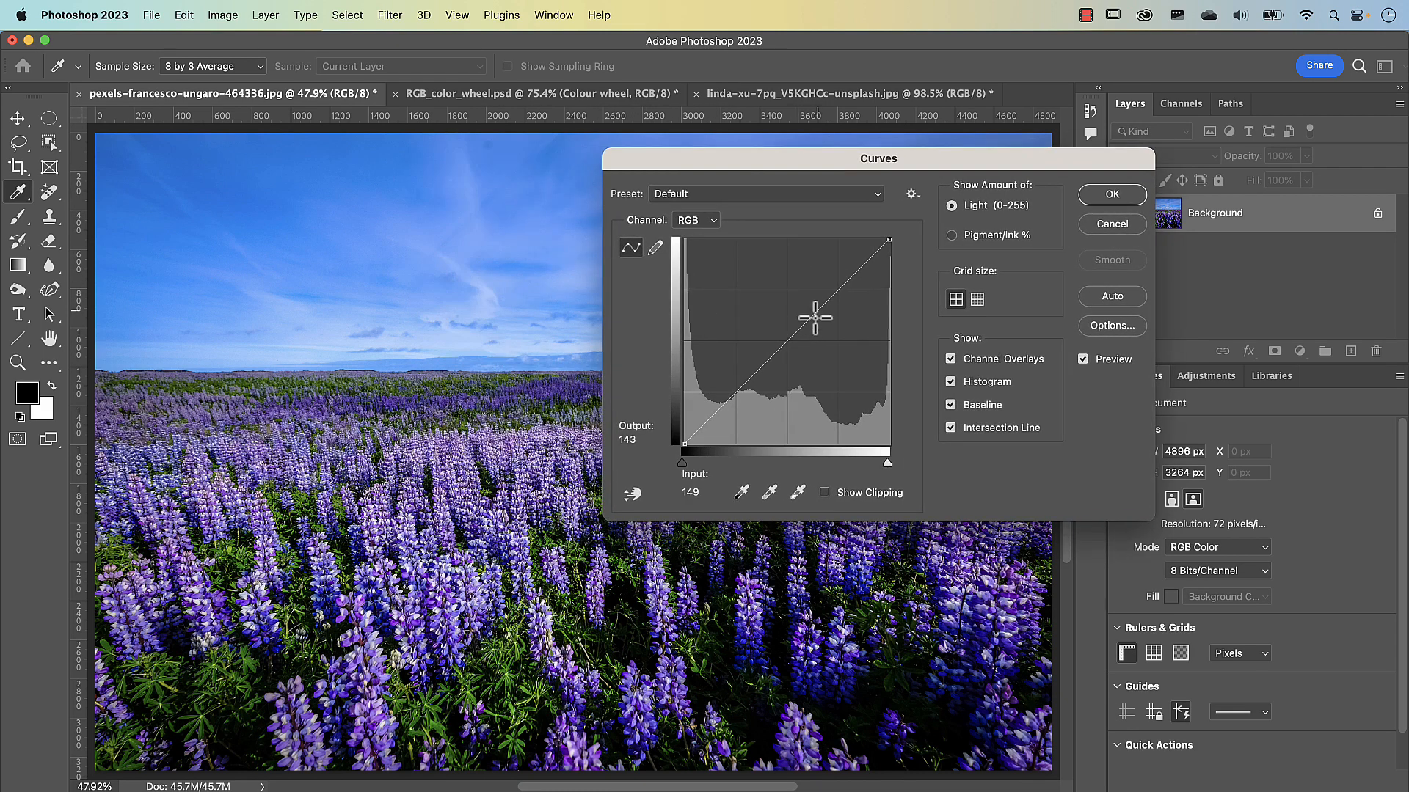
Try an S-curve with points at input 176, output 217 and input 89, output 57, and remove both points.
left_click_drag(827, 301, 827, 281)
left_click_drag(750, 363, 759, 382)
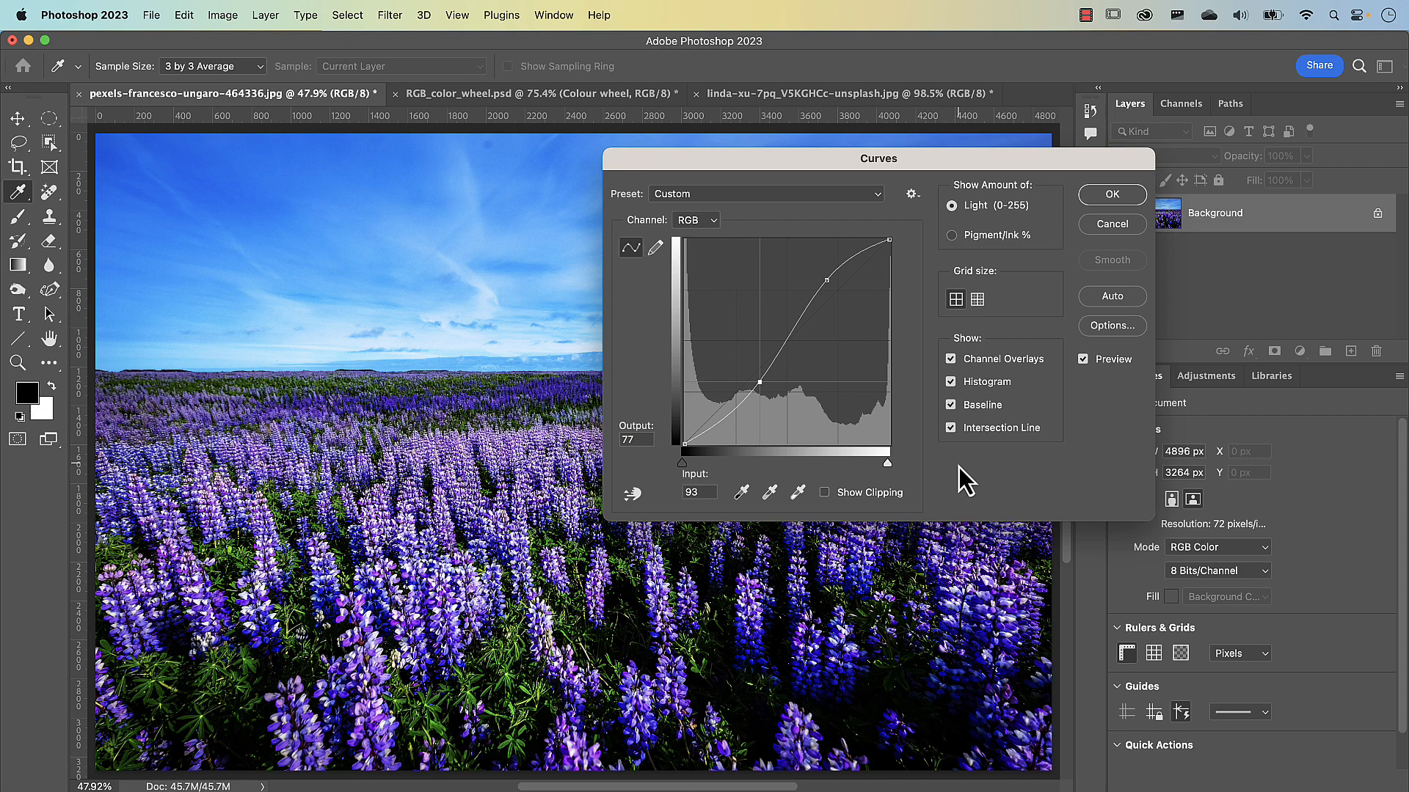
left_click_drag(855, 161, 988, 191)
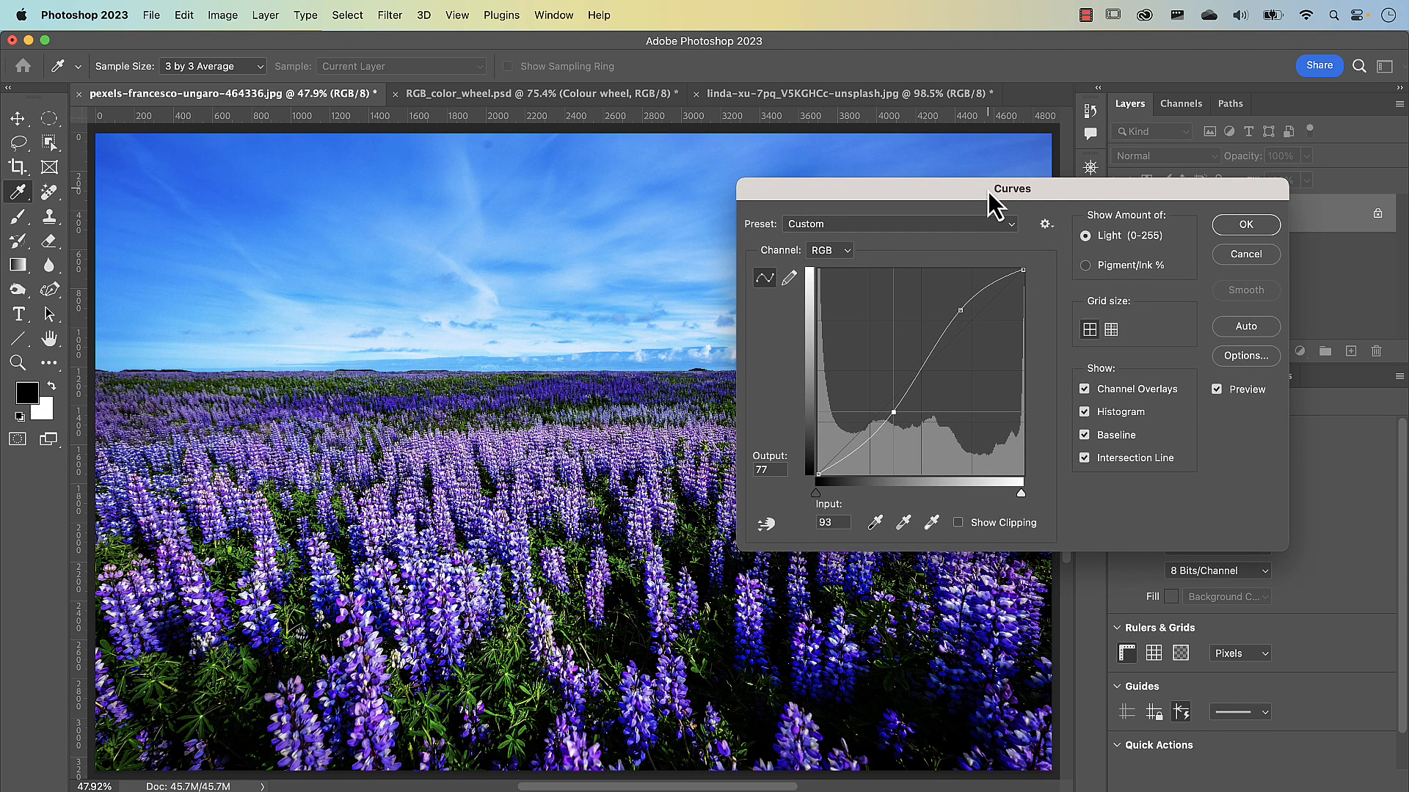
left_click_drag(961, 310, 960, 300)
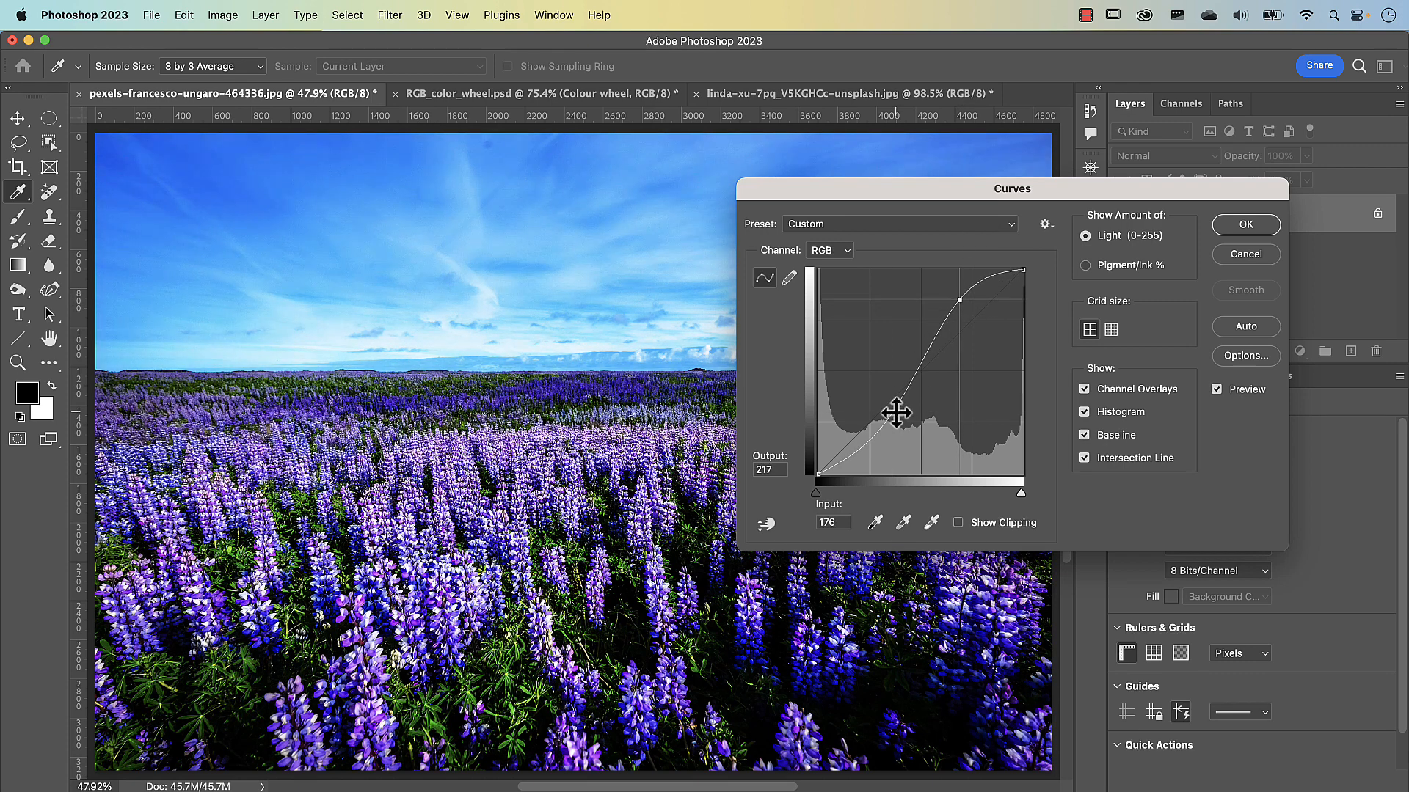
left_click_drag(893, 412, 892, 425)
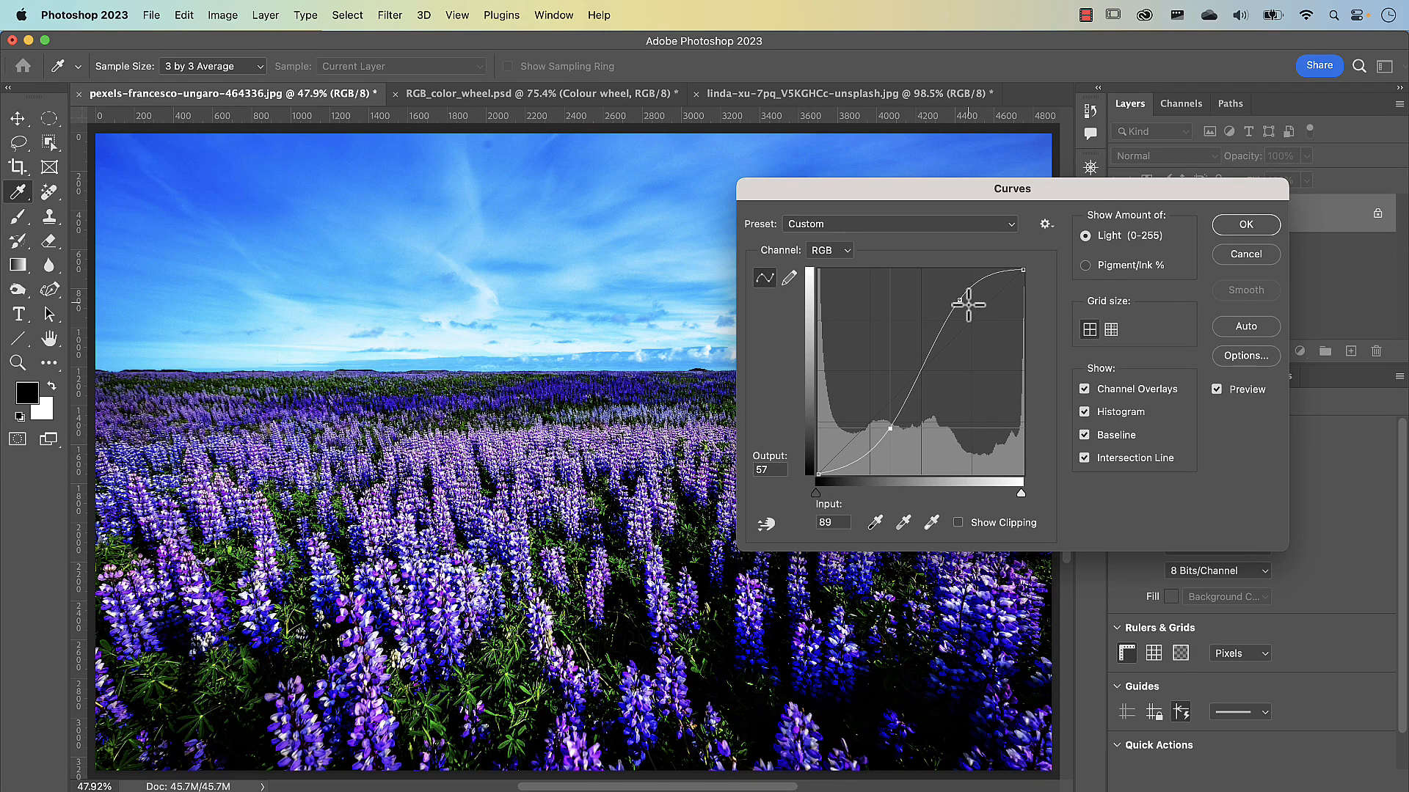
left_click_drag(966, 300, 1069, 315)
left_click_drag(891, 427, 885, 498)
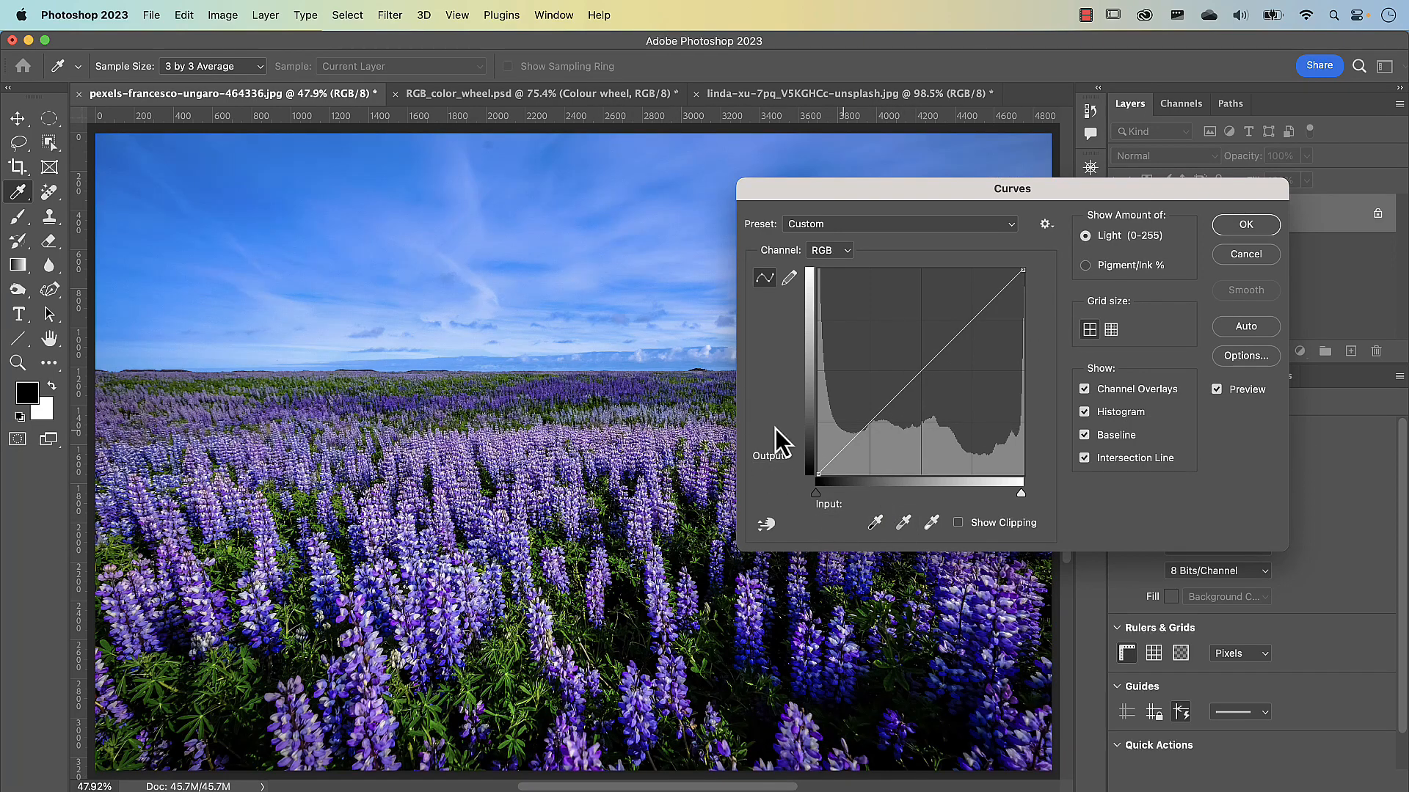
Apply a contrast S-curve with points at input 82, output 43 and input 168, output 199.
left_click(884, 408)
left_click_drag(884, 409, 884, 439)
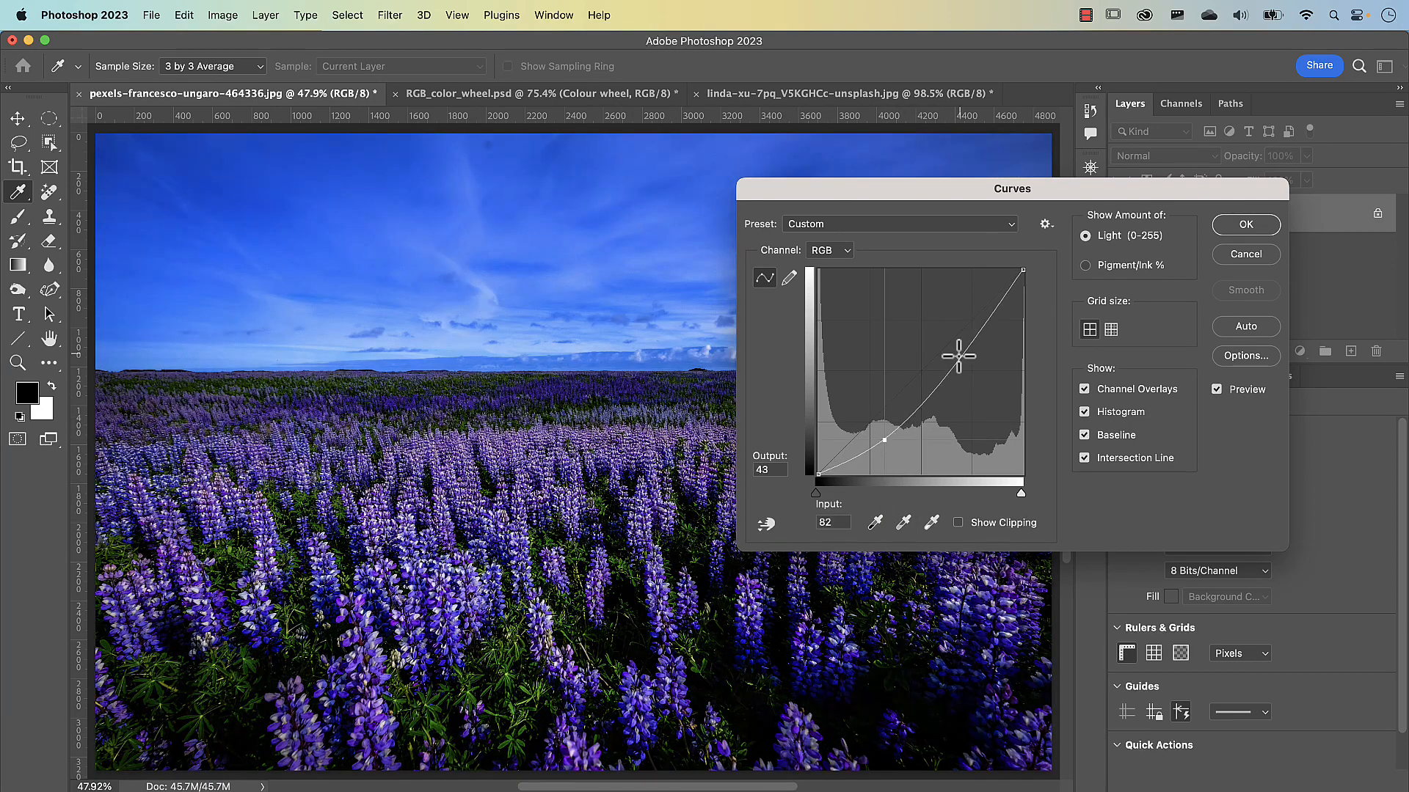
left_click_drag(958, 357, 952, 314)
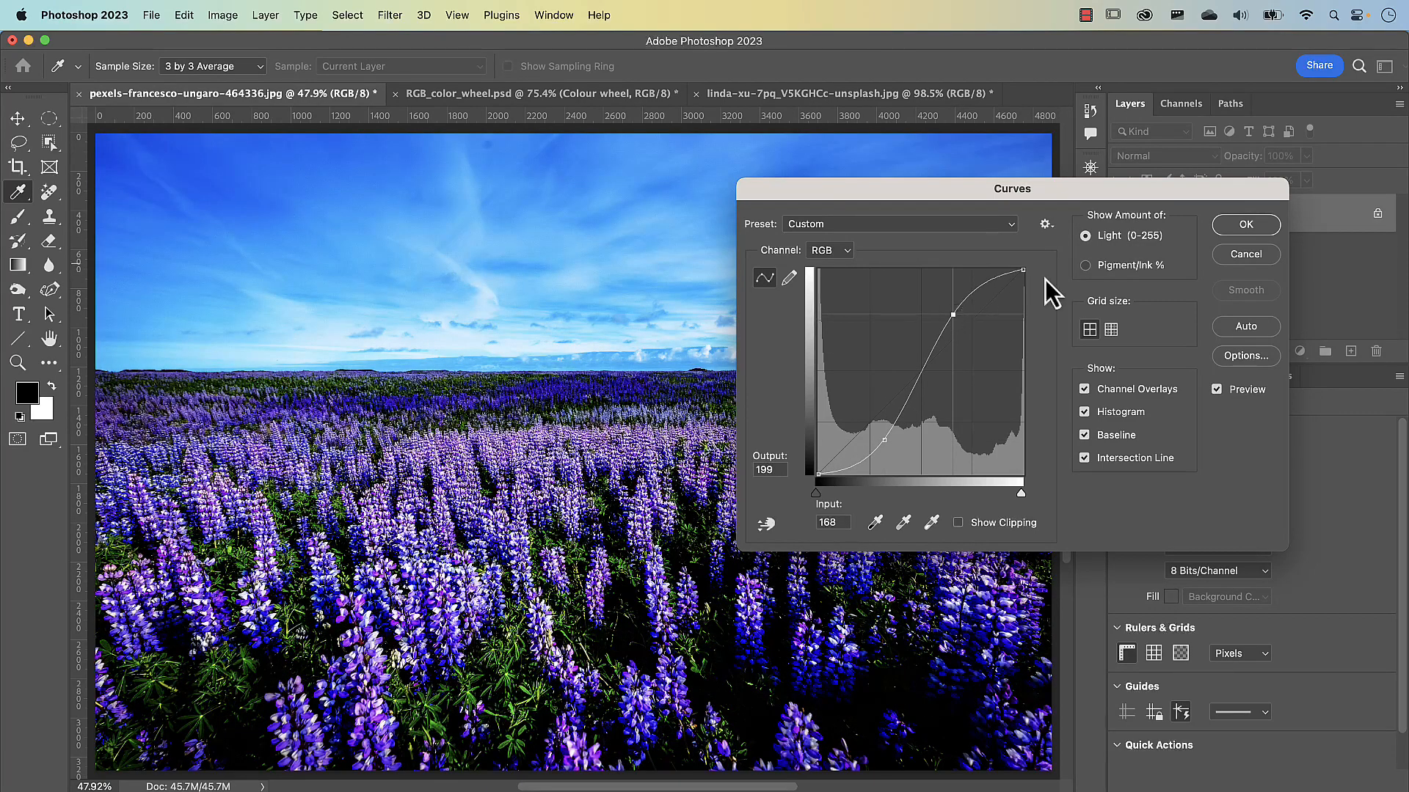
left_click(1264, 229)
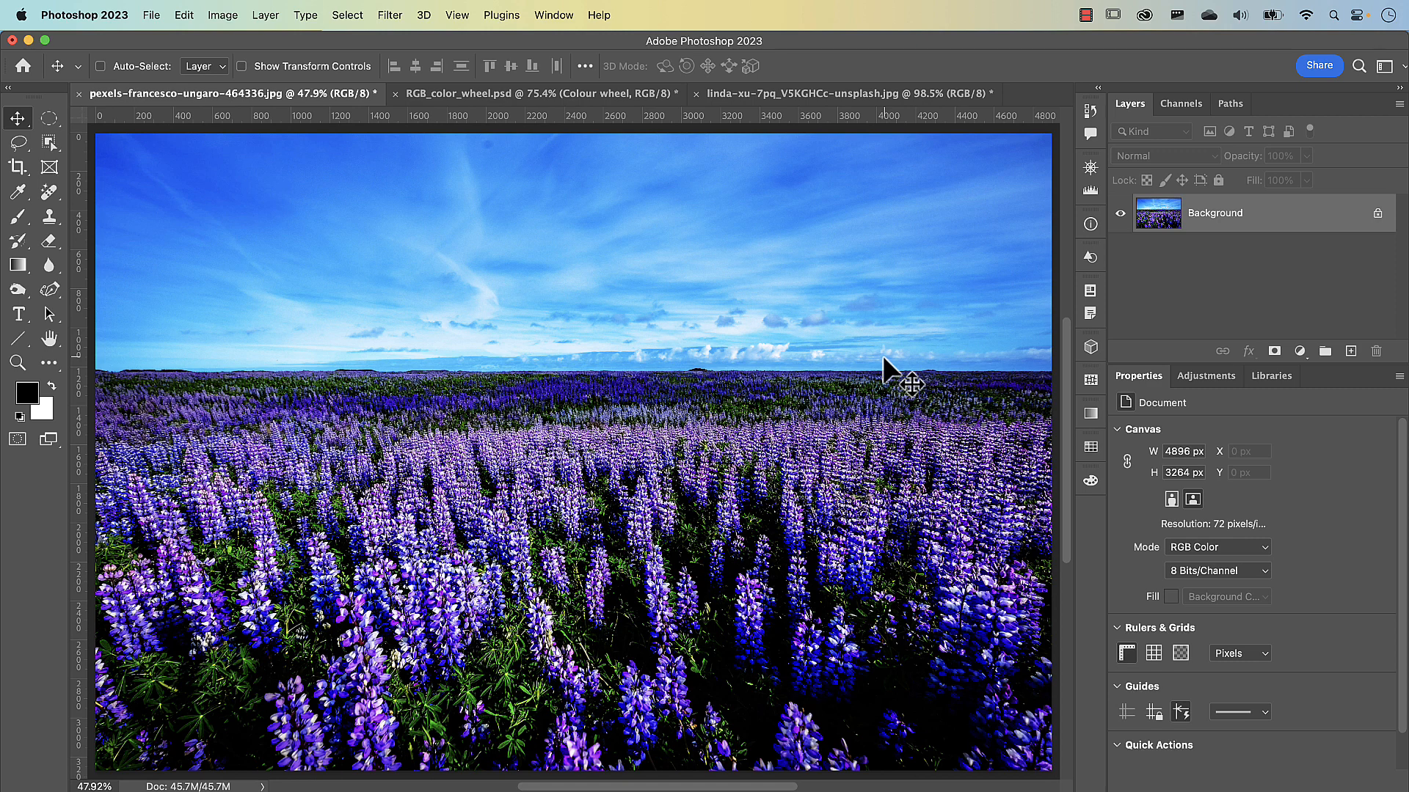
Undo the direct Curves adjustment and convert the Background layer to a Smart Object.
key("super+z")
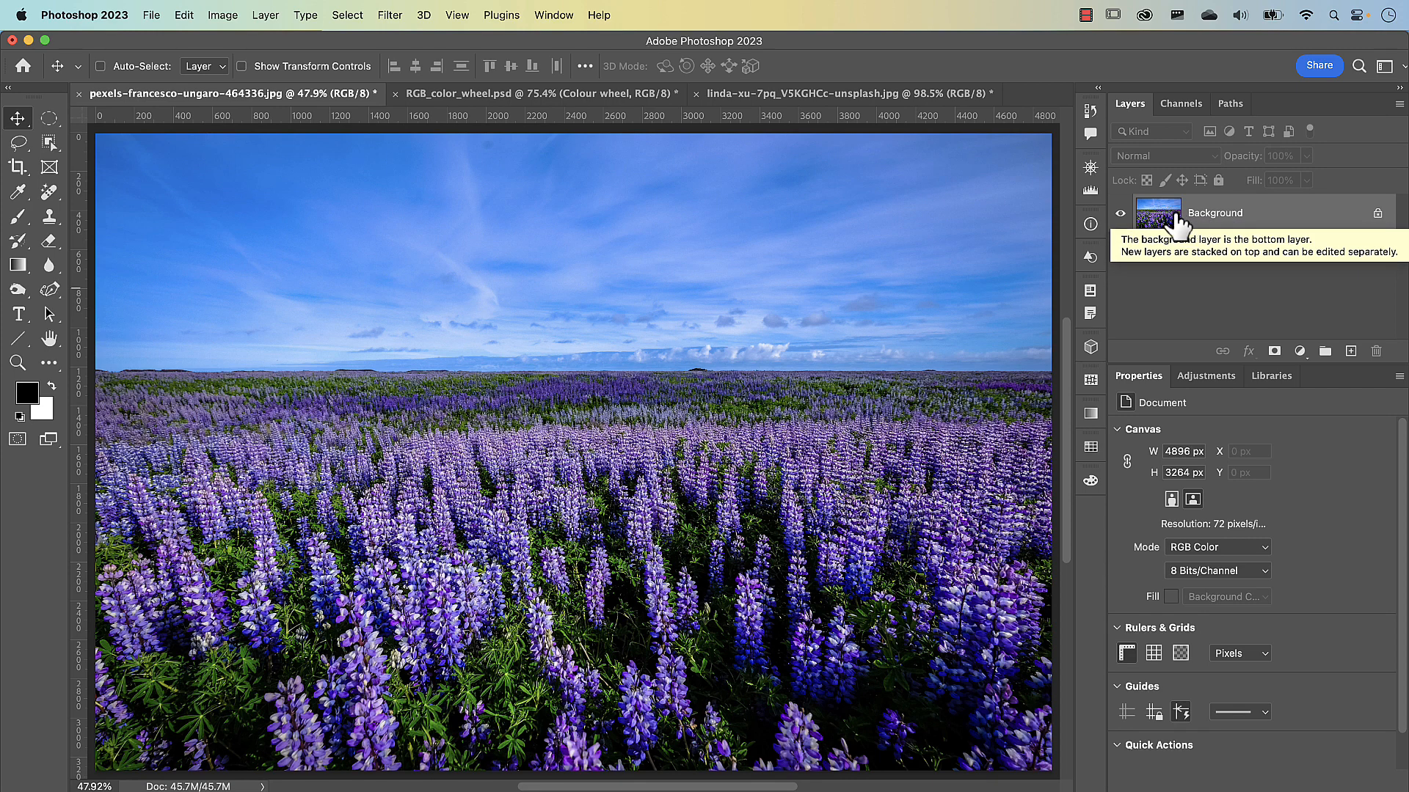
right_click(1323, 214)
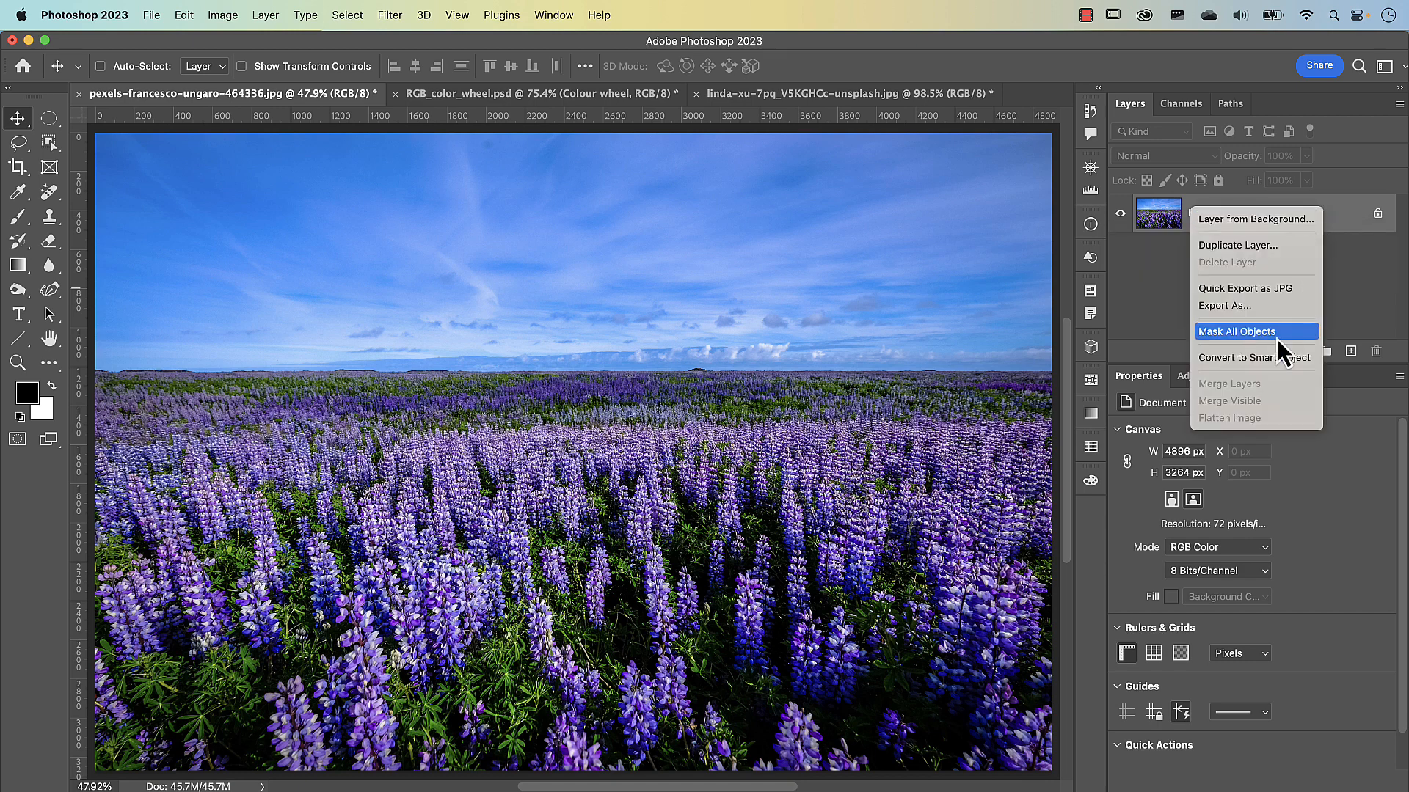
left_click(1271, 358)
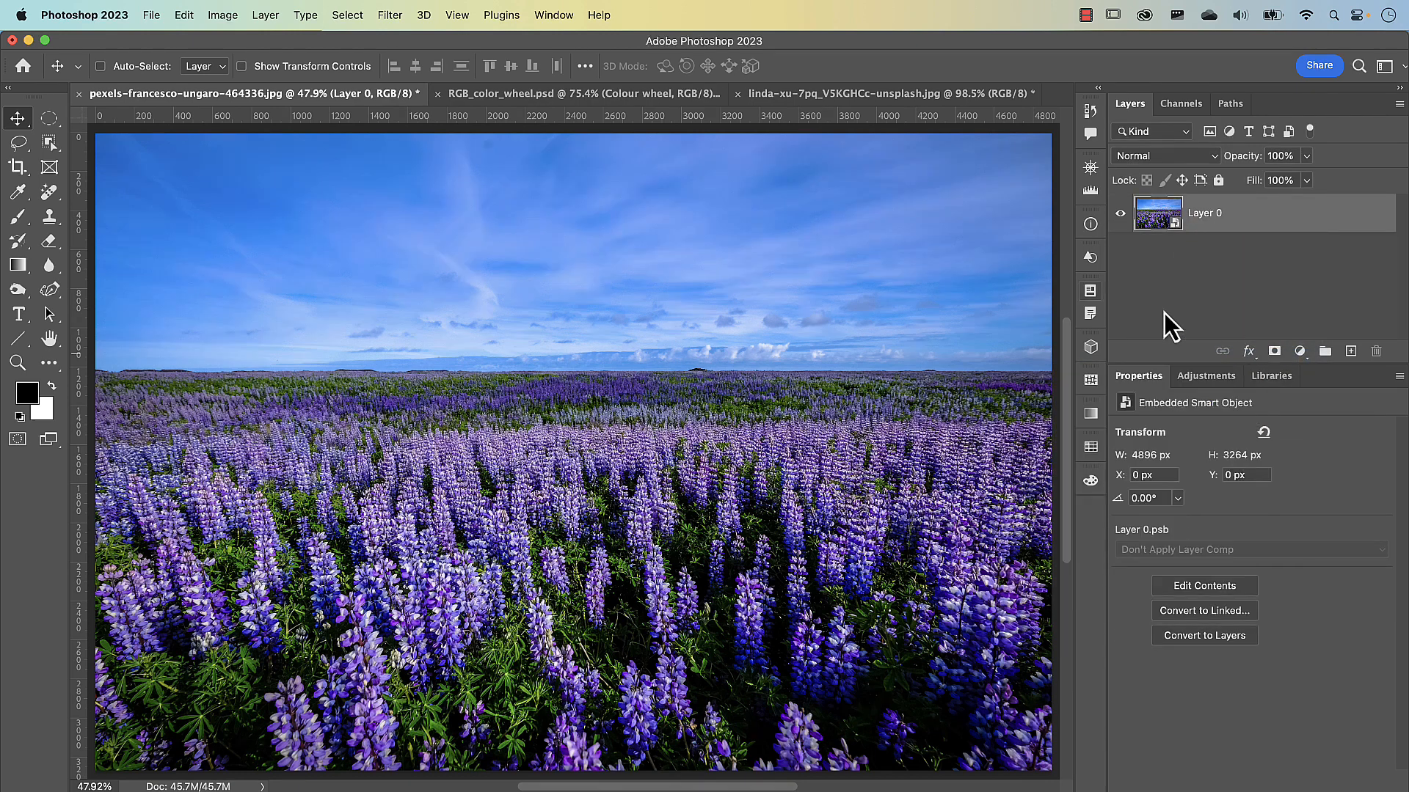
Apply Curves as a smart filter to Layer 0 with points at input 79, output 45 and input 174, output 196.
left_click(223, 16)
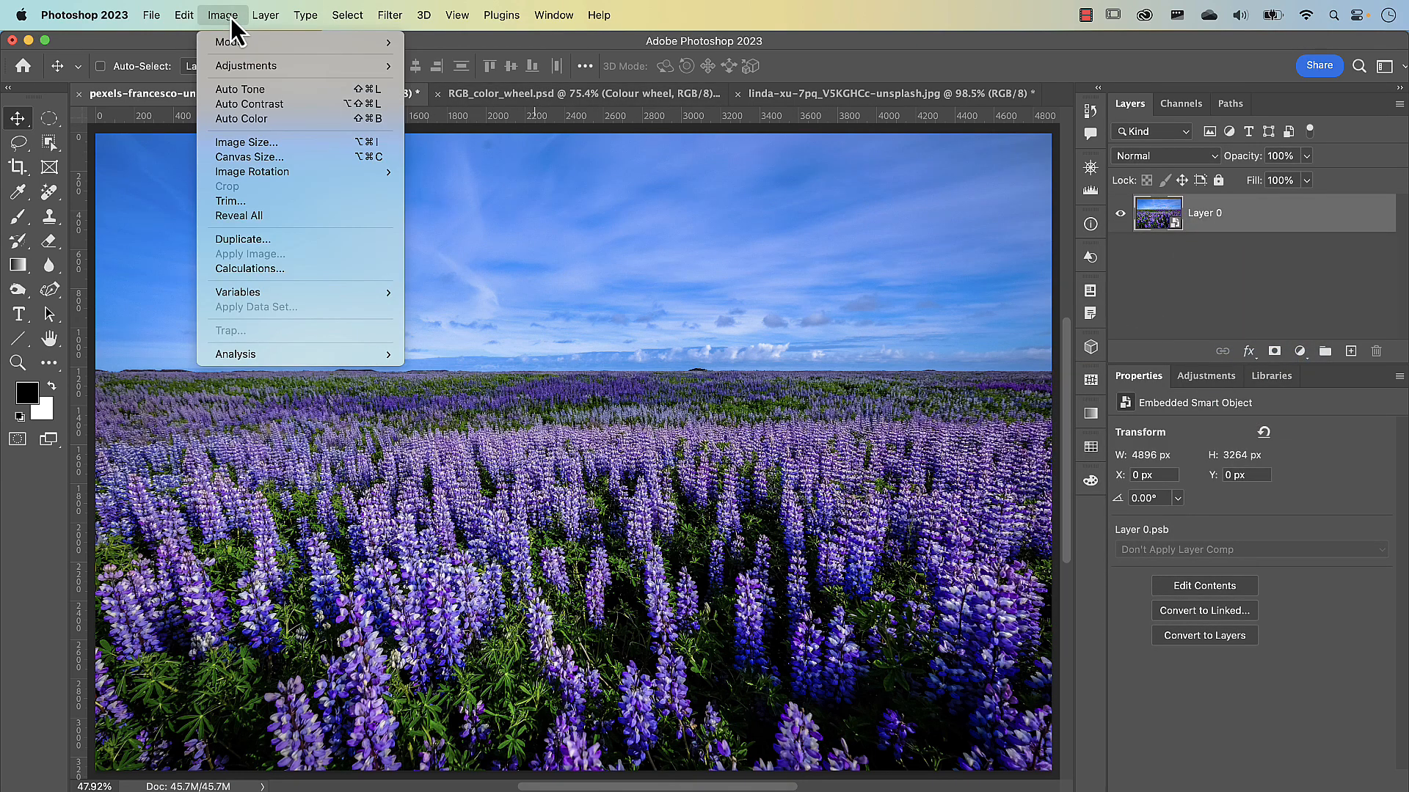
mouse_move(244, 64)
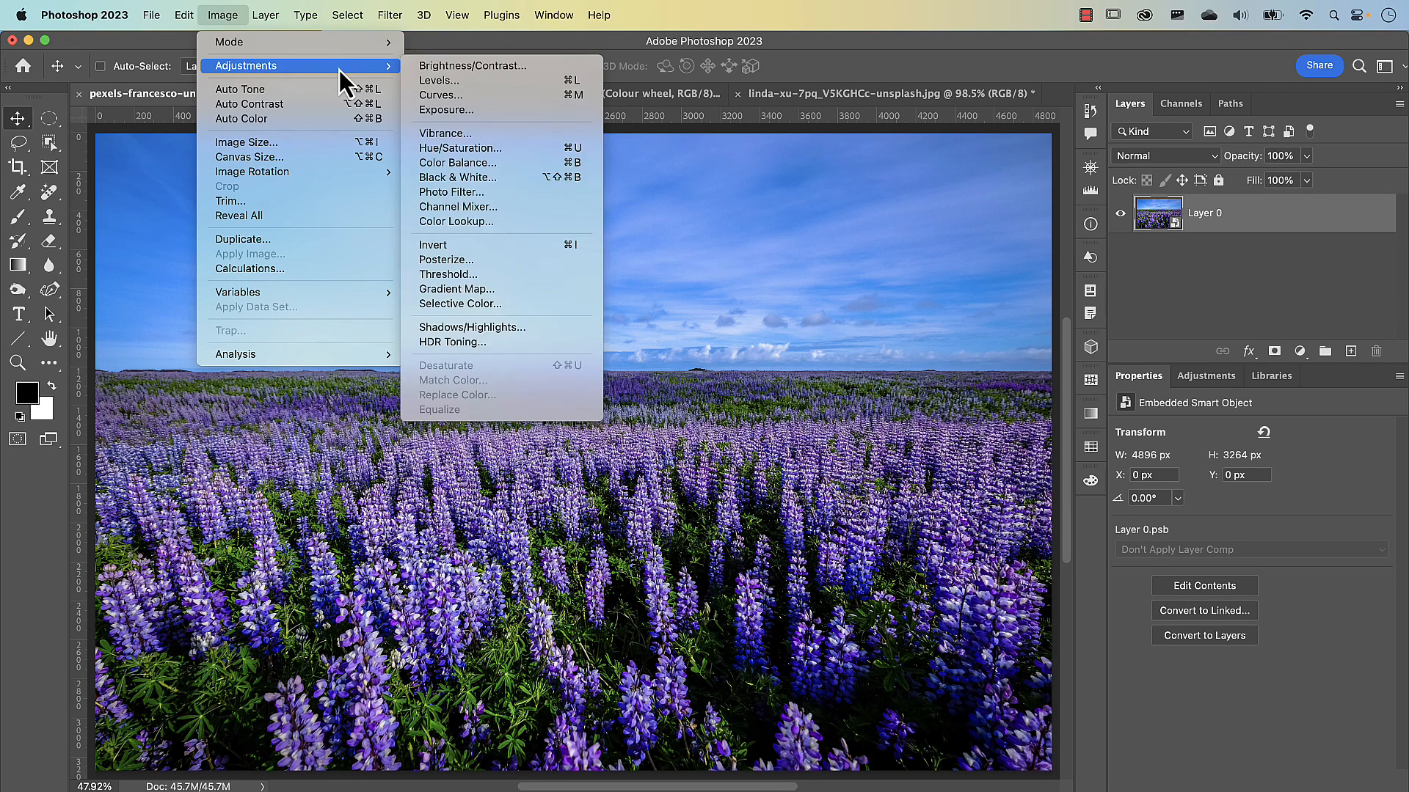
left_click(447, 97)
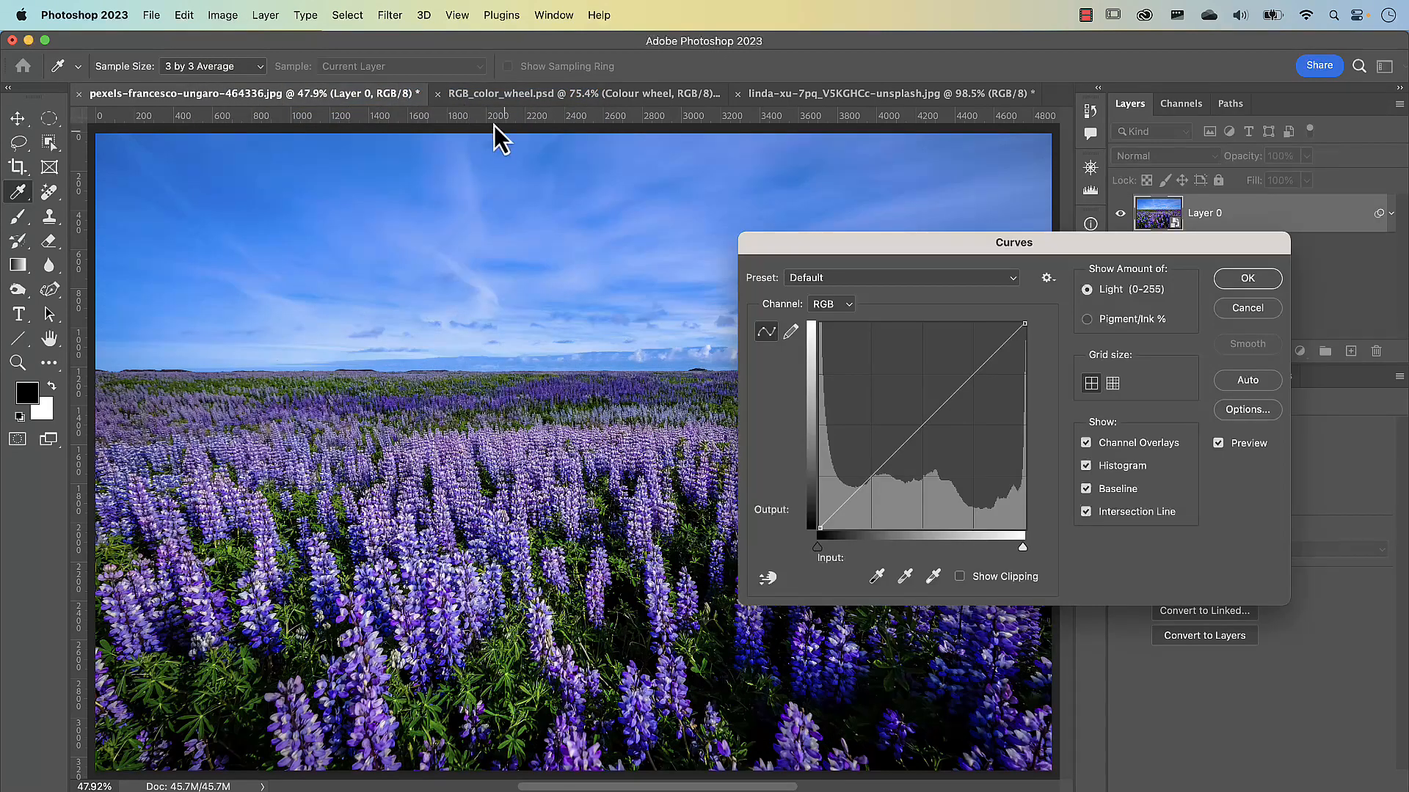
left_click_drag(884, 486, 883, 491)
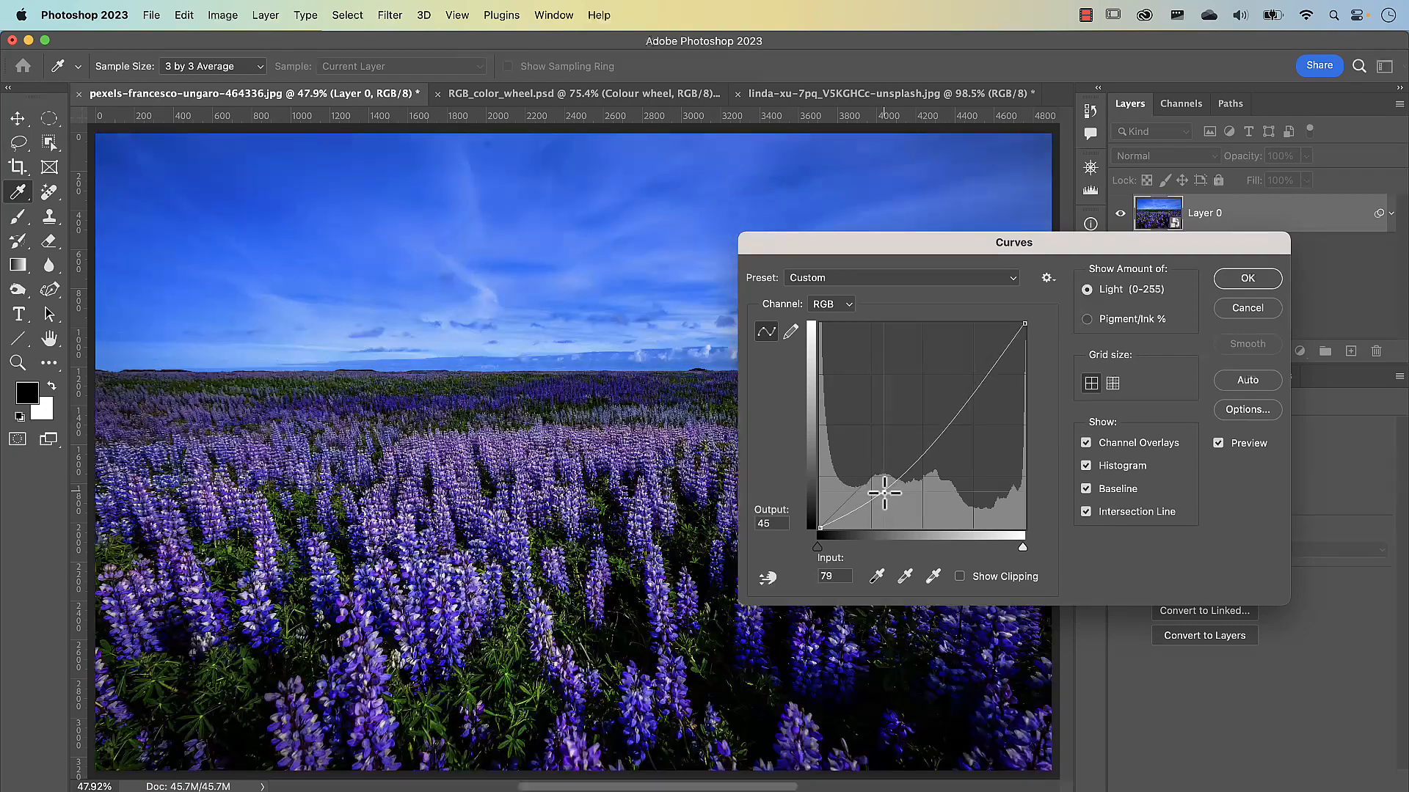
left_click_drag(971, 396, 958, 371)
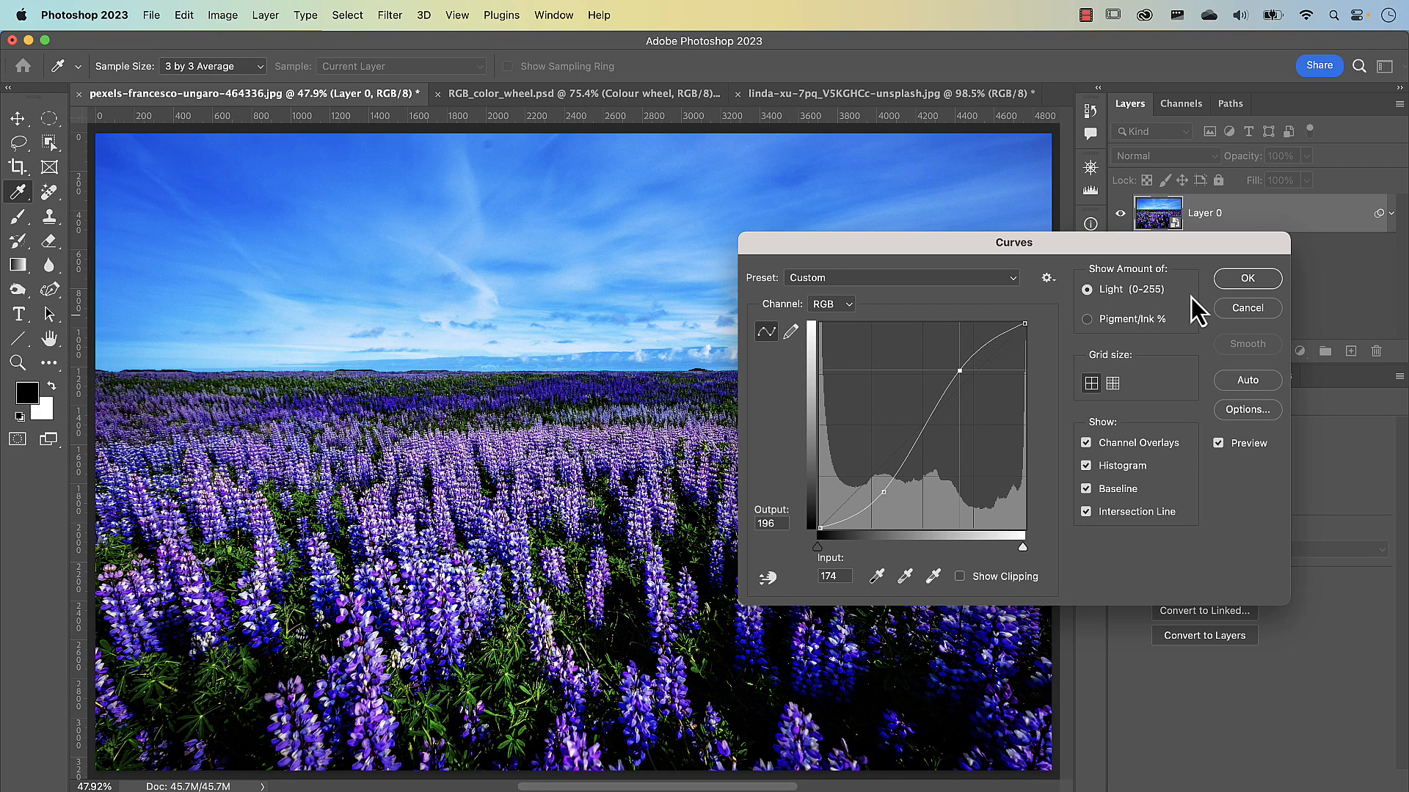
left_click(1246, 279)
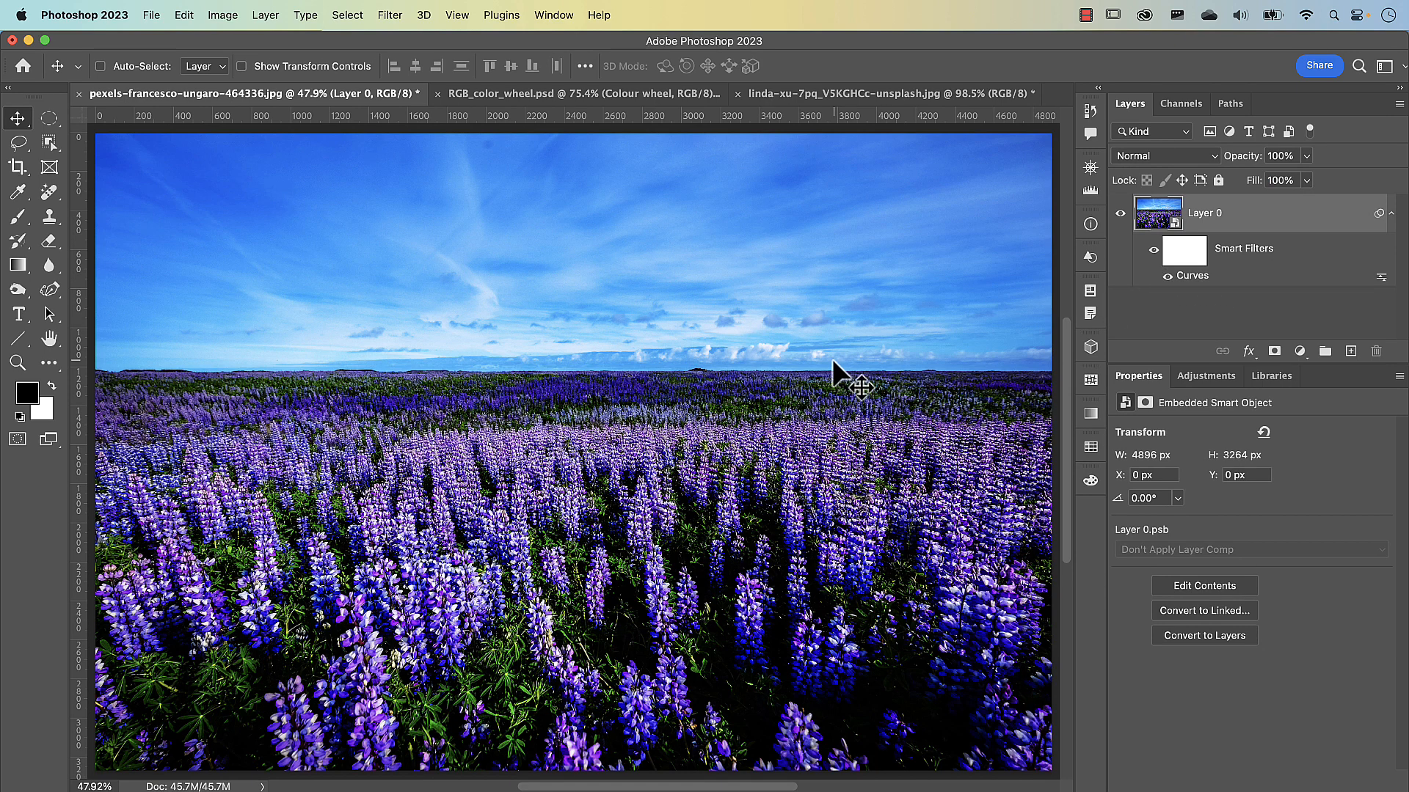
Reopen the Curves smart filter and try a flatter curve by lowering the highlight point and raising the shadow point.
double_click(1192, 278)
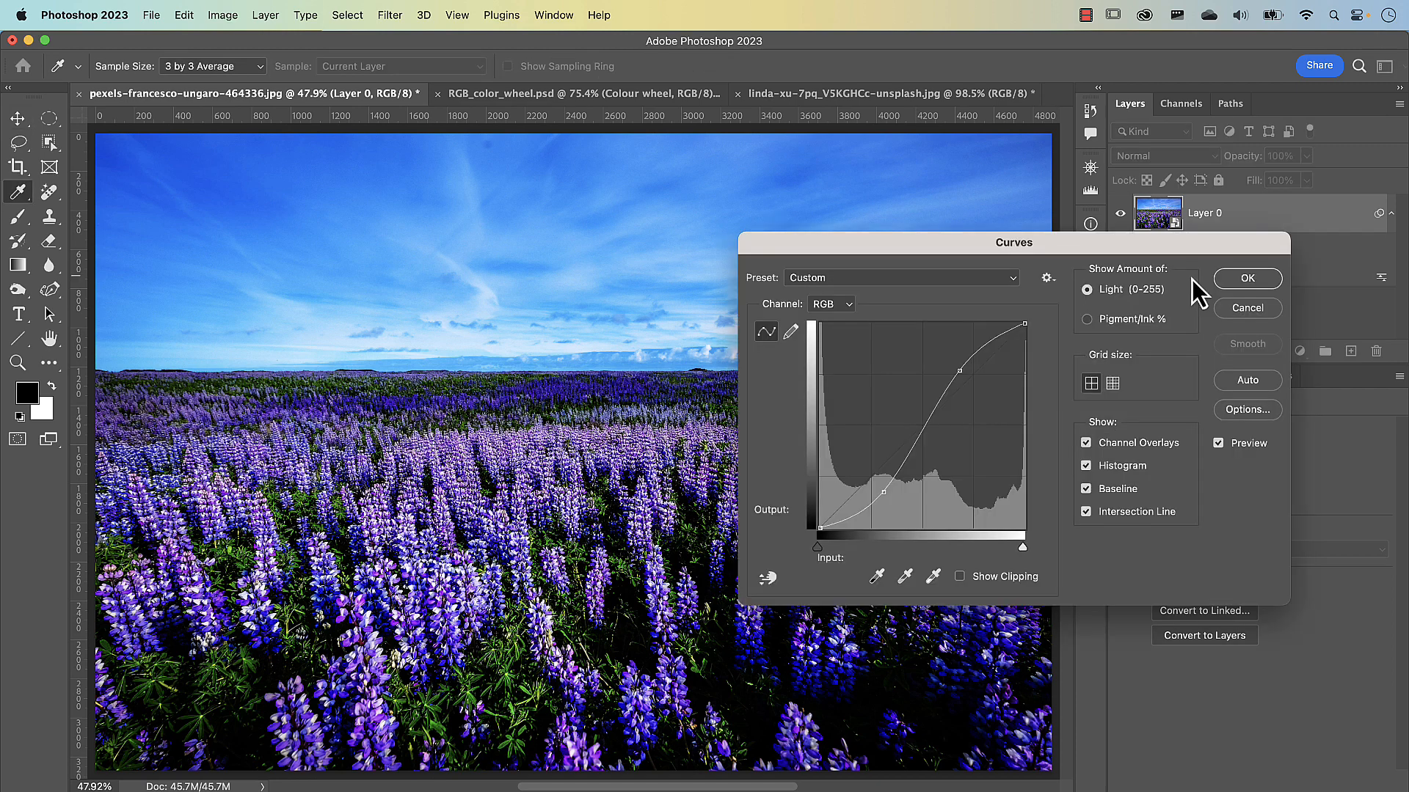
left_click_drag(1116, 254, 972, 242)
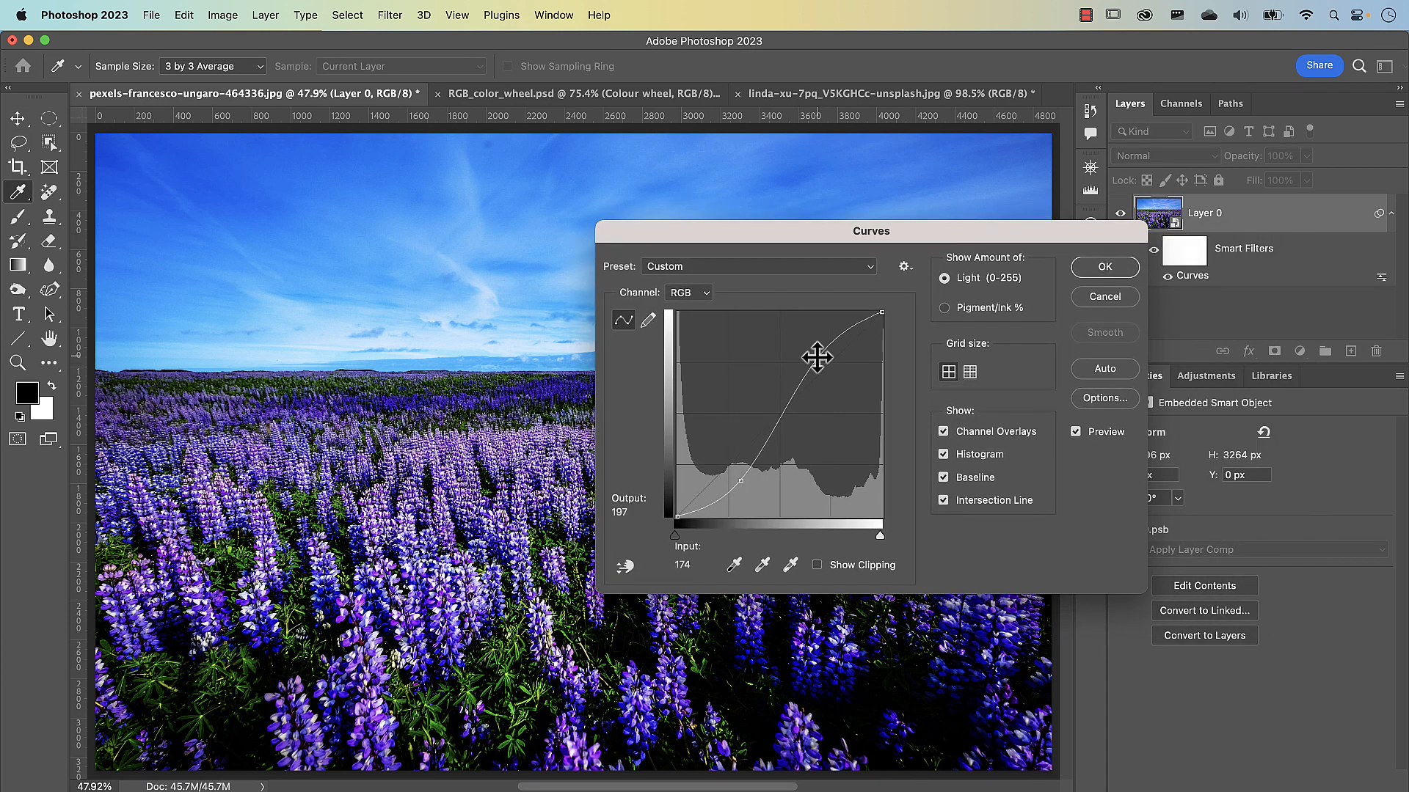
left_click_drag(815, 365, 833, 397)
left_click_drag(739, 479, 737, 456)
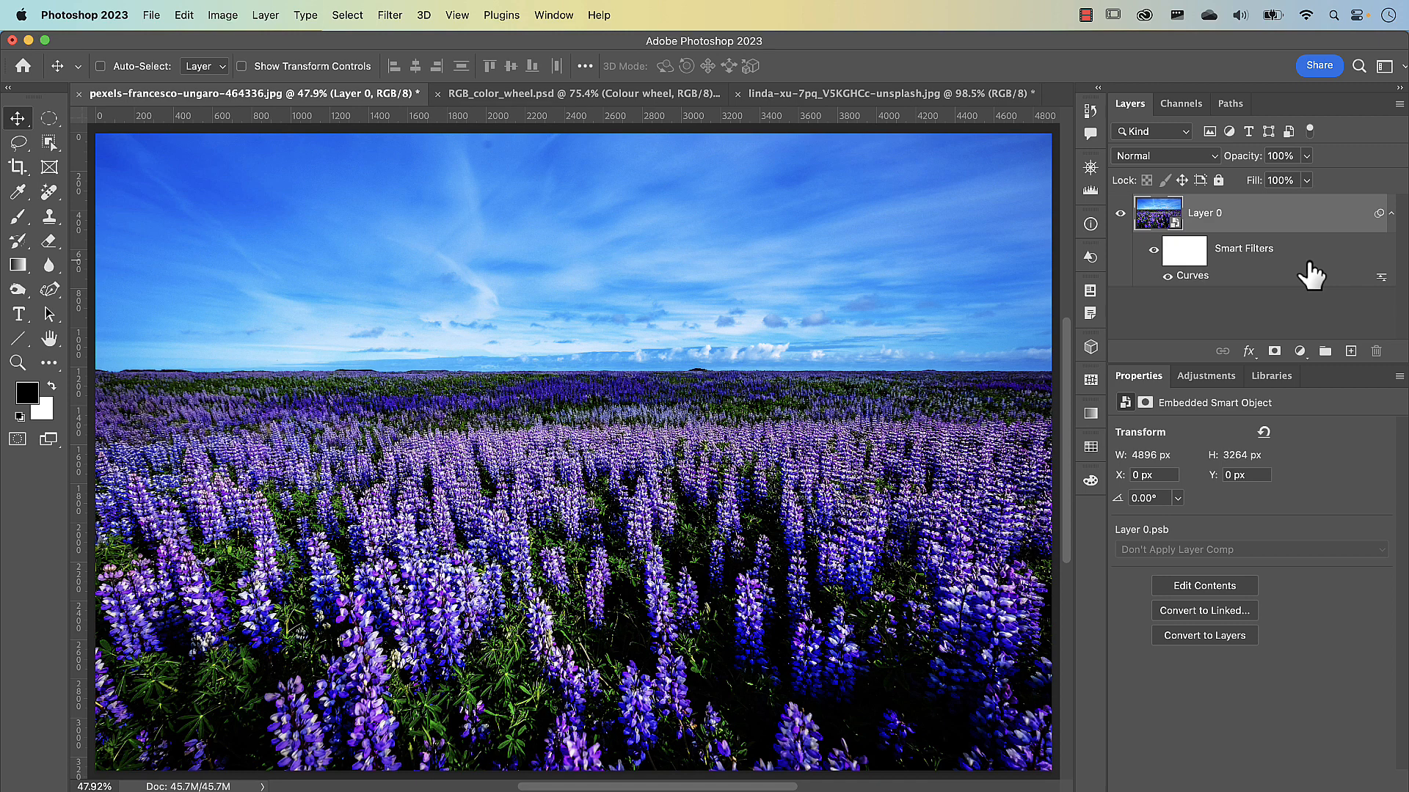
Revert the flower field photo to its saved version and add a Curves adjustment layer from the single adjustments.
key("F12")
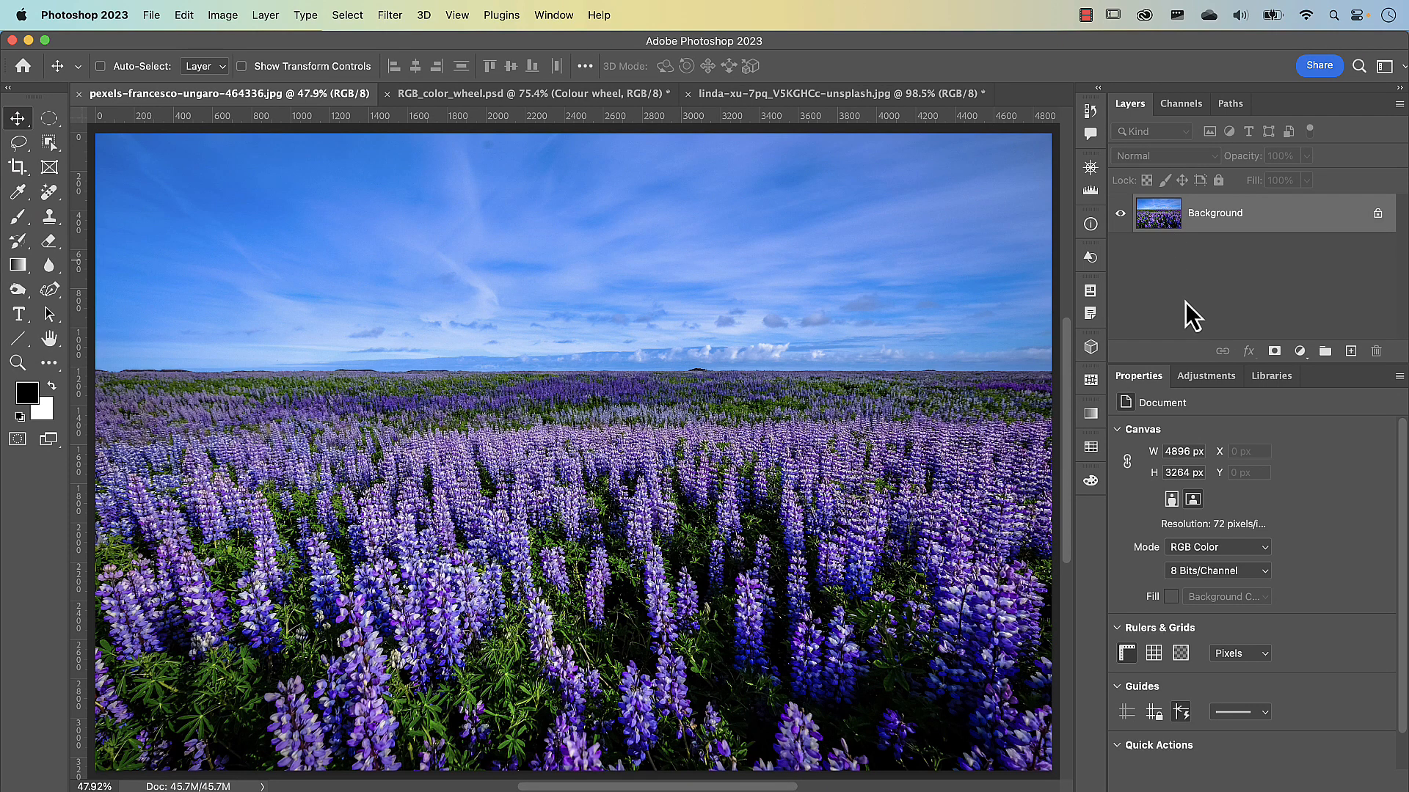
left_click(1207, 382)
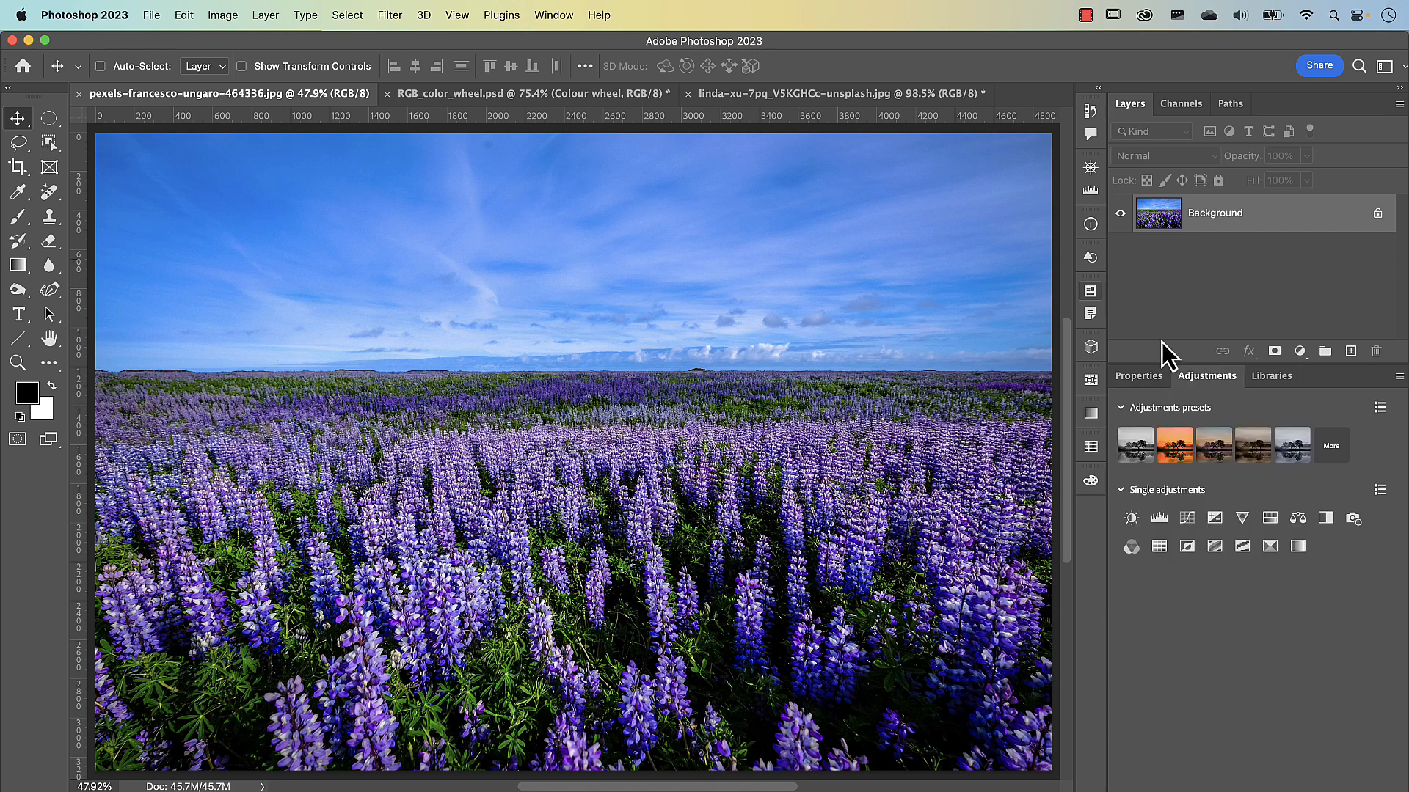
left_click(564, 18)
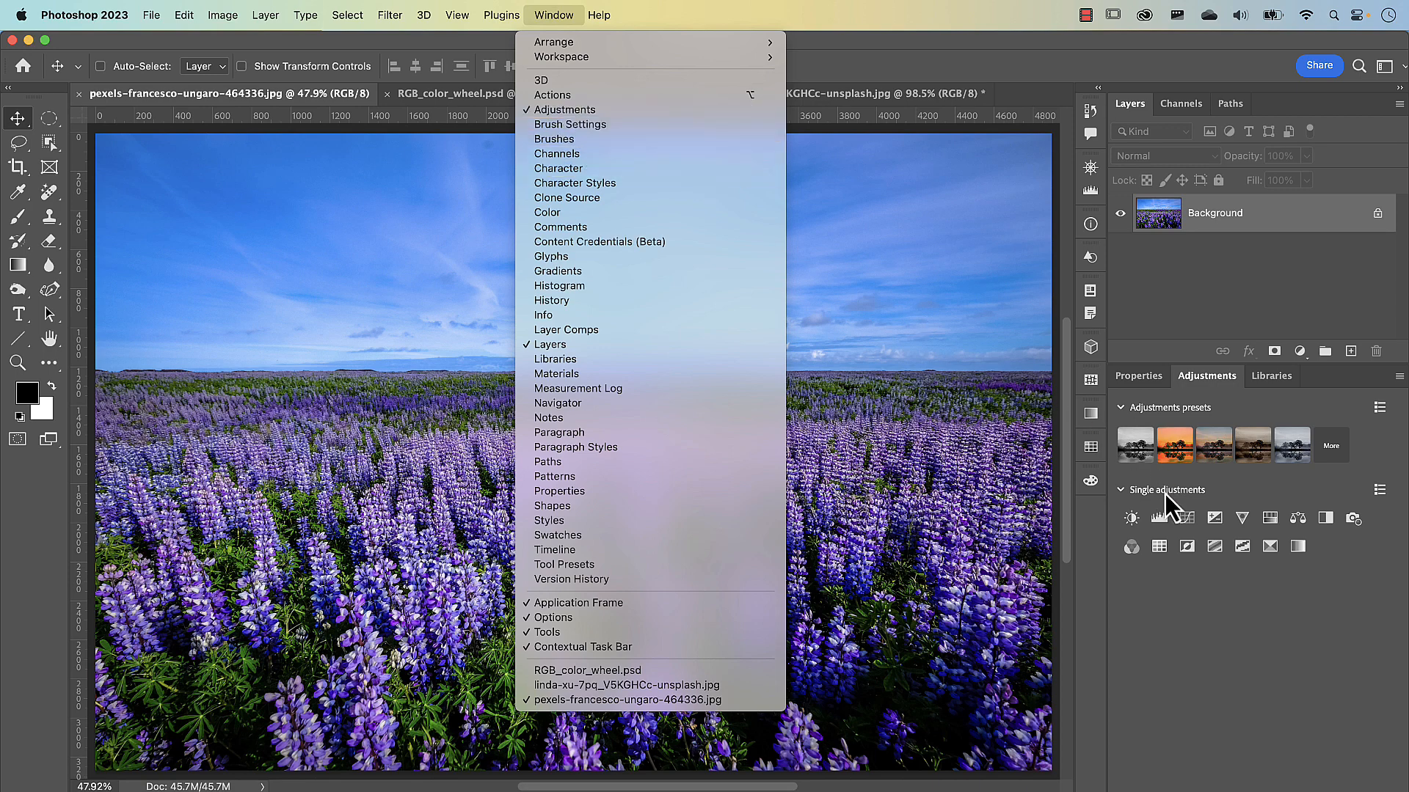
left_click(1187, 522)
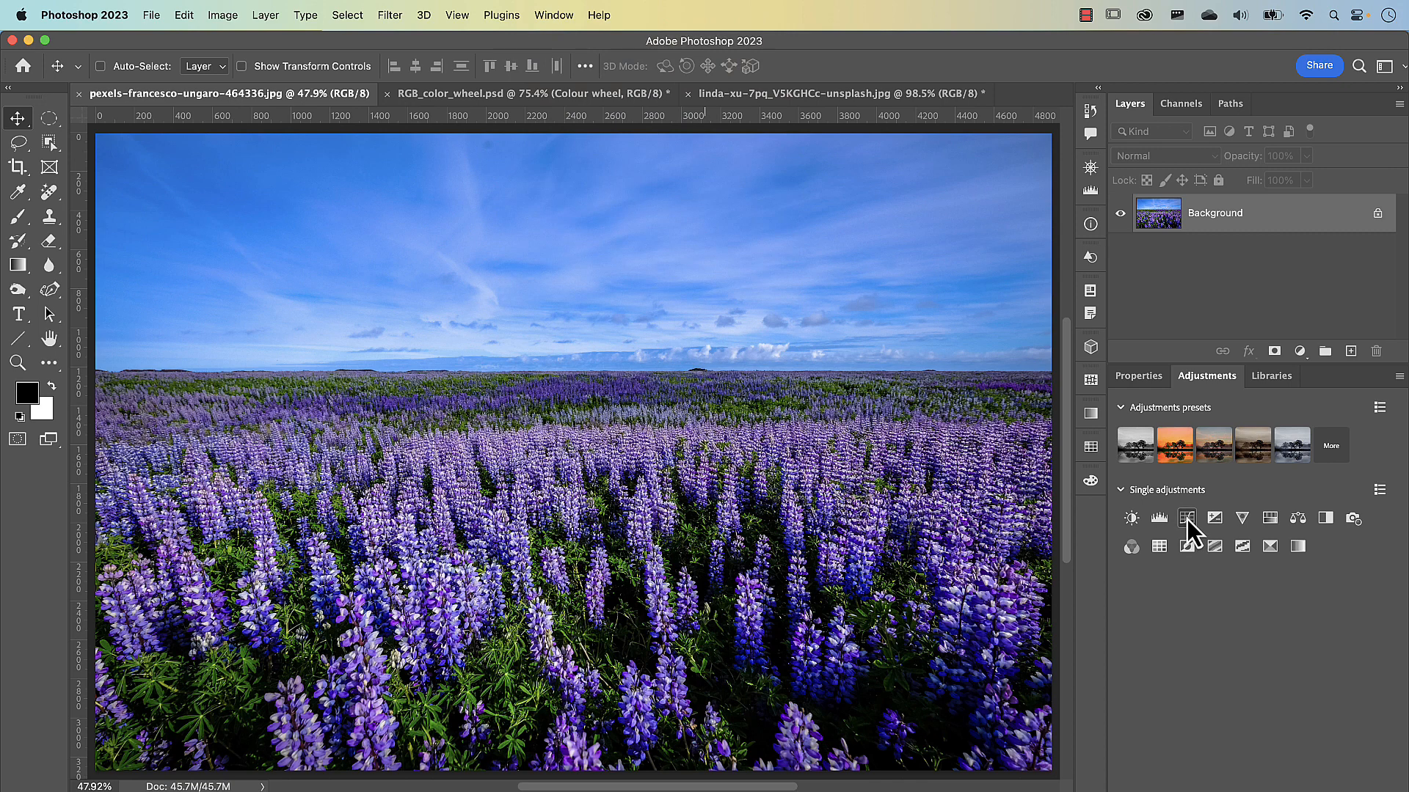
Delete the Curves 1 adjustment layer and add a fresh Curves adjustment layer above the Background.
left_click(1186, 518)
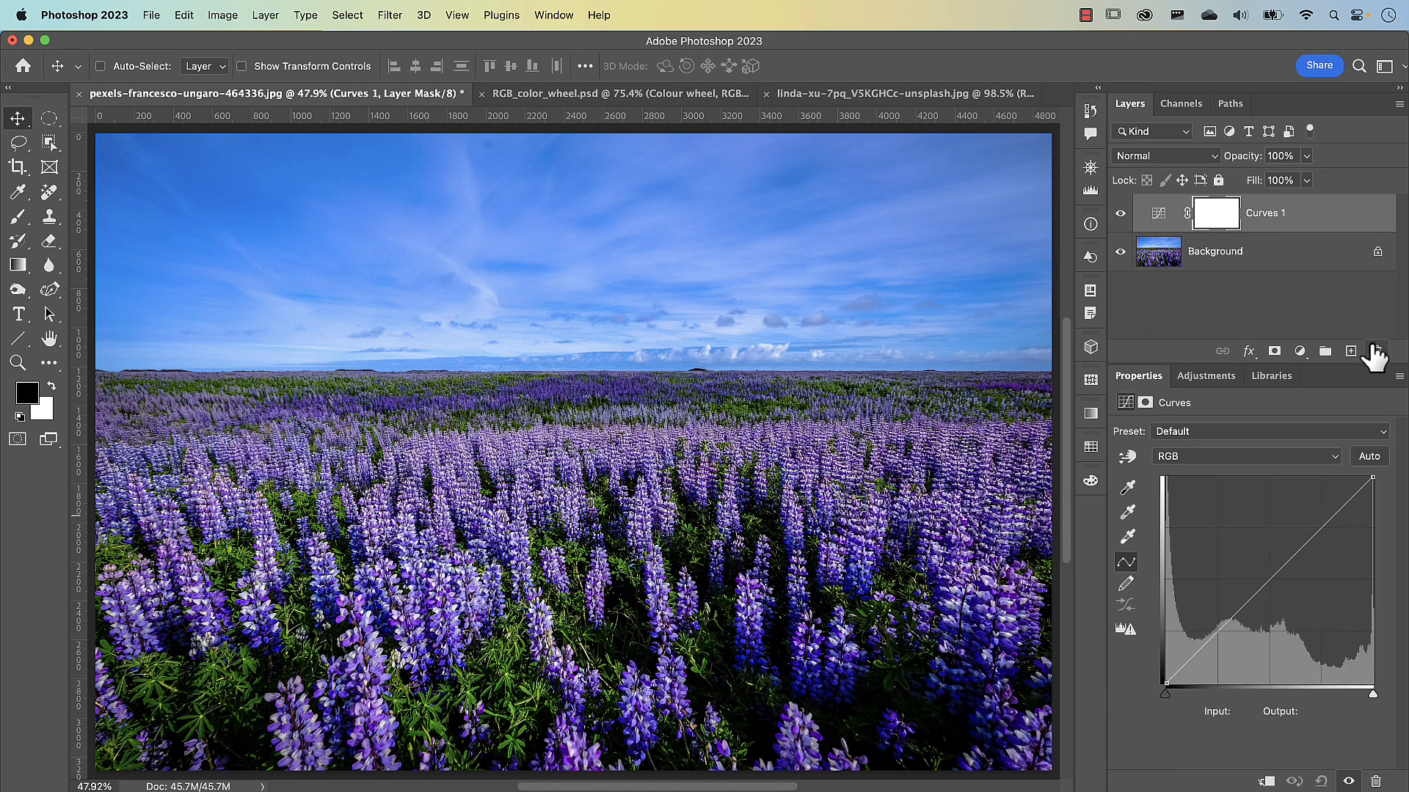
left_click_drag(1269, 220, 1375, 349)
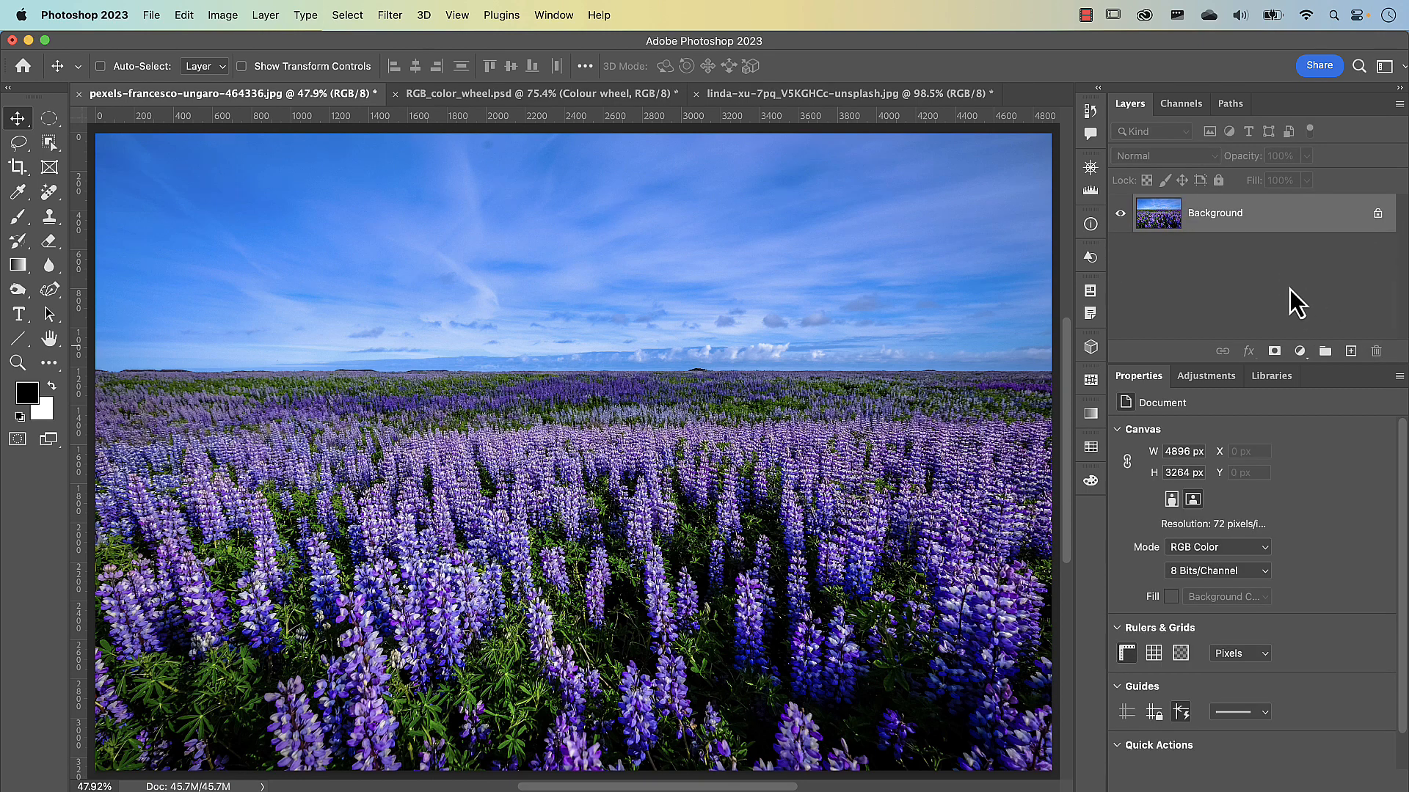
left_click(1300, 353)
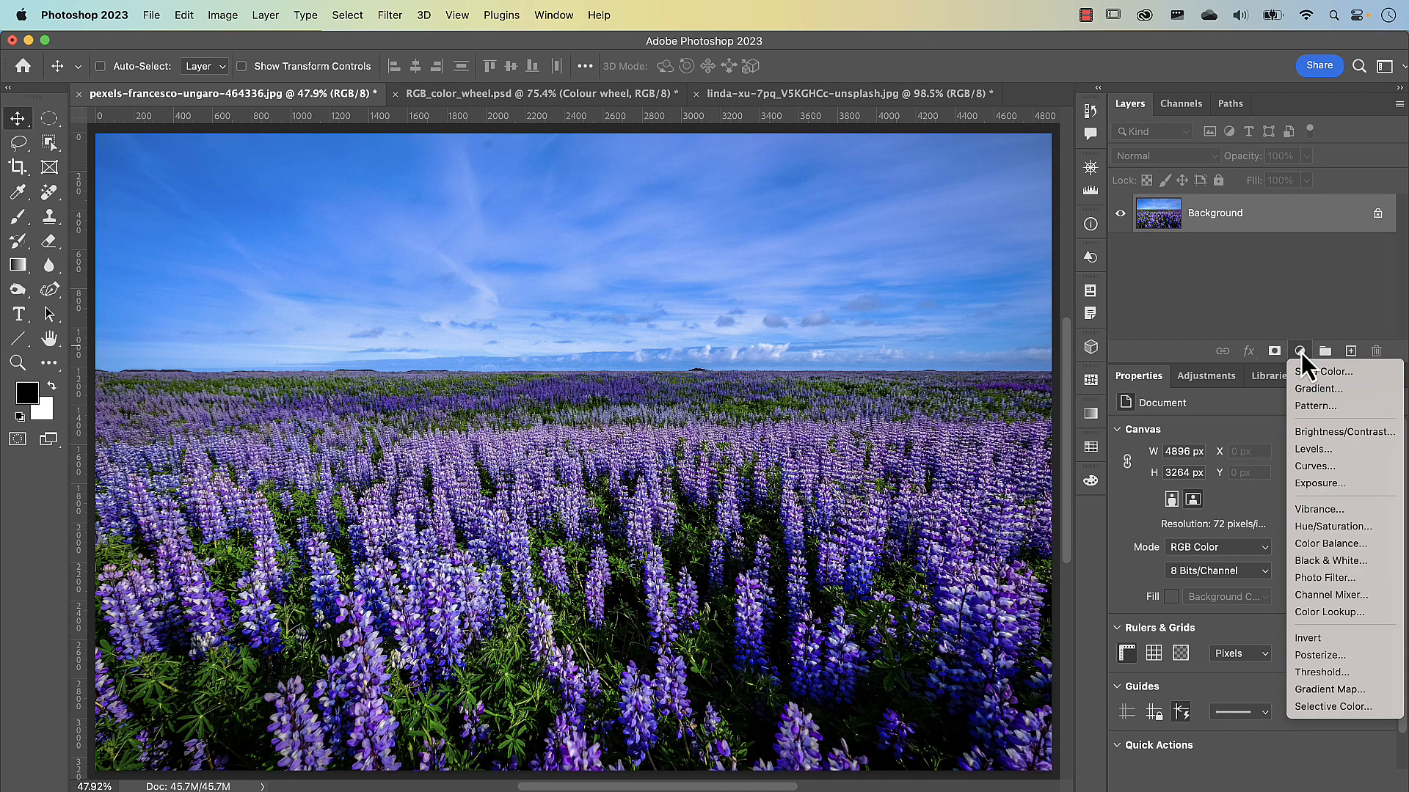
left_click(1313, 468)
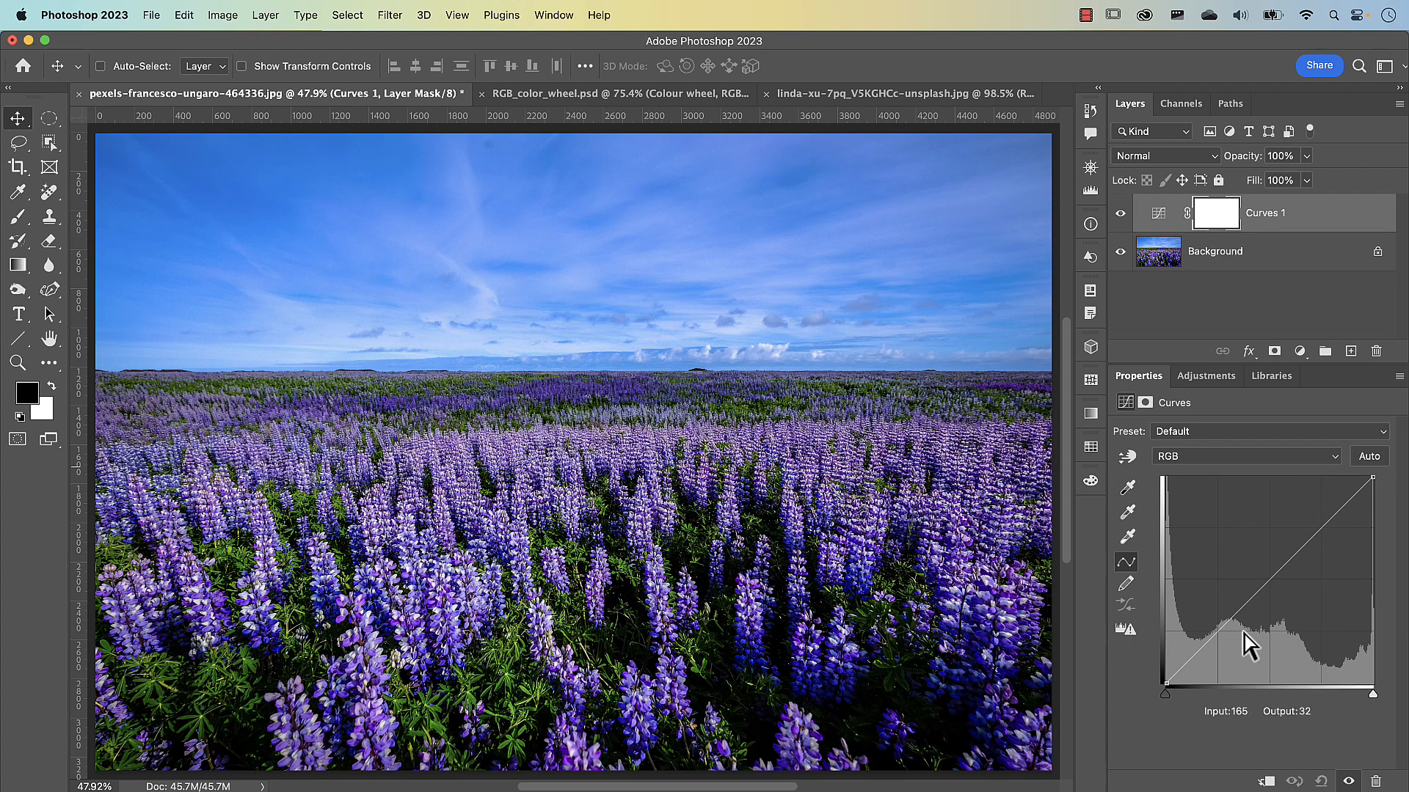
Shape the Curves 1 adjustment with points at input 72, output 65 and input 171, output 190.
left_click_drag(1229, 620, 1229, 642)
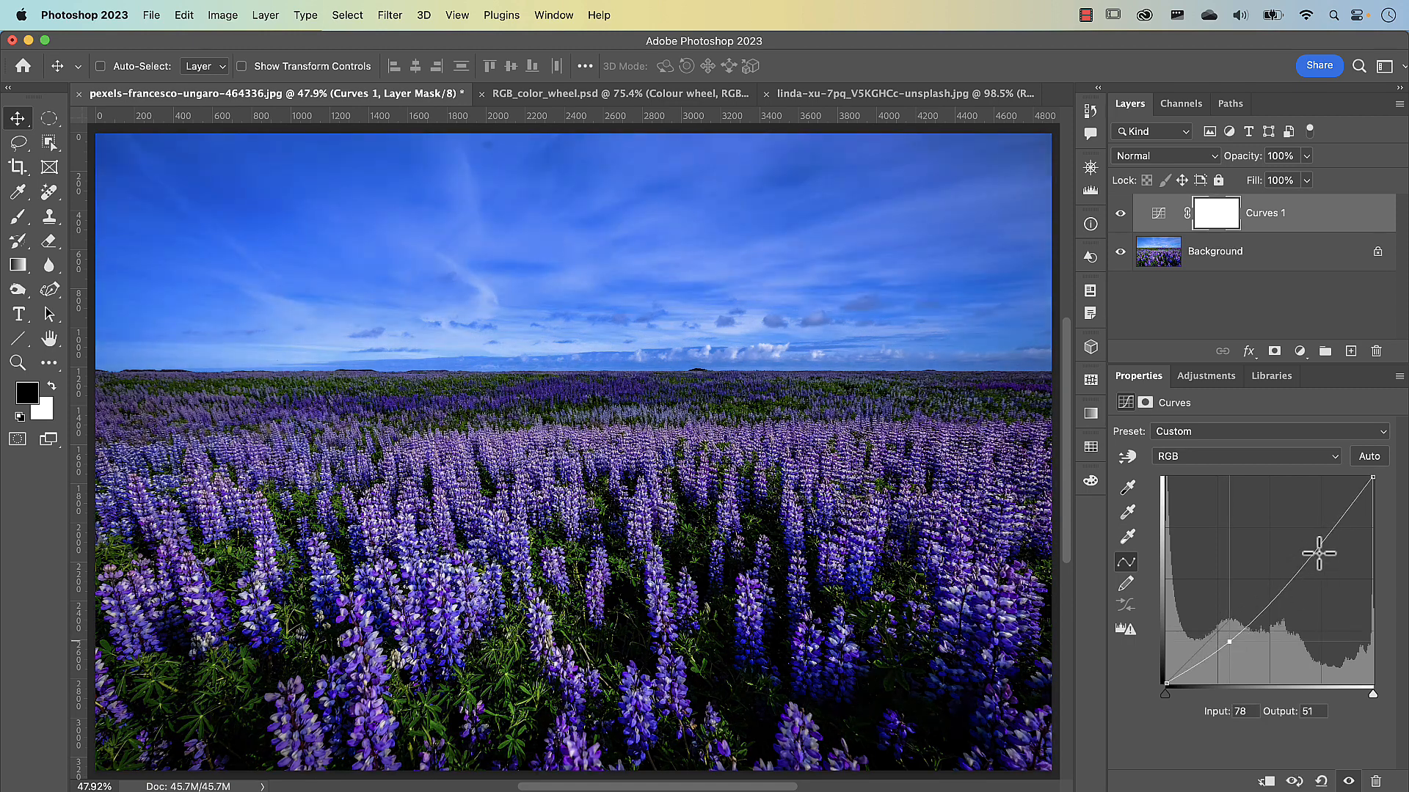
left_click_drag(1313, 549, 1306, 528)
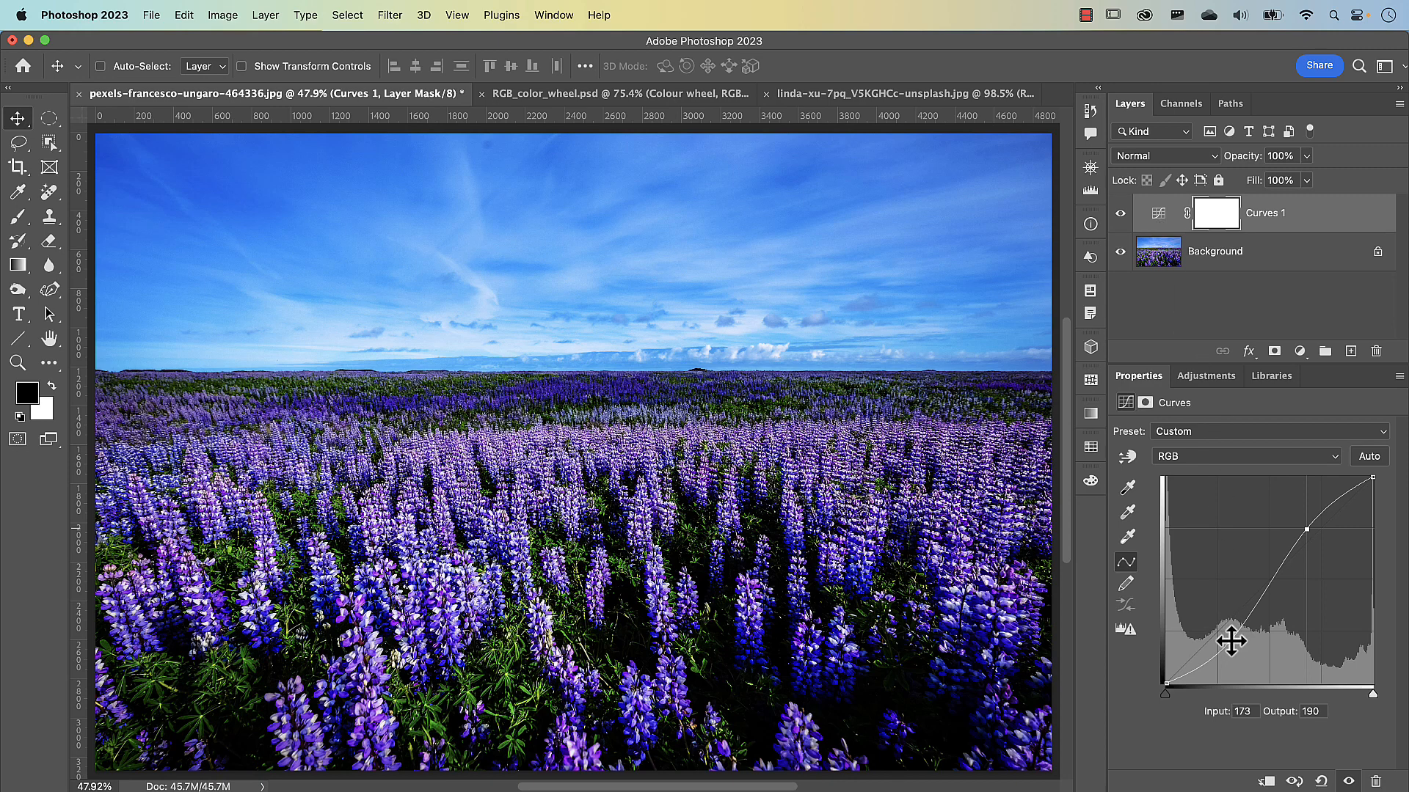
left_click_drag(1231, 642, 1231, 623)
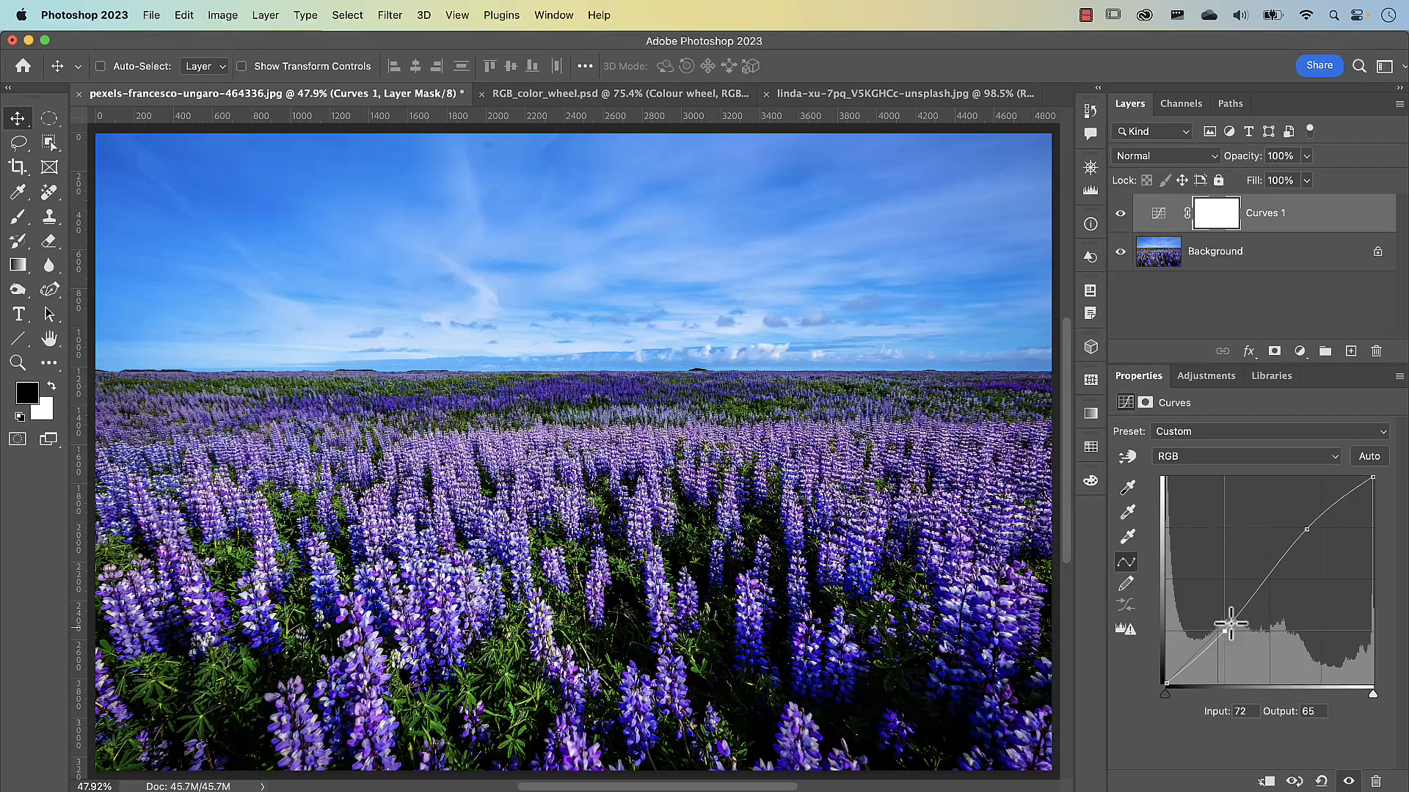
left_click(1300, 228)
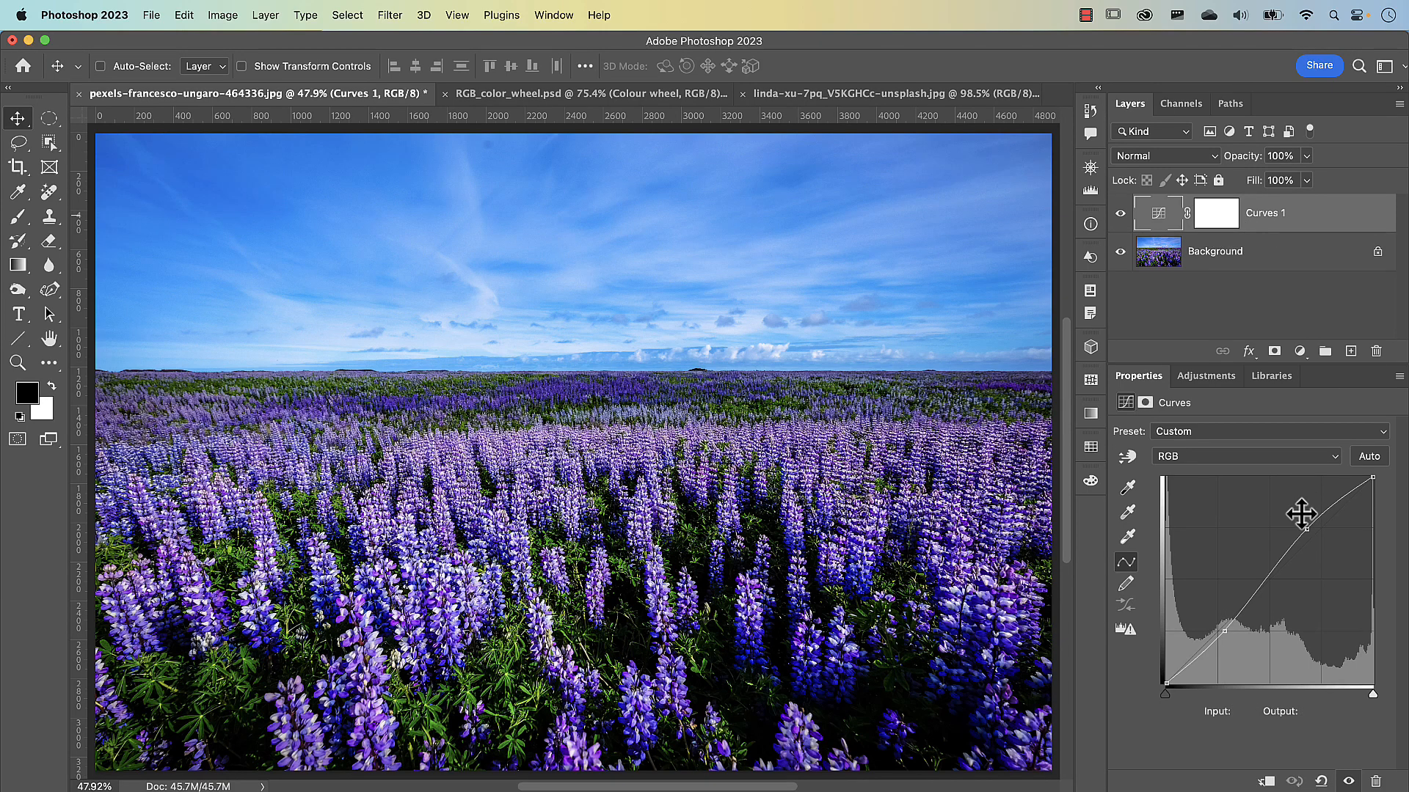
mouse_move(1310, 530)
left_mouse_down()
mouse_move(1317, 540)
mouse_move(1306, 529)
left_mouse_up()
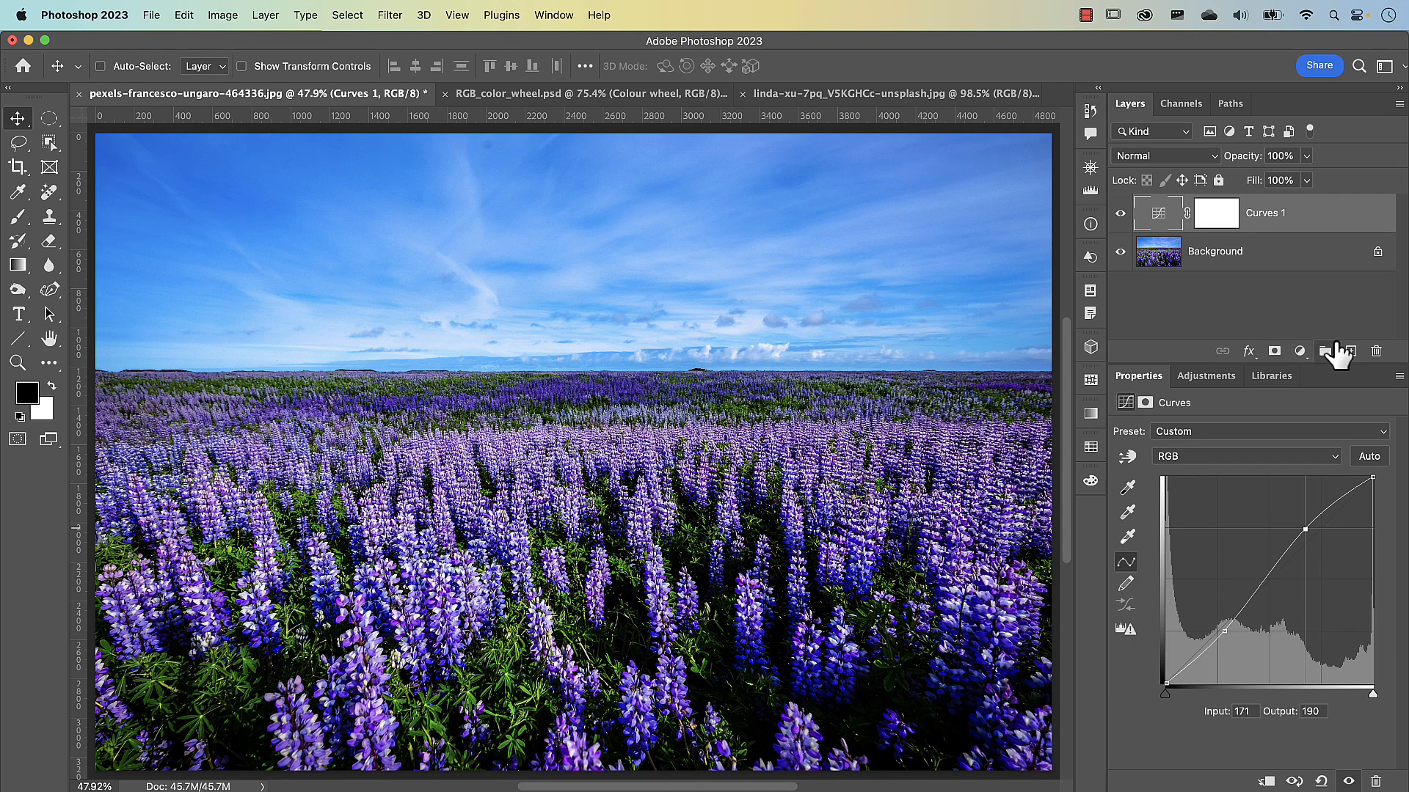
Add an empty pixel layer and move it between Curves 1 and the Background.
left_click(1349, 351)
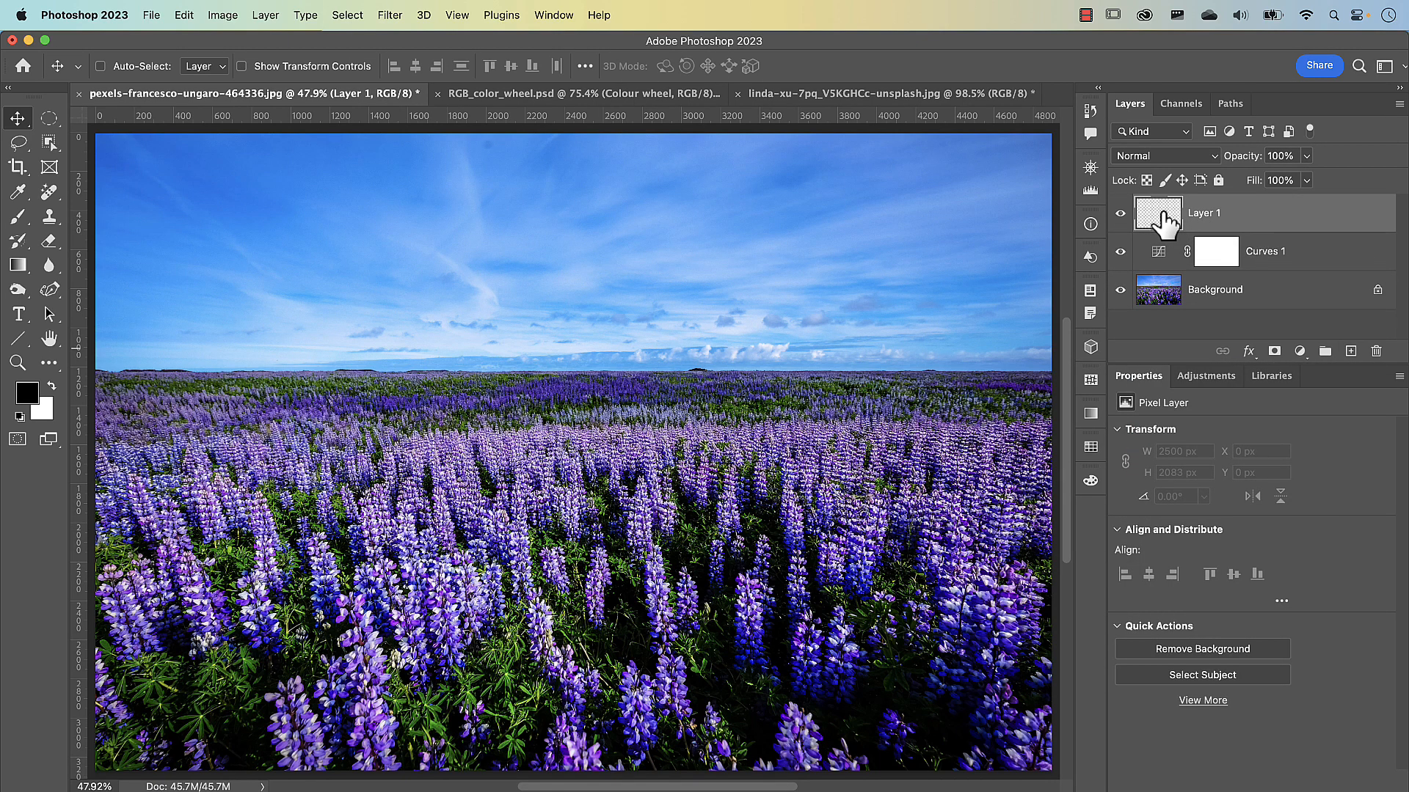
left_click_drag(1164, 213, 1164, 271)
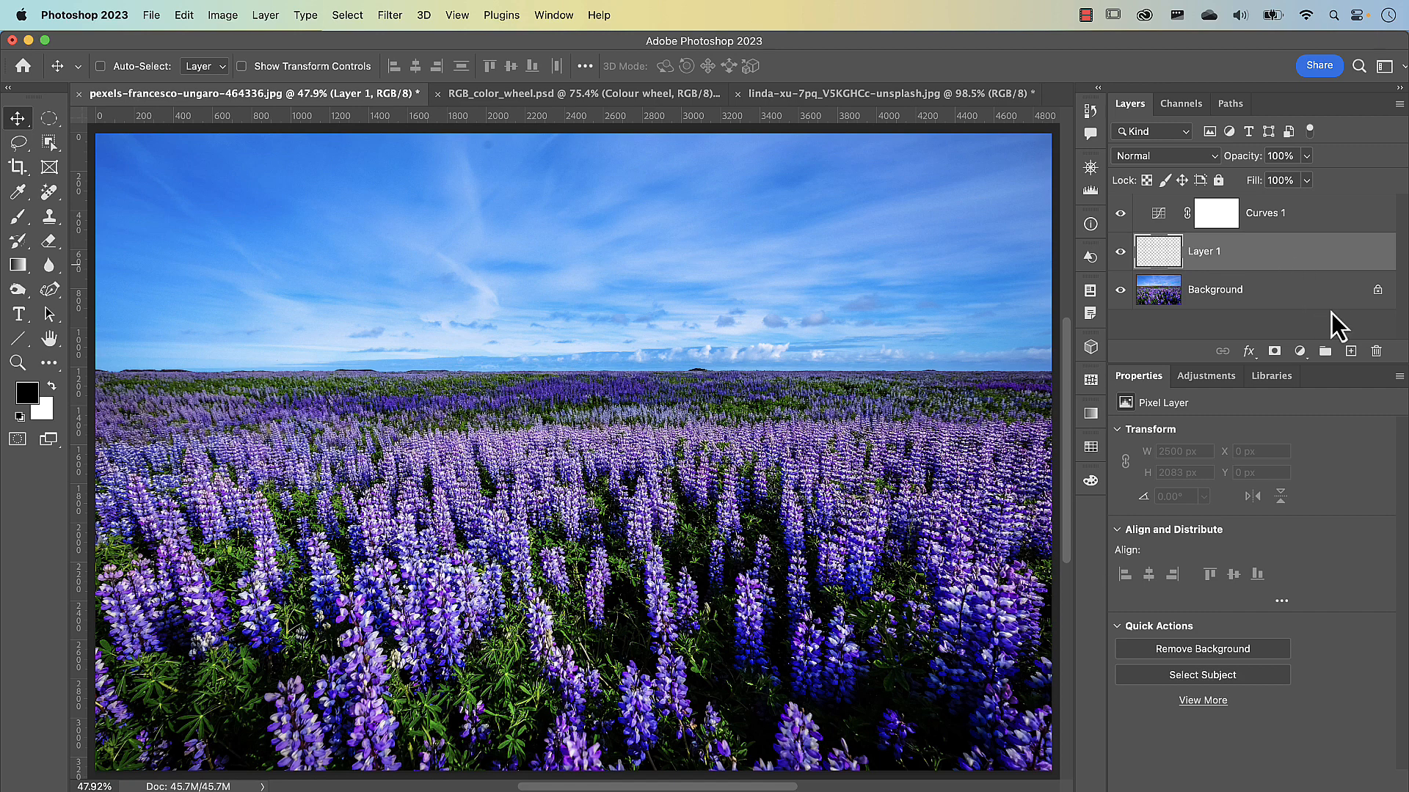
Delete the empty layer and create a new one directly beneath the Curves 1 adjustment layer.
left_click(1377, 353)
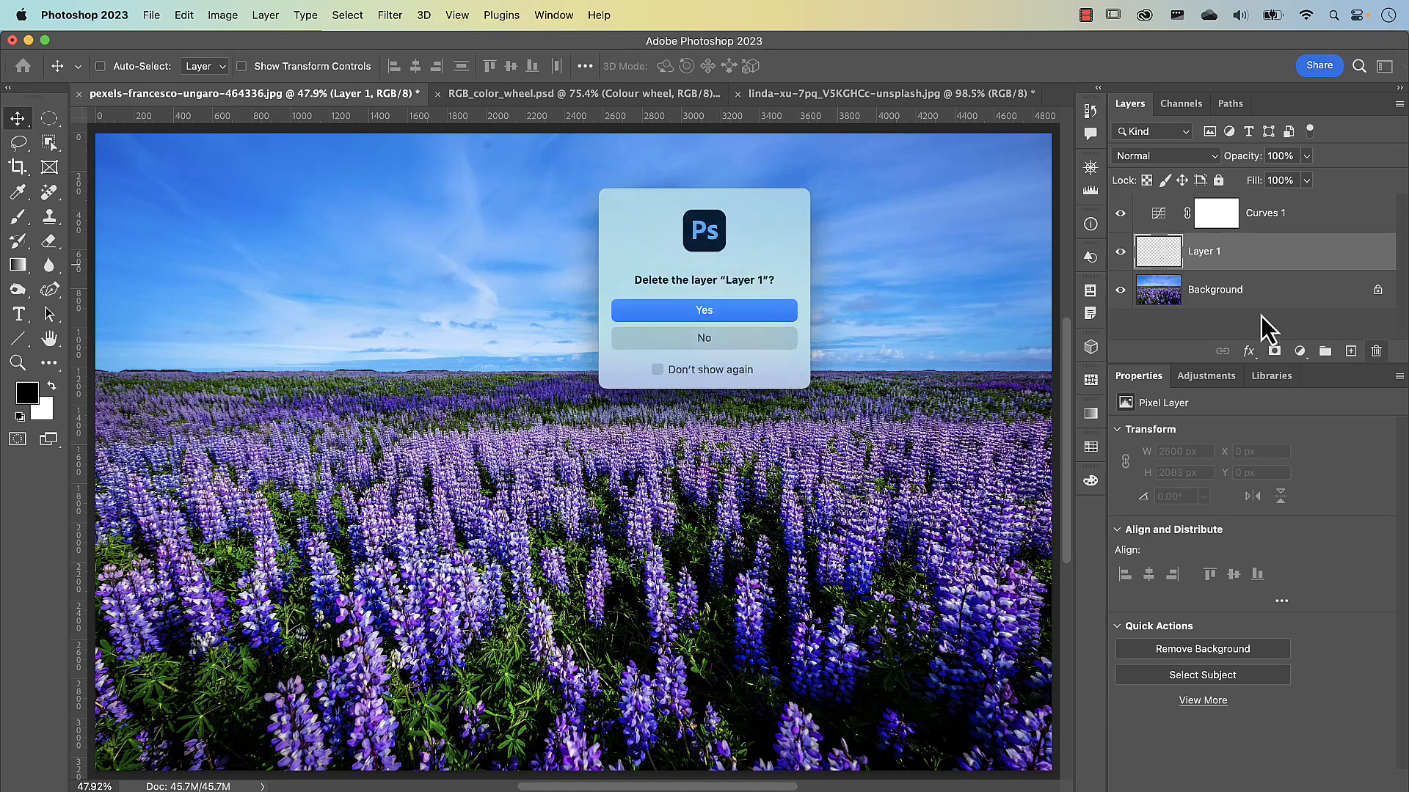
left_click(767, 314)
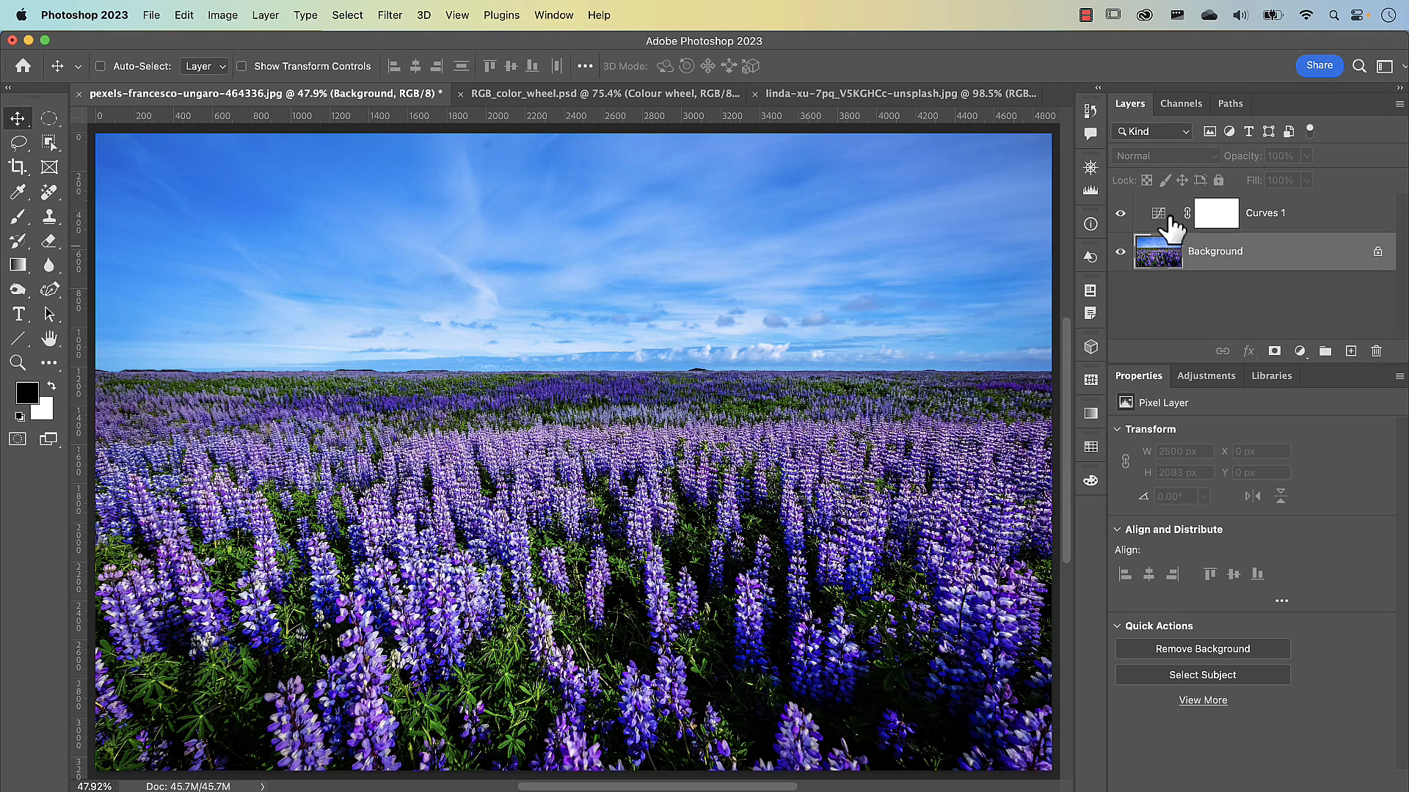
left_click(1157, 222)
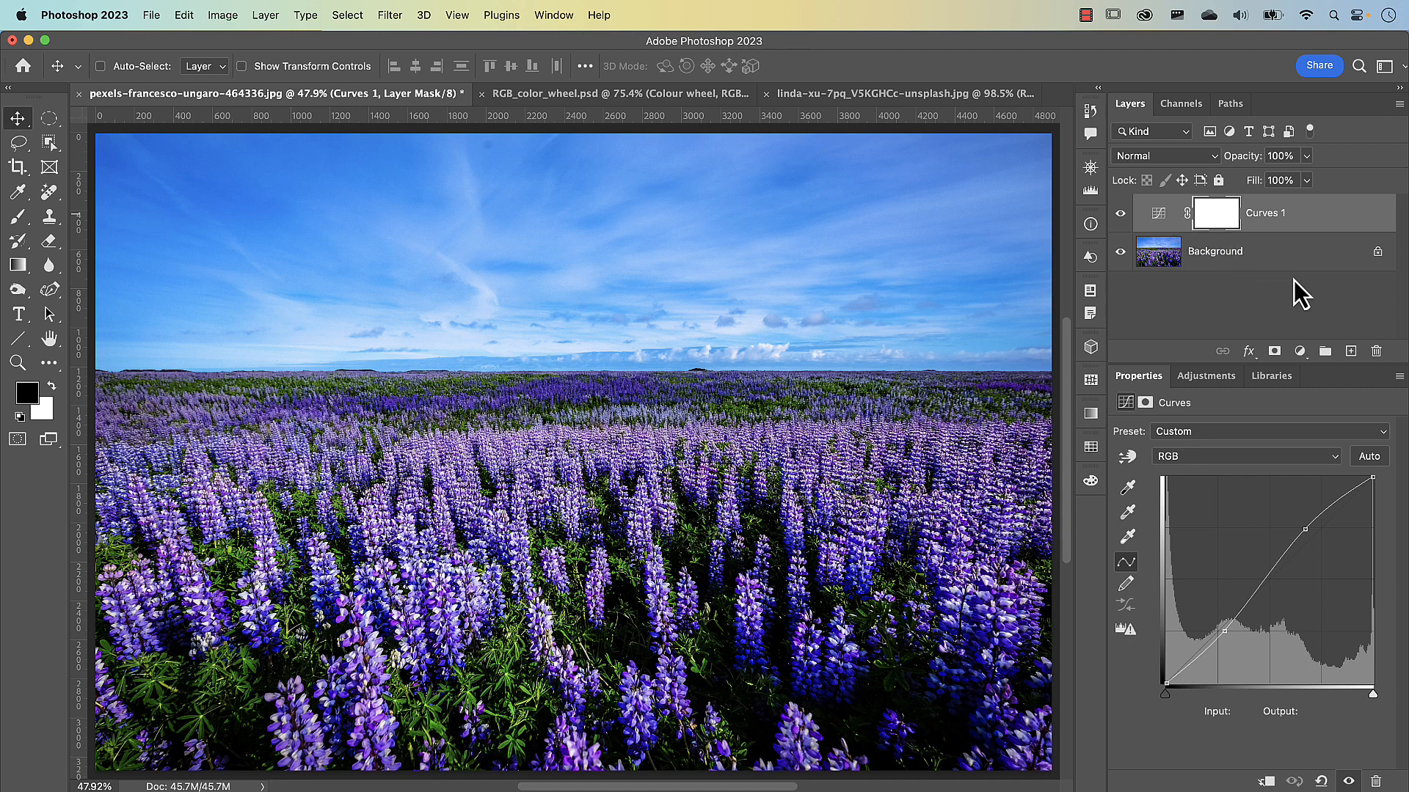
key("super")
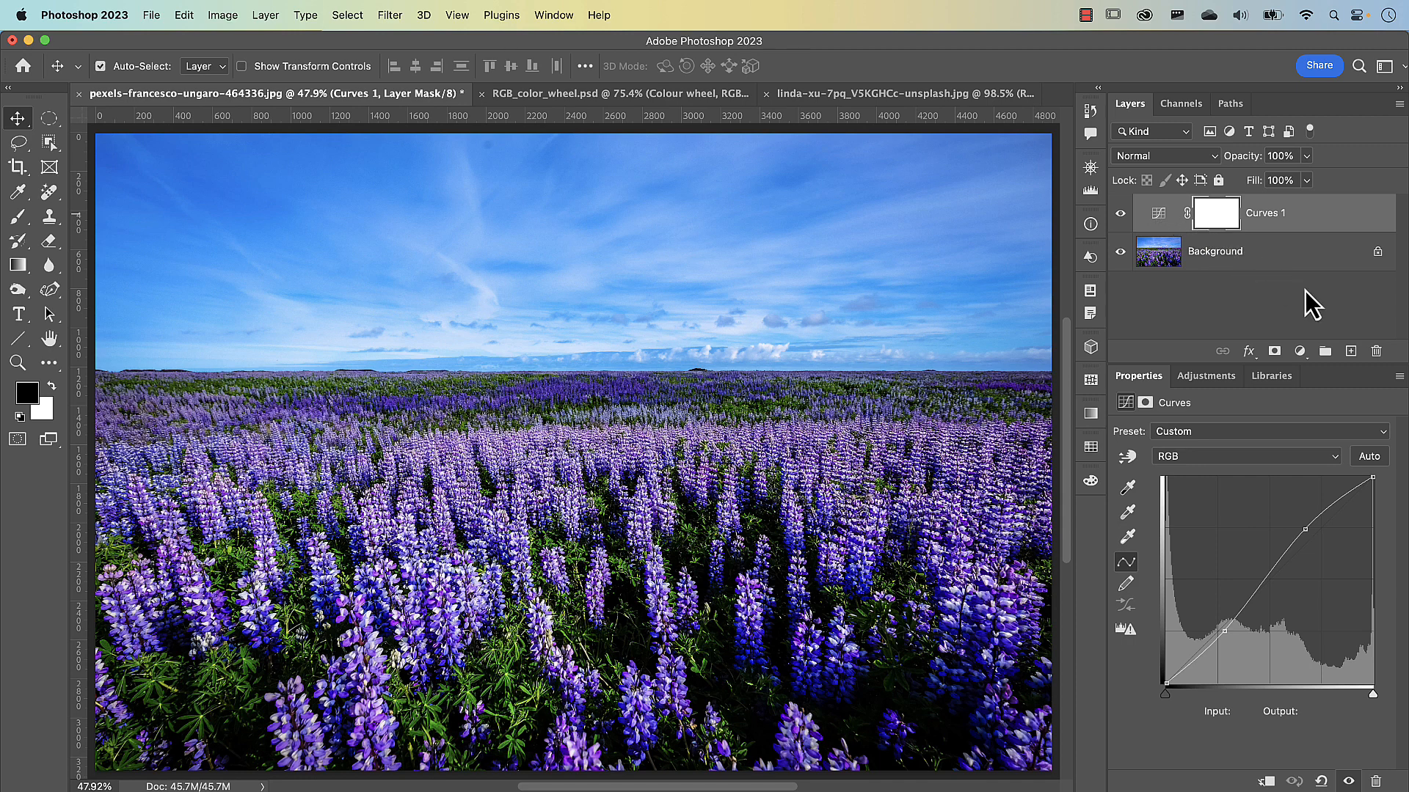
left_click(1351, 354, "super")
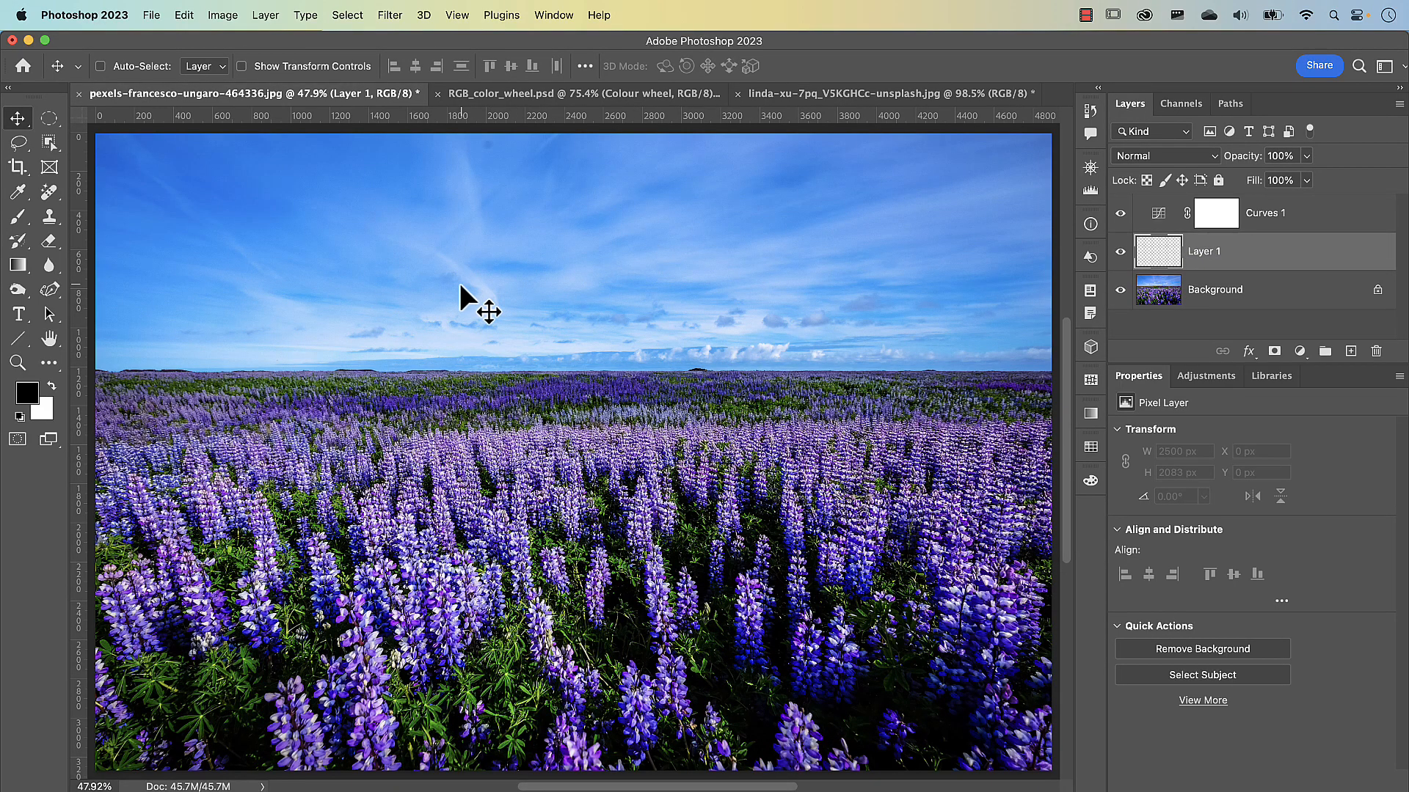
Set the foreground color to green #11ff97 and paint a large looping brush stroke across the photo on Layer 1.
key("b")
mouse_move(460, 286)
left_mouse_down()
mouse_move(501, 305)
mouse_move(497, 291)
left_mouse_up()
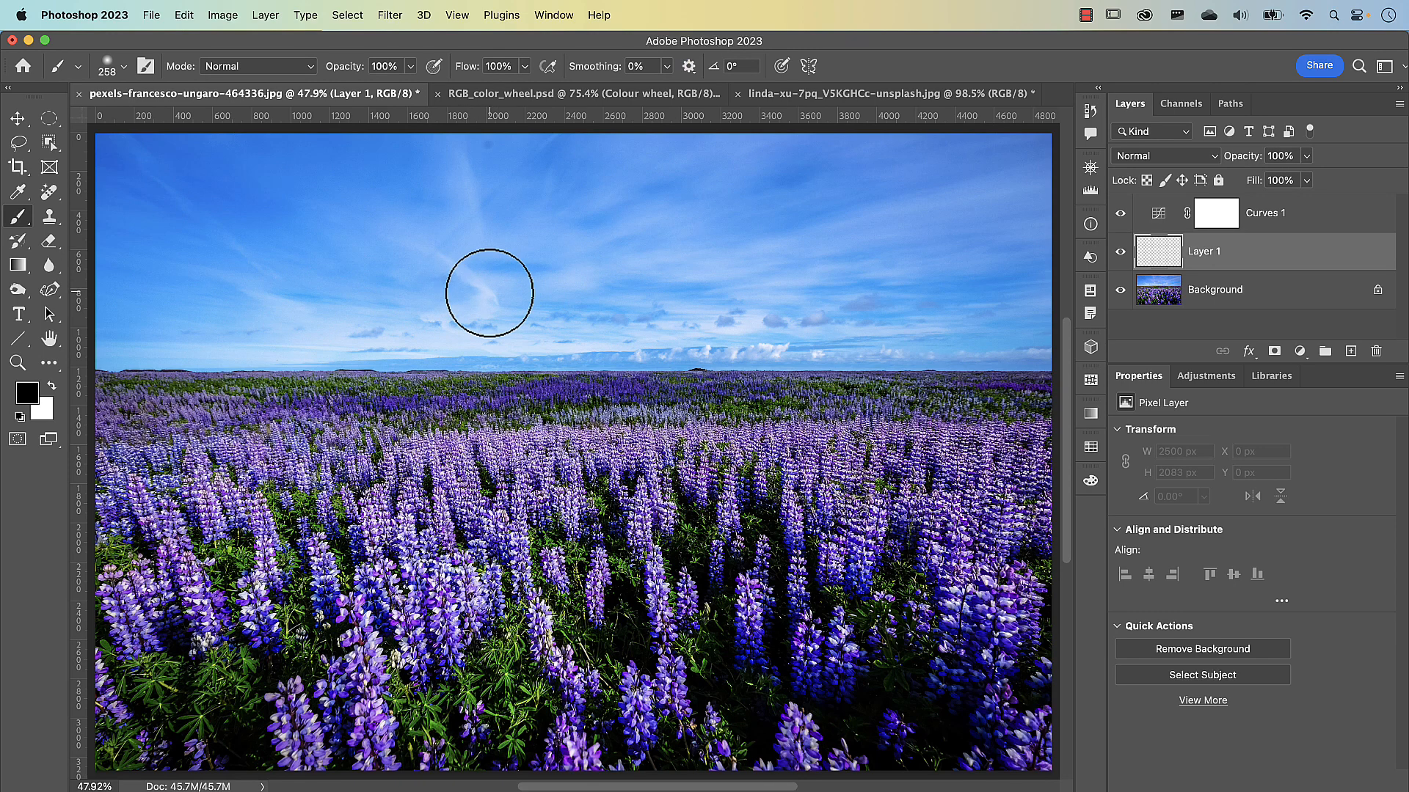
left_click(31, 398)
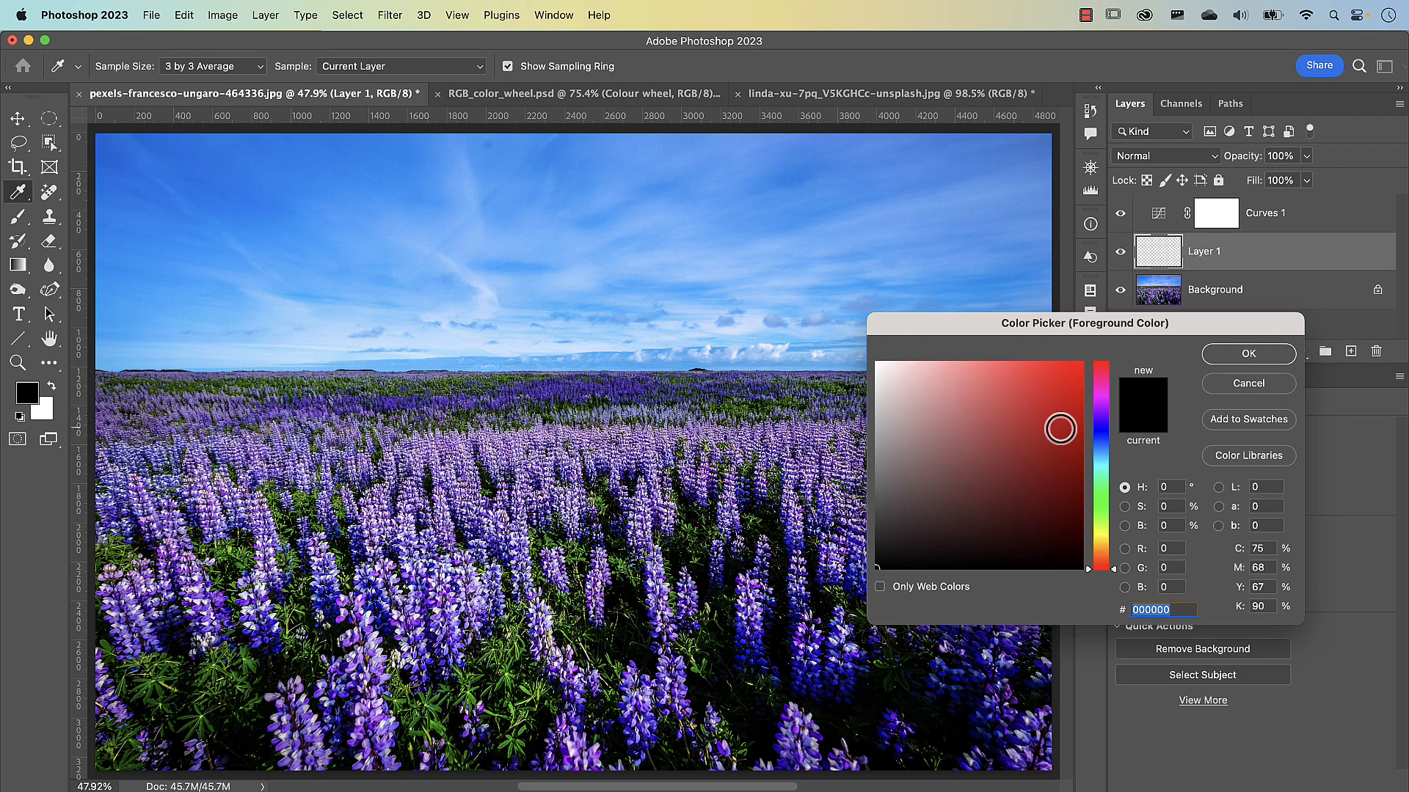
left_click(1100, 480)
left_click(1070, 360)
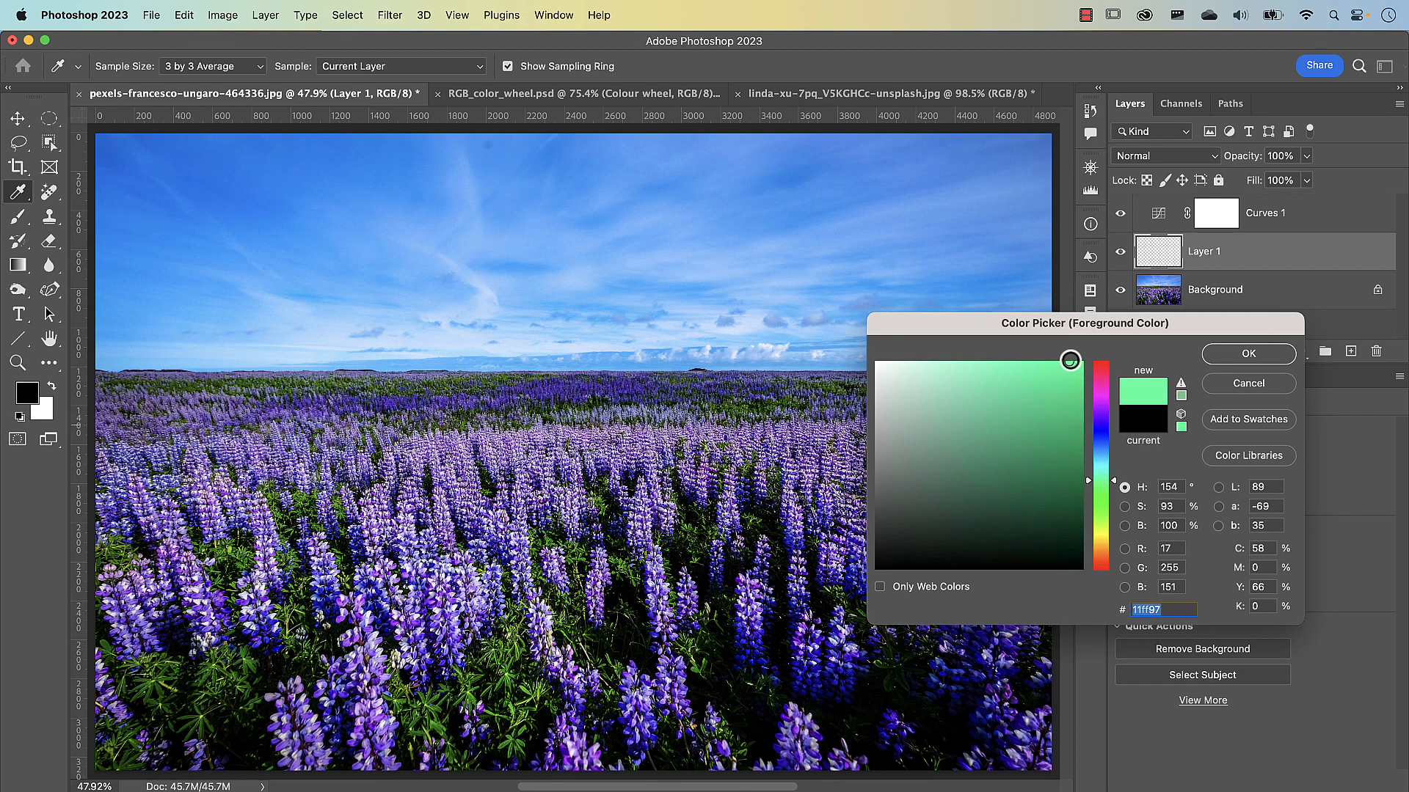
left_click(1247, 353)
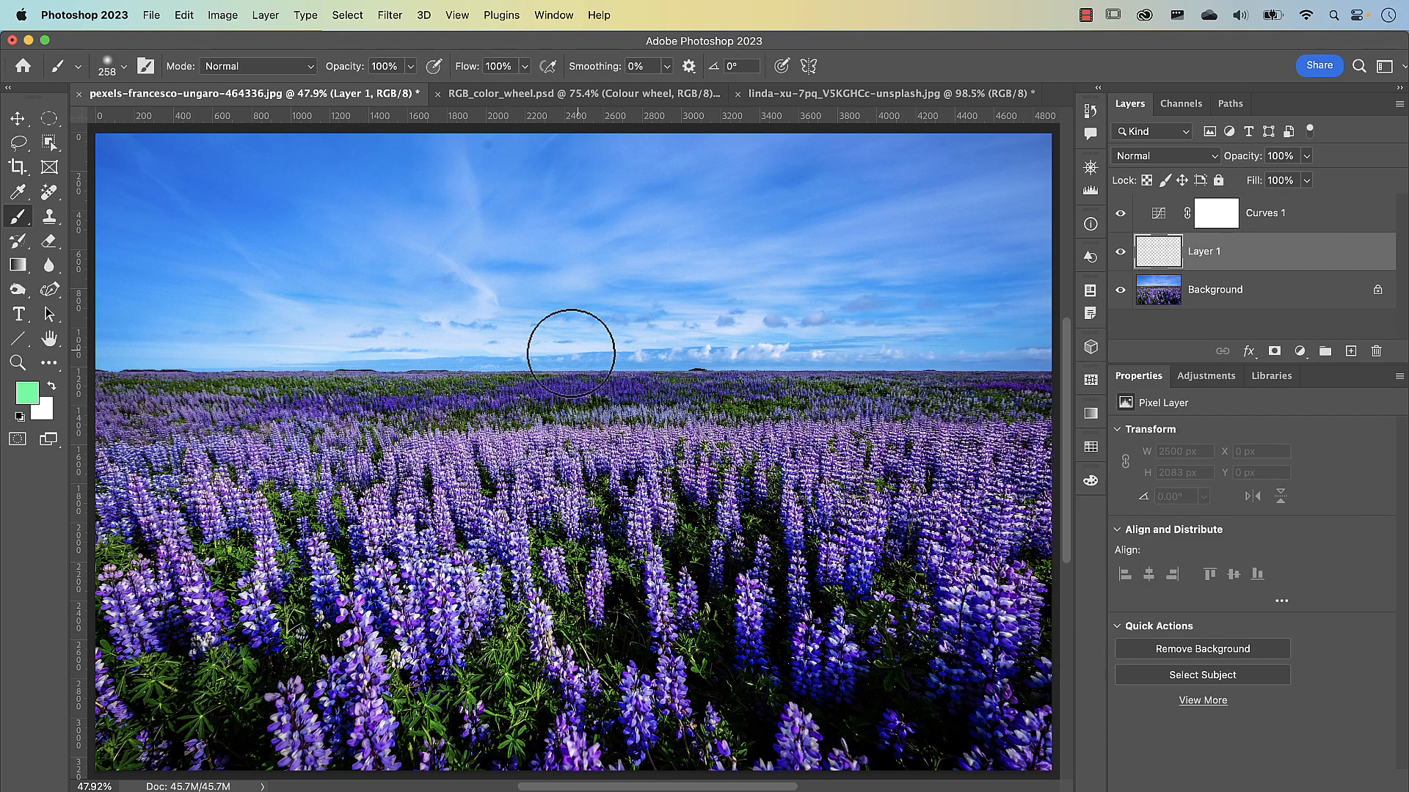
mouse_move(327, 330)
left_mouse_down()
mouse_move(522, 298)
mouse_move(450, 445)
mouse_move(426, 387)
mouse_move(722, 366)
mouse_move(666, 537)
mouse_move(680, 369)
mouse_move(887, 425)
mouse_move(638, 564)
mouse_move(672, 567)
mouse_move(325, 516)
mouse_move(390, 523)
mouse_move(270, 350)
mouse_move(772, 294)
mouse_move(724, 240)
left_mouse_up()
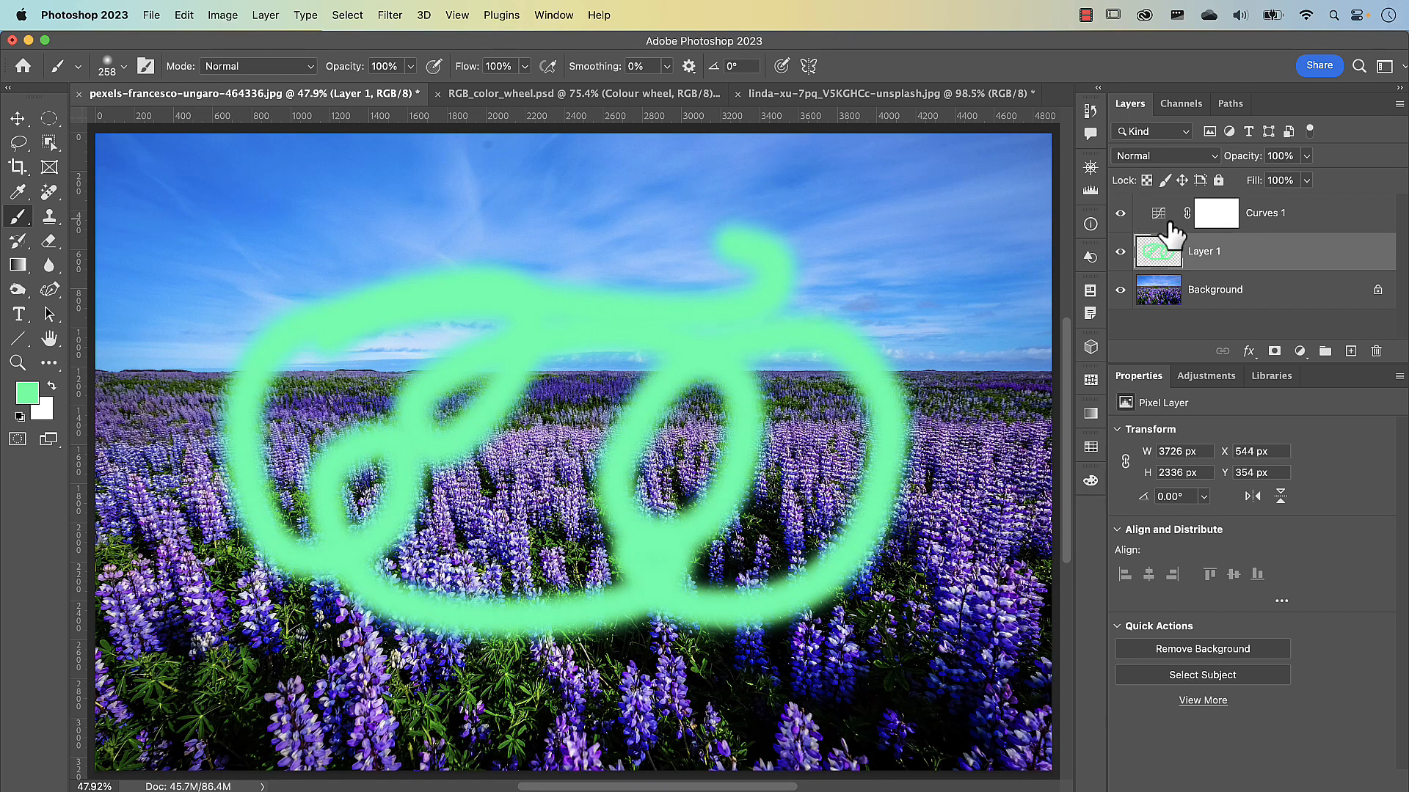
Steepen the Curves 1 adjustment by moving its points to input 161, output 211 and input 79, output 35.
left_click(1158, 214)
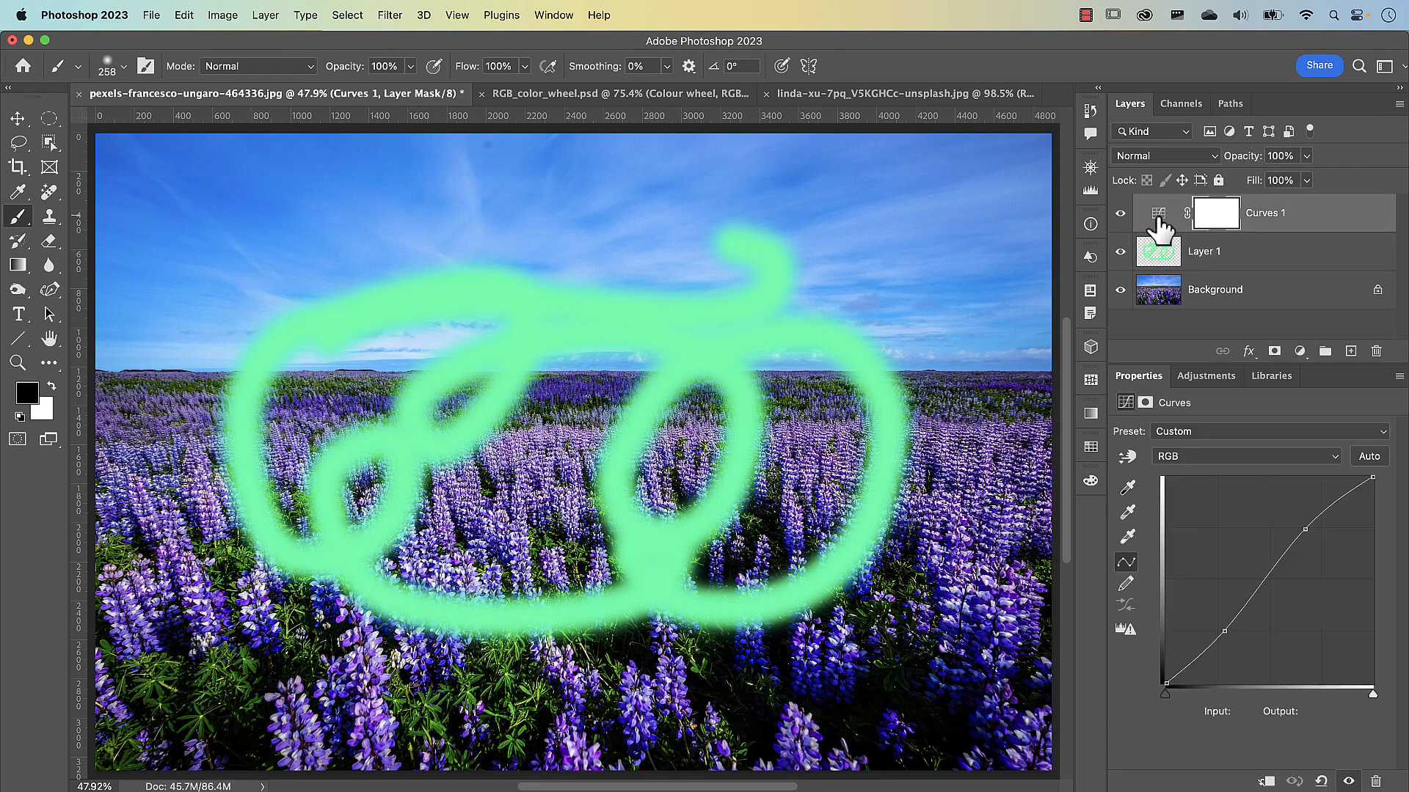
mouse_move(1313, 532)
left_mouse_down()
mouse_move(1285, 515)
mouse_move(1297, 512)
left_mouse_up()
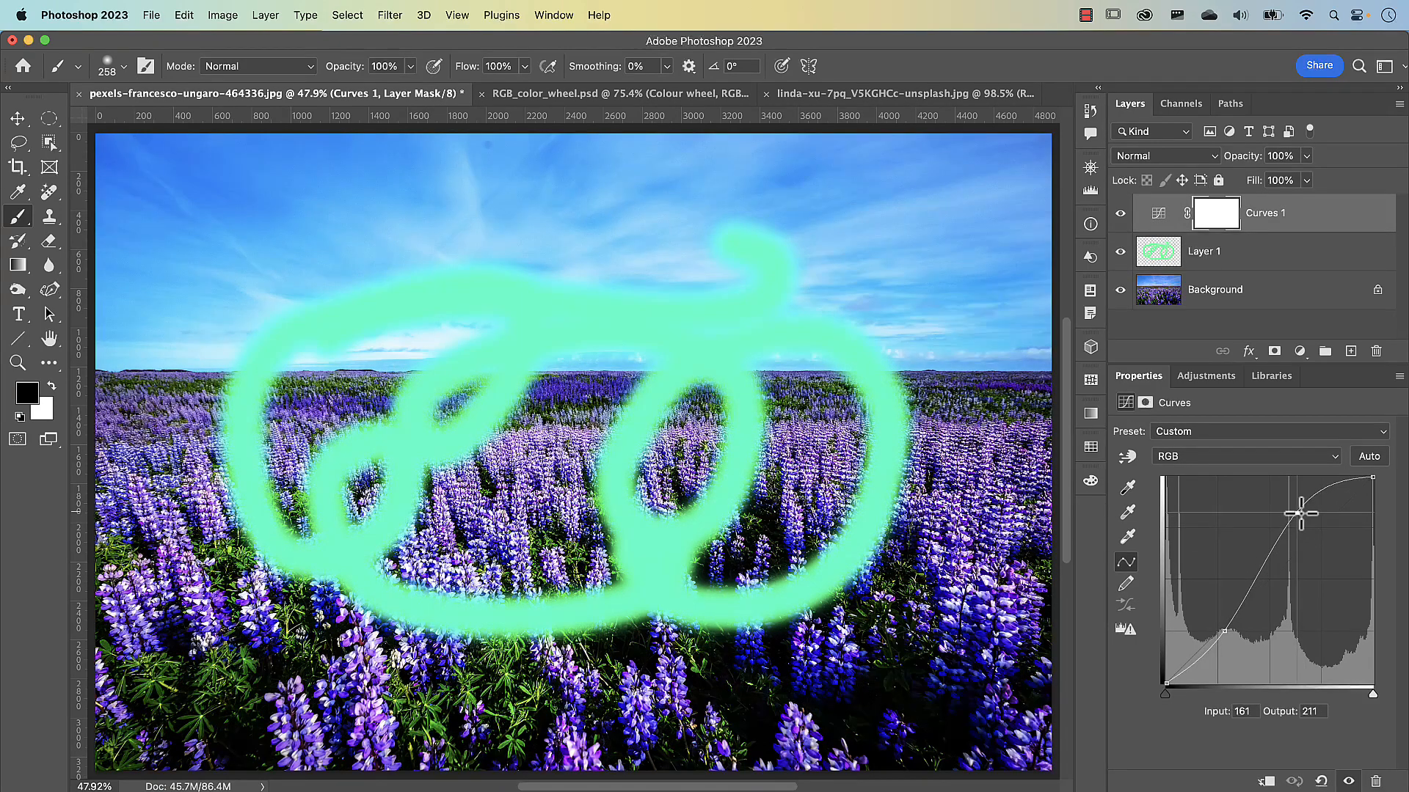
left_click_drag(1223, 631, 1230, 655)
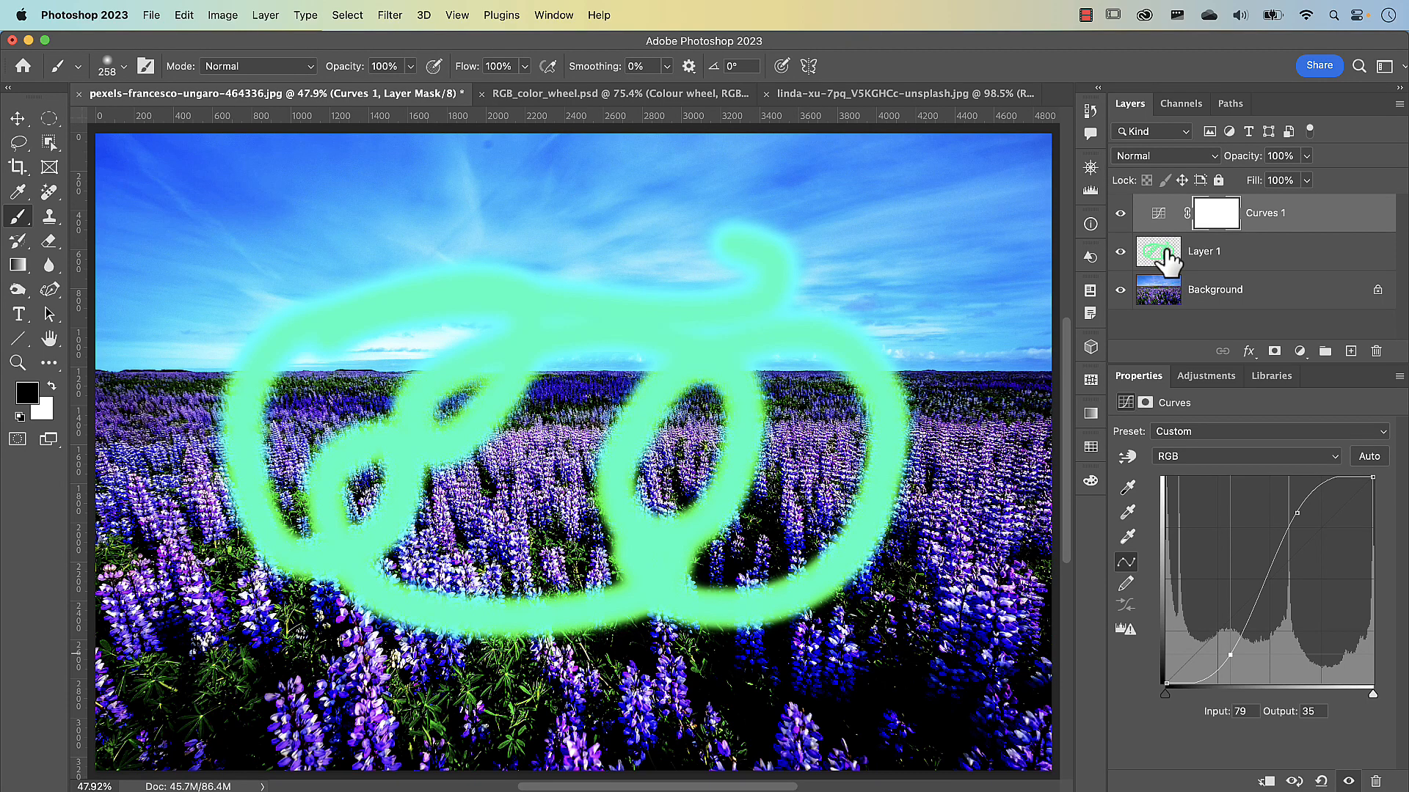
Move the painted Layer 1 above Curves 1, then back beneath it, to compare the adjustment's effect.
mouse_move(1167, 259)
left_mouse_down()
mouse_move(1153, 196)
mouse_move(1159, 209)
left_mouse_up()
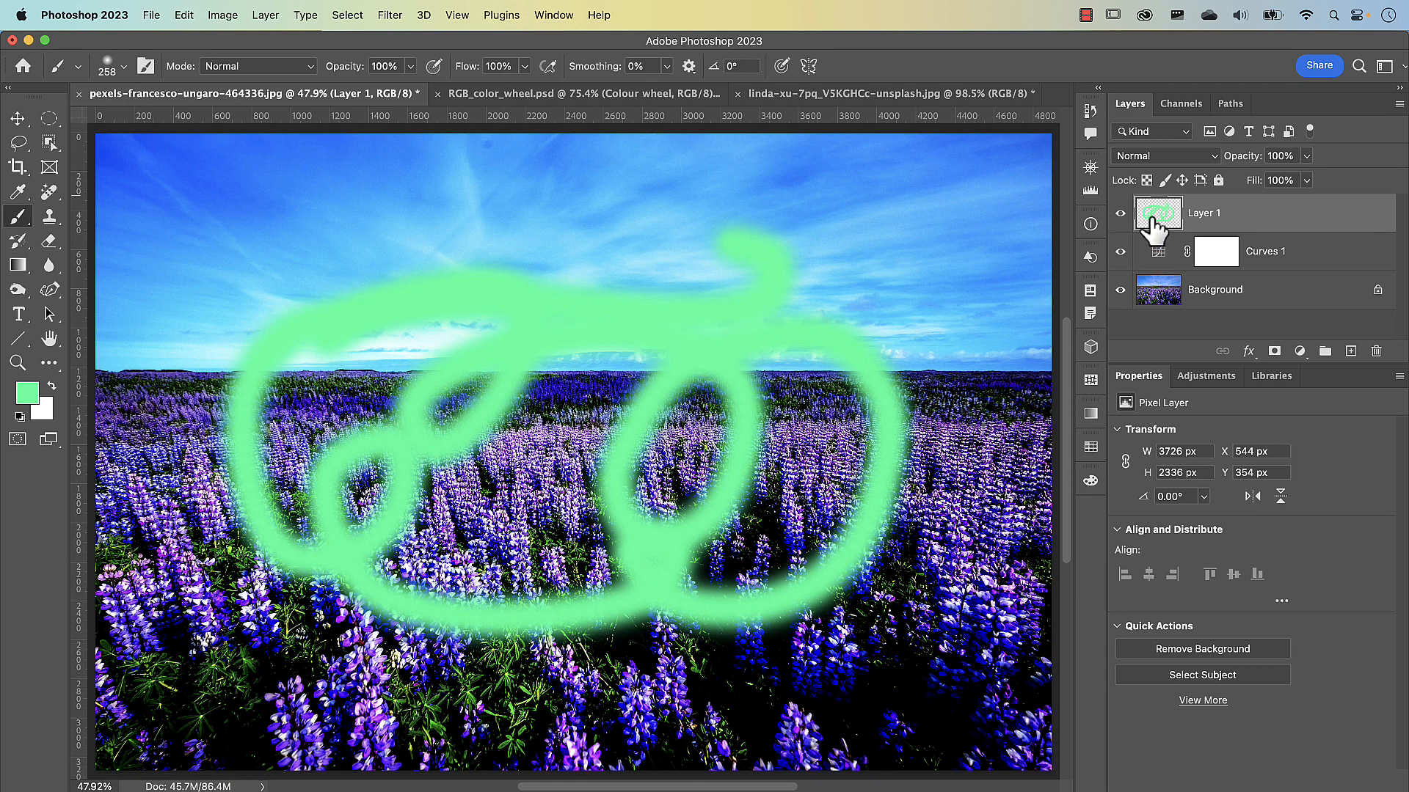
left_click_drag(1157, 223, 1155, 278)
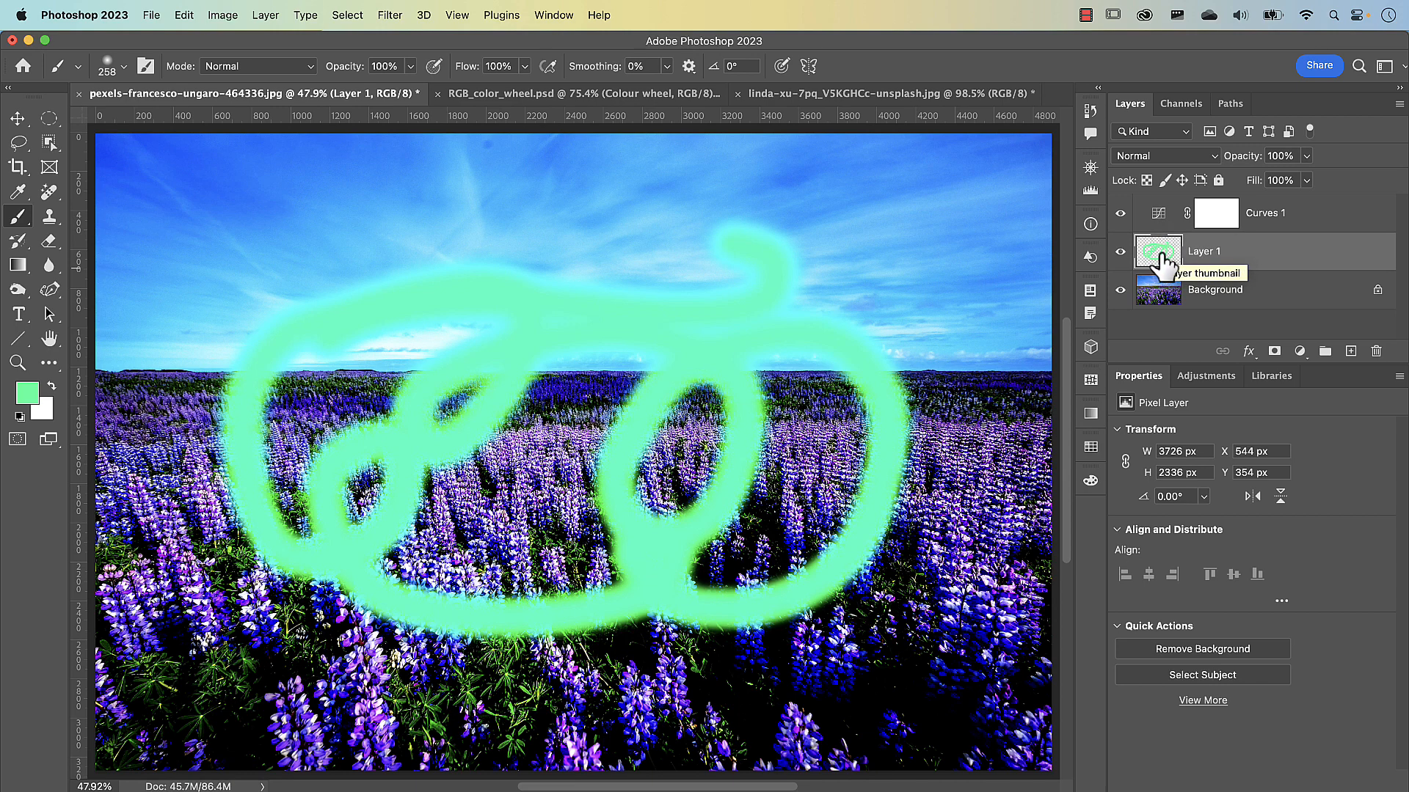
left_click(223, 15)
mouse_move(227, 66)
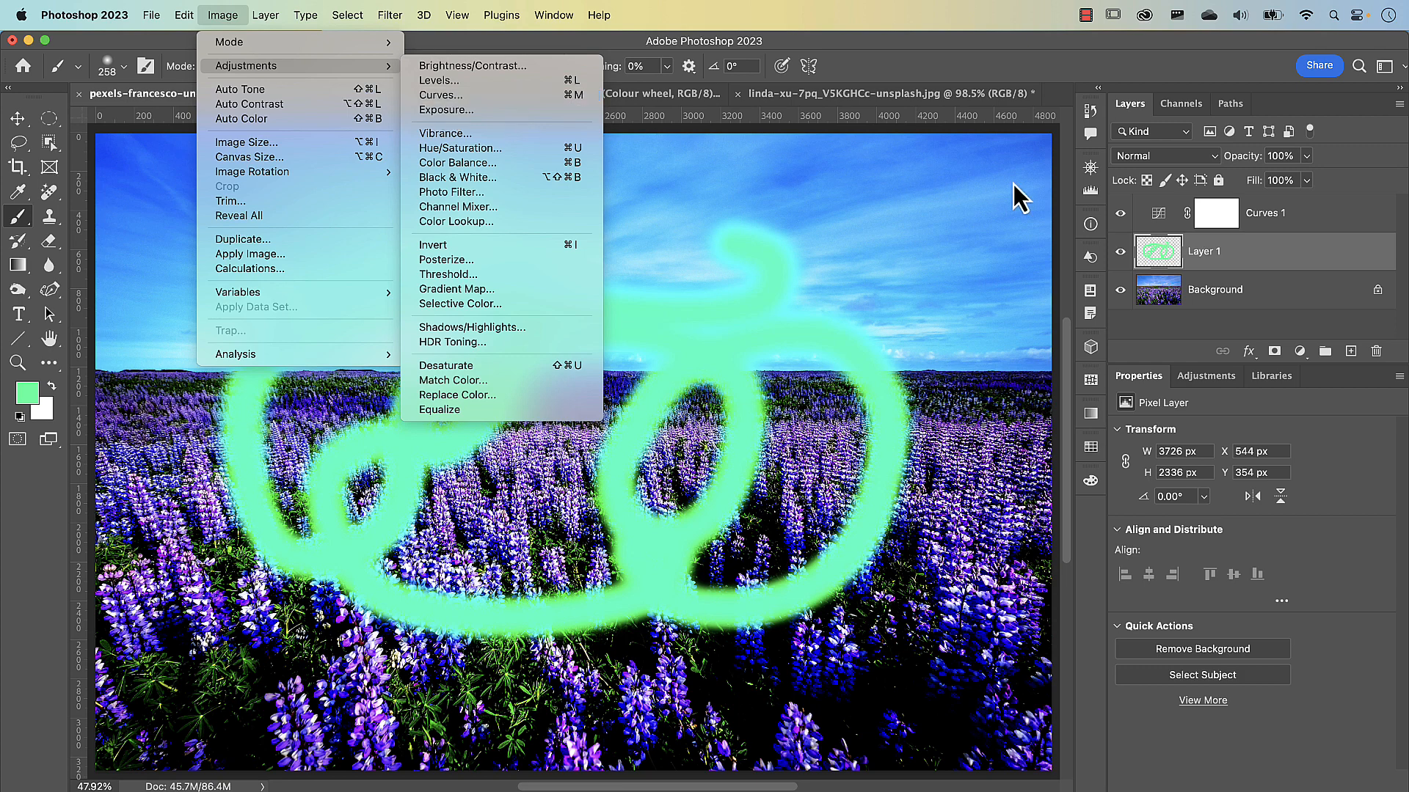
left_click(1297, 267)
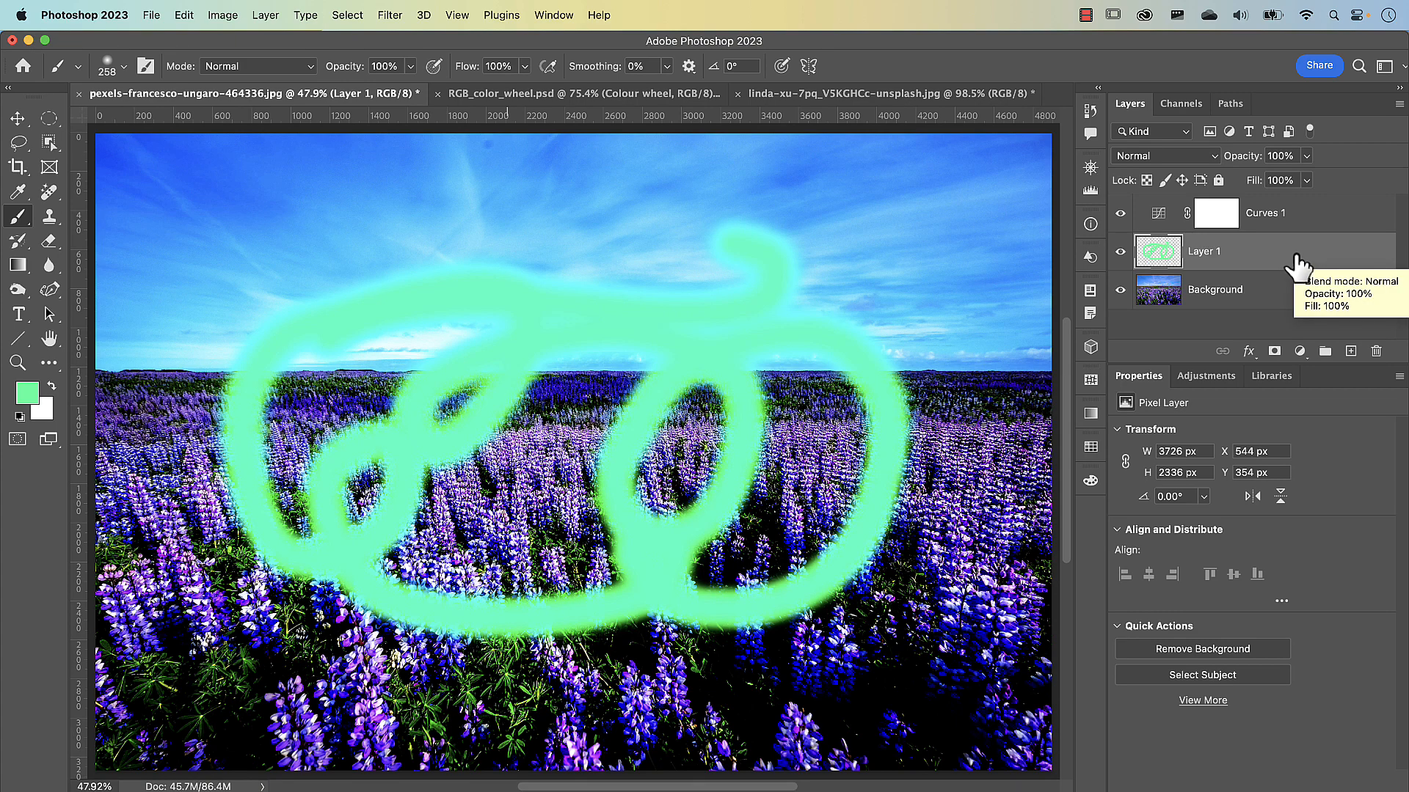
Delete the painted Layer 1 and reset the Curves 1 adjustment to its default straight line.
mouse_move(1297, 268)
left_mouse_down()
mouse_move(1336, 289)
mouse_move(1375, 351)
left_mouse_up()
left_click(1160, 220)
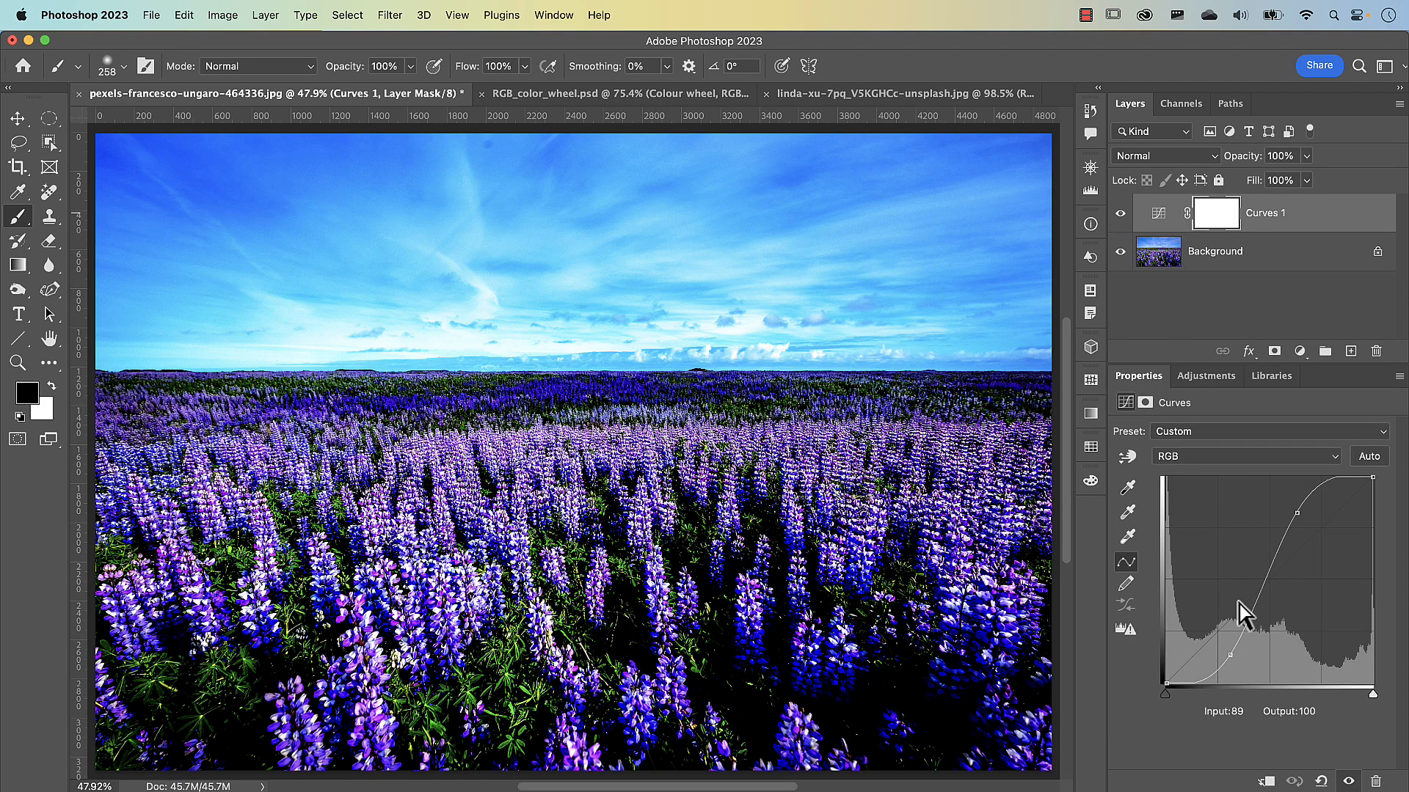
left_click(1322, 782)
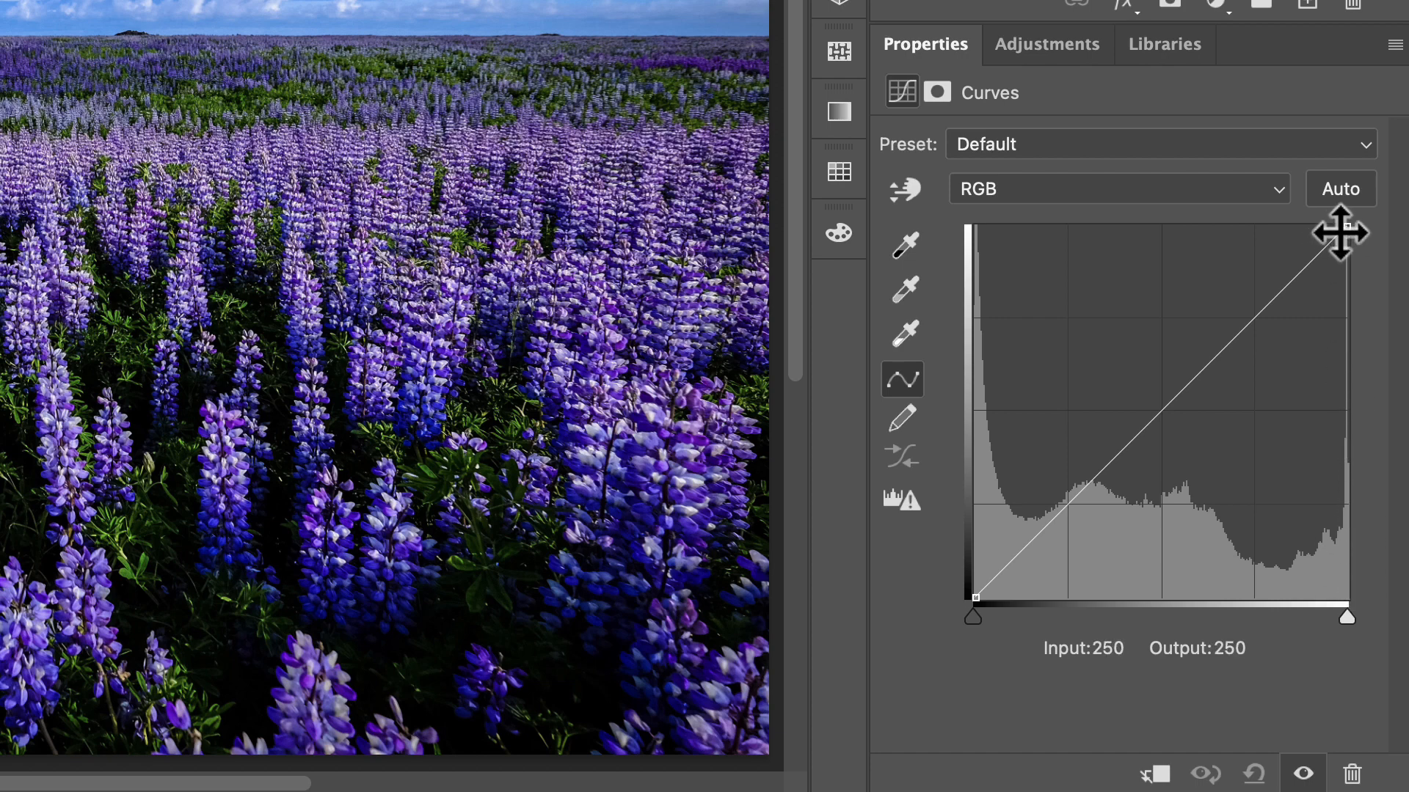
Switch the curve graph to the finer grid and add an RGB midtone point moved to input 86, output 130.
left_click(1145, 267, "alt")
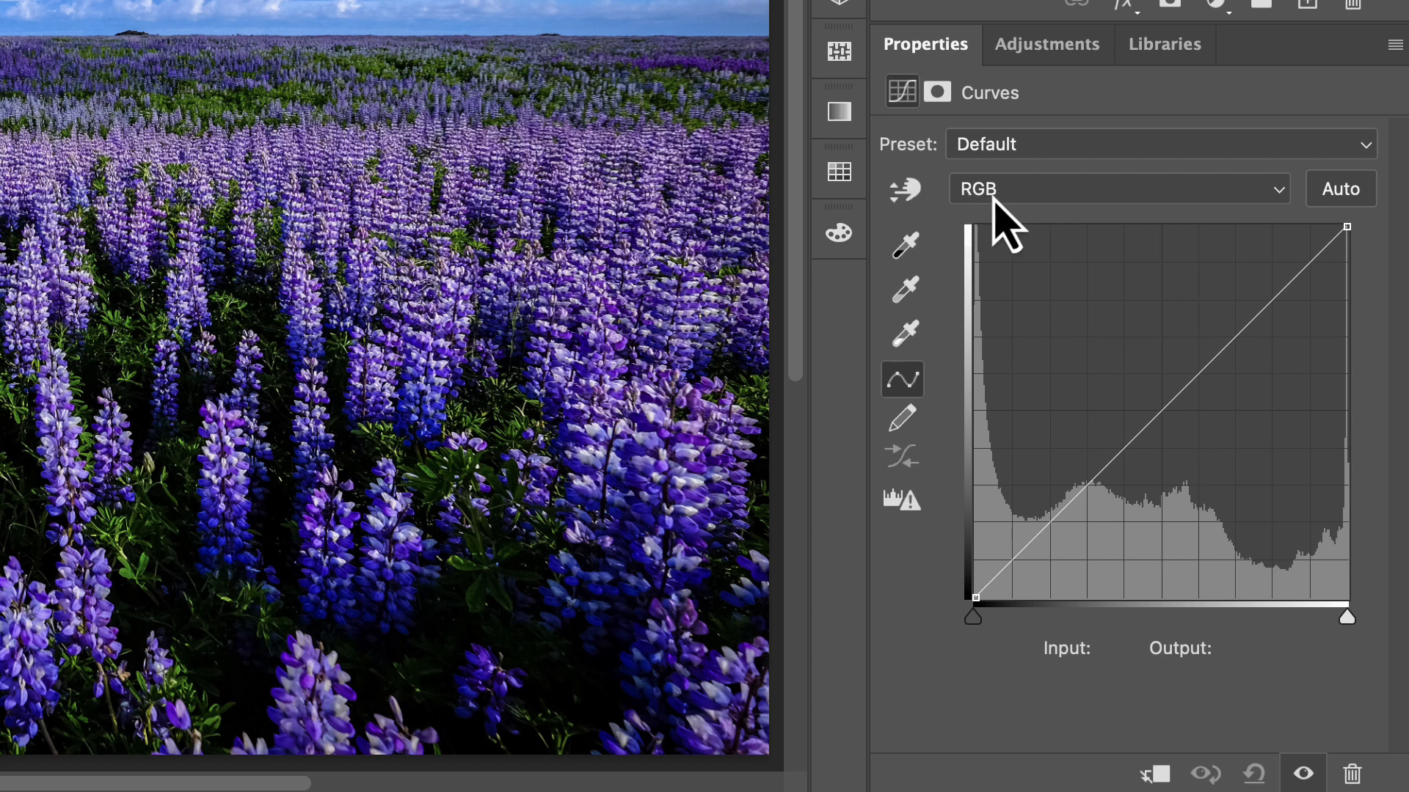
left_click(994, 205)
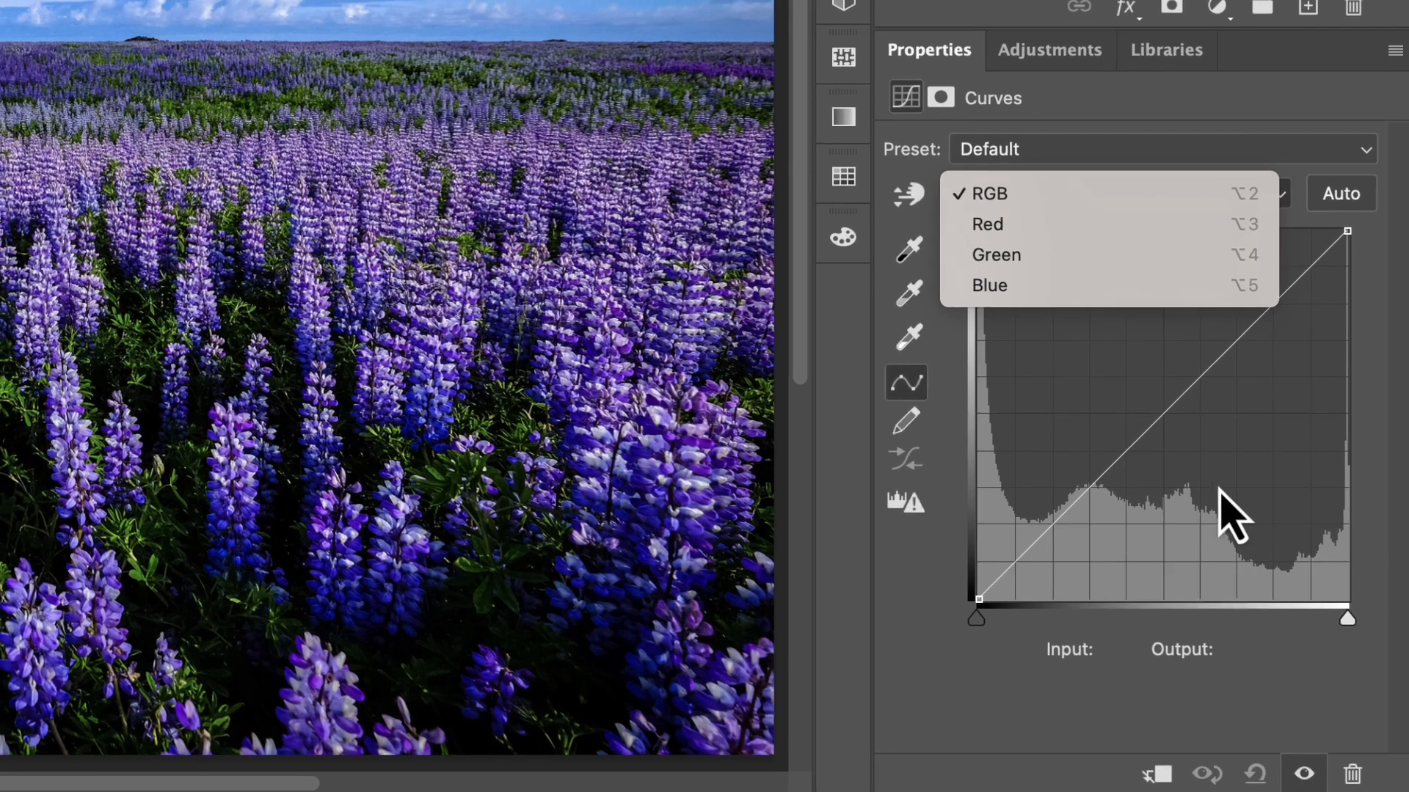
left_click(1143, 420)
left_click(1156, 417)
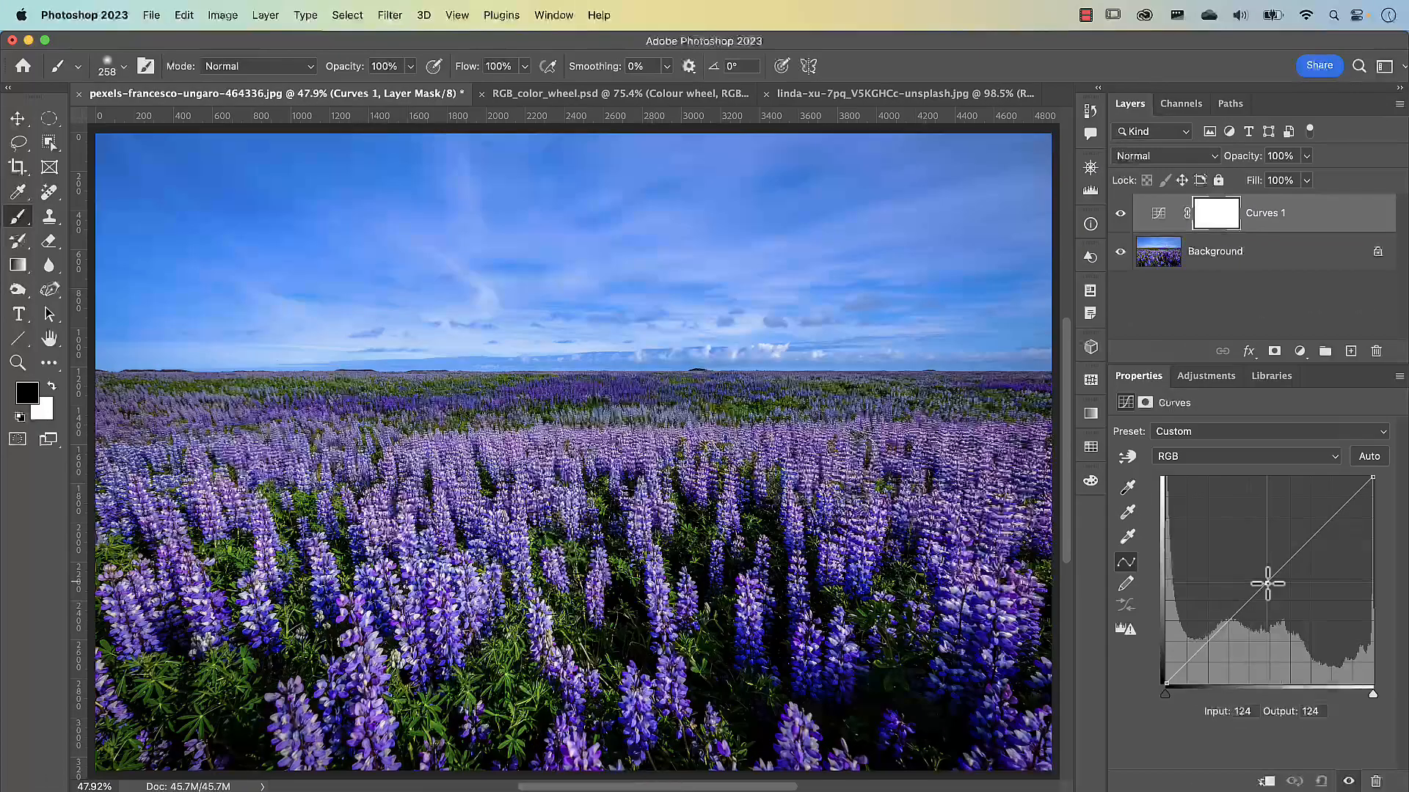
left_click_drag(1267, 584, 1236, 578)
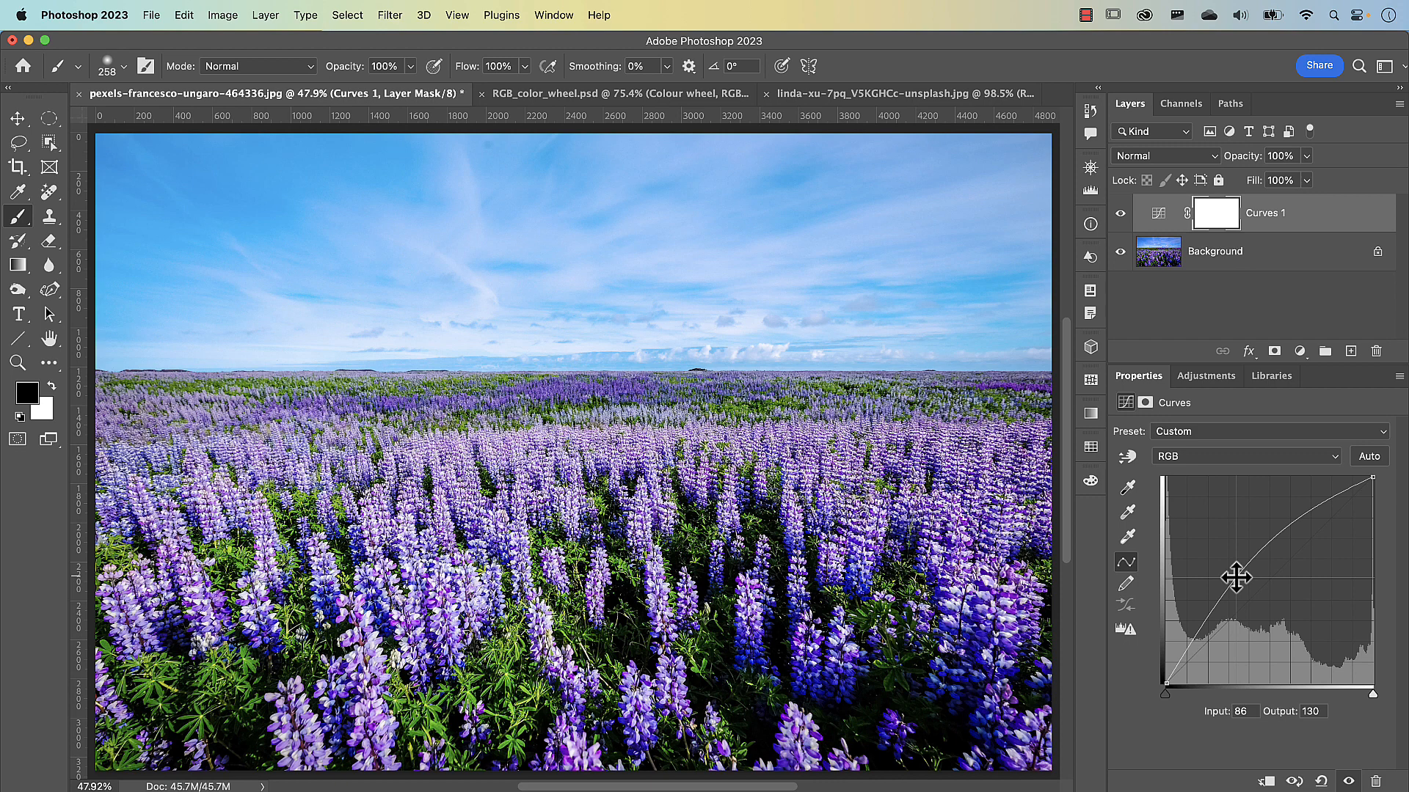
In the Red channel curve, add a midtone point, lower it to input 136, output 79, and raise it to input 101, output 152.
left_click(1173, 459)
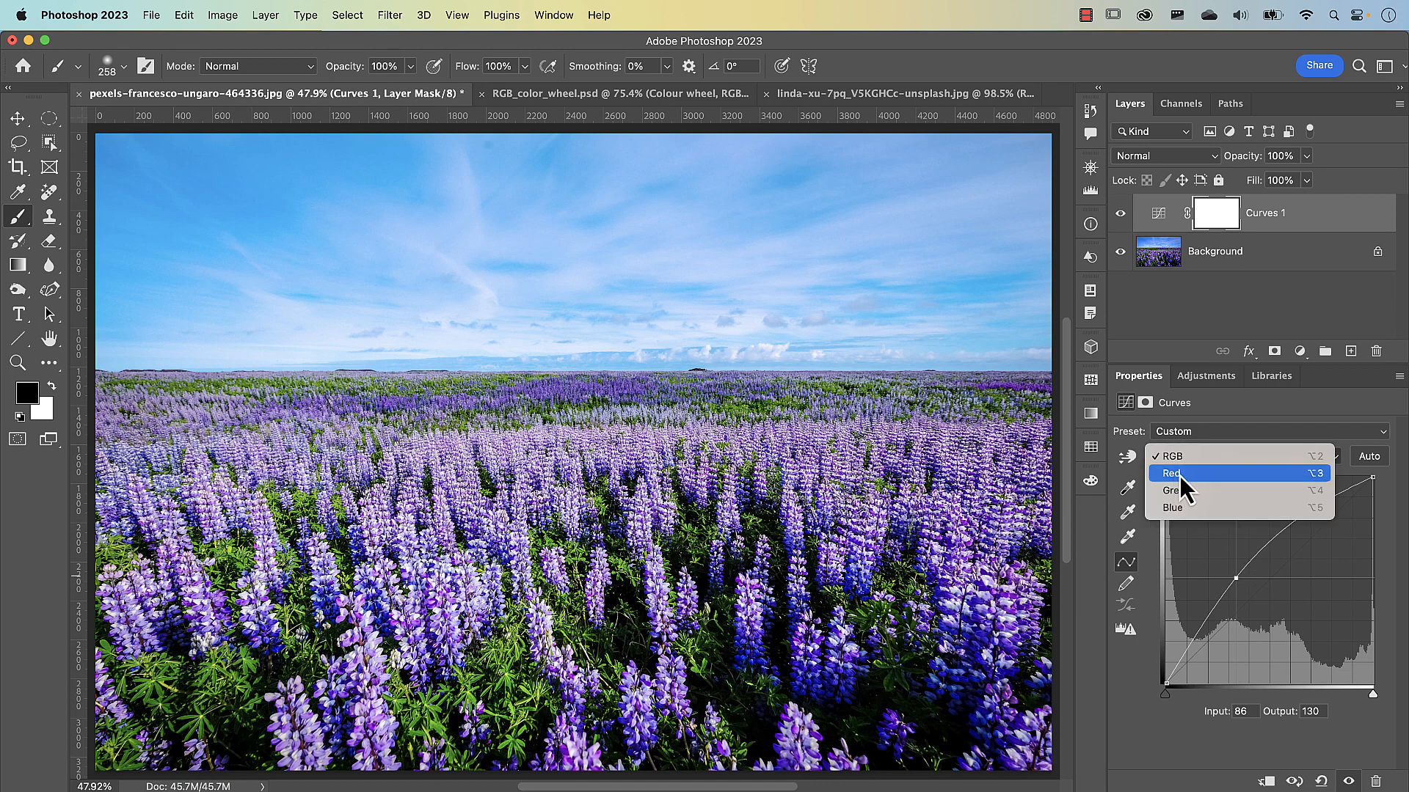
left_click(1178, 476)
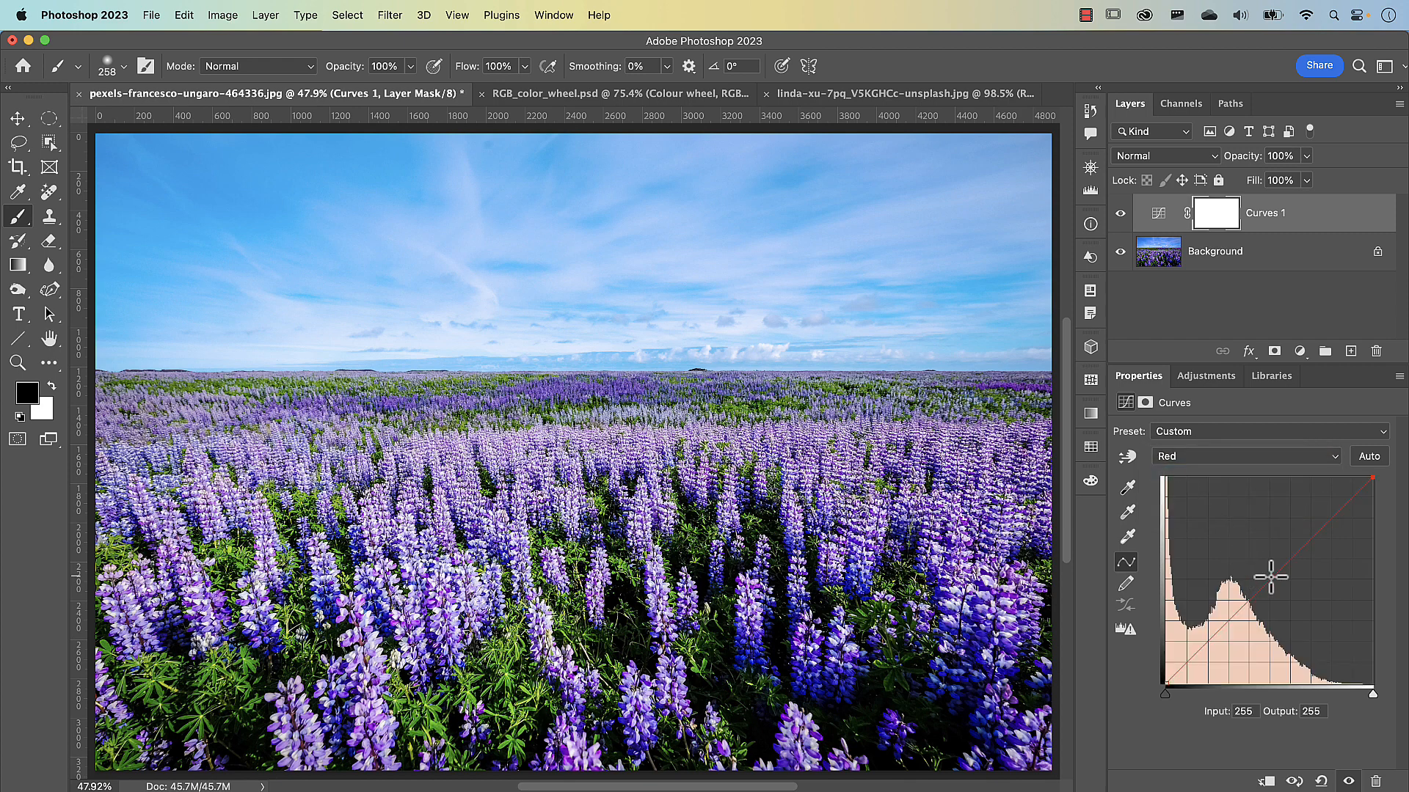
left_click_drag(1267, 573, 1276, 620)
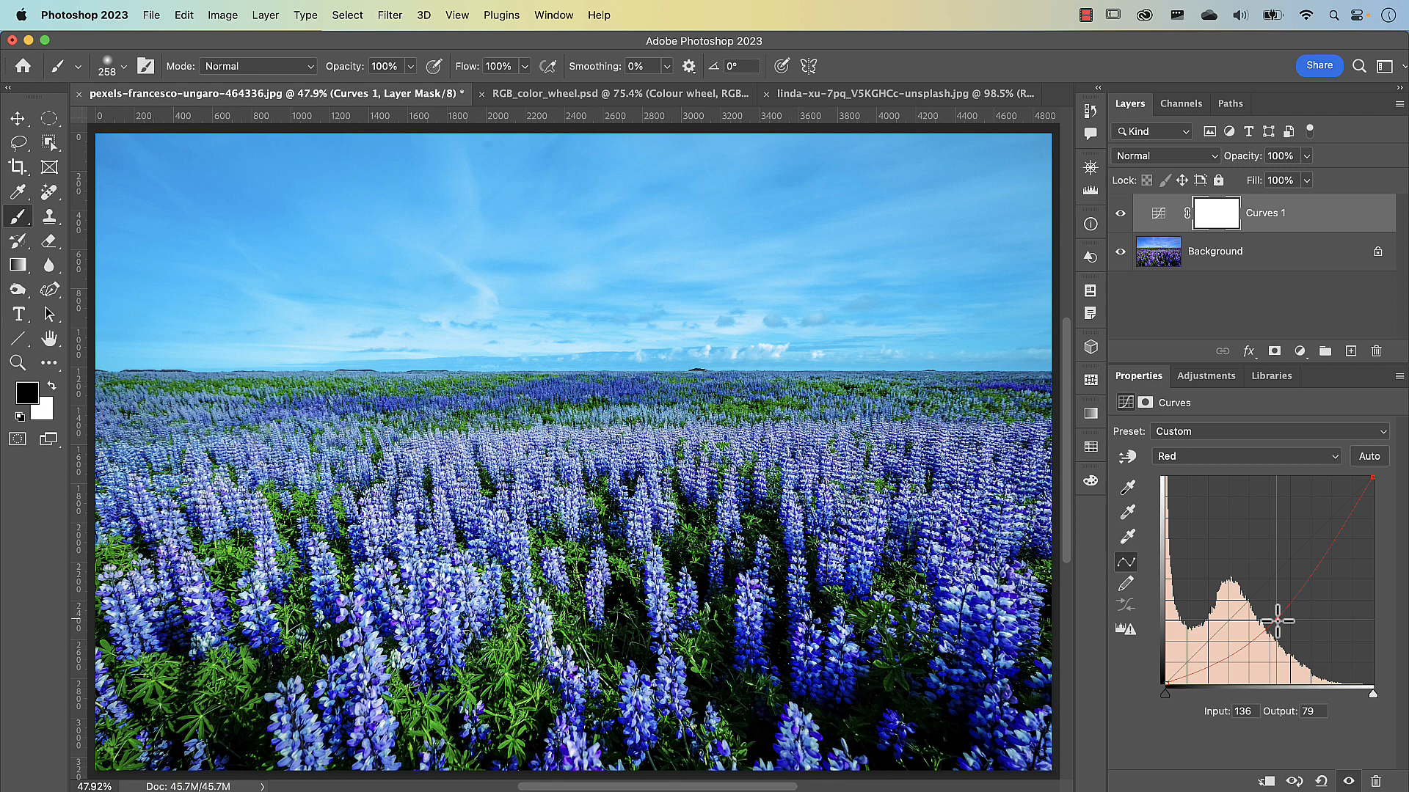
left_click_drag(1277, 621, 1248, 561)
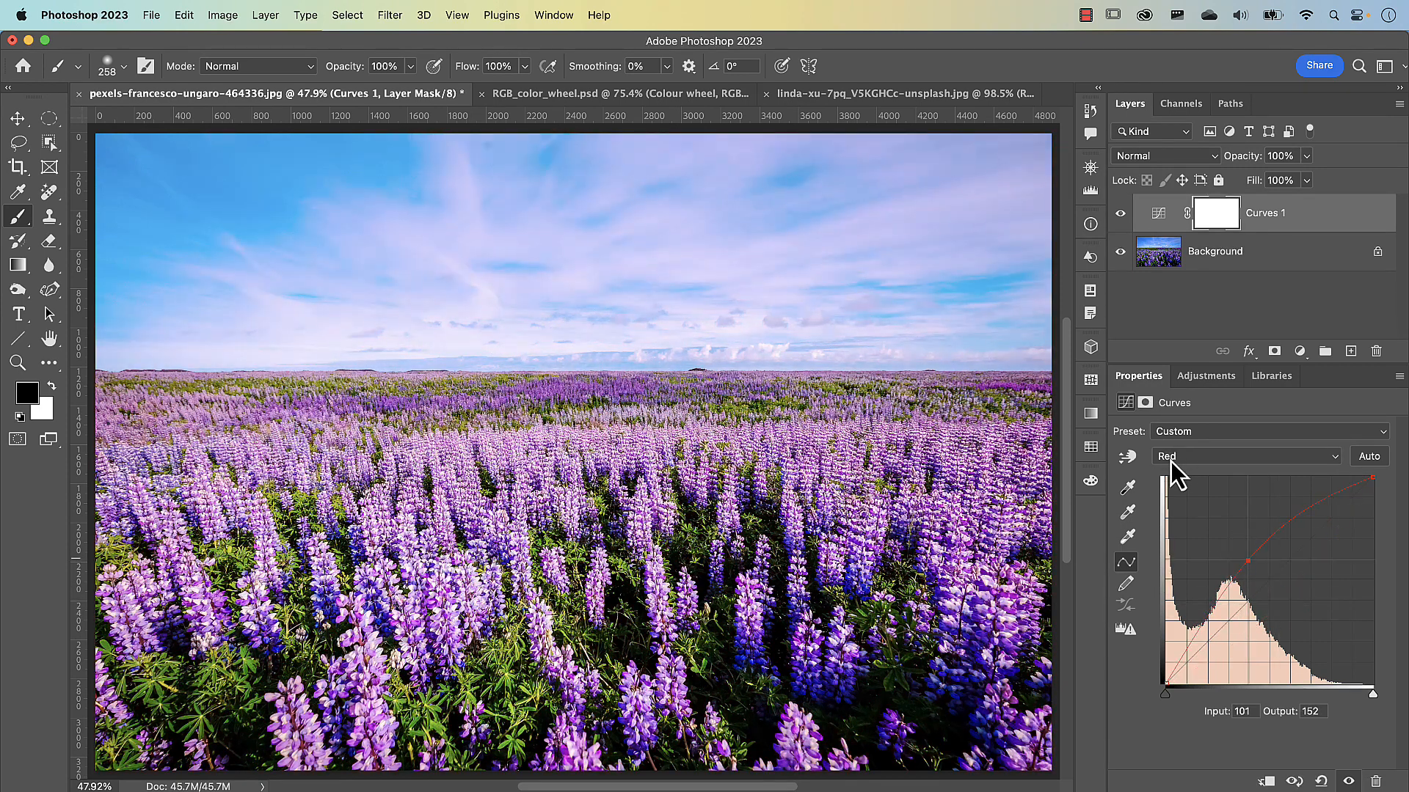
In the Green channel curve, add a midtone point and lower it to input 129, output 112.
left_click(1174, 470)
left_click(1179, 477)
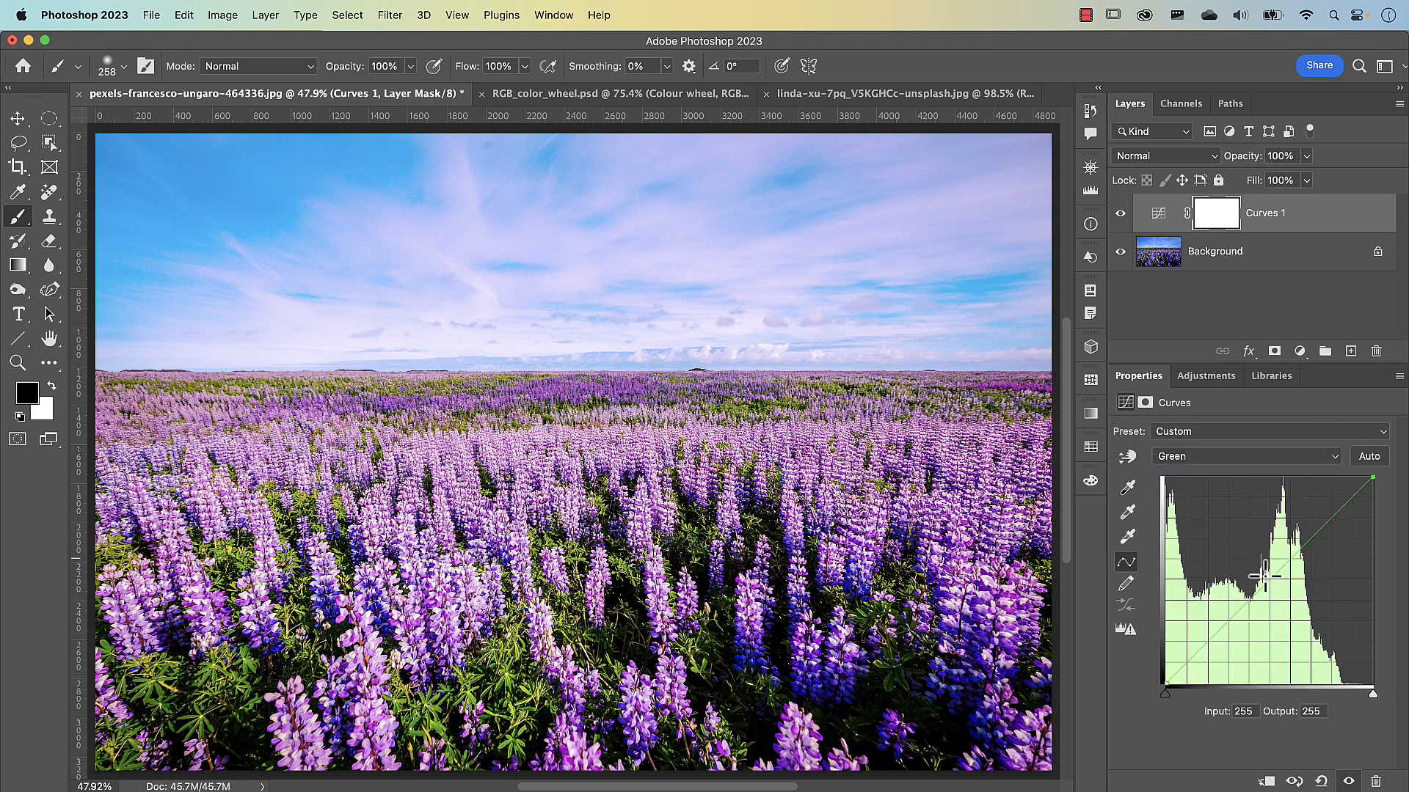
mouse_move(1269, 583)
left_mouse_down()
mouse_move(1264, 569)
mouse_move(1283, 617)
mouse_move(1261, 581)
mouse_move(1271, 594)
left_mouse_up()
Pull a Blue channel midtone point down to input 151, output 71, and reset the Curves 1 adjustment to its default.
left_click(1209, 462)
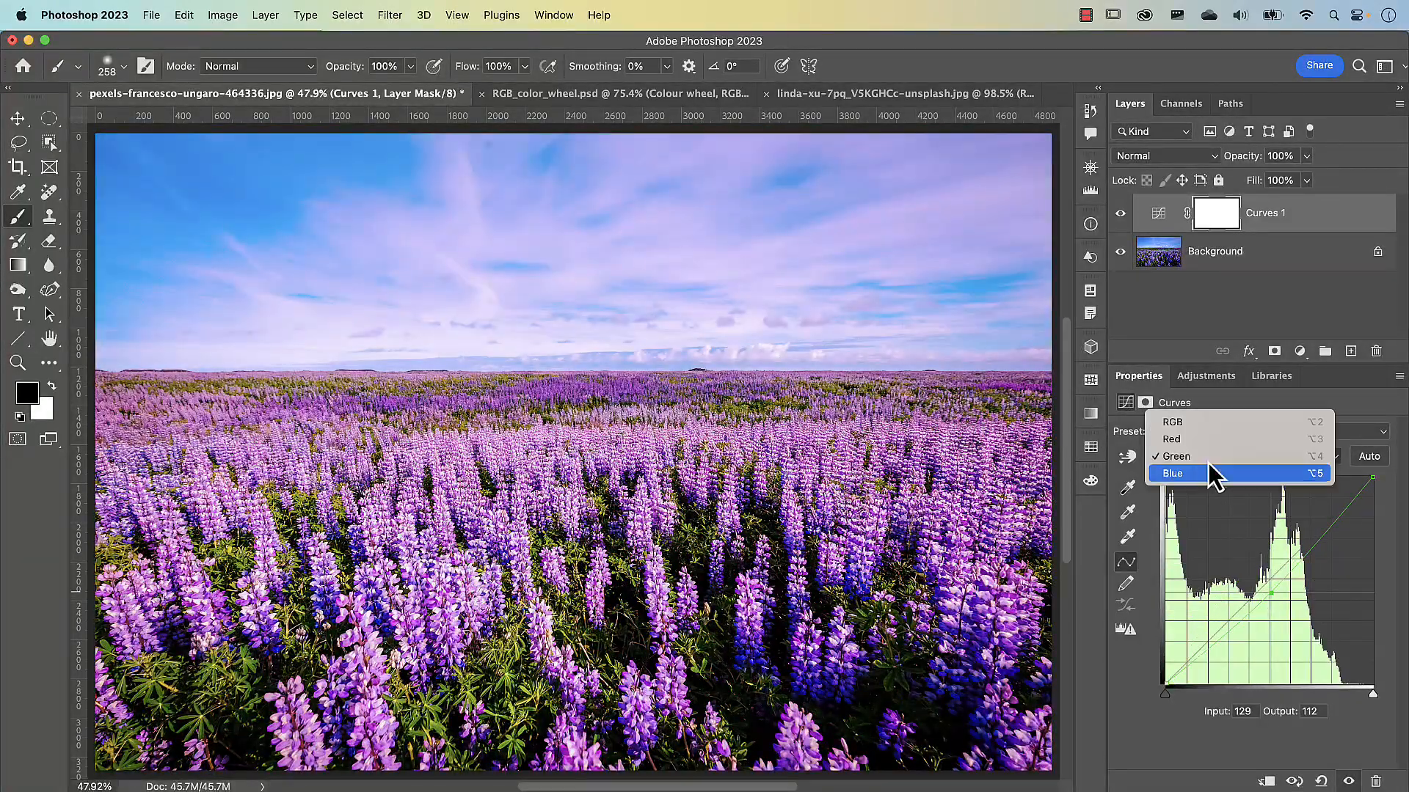
left_click(1215, 475)
left_click_drag(1259, 577, 1288, 627)
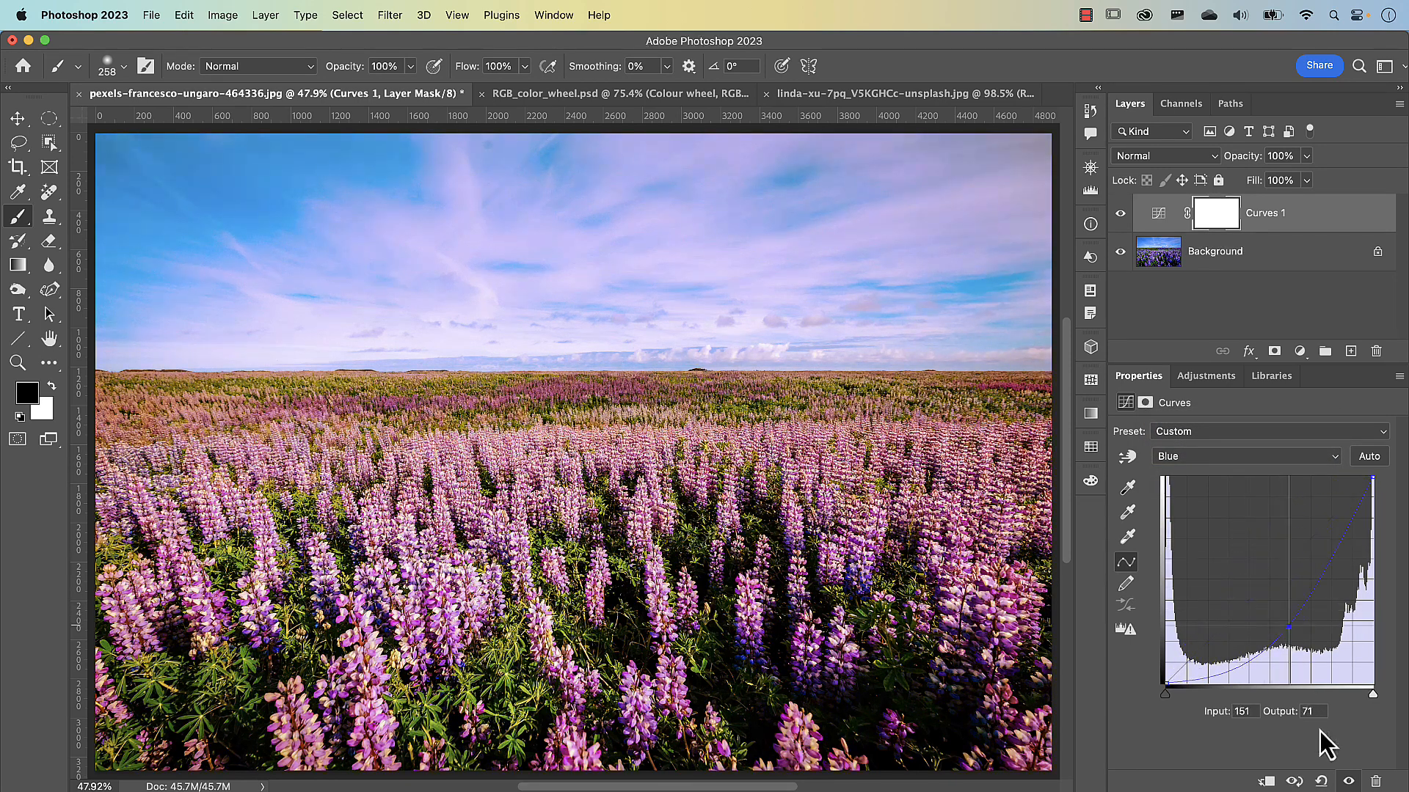
left_click(1321, 782)
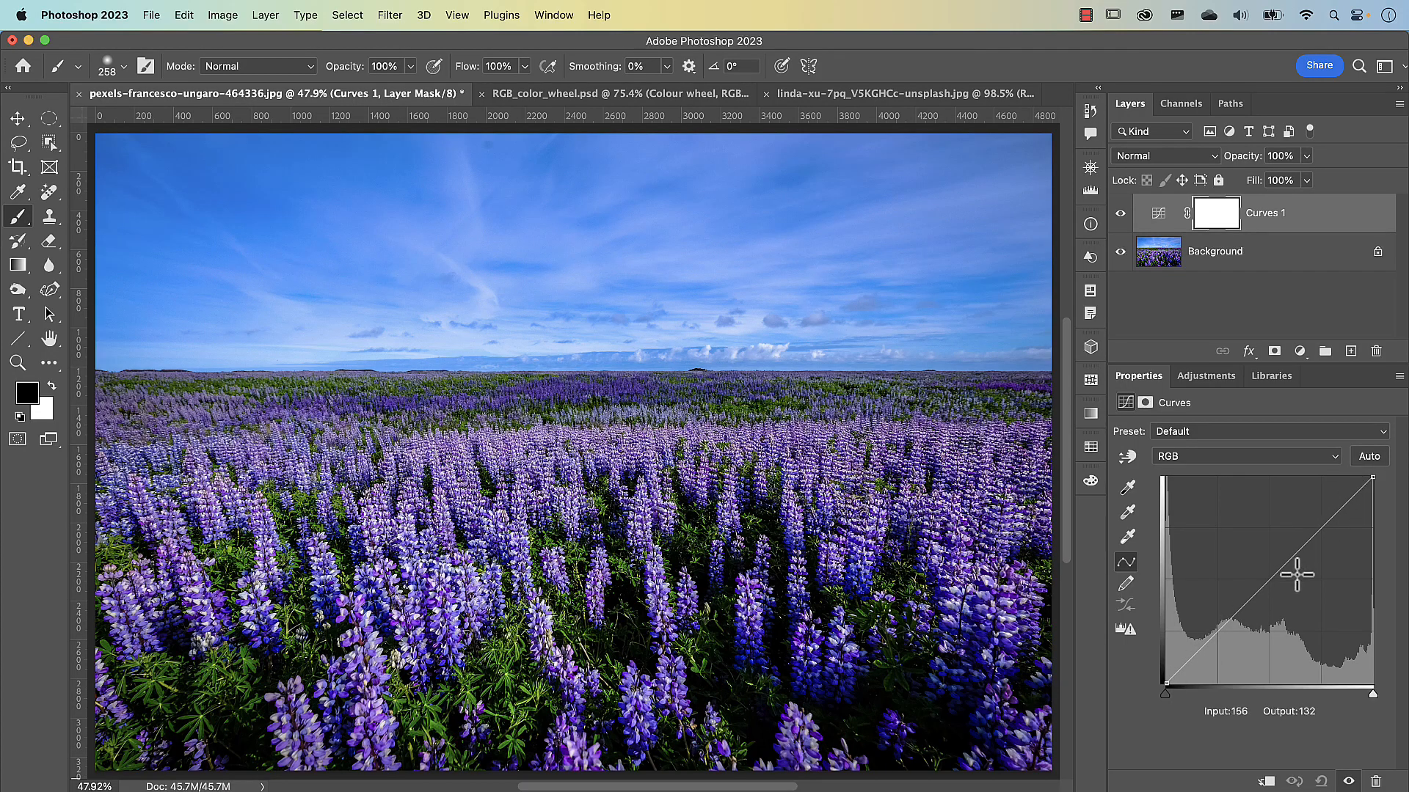
Try an RGB midtone point raised to input 100, output 161 and lowered to input 149, output 76, and remove it from the curve.
left_click_drag(1259, 591, 1258, 563)
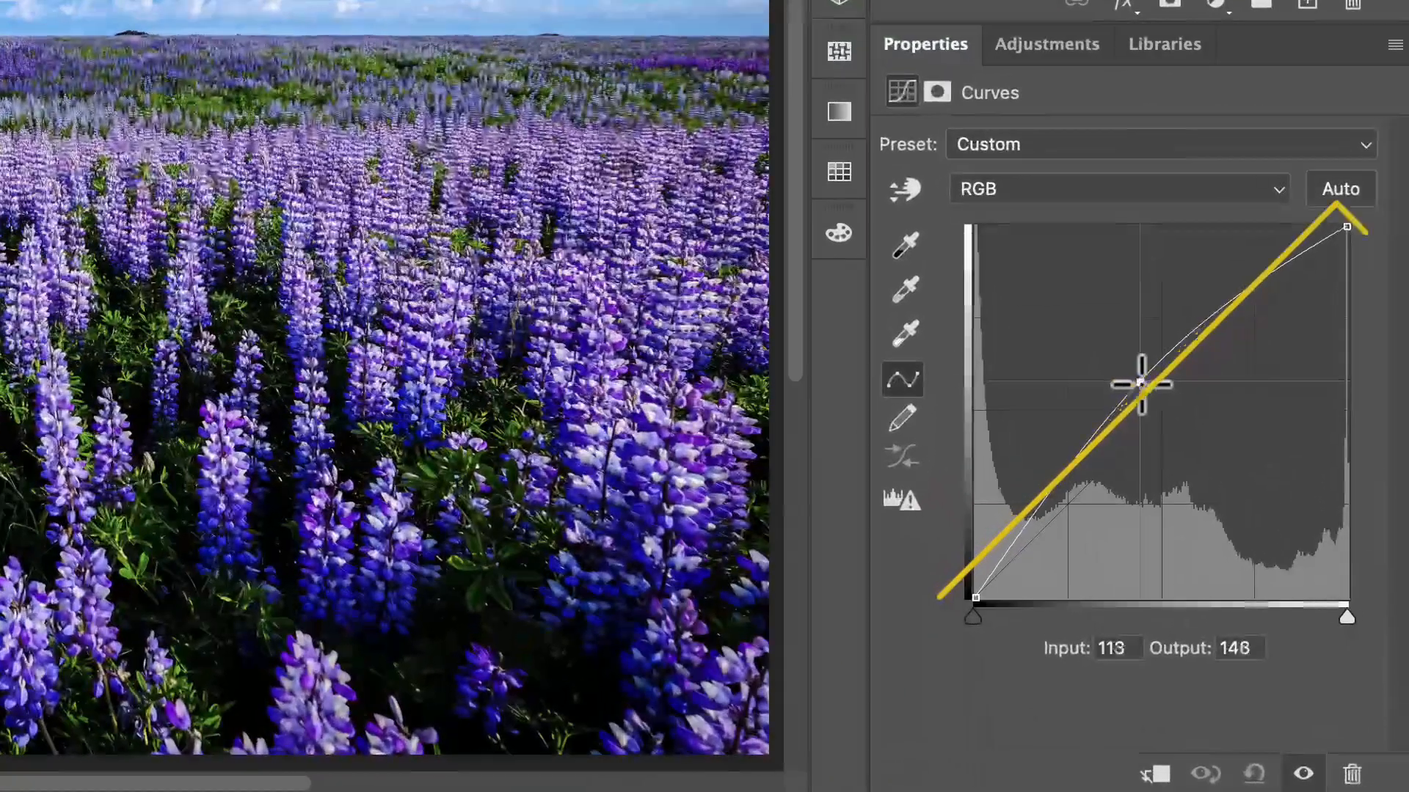
left_click_drag(1140, 382, 1120, 364)
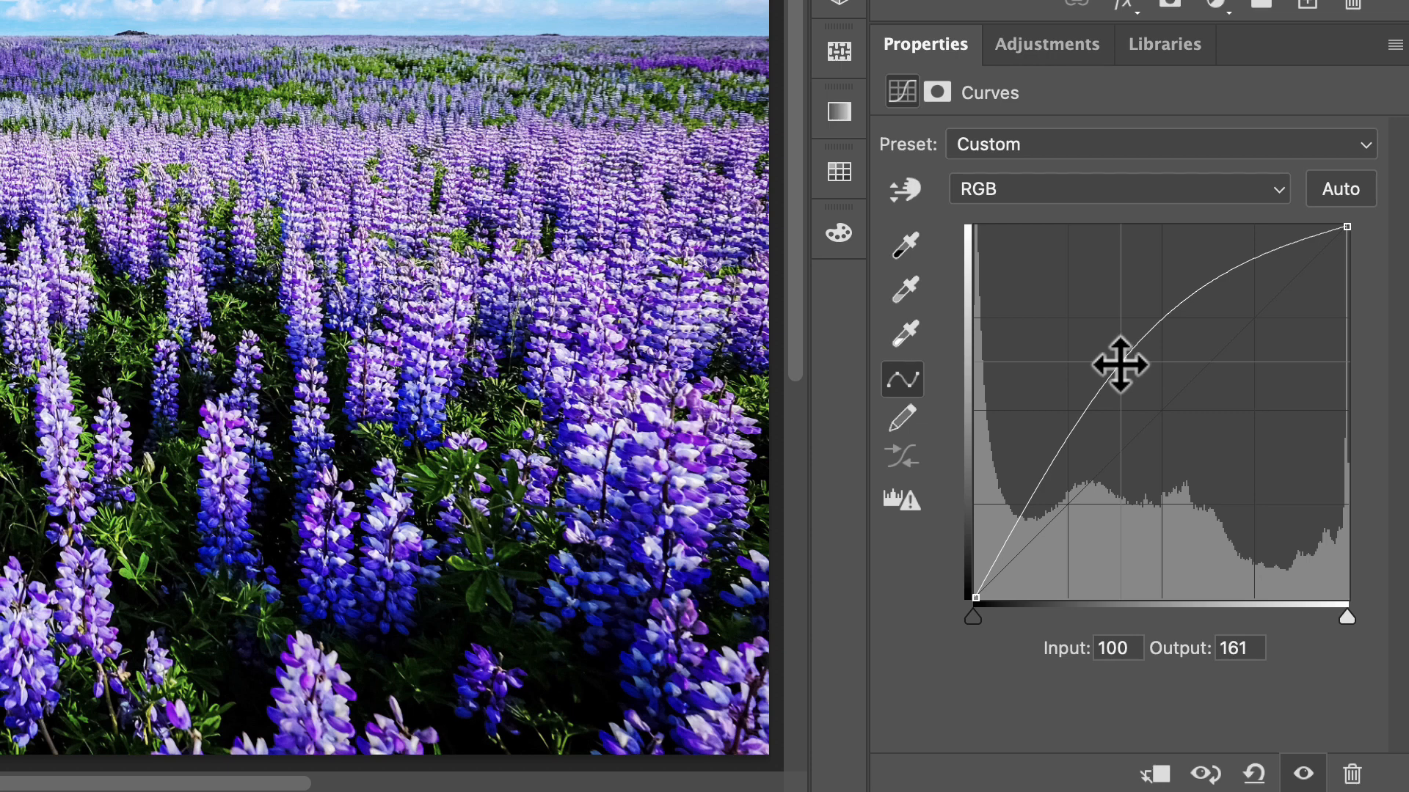
left_click_drag(1121, 364, 1209, 474)
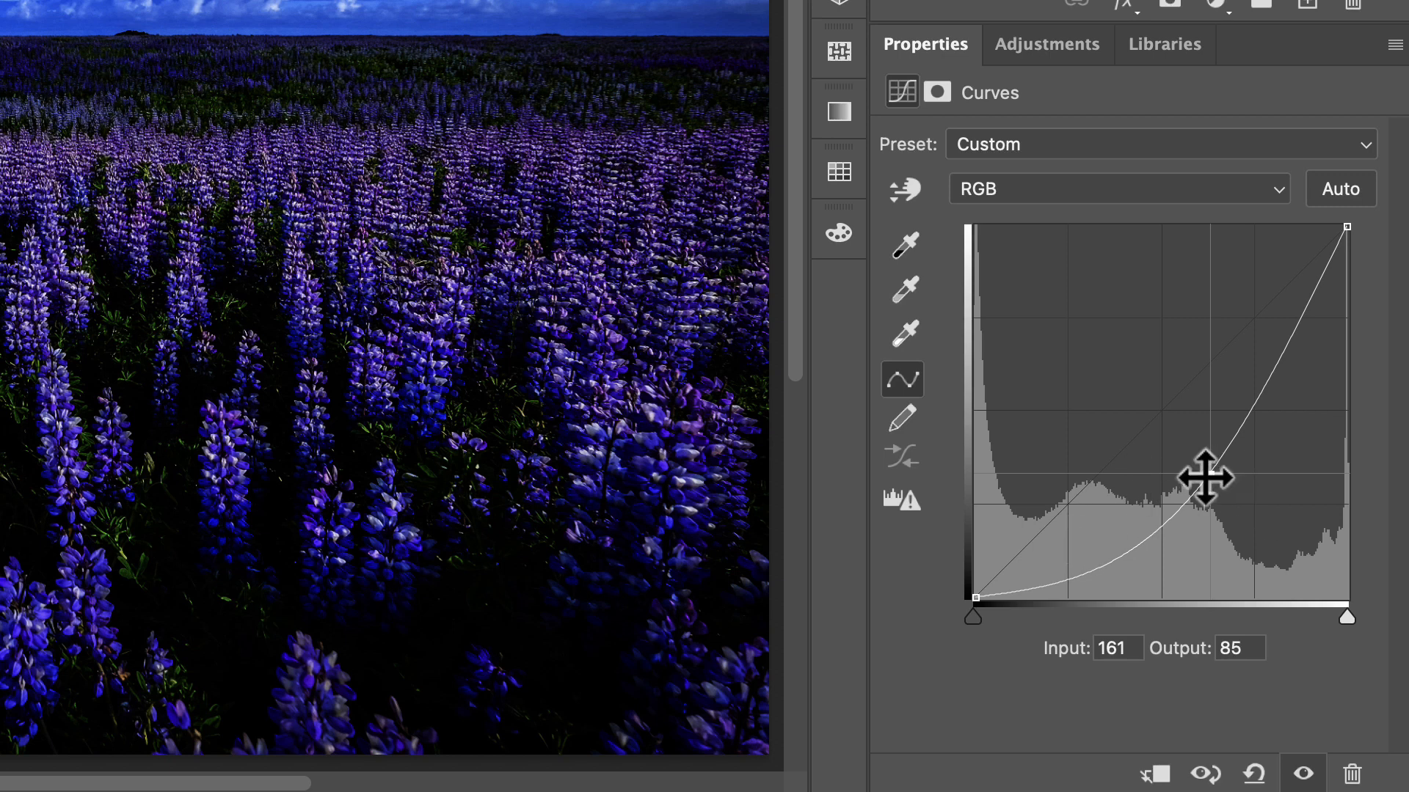
left_click_drag(1193, 490, 1192, 493)
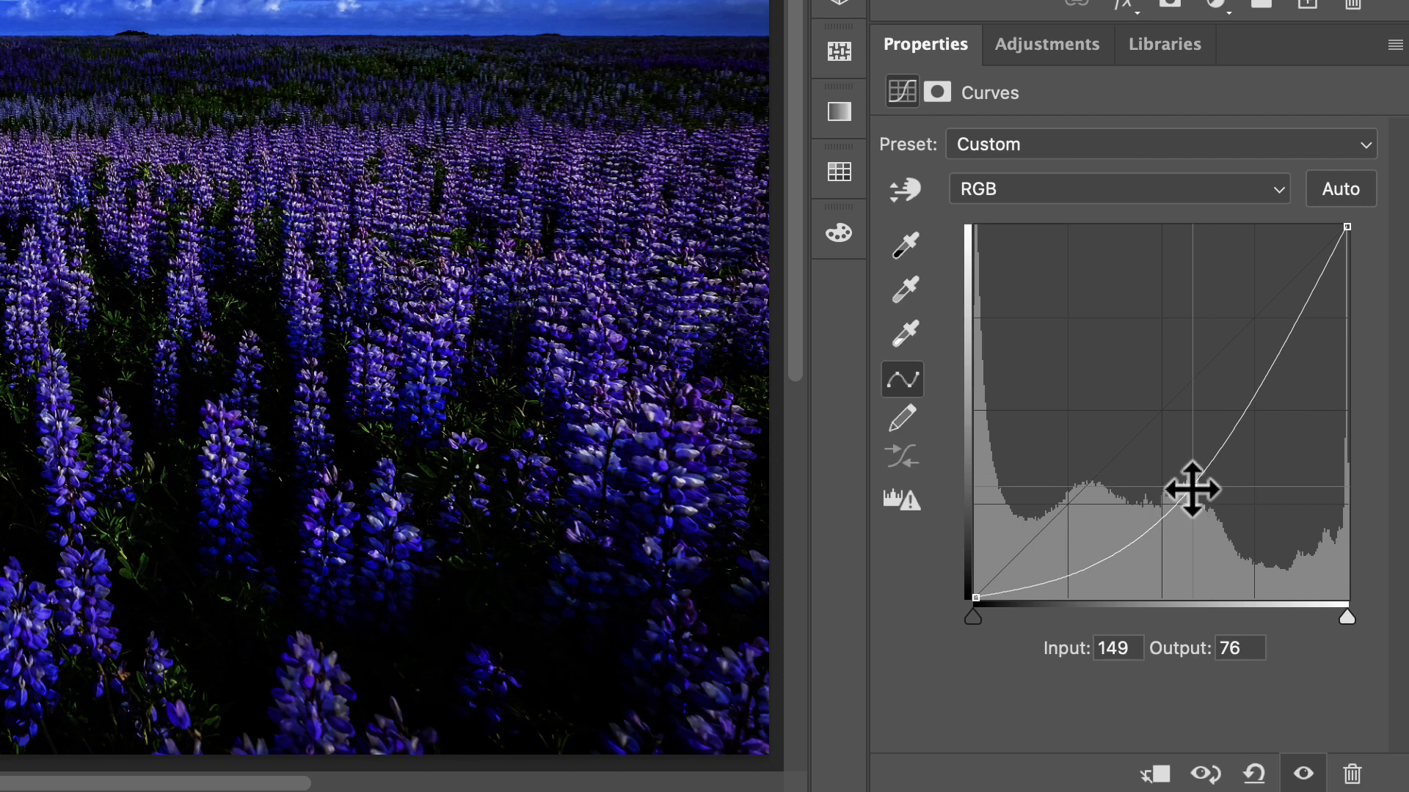
left_click_drag(1189, 491, 1138, 689)
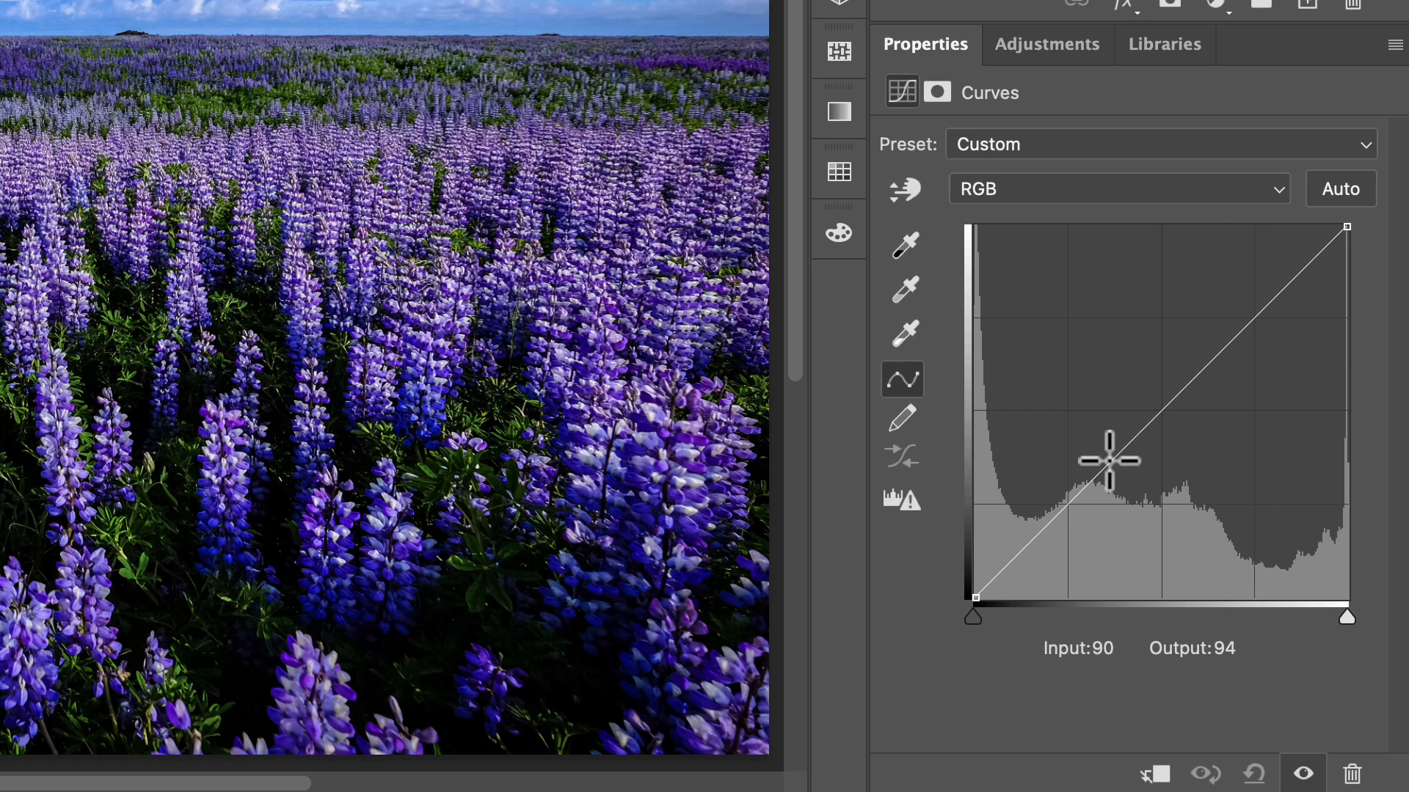
Try a shadow point on the RGB curve, raised to input 17, output 36 and lowered to input 23, output 12, and remove it.
left_click_drag(1031, 477, 1034, 608)
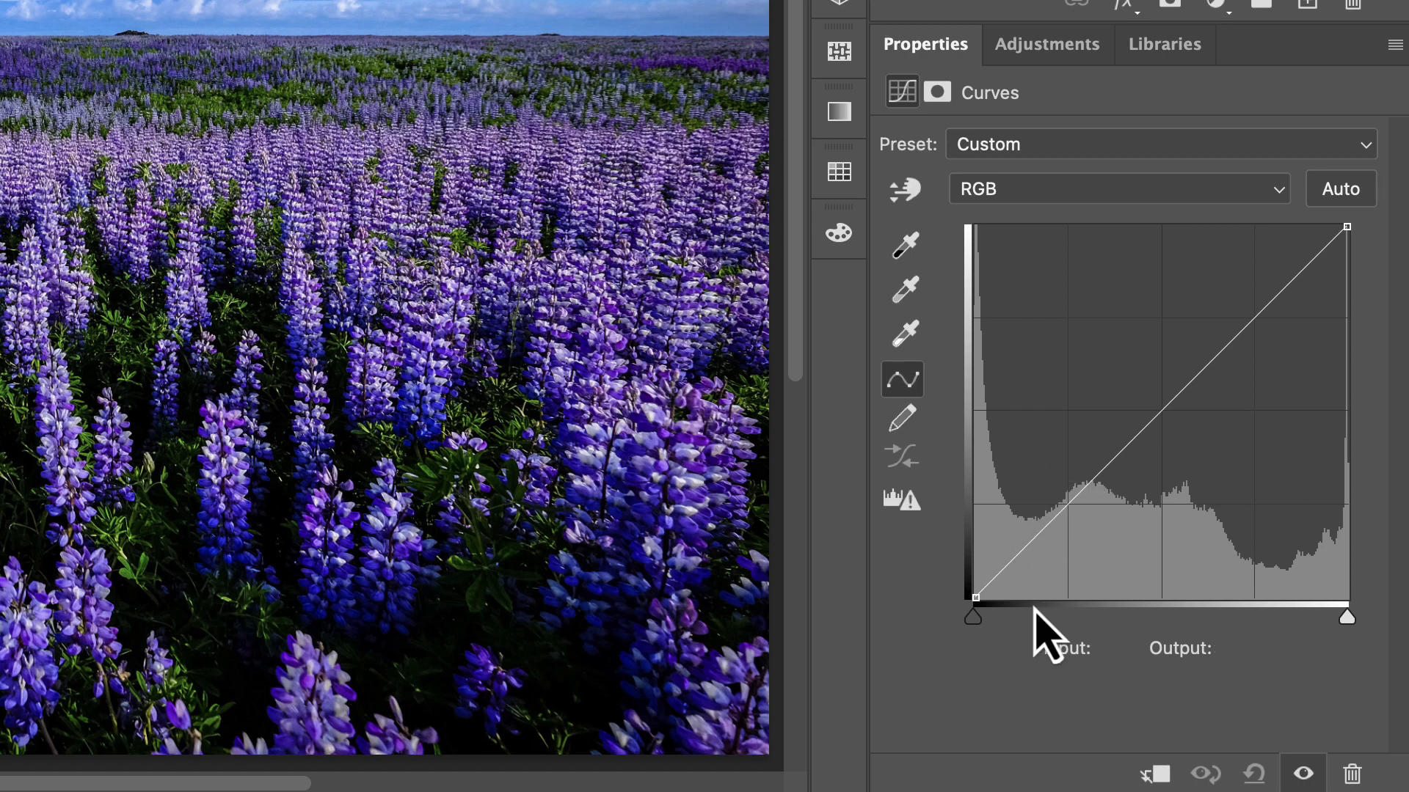
left_click(1011, 565)
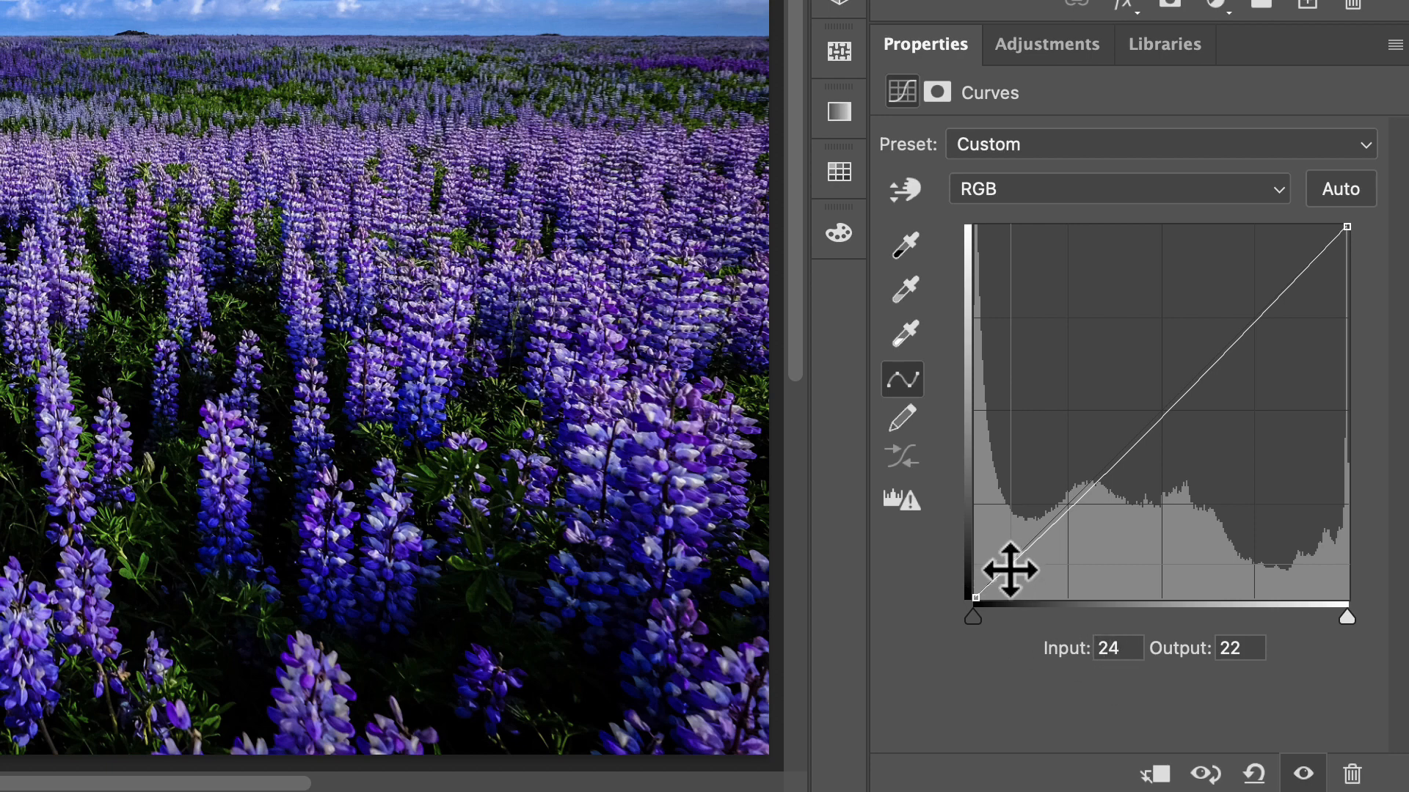
left_click_drag(1006, 569, 1000, 545)
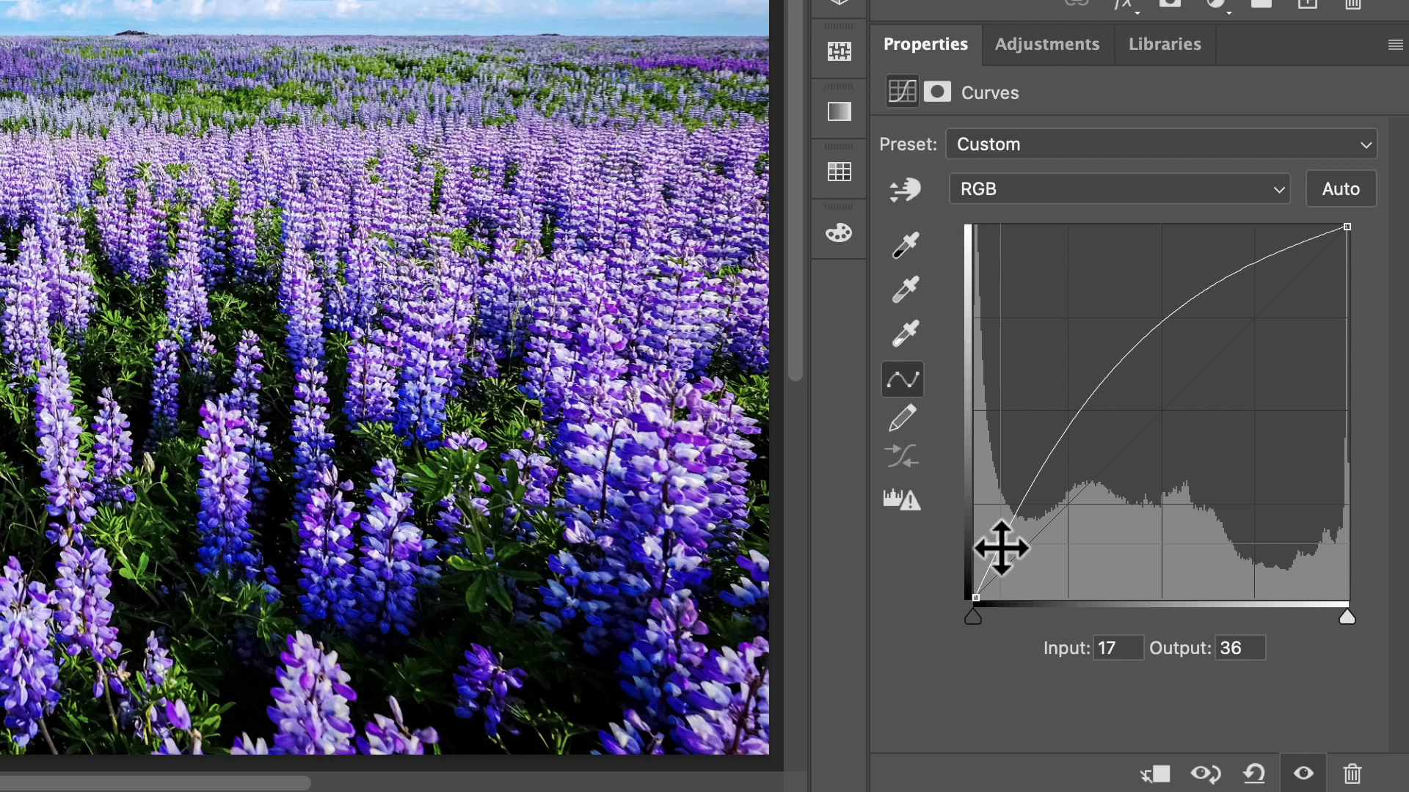
left_click_drag(1001, 547, 1009, 580)
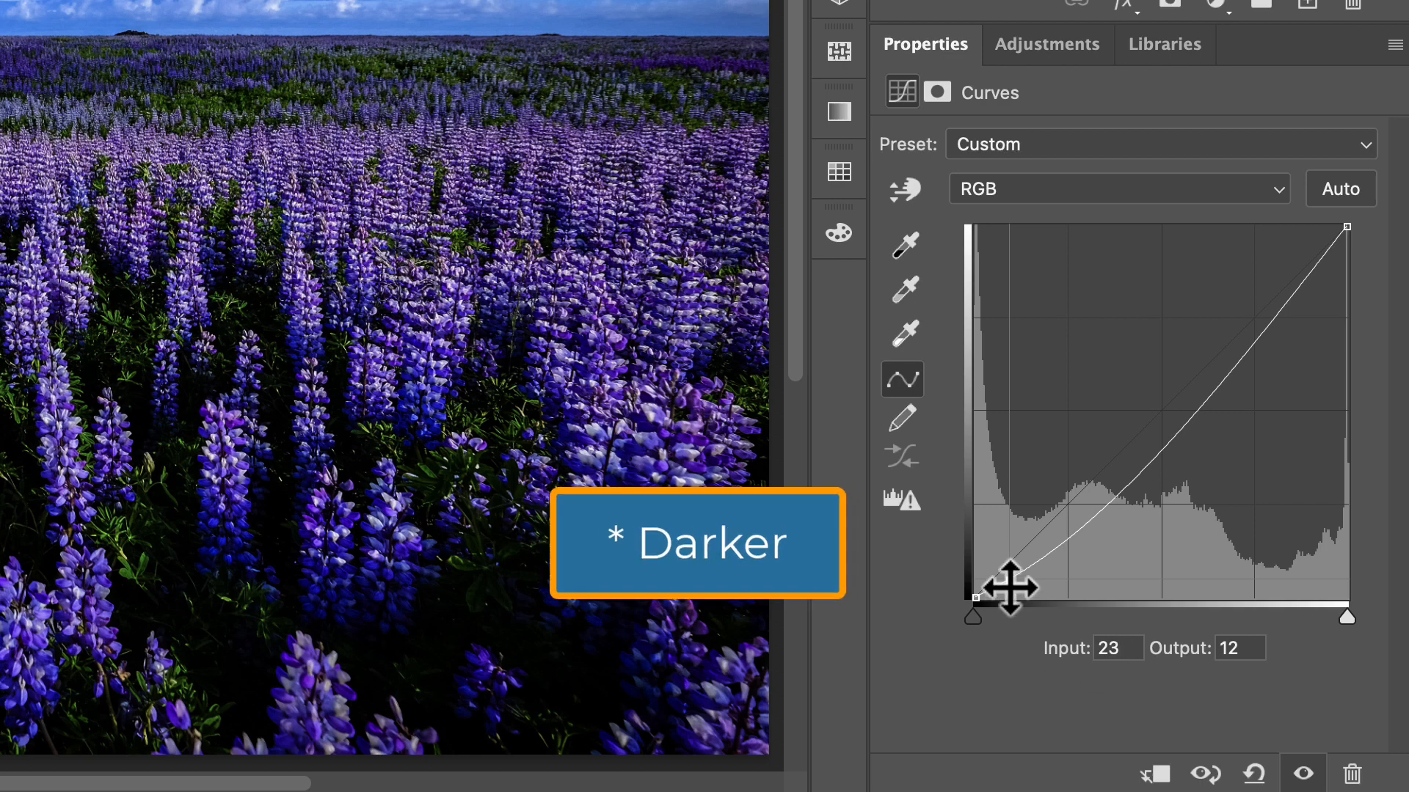
left_click_drag(1010, 580, 1006, 670)
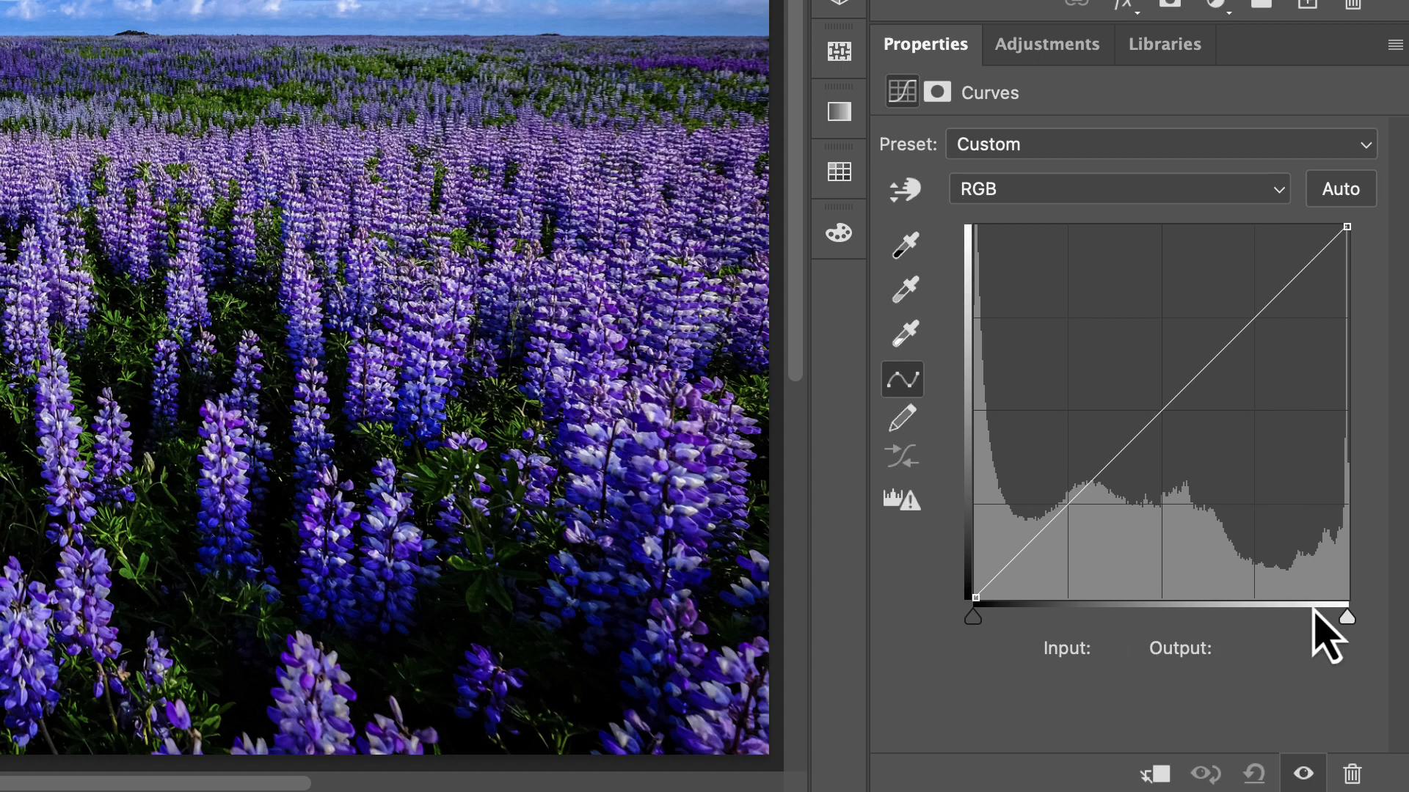
Try a highlight point on the RGB curve, lowered to input 231, output 211, and remove it.
left_click(1308, 269)
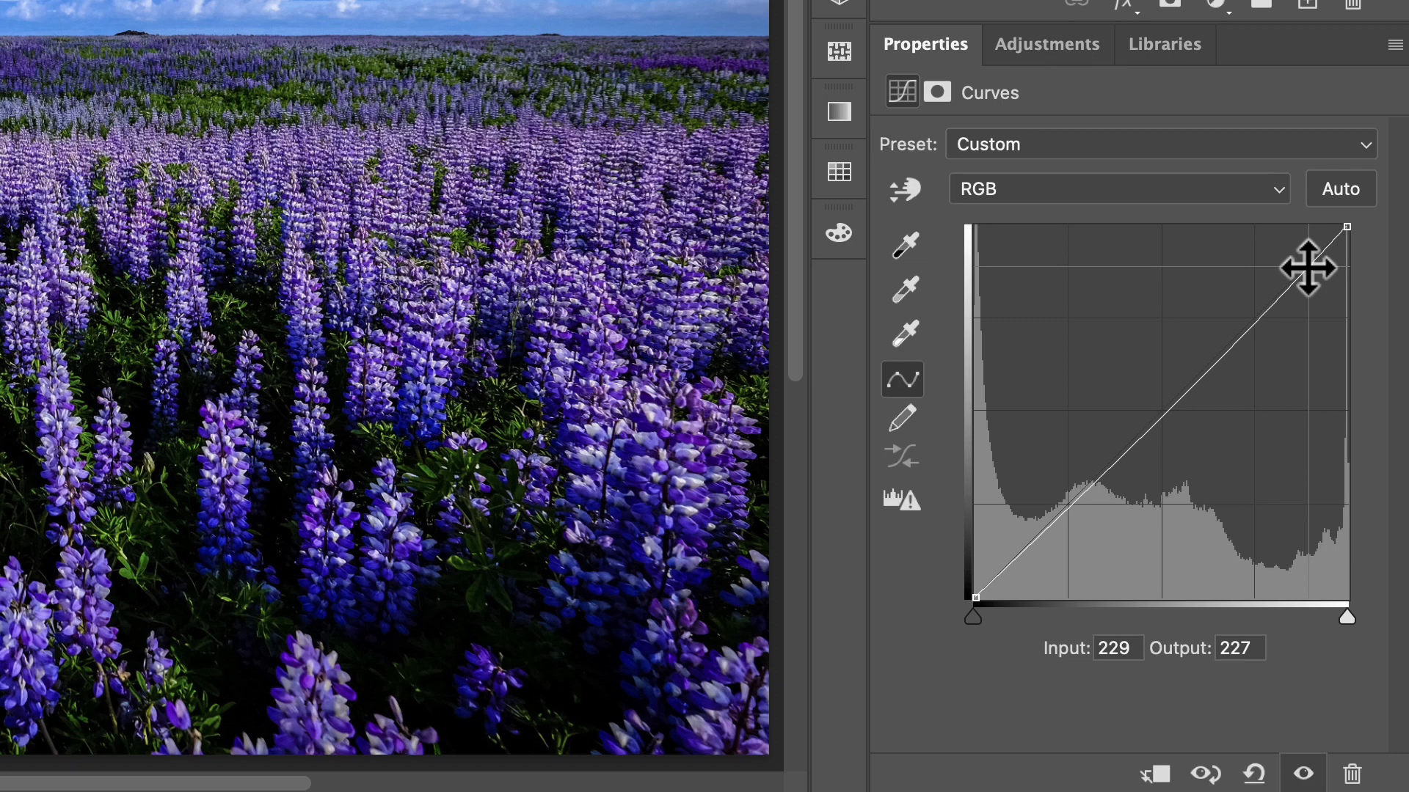
left_click(1308, 268)
mouse_move(1308, 270)
left_mouse_down()
mouse_move(1300, 251)
mouse_move(1312, 291)
left_mouse_up()
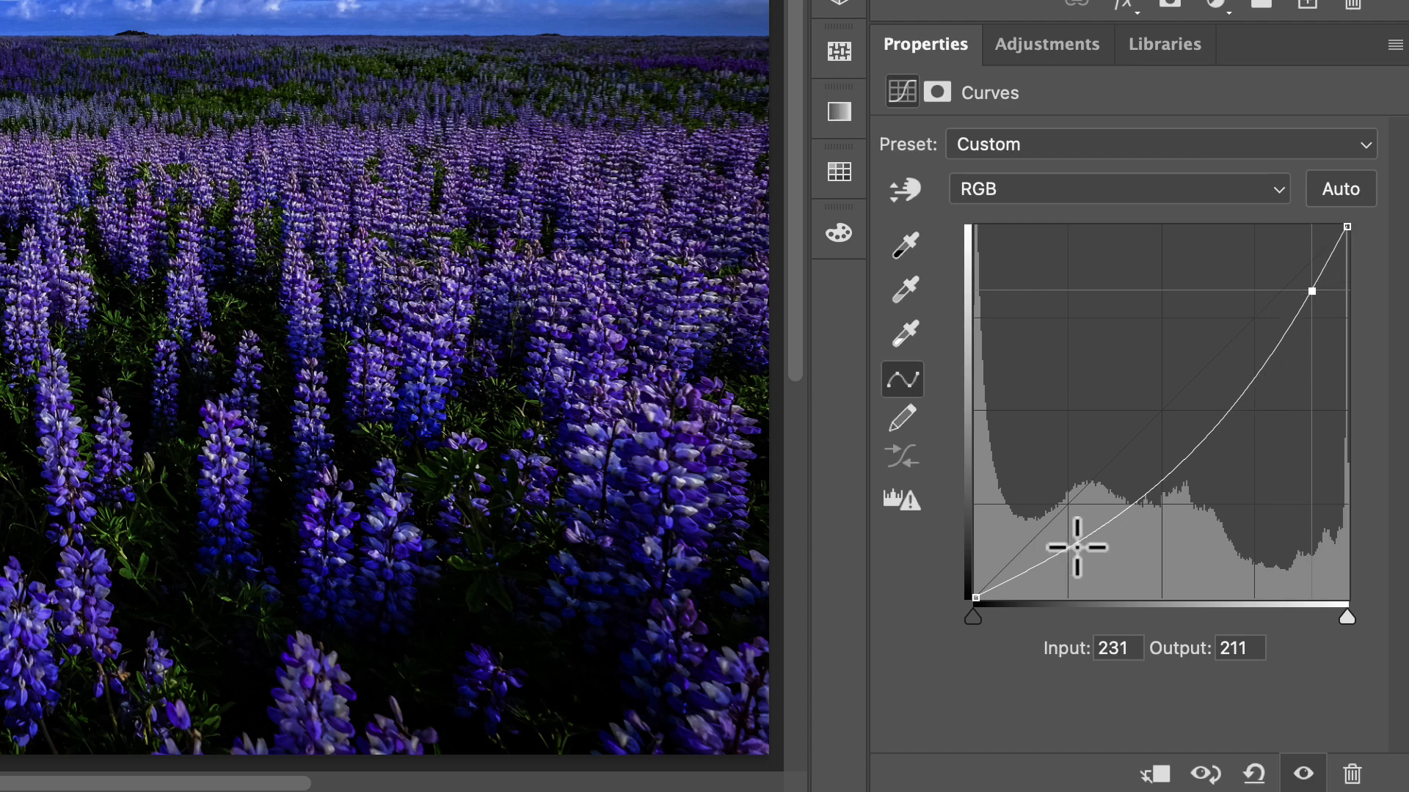
left_click_drag(1311, 293, 1371, 324)
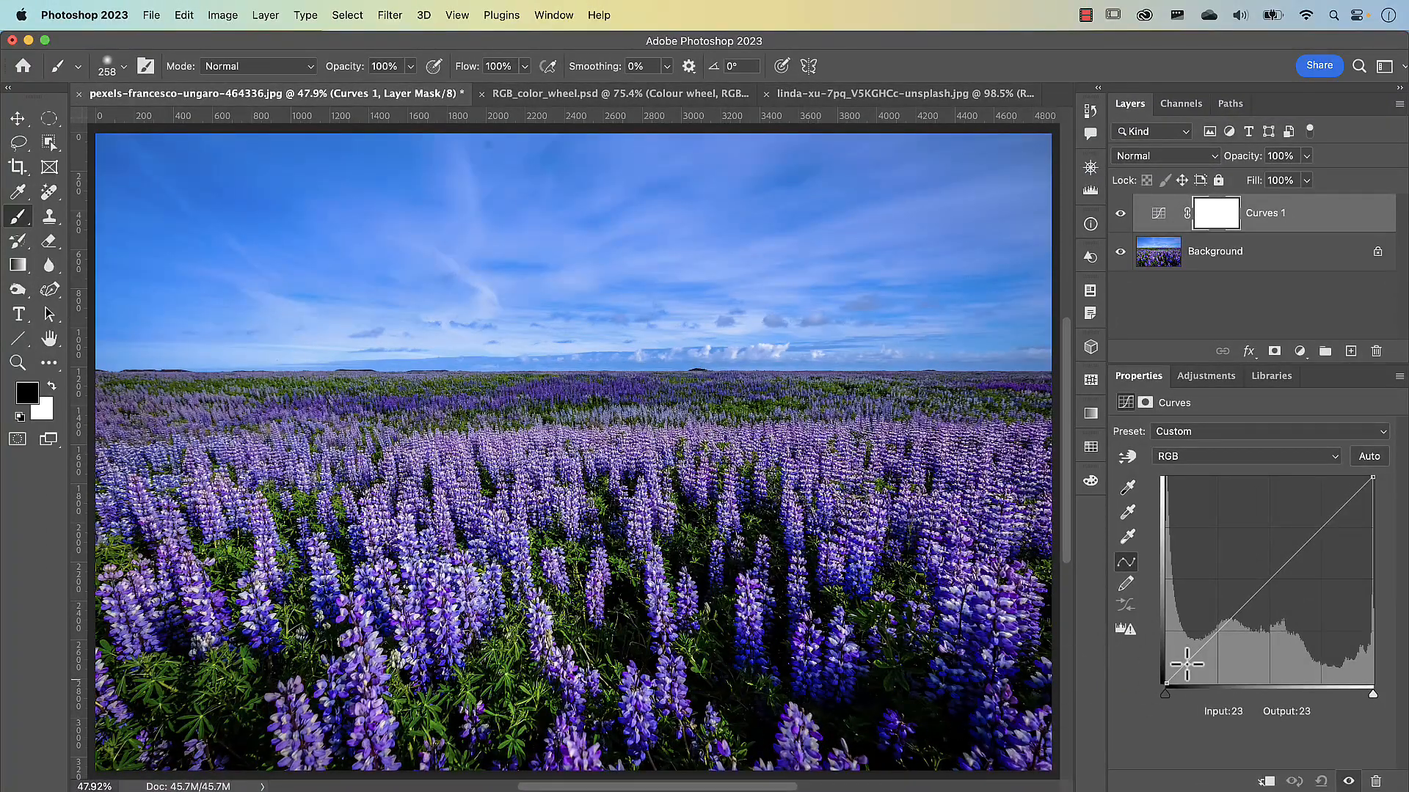
Bend the RGB curve into waves with several points, including input 29, output 17 and input 197, output 141, and reset the adjustment.
left_click_drag(1186, 665, 1190, 670)
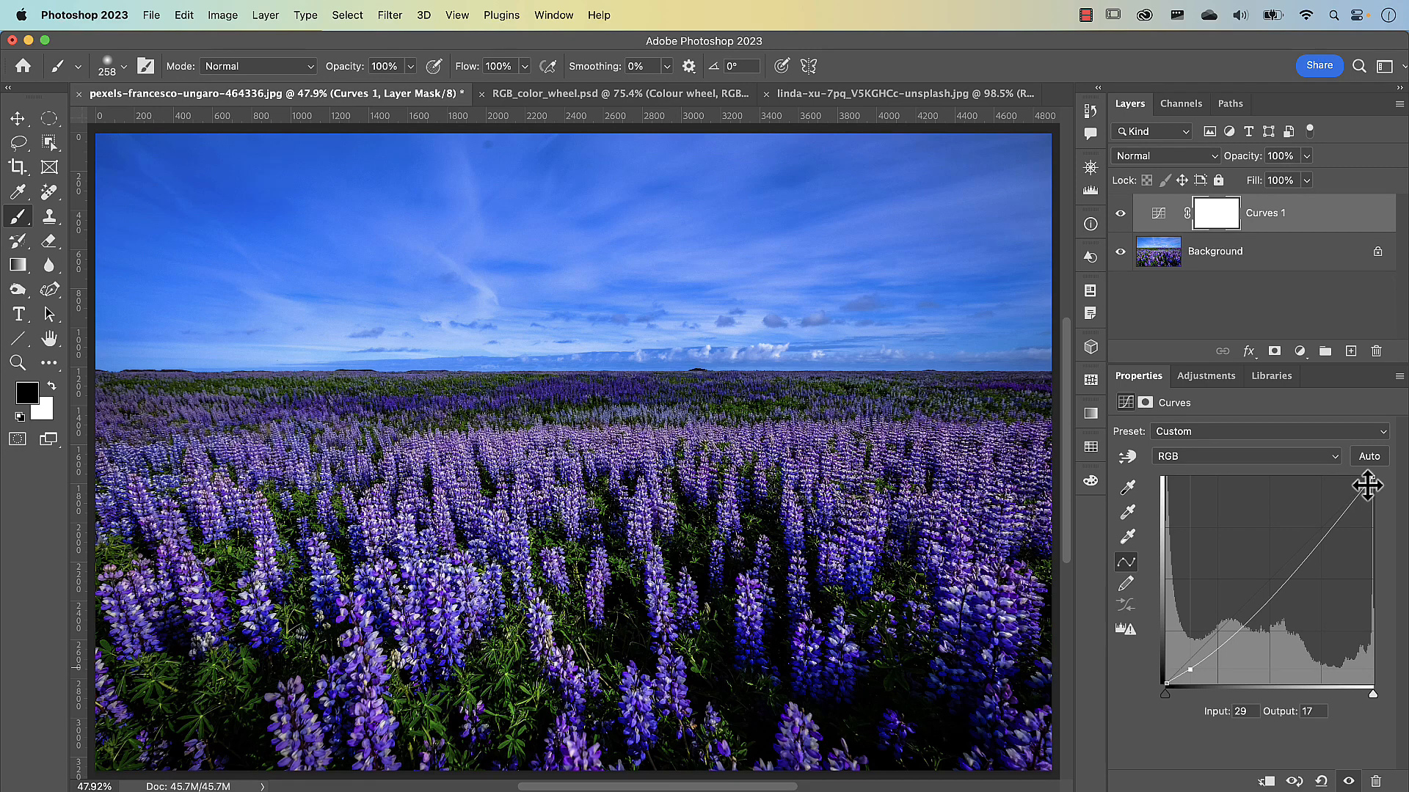
left_click(1270, 601)
left_click_drag(1270, 601, 1263, 590)
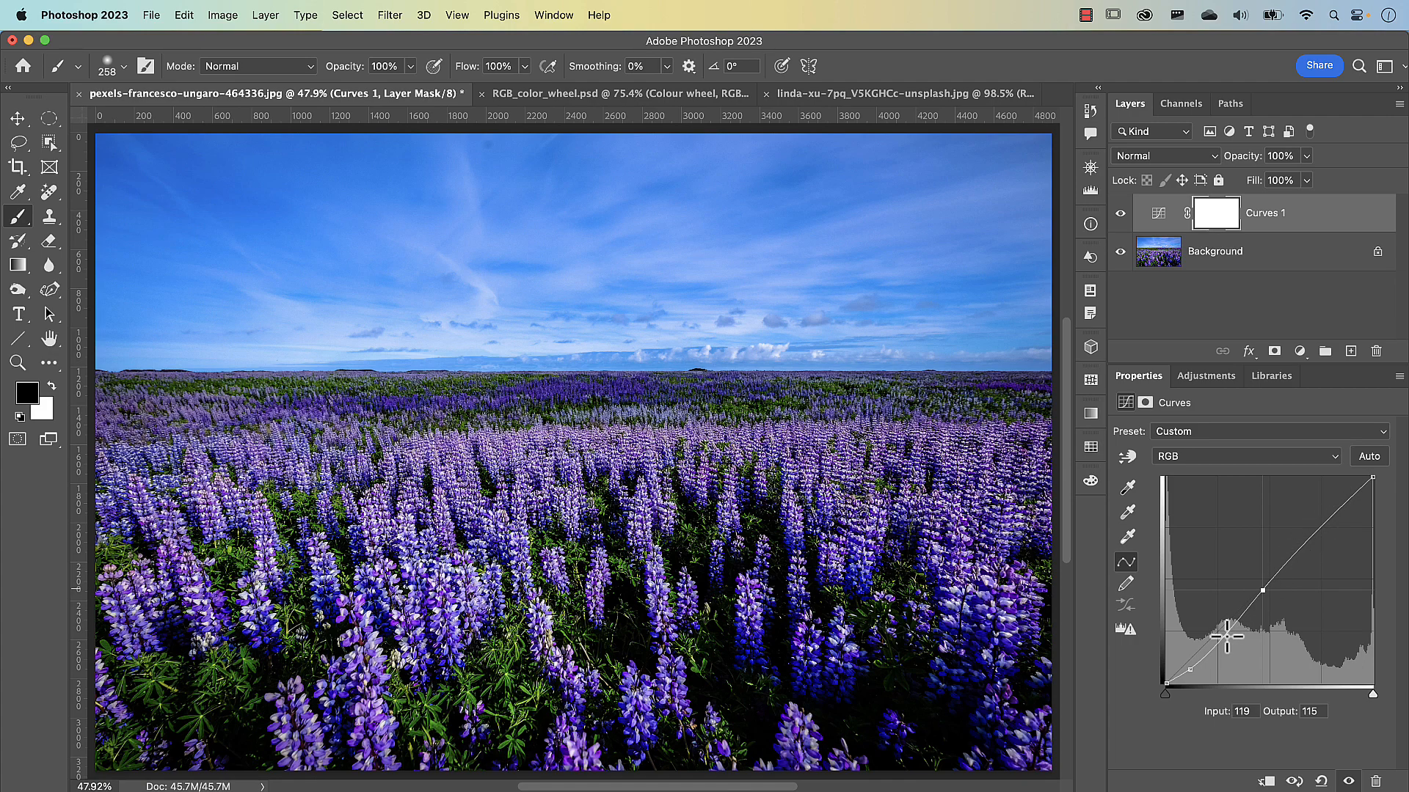
left_click_drag(1225, 629, 1217, 563)
left_click_drag(1305, 602, 1325, 570)
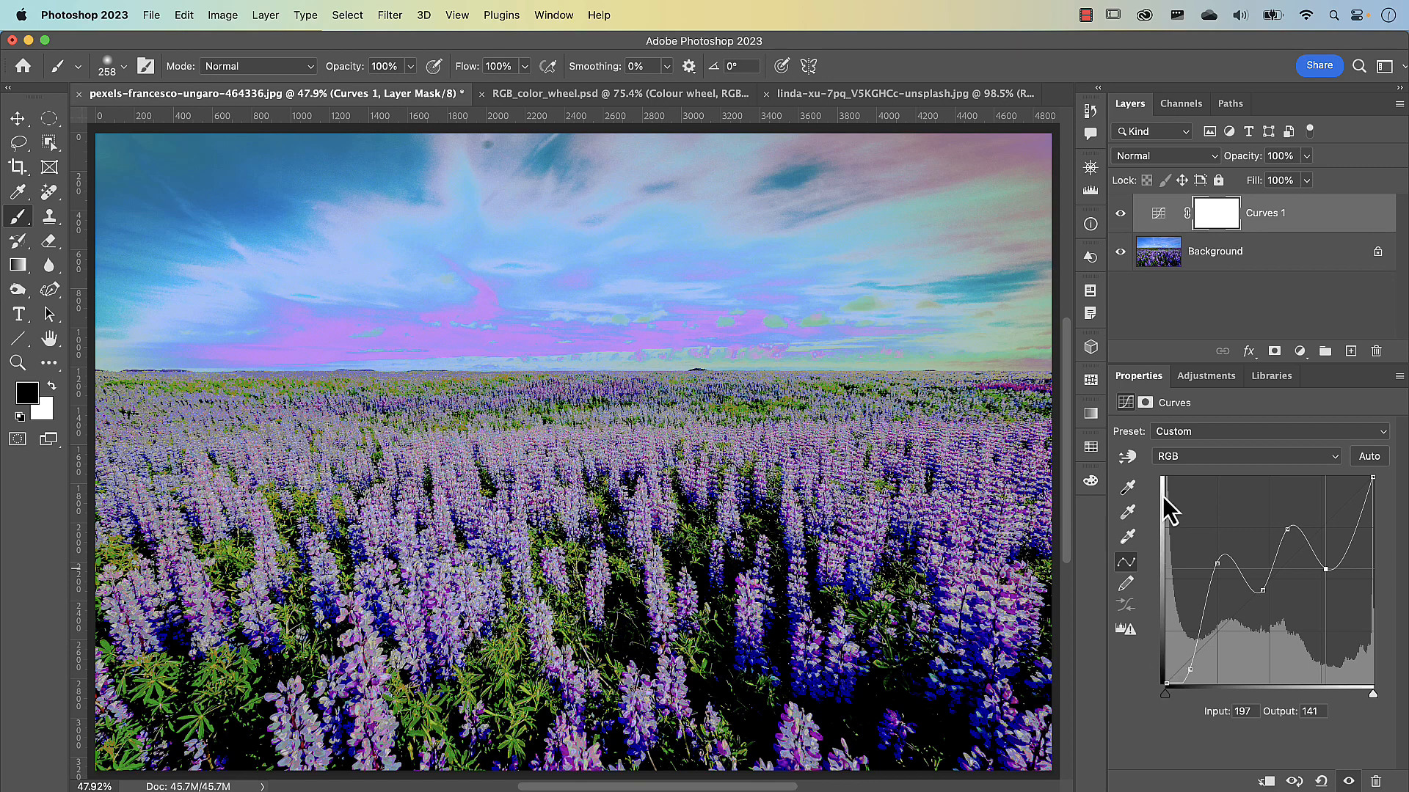
left_click(1321, 781)
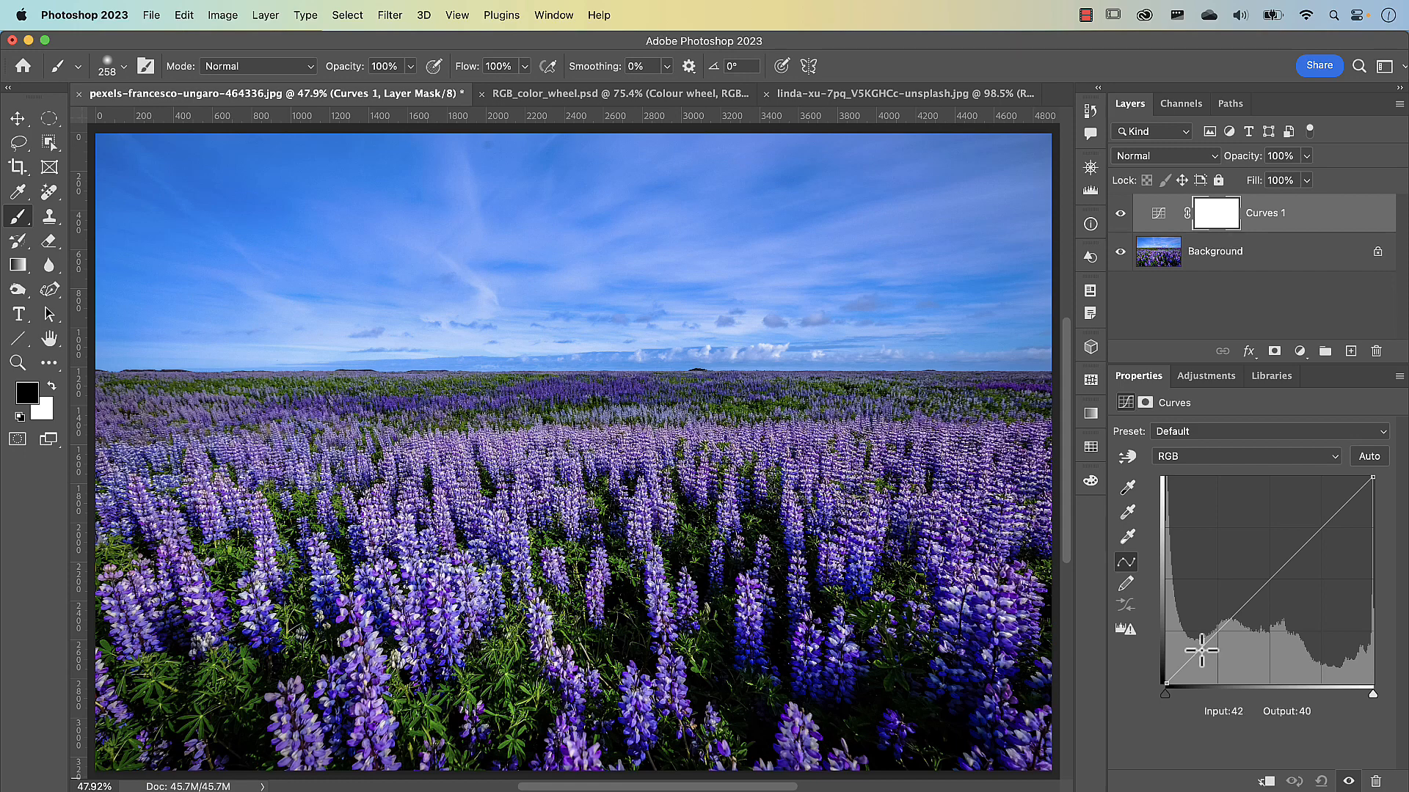
Add a shadow point to the RGB curve, raise it to input 39, output 60, and lower it to input 39, output 29.
left_click(1201, 650)
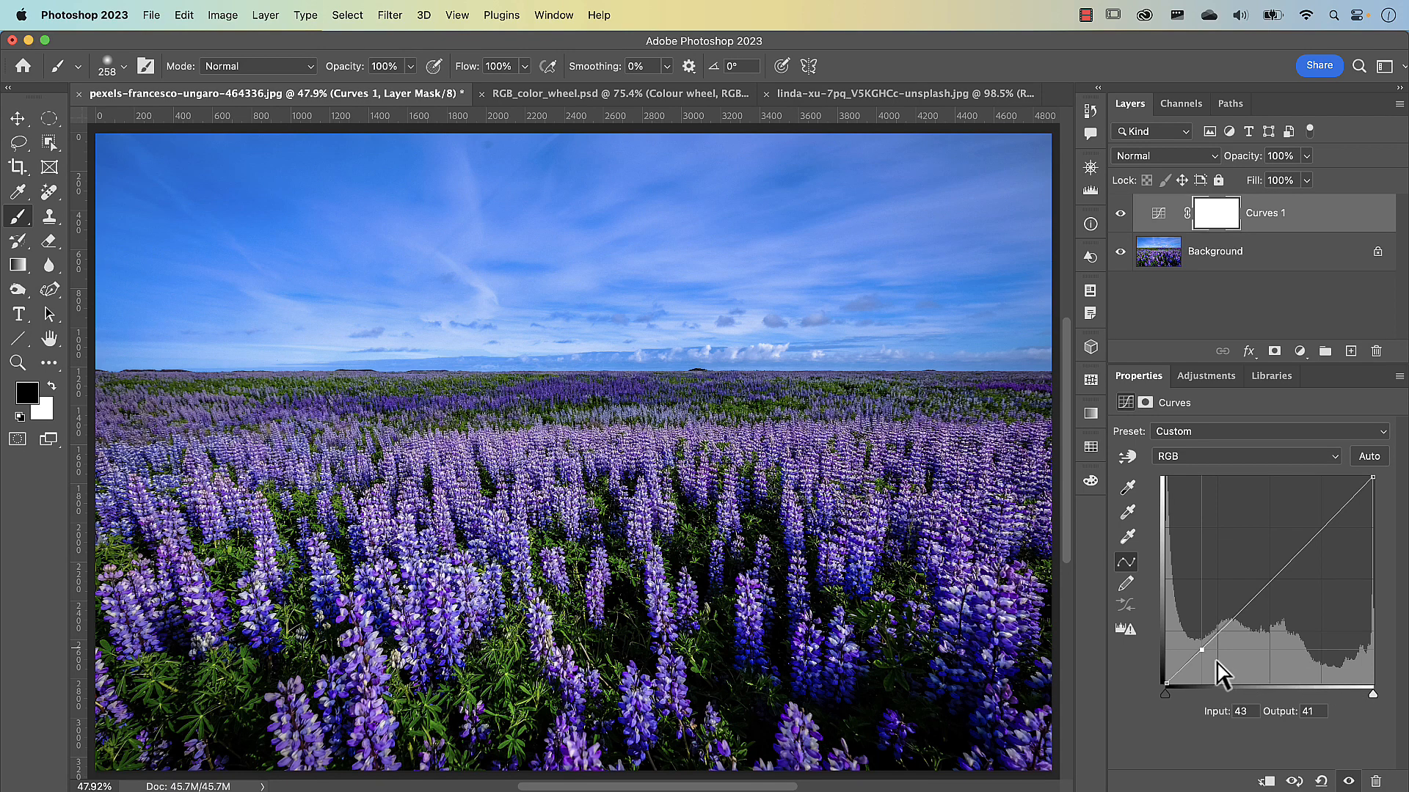
left_click_drag(1203, 648, 1199, 632)
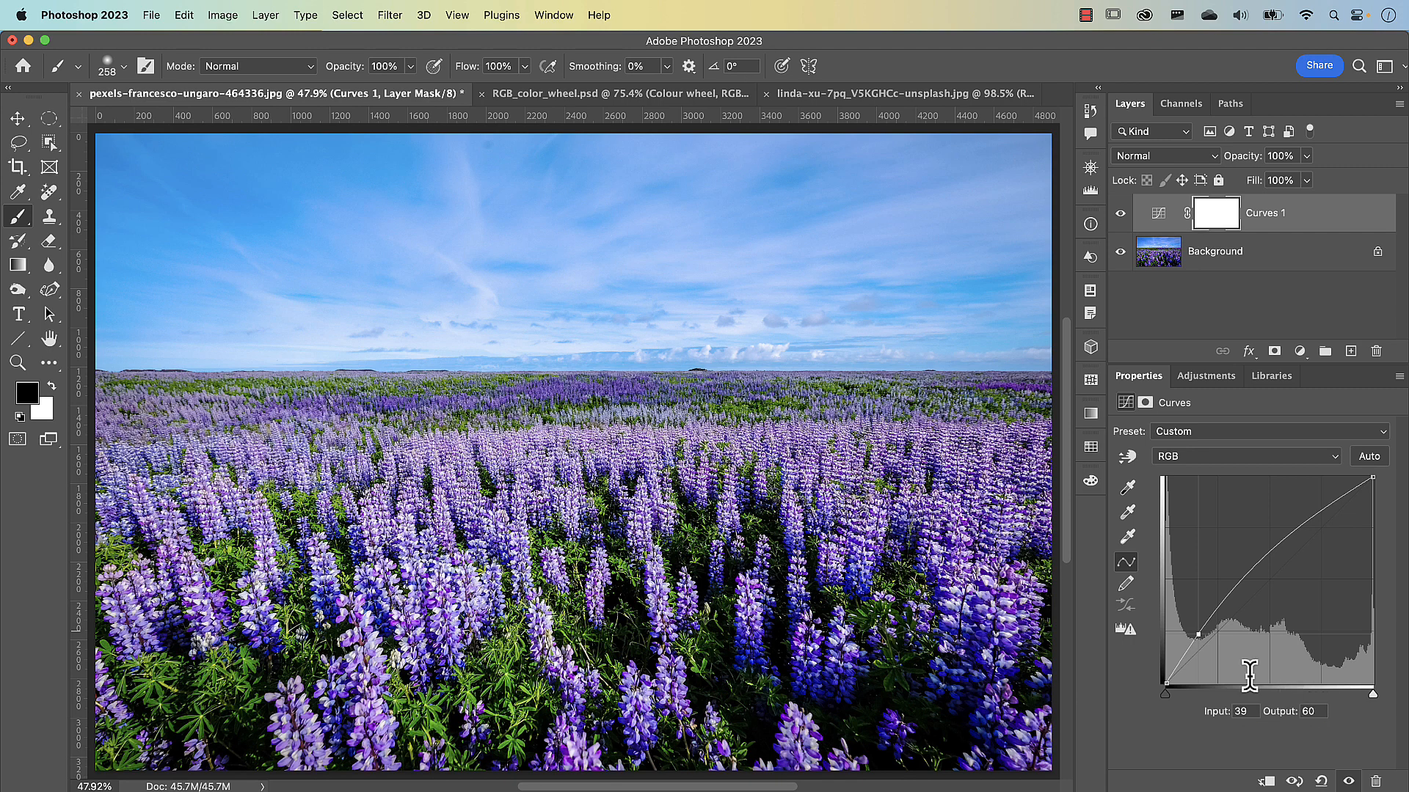
left_click_drag(1197, 634, 1200, 662)
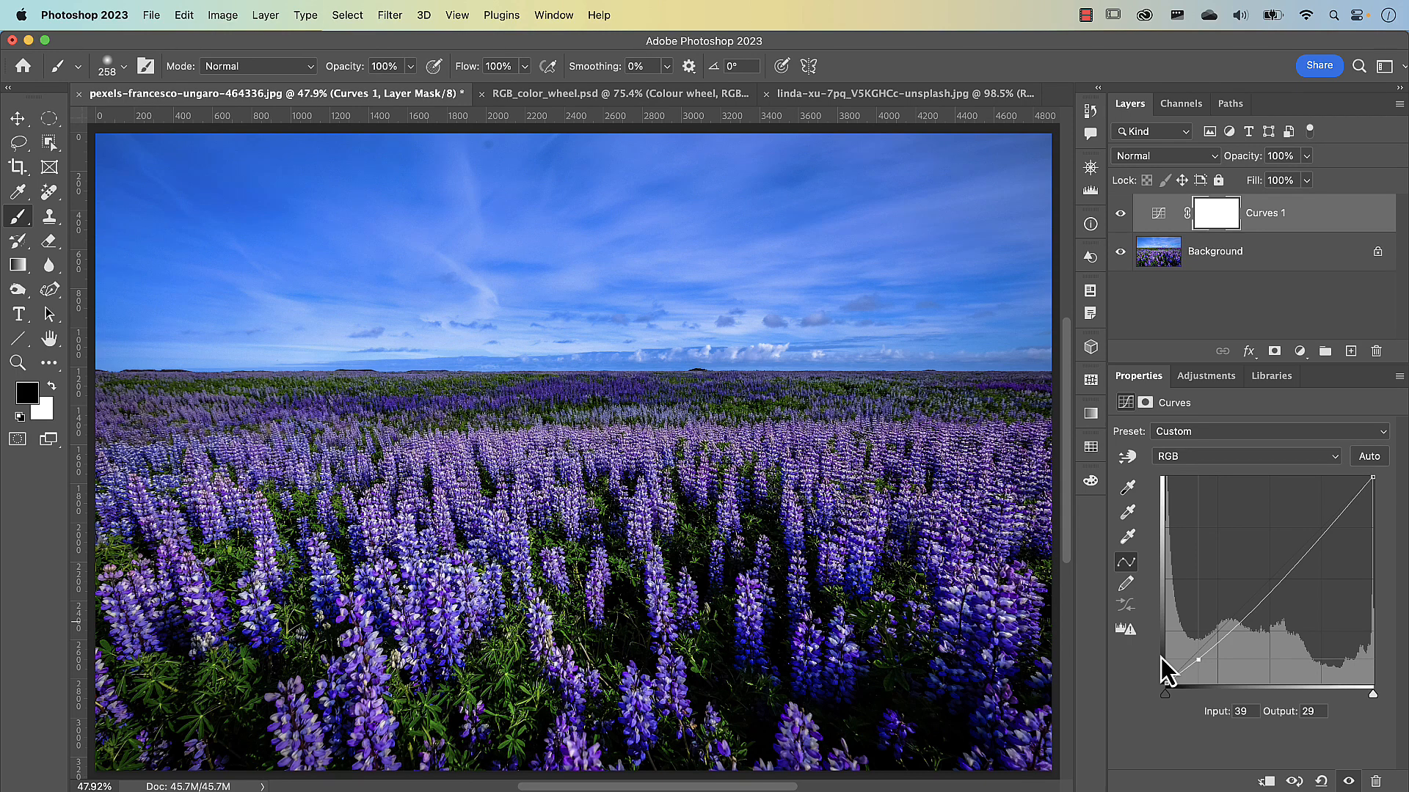
Try pulling a highlight point down to input 231, output 169, and remove it from the RGB curve.
left_click(1353, 501)
left_click_drag(1352, 507, 1353, 546)
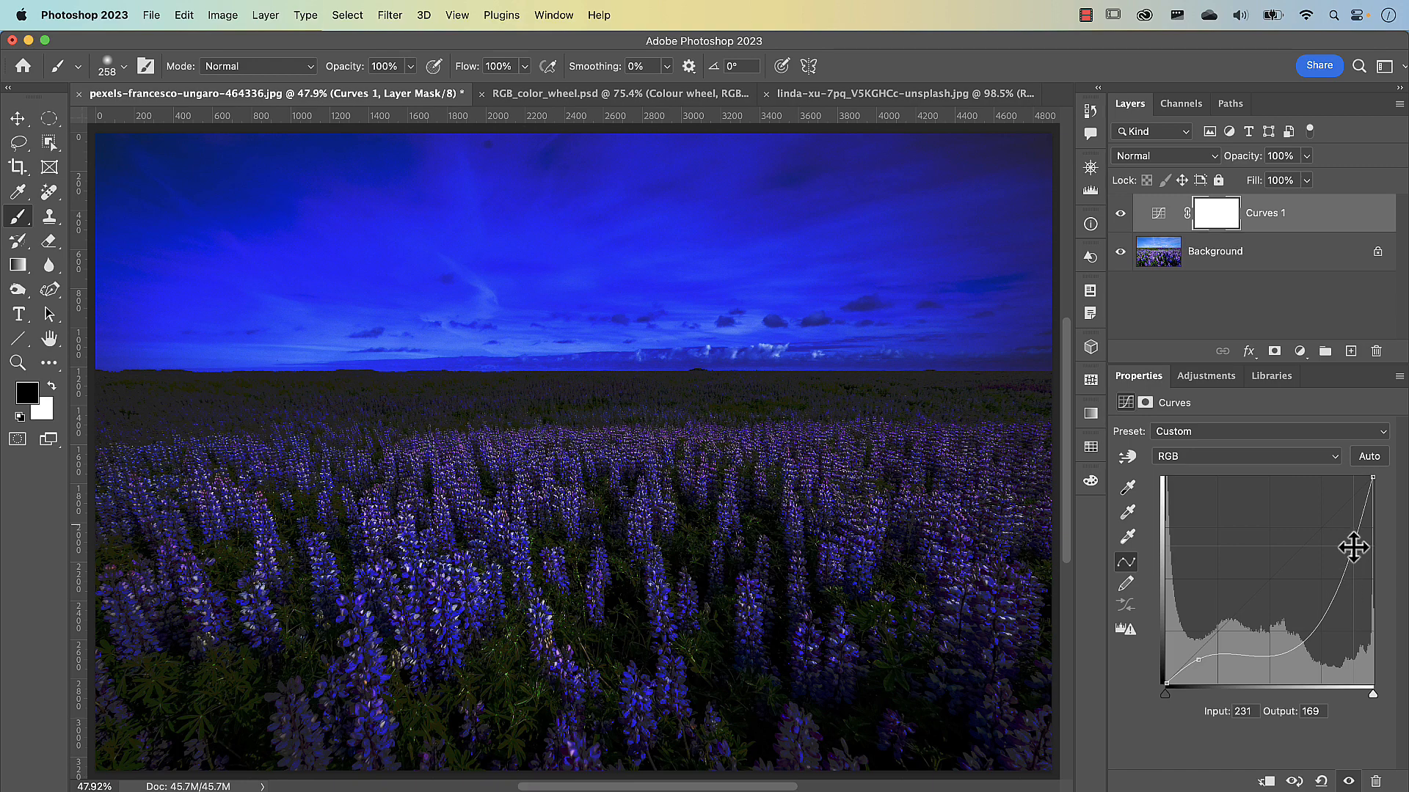
left_click_drag(1352, 544, 1382, 564)
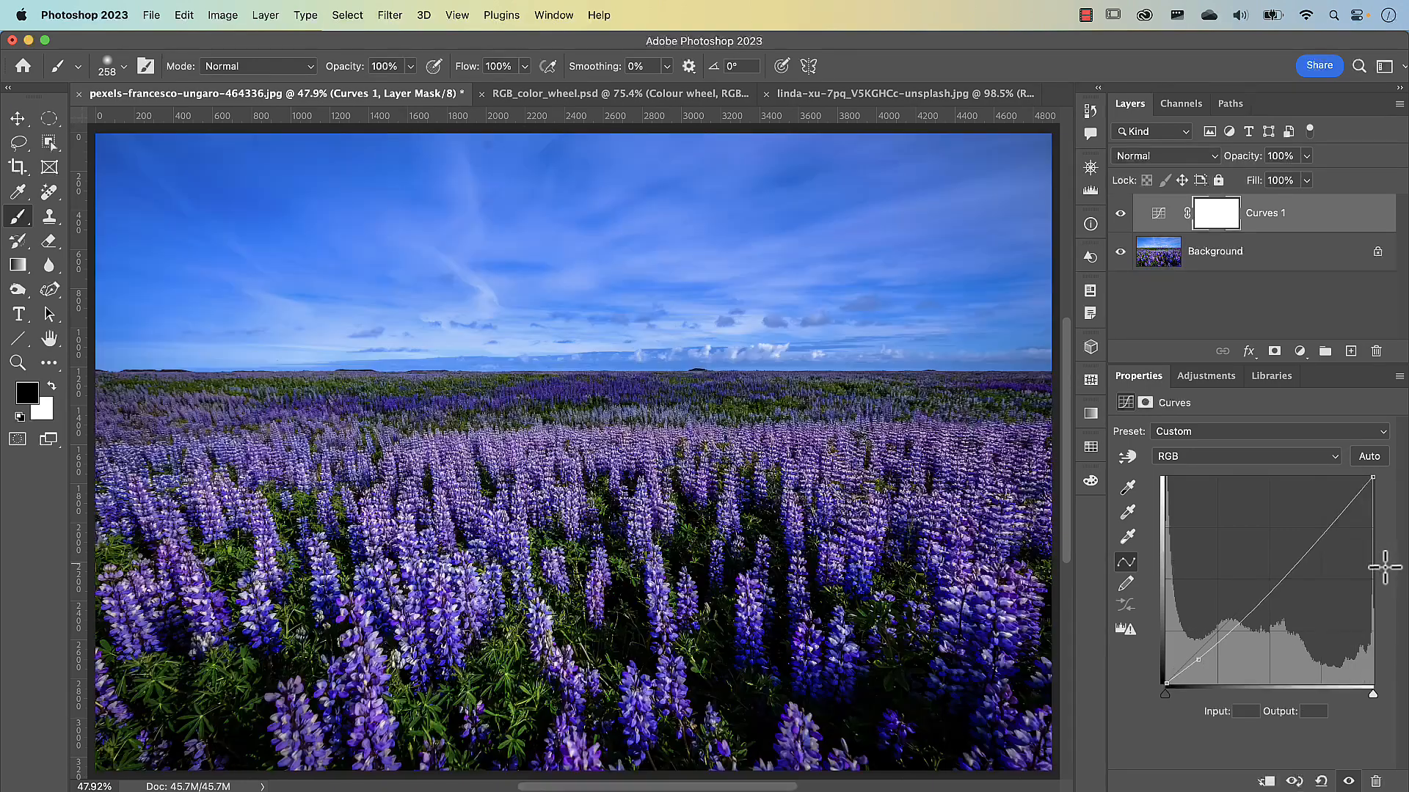
Add a highlight point to the RGB curve at input 219, output 223, and raise its output in small increments to 237.
left_click(1345, 509)
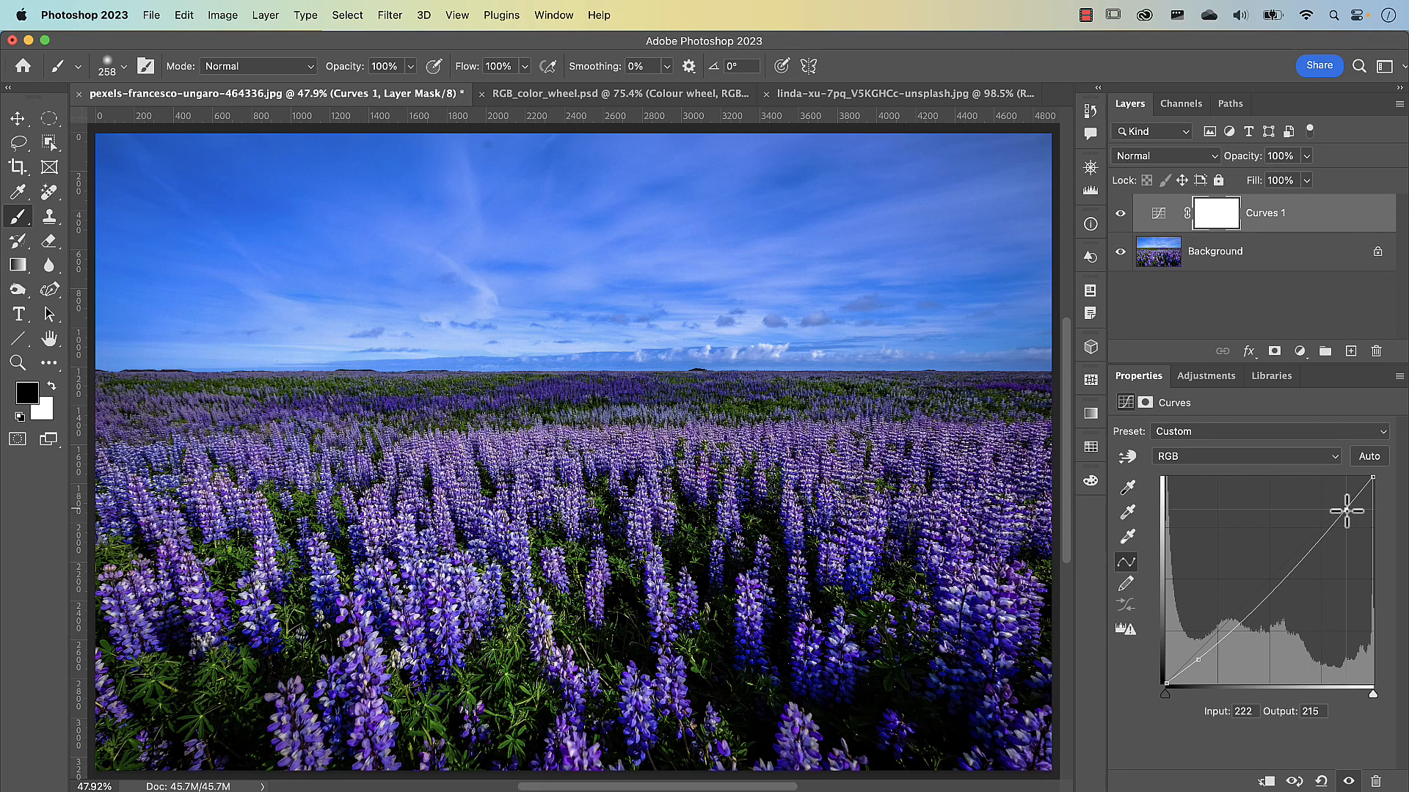
left_click_drag(1346, 512, 1344, 503)
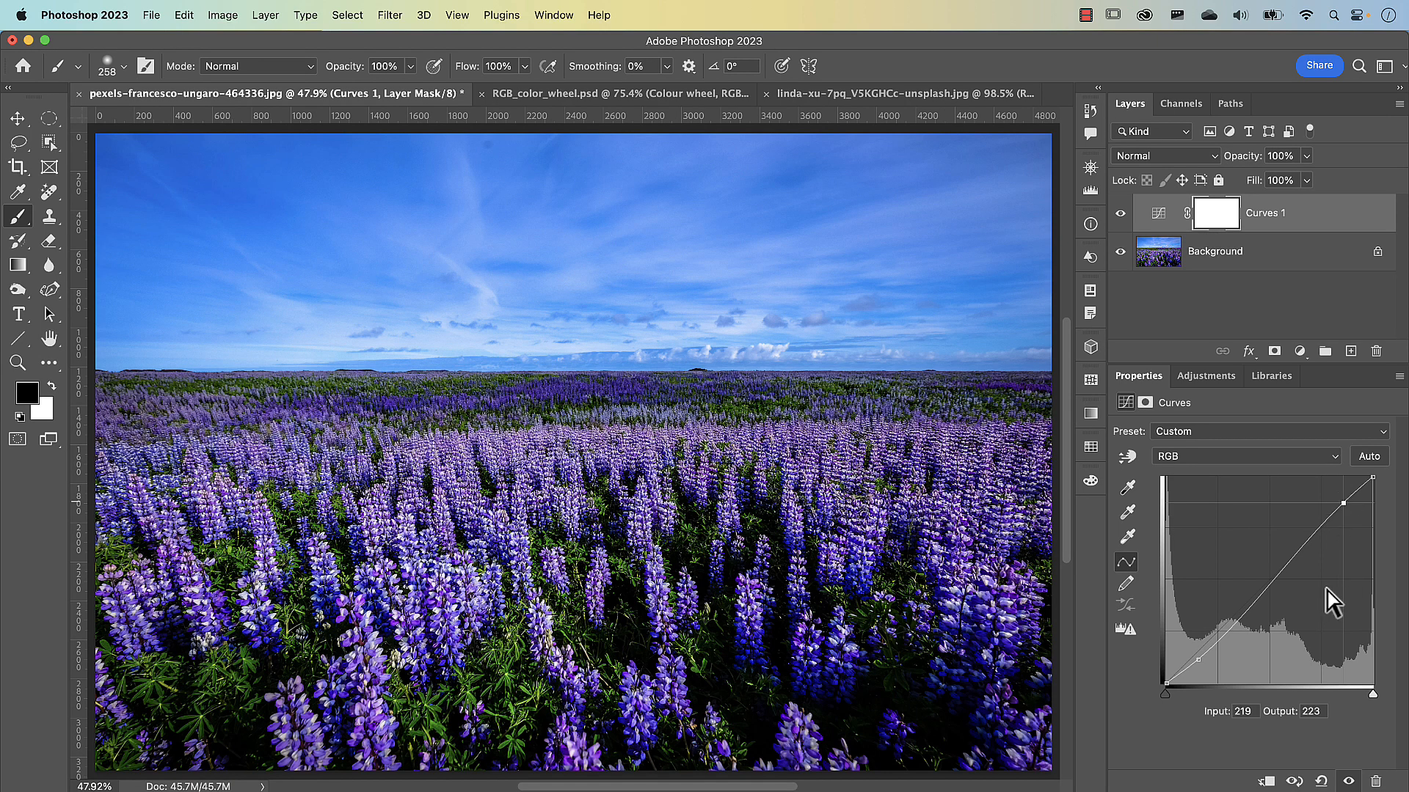
key("Up")
key("Up")
key("Up")
key("Up")
key("Up")
key("Up")
key("Up")
key("Up")
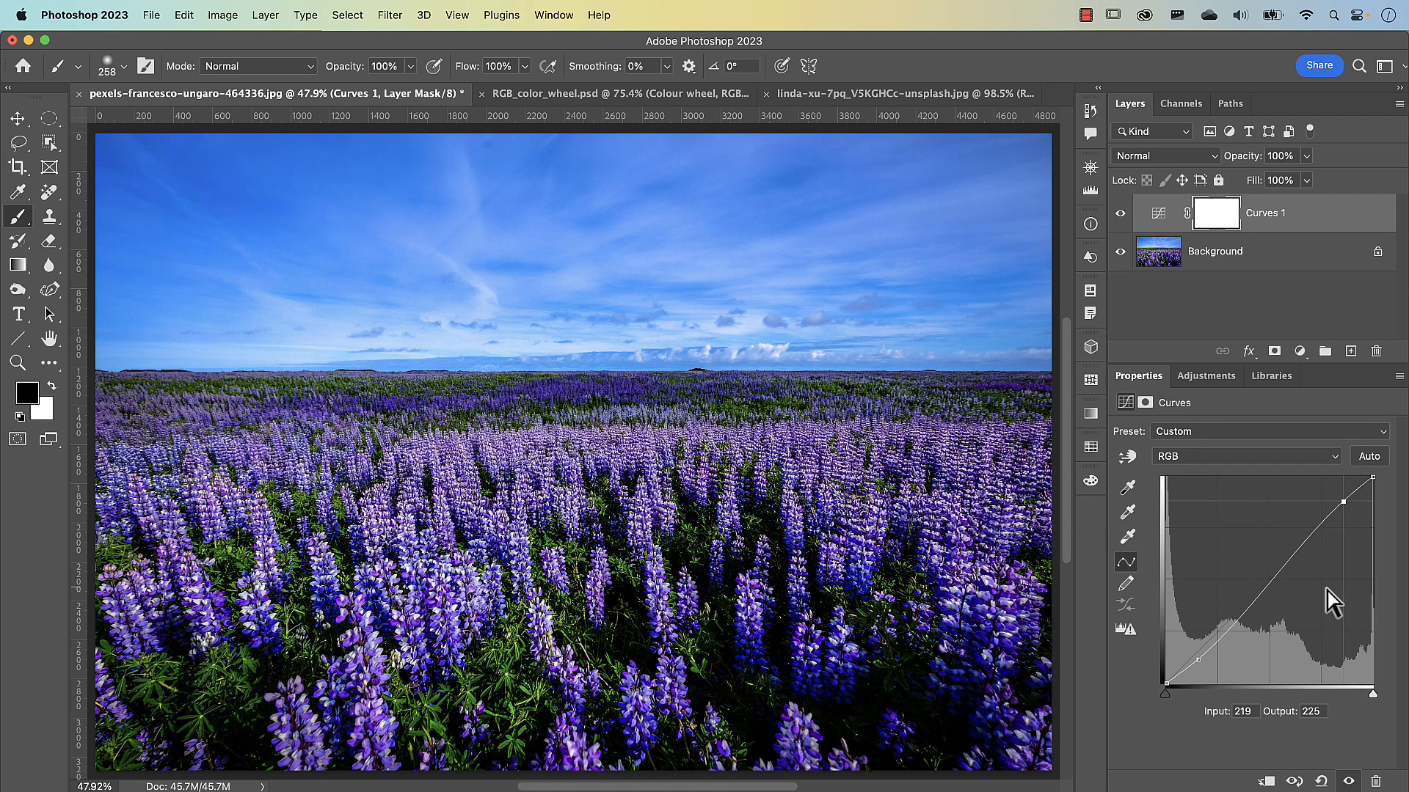
key("Up")
key("Up")
key("Up")
key("Up")
key("Up")
key("Up")
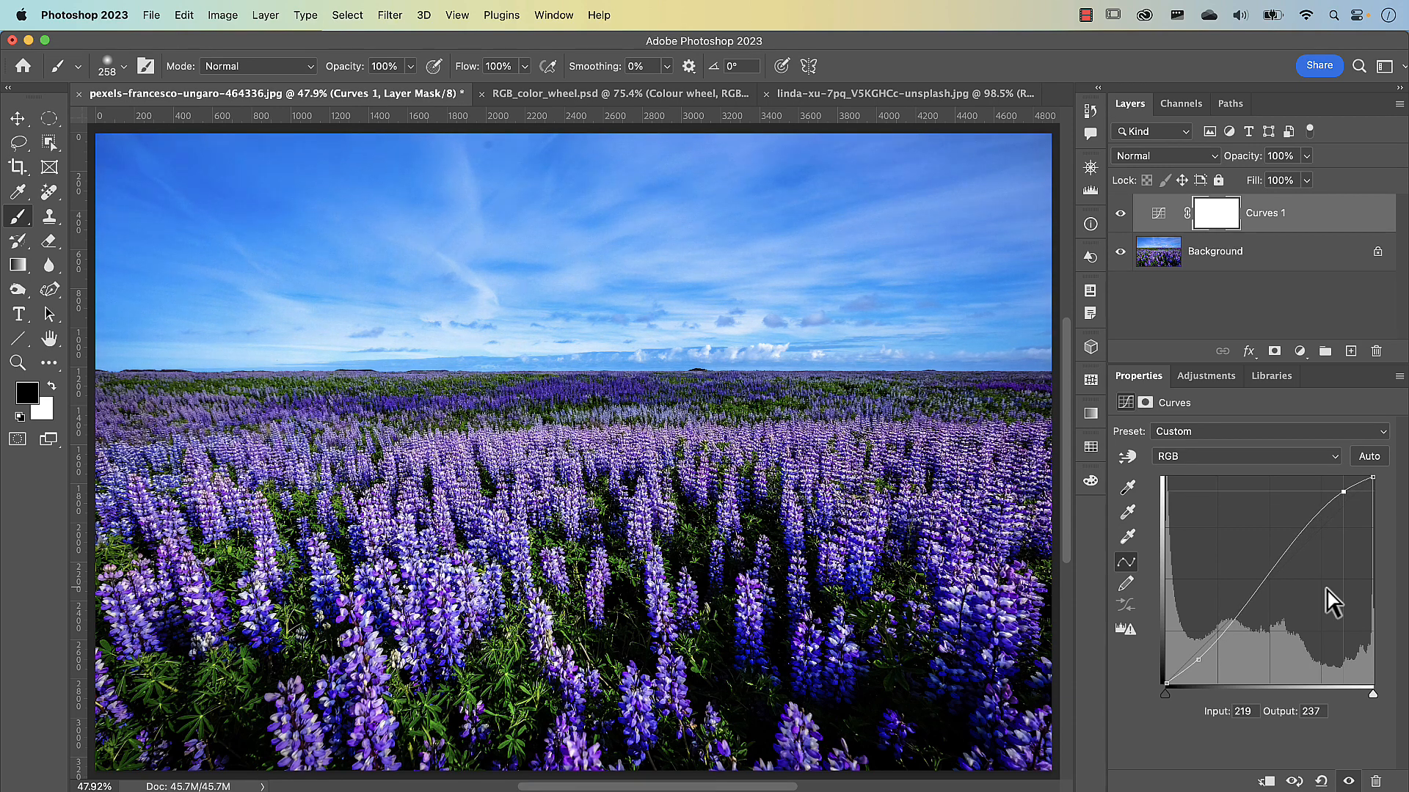
Lower the highlight point's output in small increments to 226, keeping its input at 219.
key("Down")
key("Down")
key("Down")
key("Down")
key("Down")
key("Down")
key("Down")
key("Down")
key("Down")
key("Down")
key("Down")
key("Down")
key("Down")
key("Down")
key("Down")
key("Down")
key("Down")
key("Down")
key("Down")
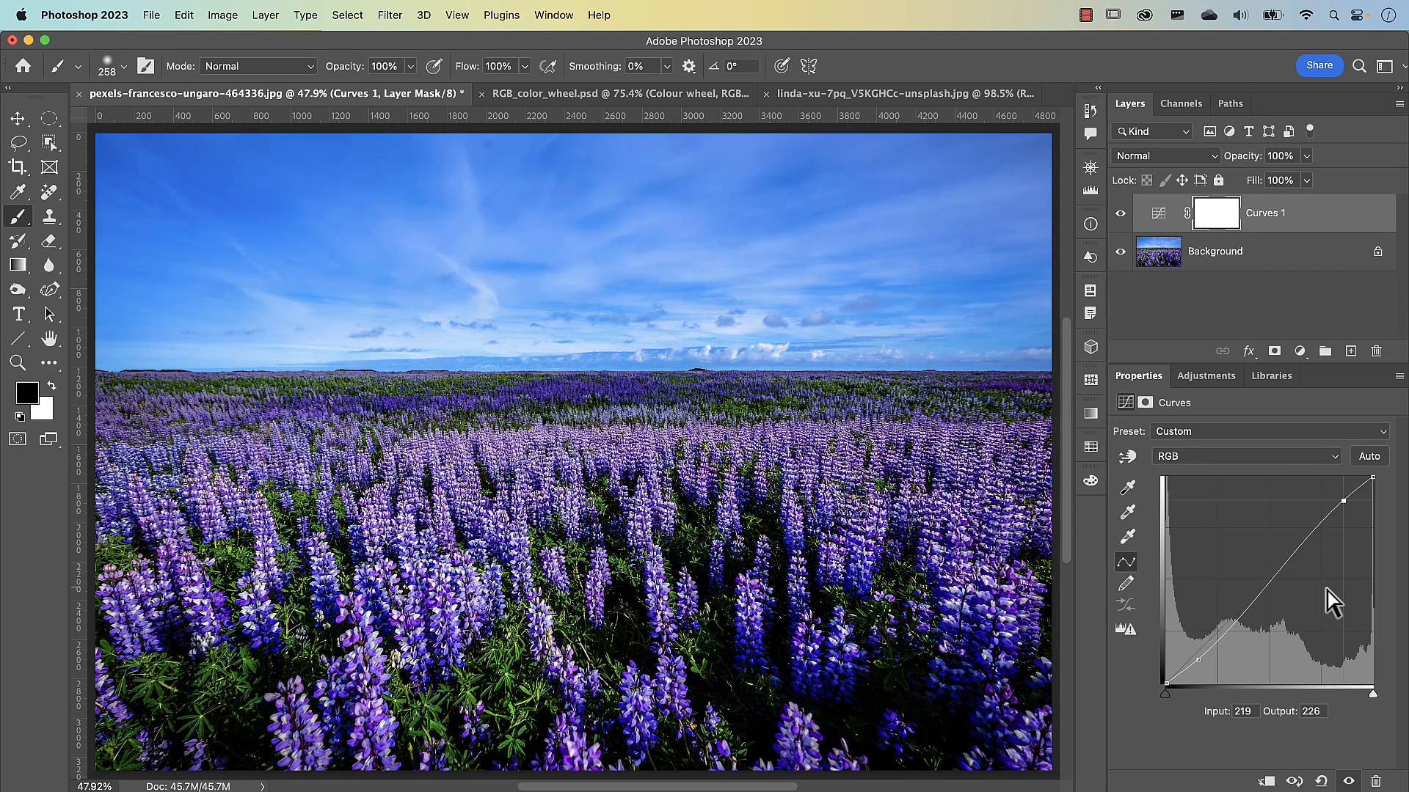
Lower the RGB highlight point's output in small increments to 194, keeping its input at 219.
key("Down")
key("Down")
key("Down")
key("Down")
key("Down")
key("Down")
key("Down")
key("Down")
key("Down")
key("Down")
key("Down")
key("Down")
key("Down")
key("Down")
key("Down")
key("Down")
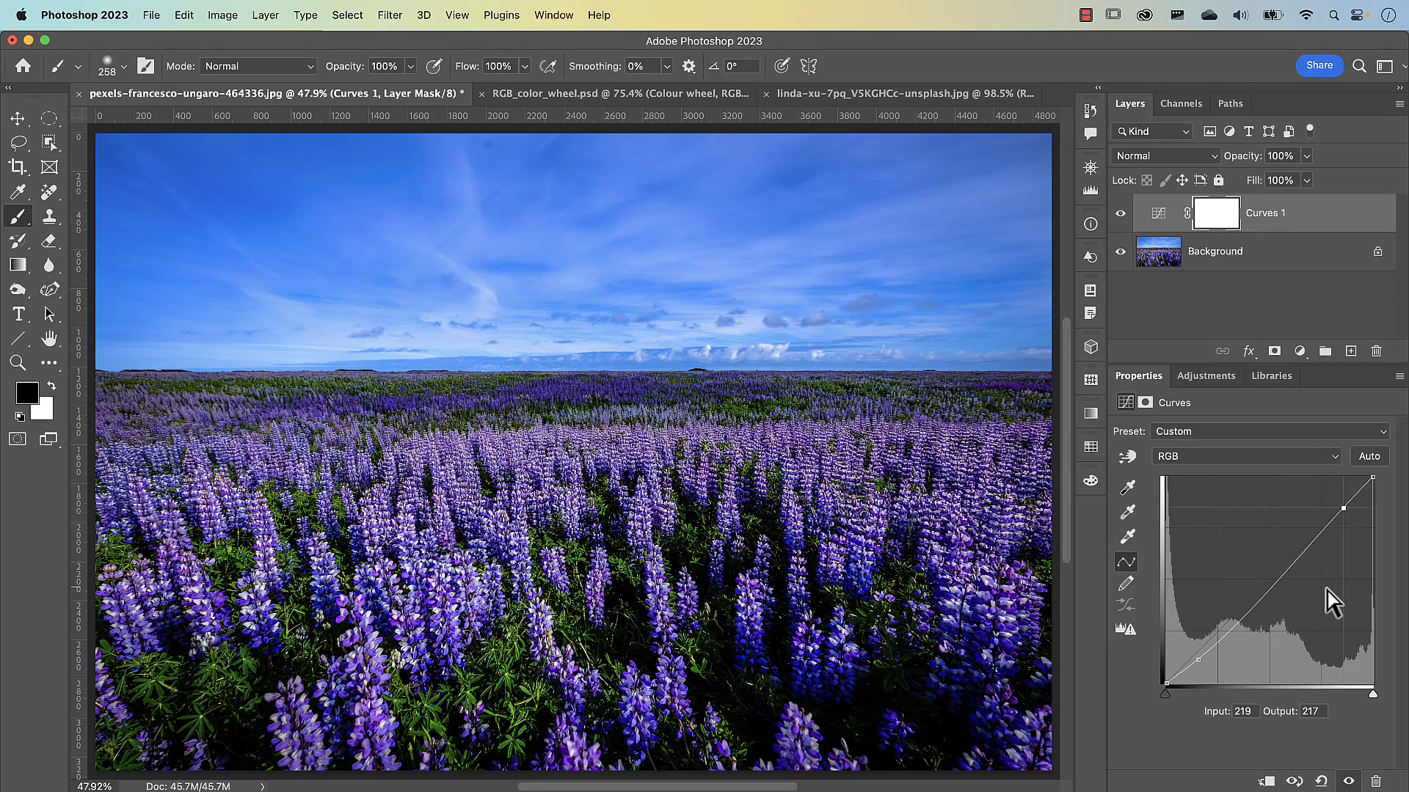
key("Down")
key("Down")
key("Down")
key("Down")
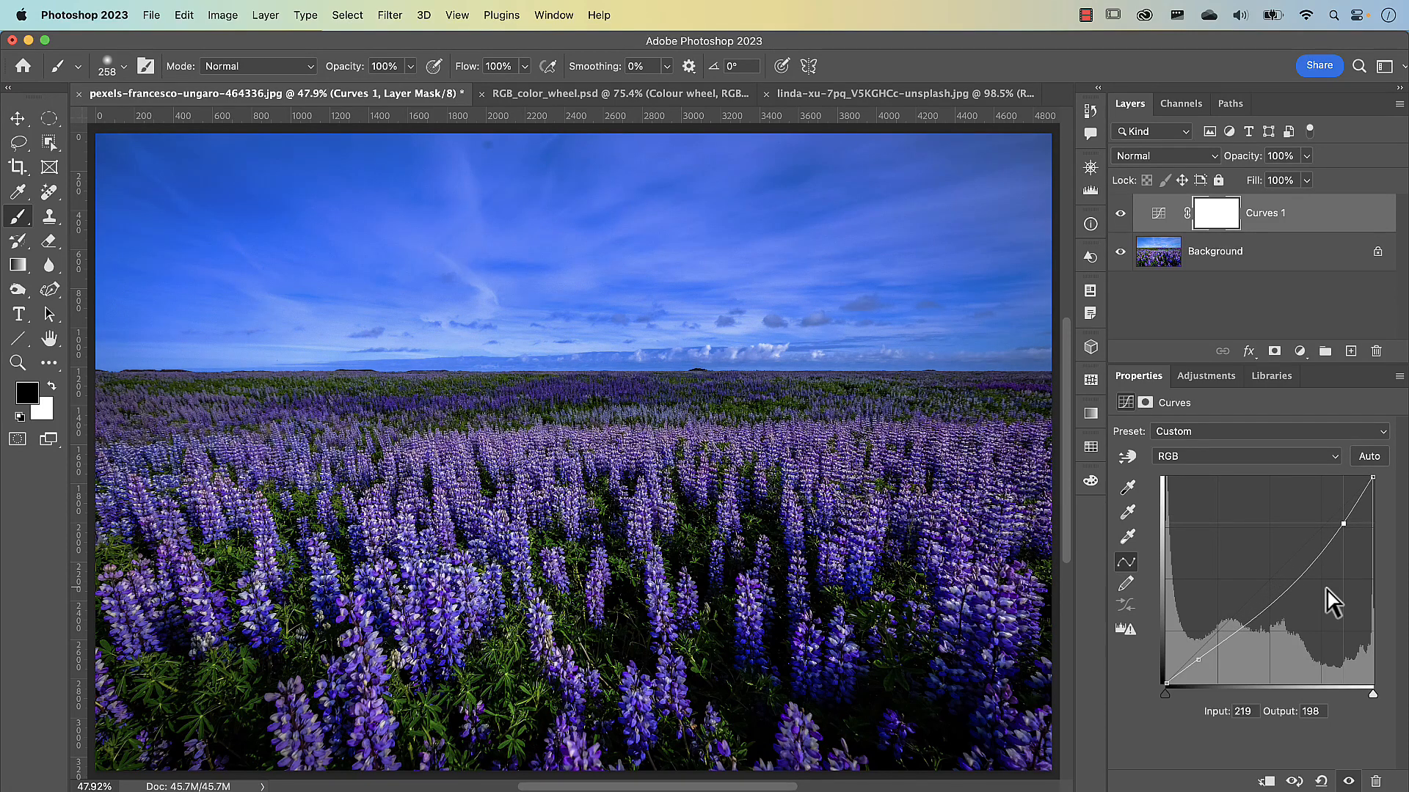
key("Down")
key("Down")
key("Down")
key("Down")
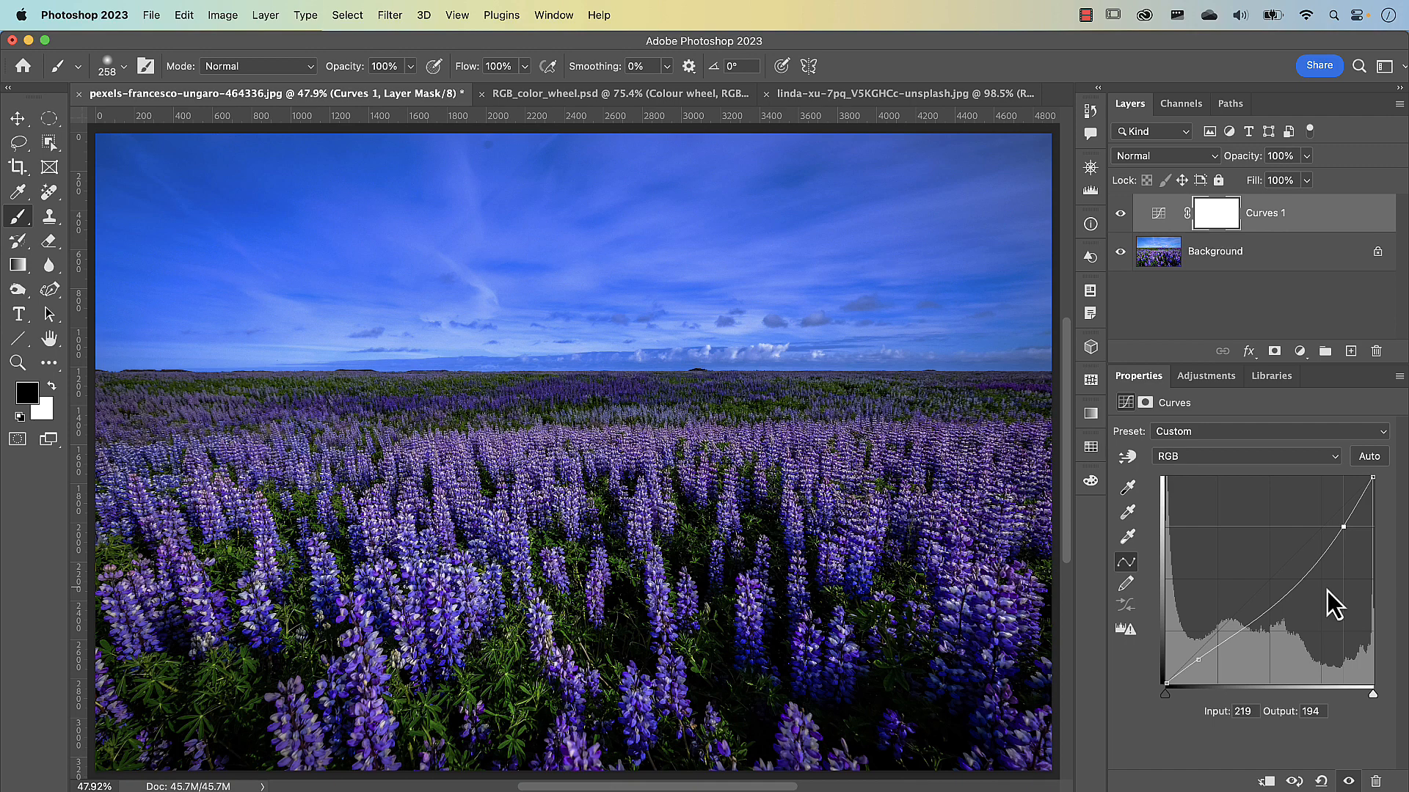
Raise the RGB highlight point's output in small increments to 214, keeping its input at 219.
key("Up")
key("Up")
key("Up")
key("Up")
key("Up")
key("Up")
key("Up")
key("Up")
key("Up")
key("Up")
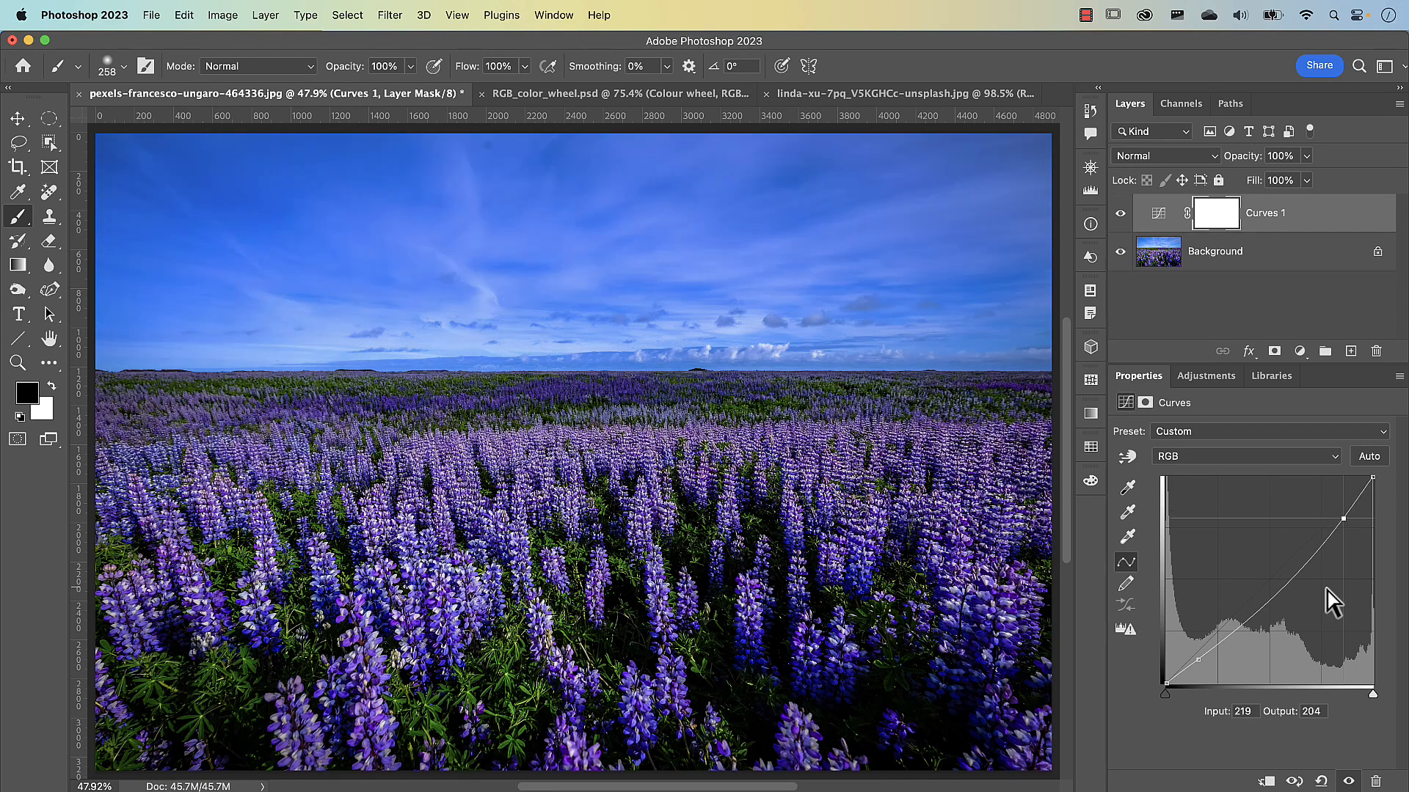
key("Up")
key("Up")
key("Up")
key("Up")
key("Up")
key("Up")
key("Up")
key("Up")
key("Up")
key("Up")
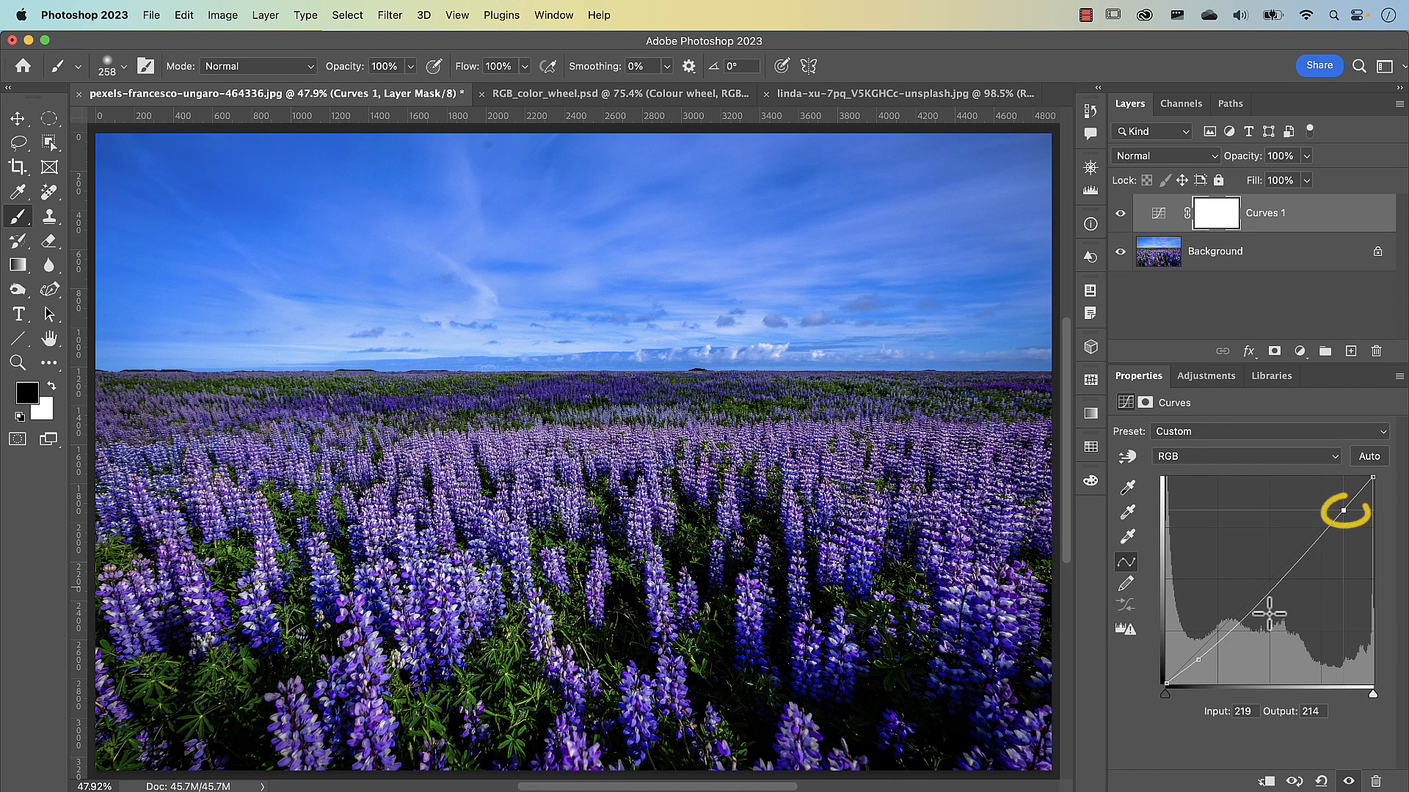
Cycle the selection through the existing points of the RGB curve, ending on the highlight point.
key("plus")
key("plus")
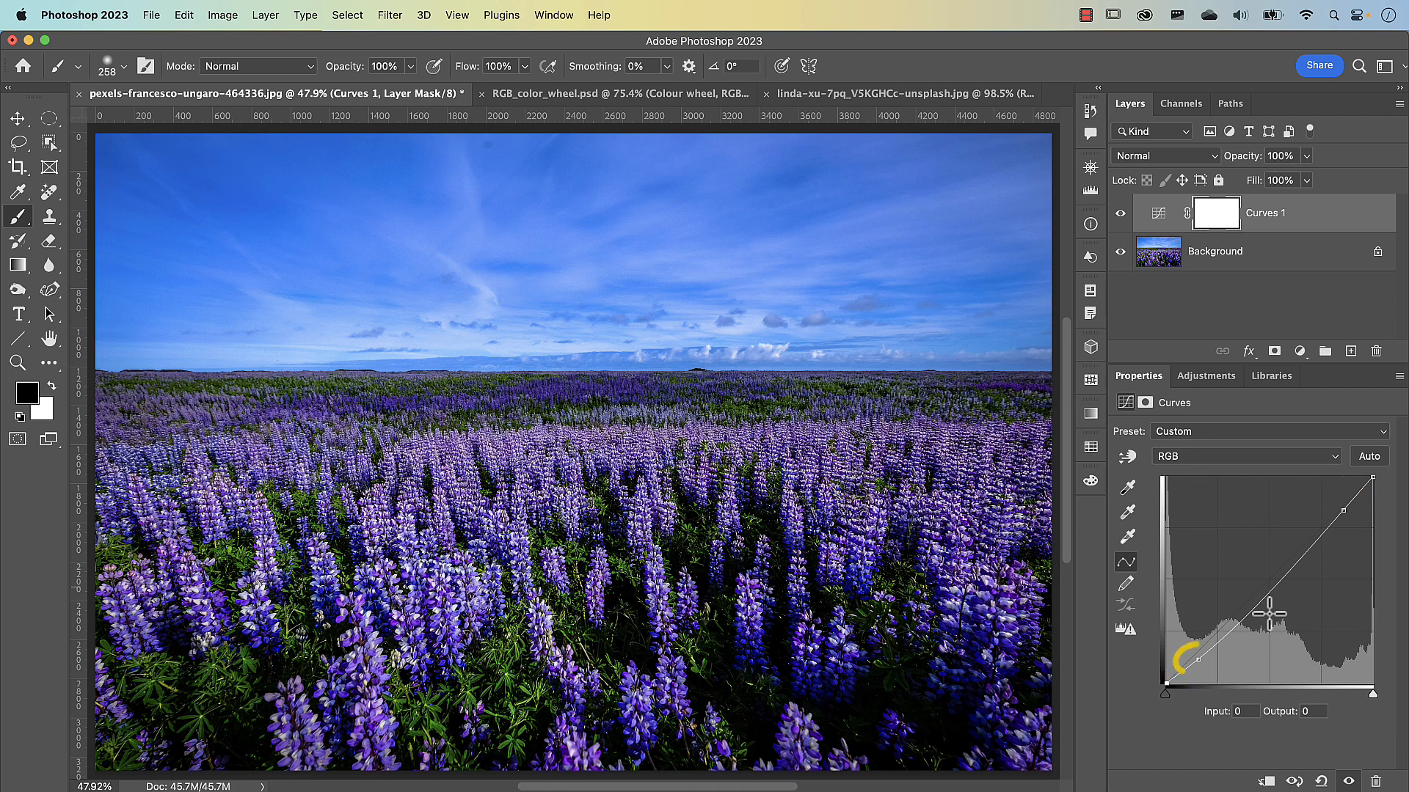
key("plus")
key("plus")
key("plus")
key("plus")
key("plus")
key("plus")
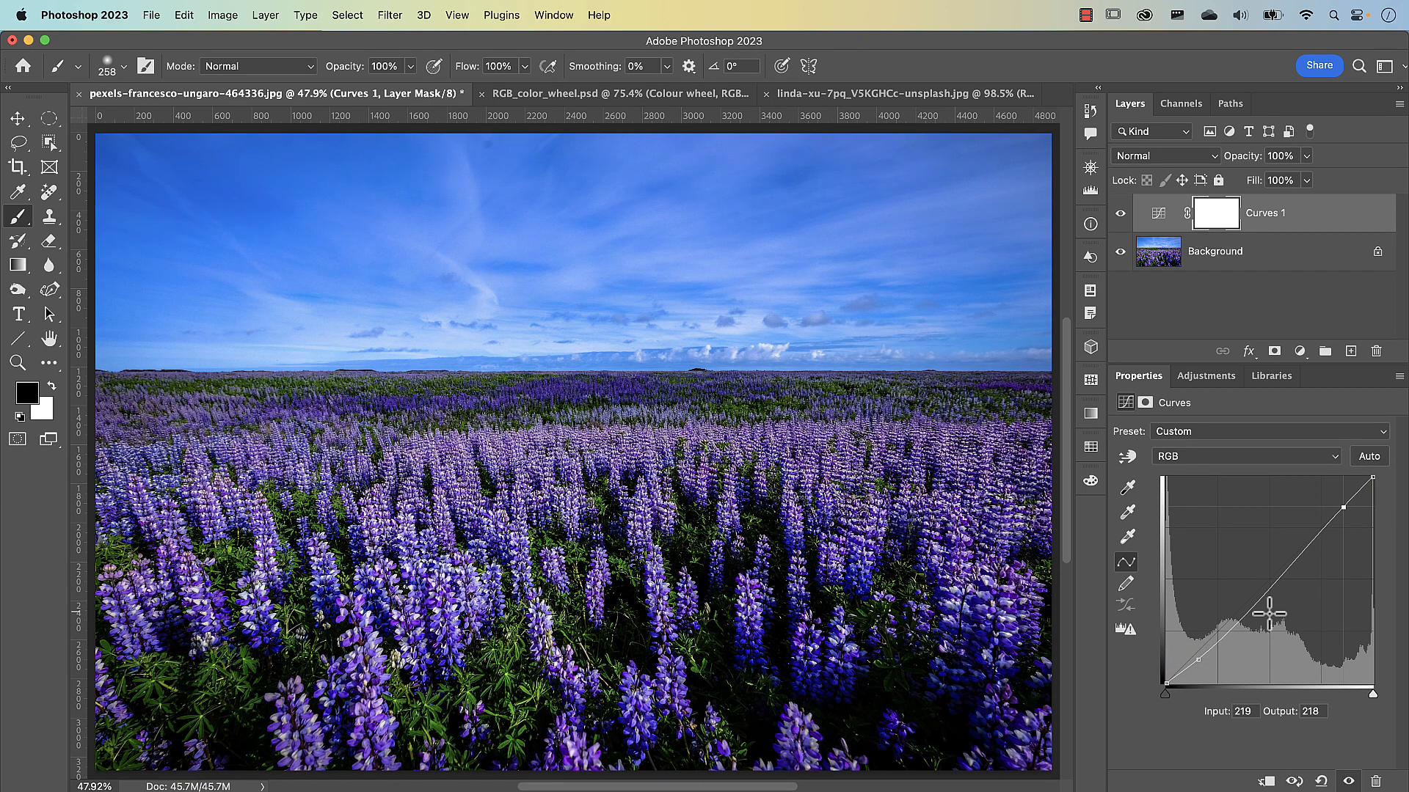
Fine-tune the RGB highlight point's output to 219, keeping its input at 219.
key("Up")
key("Up")
key("Up")
key("Up")
key("Up")
key("Up")
key("Down")
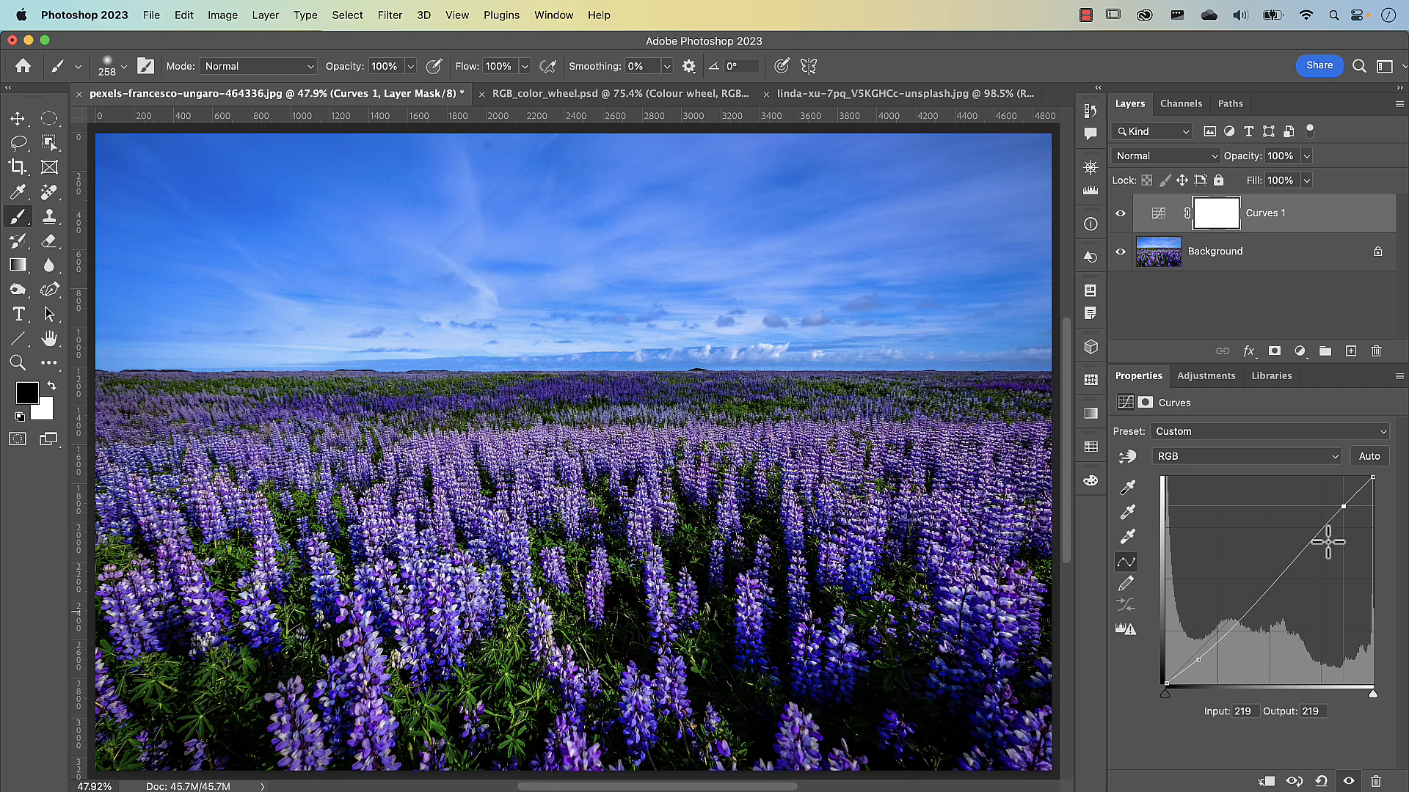
Remove the RGB highlight point, and try re-adding and removing one at input 219, output 211 and another at input 224, output 217.
key("Delete")
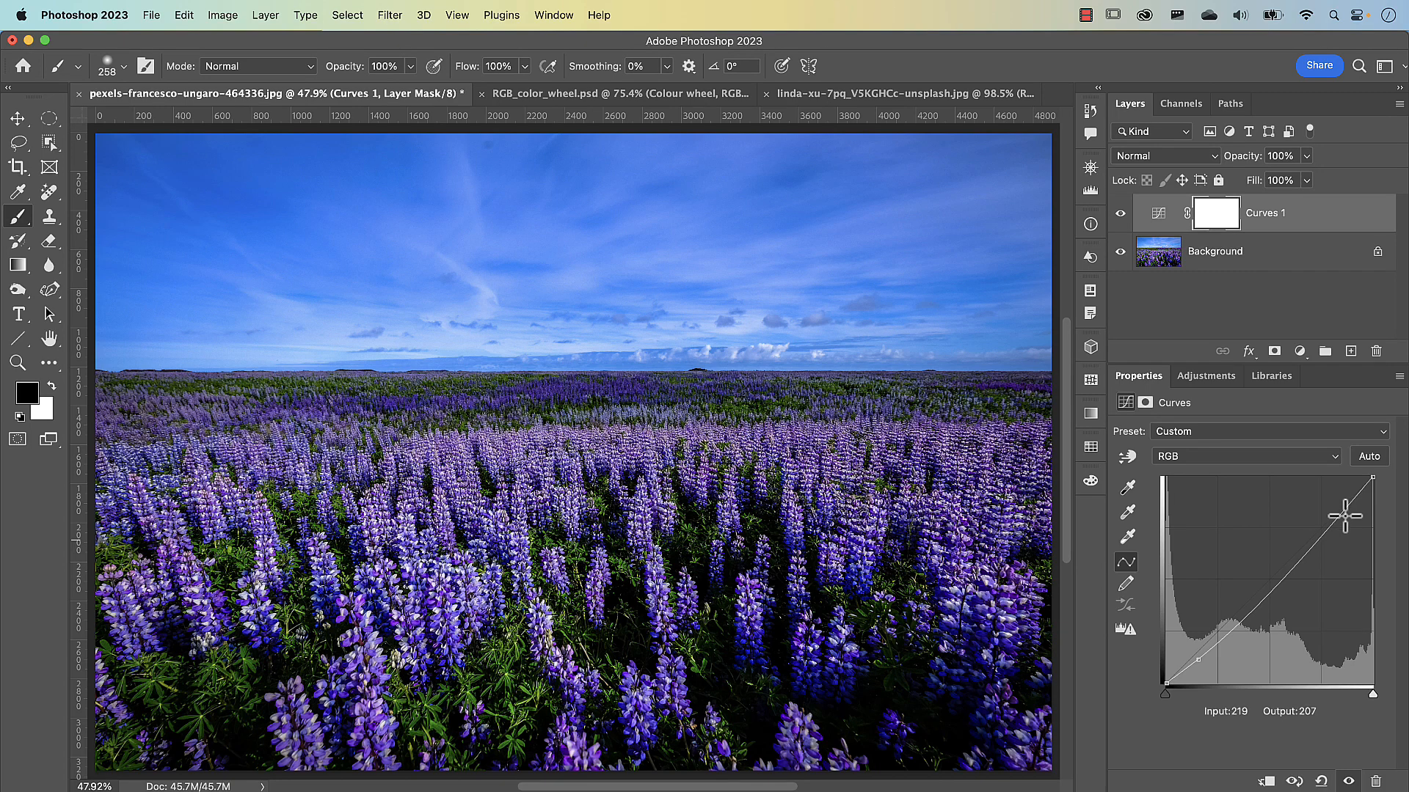
left_click(1343, 514)
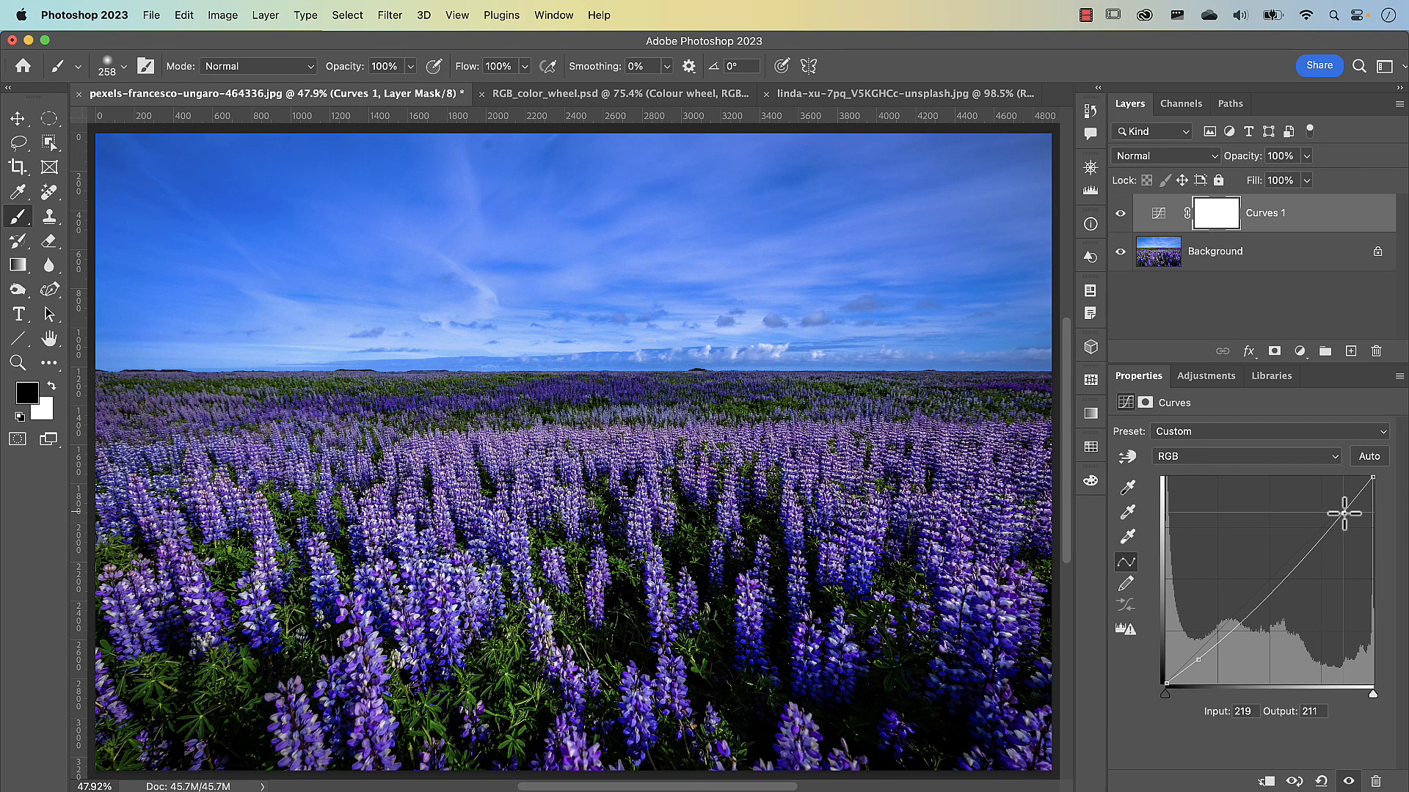
left_click_drag(1343, 514, 1345, 456)
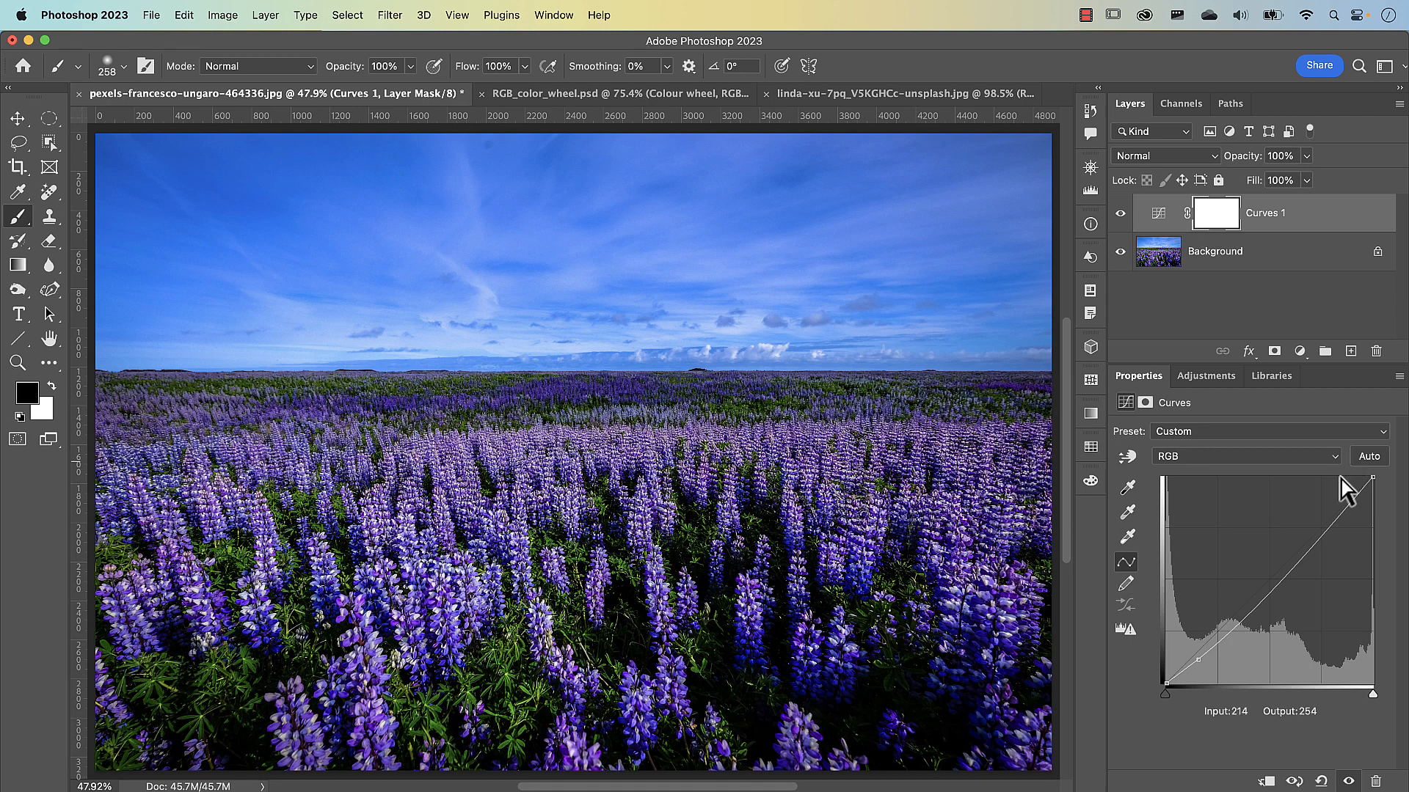
left_click(1348, 511)
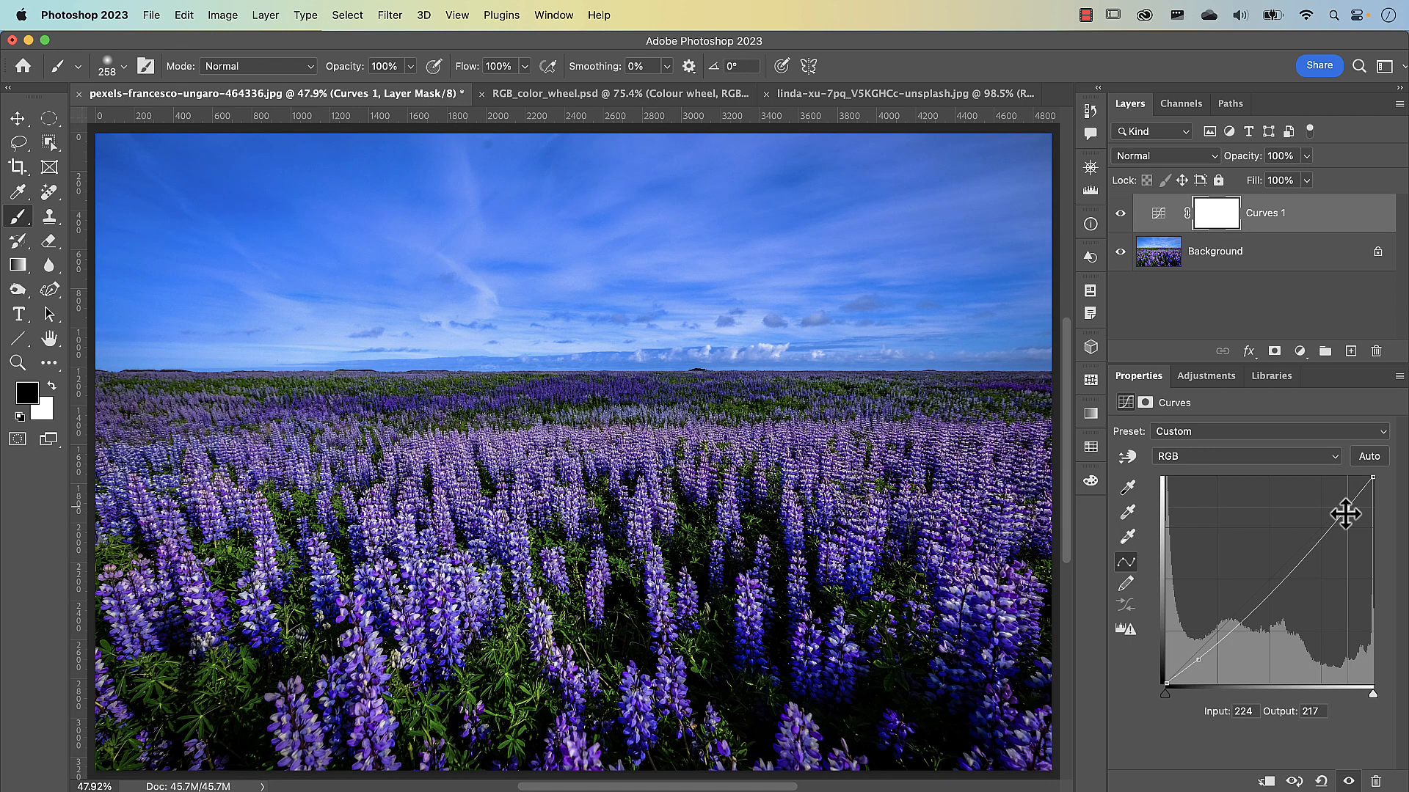
key("super+z")
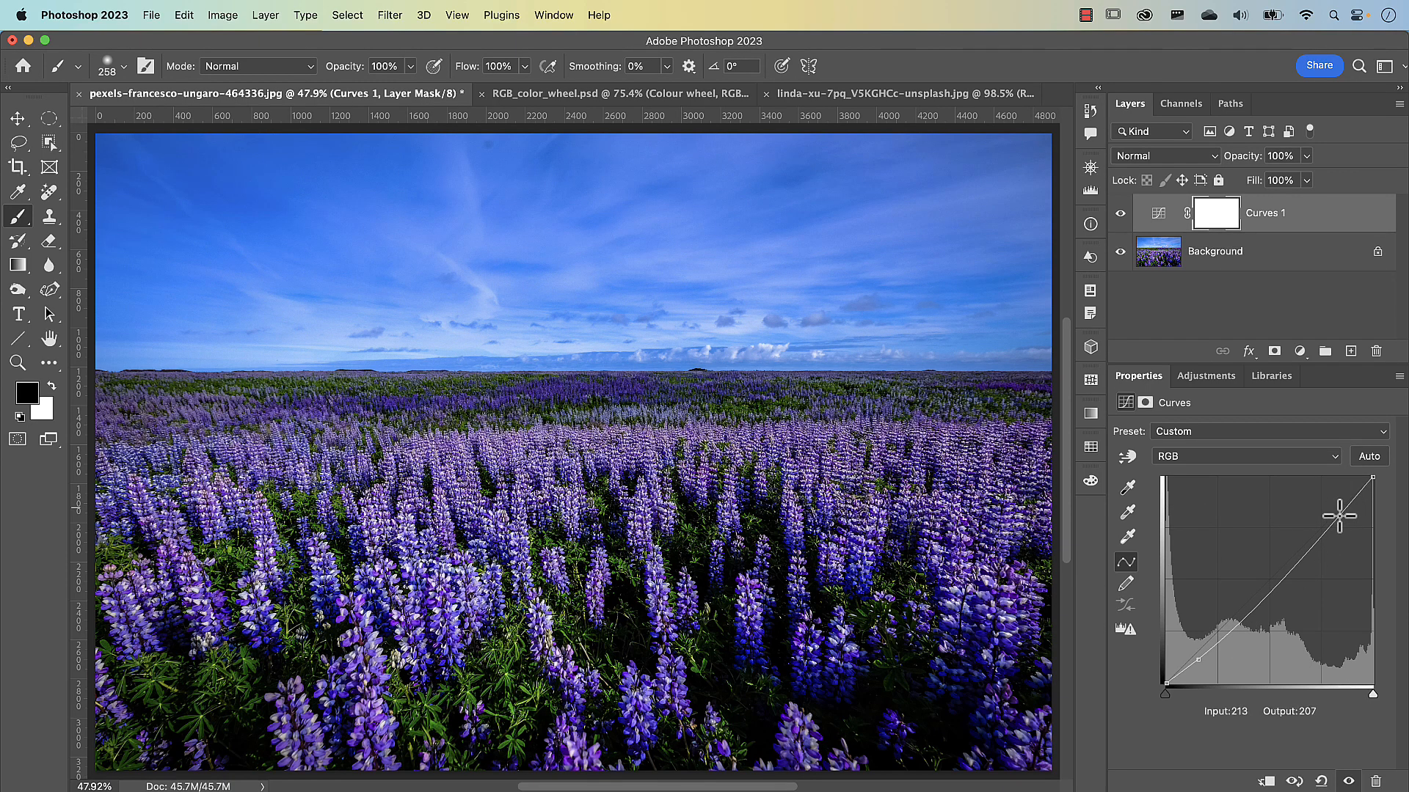
Try adding several extra points along the RGB curve's midtones and highlights, and reset the Curves adjustment to its default.
left_click_drag(1234, 622, 1234, 629)
left_click(1264, 598)
left_click(1302, 557)
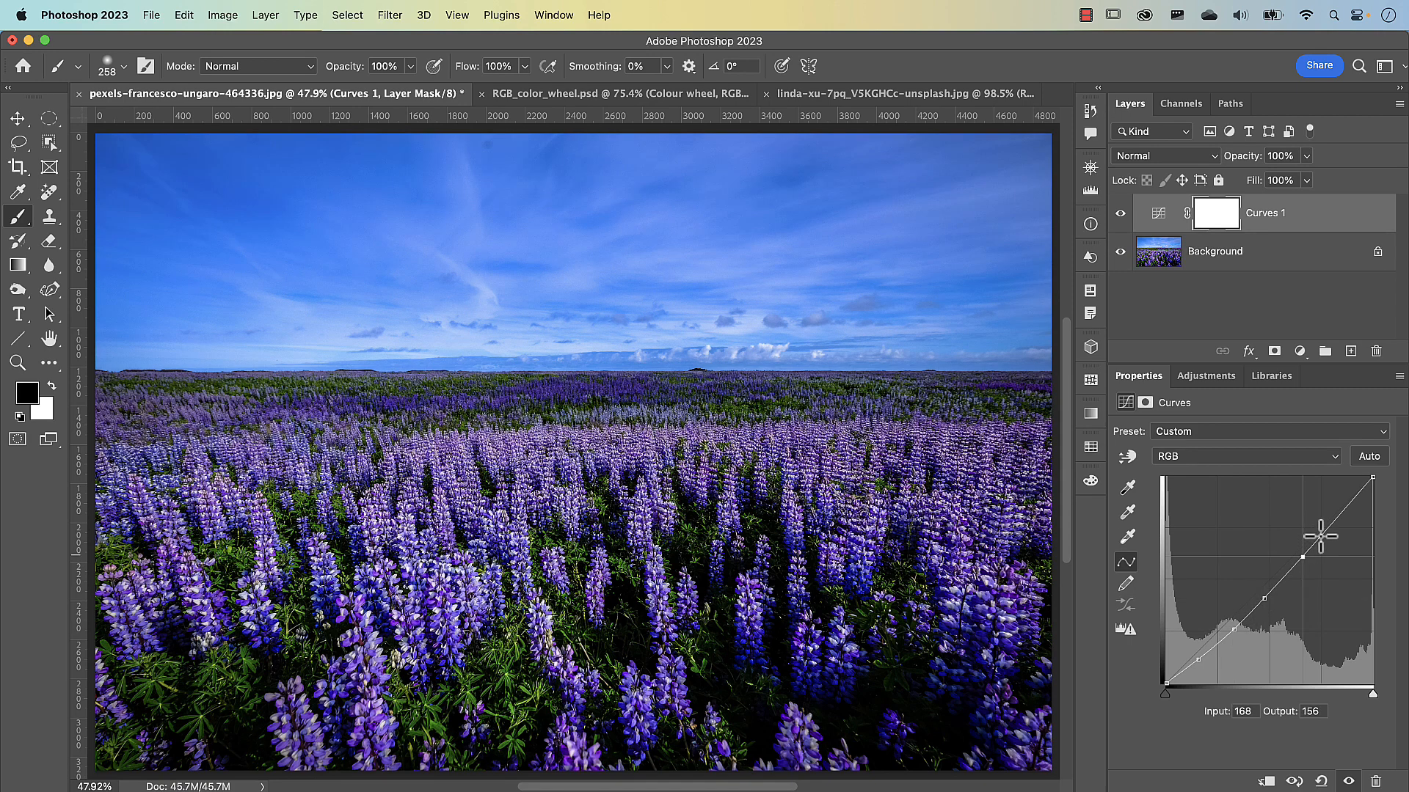
left_click(1322, 533)
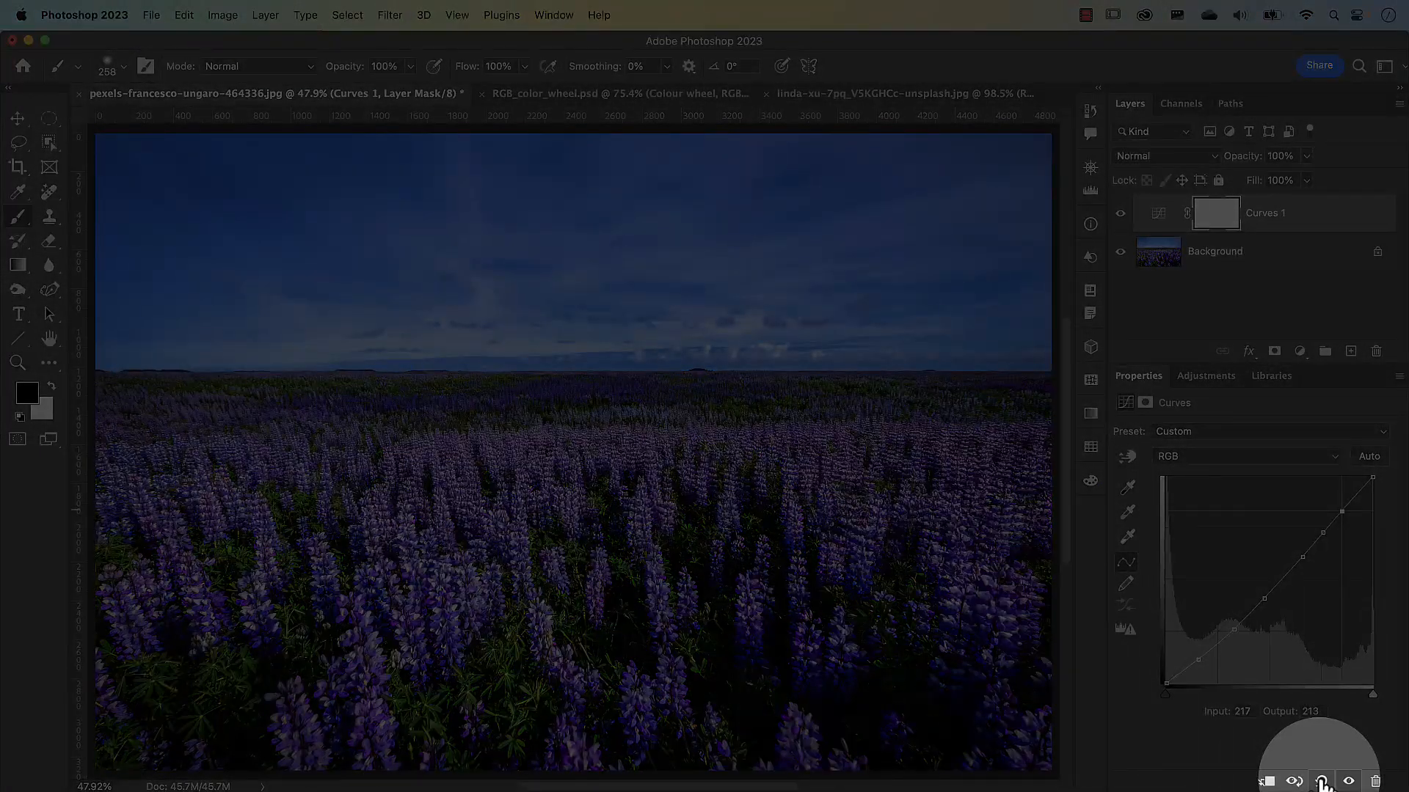
left_click(1322, 782)
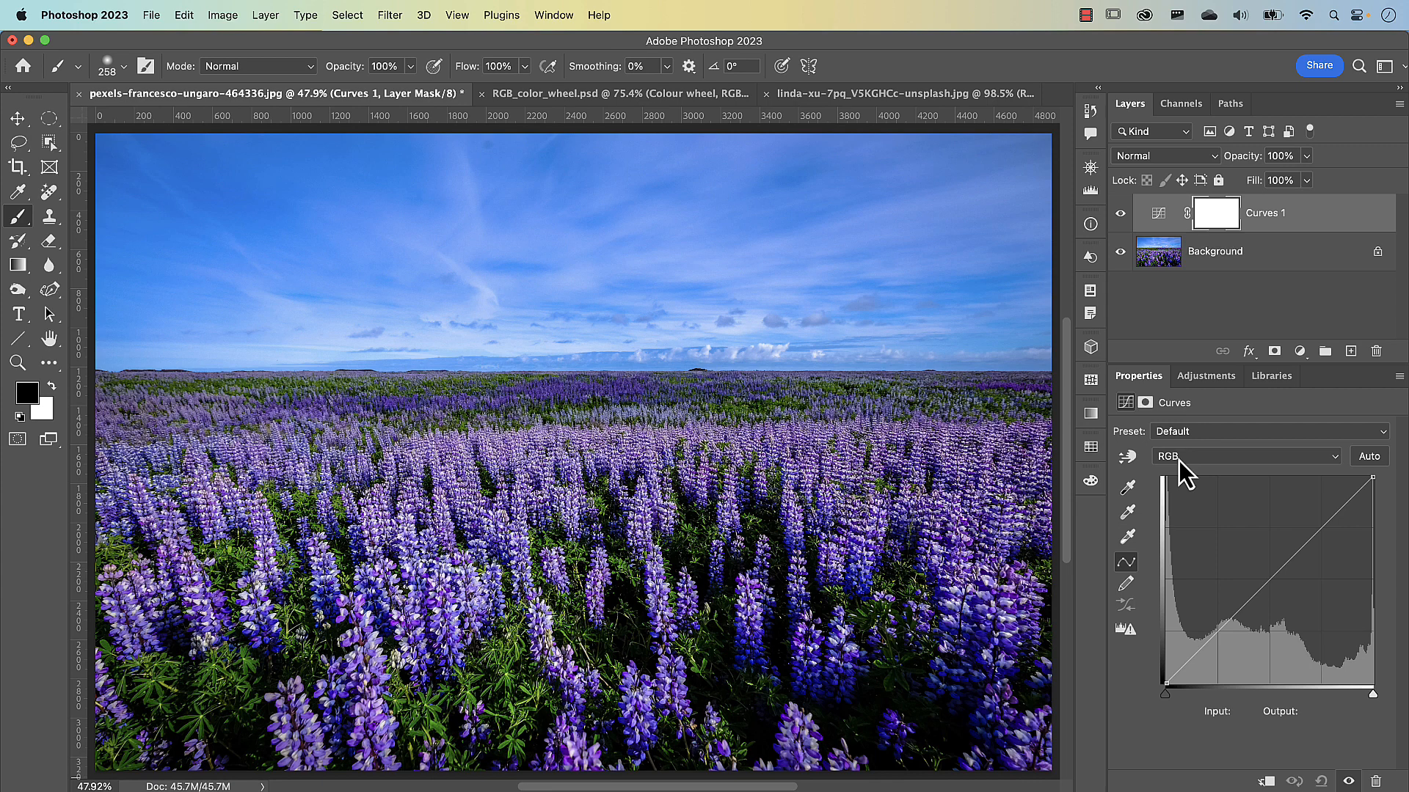
Examine the colour wheel in RGB_color_wheel.psd for opposite colours of each channel, and return to the flower field photo.
left_click(1178, 460)
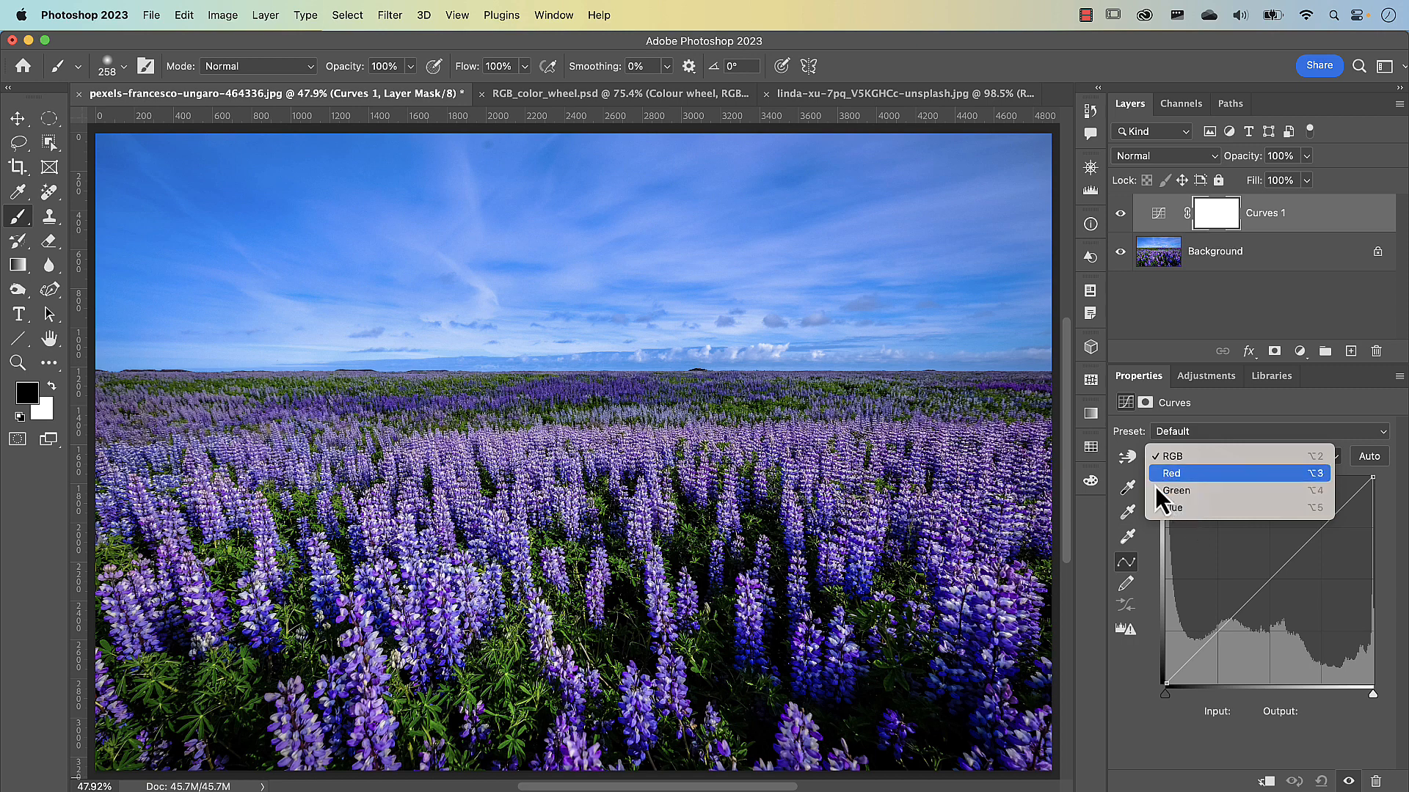
left_click(583, 97)
left_click(583, 97)
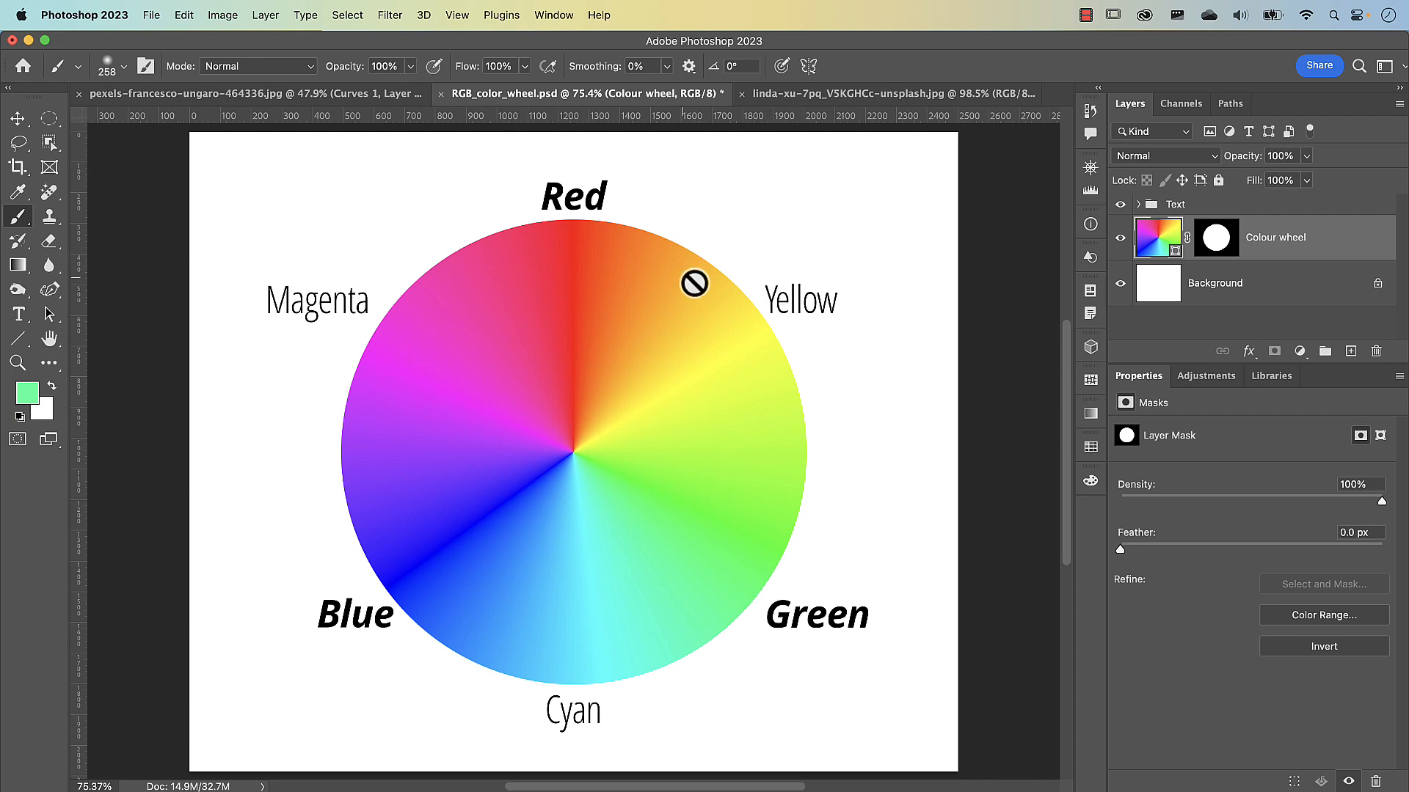
left_click(340, 99)
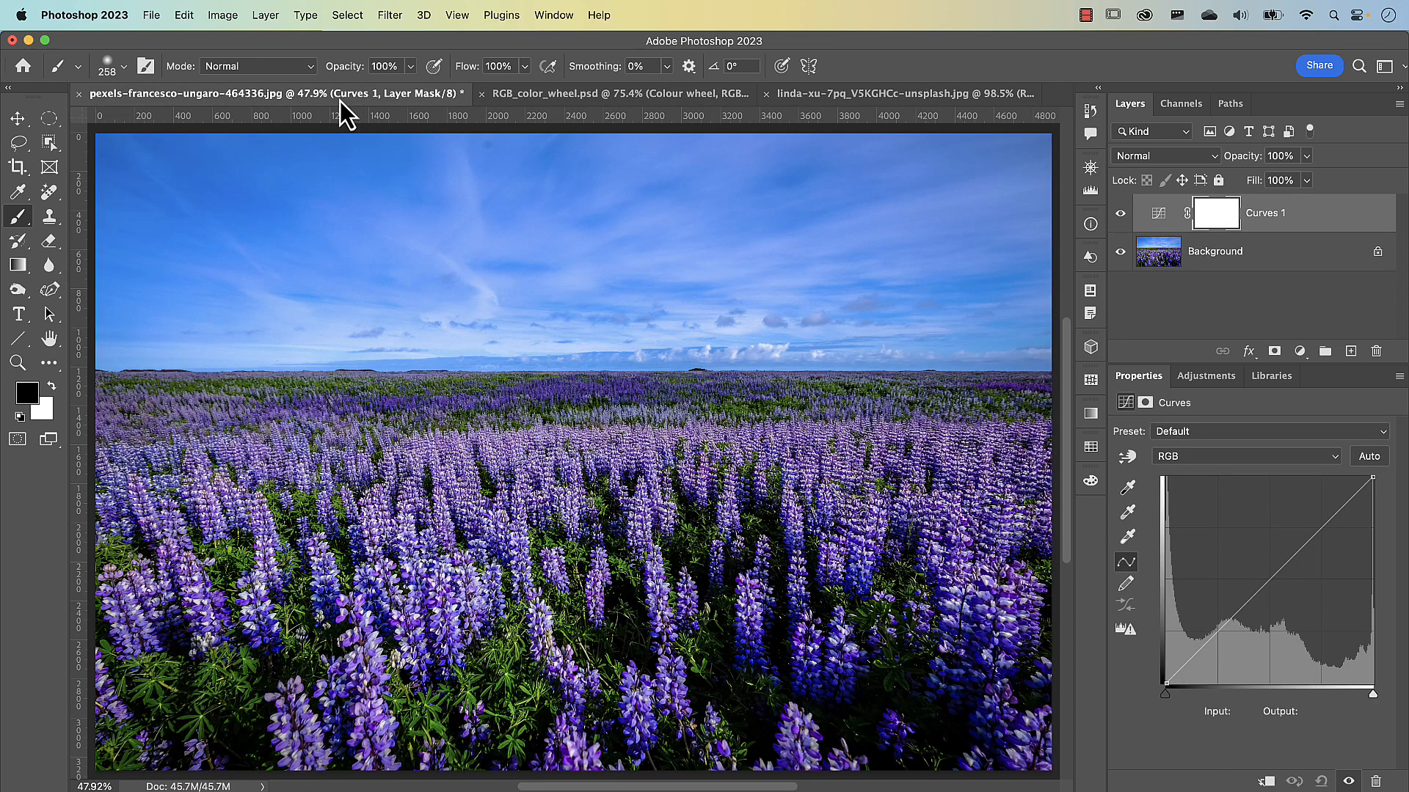
left_click(584, 97)
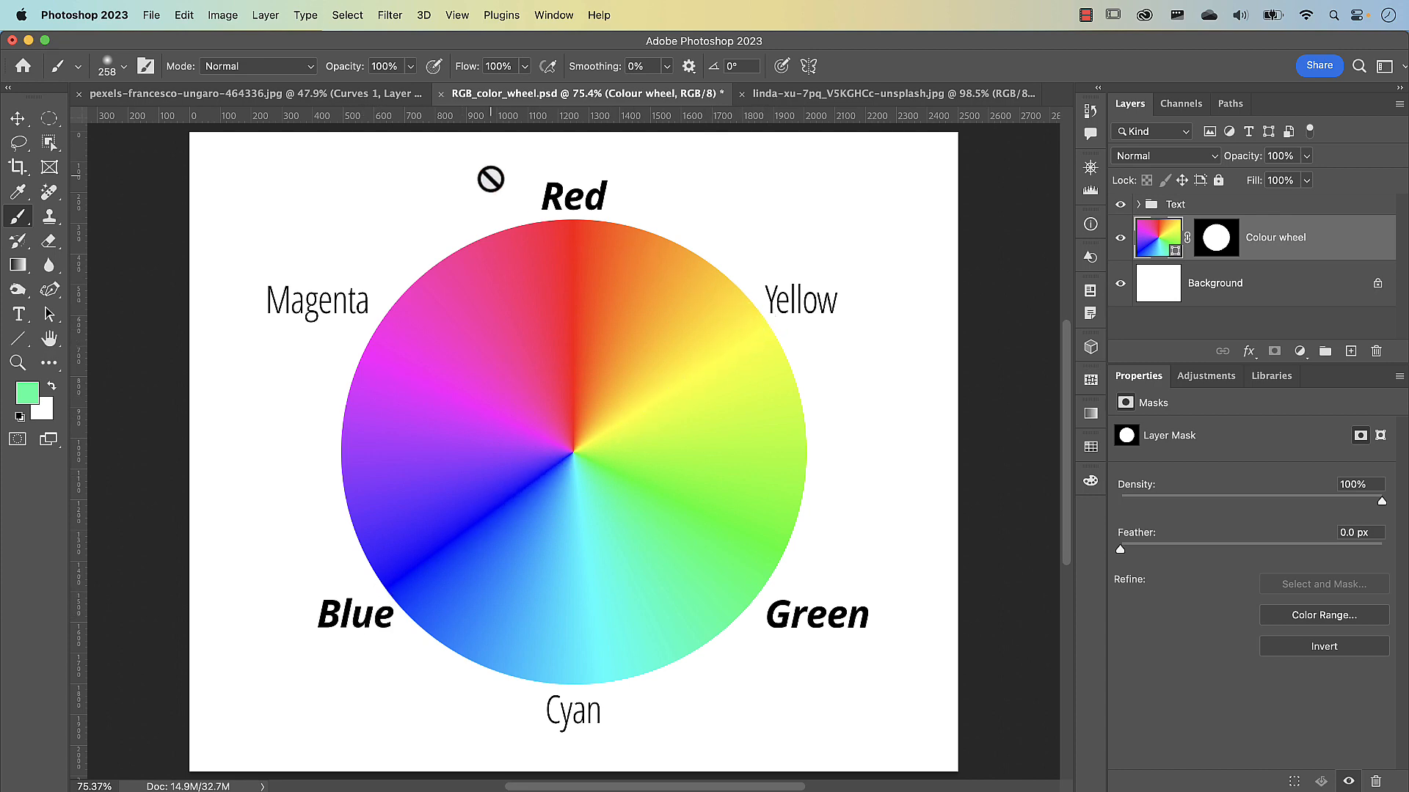
left_click(331, 96)
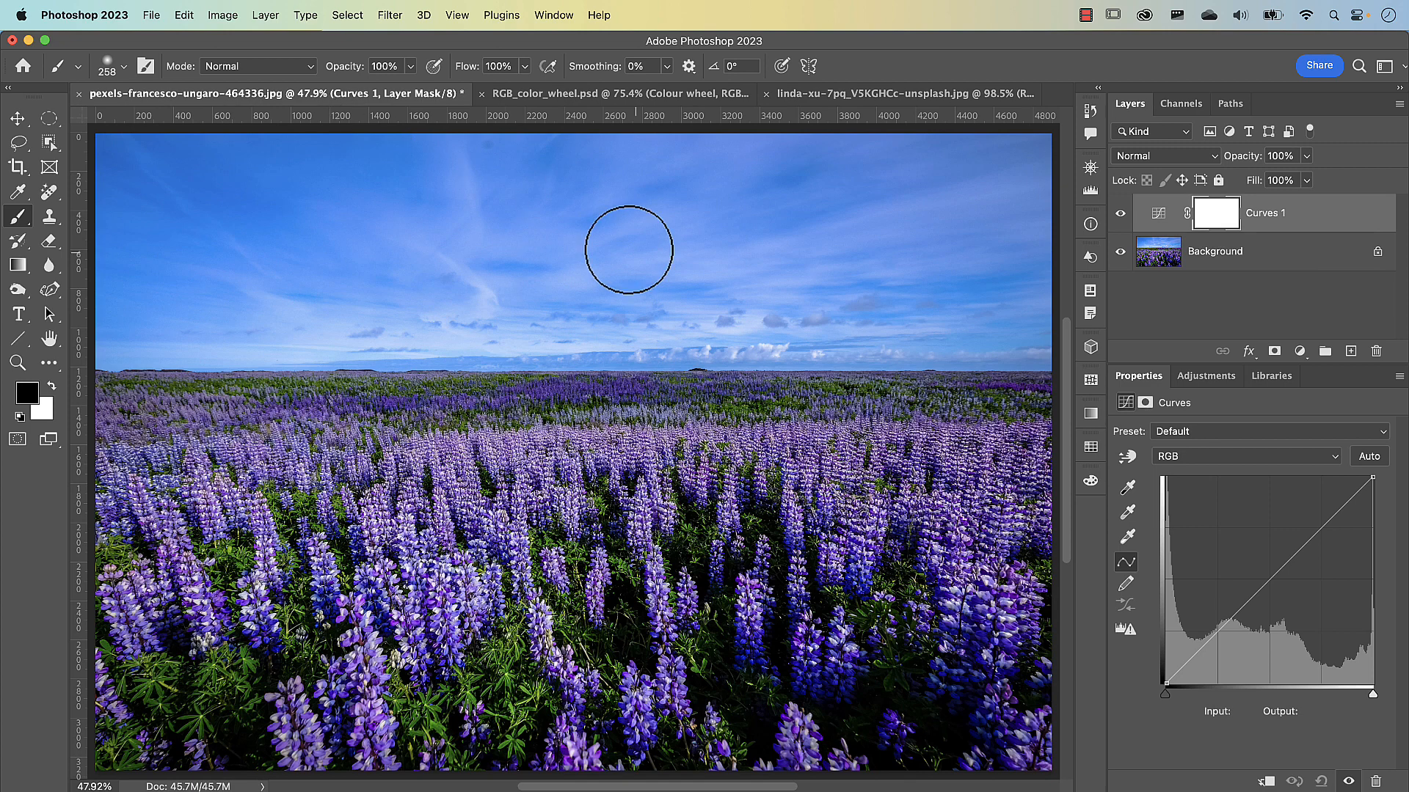
In the Red channel, add a midtone point at input 126, output 158 and a shadow point at input 23, output 47.
left_click(1193, 455)
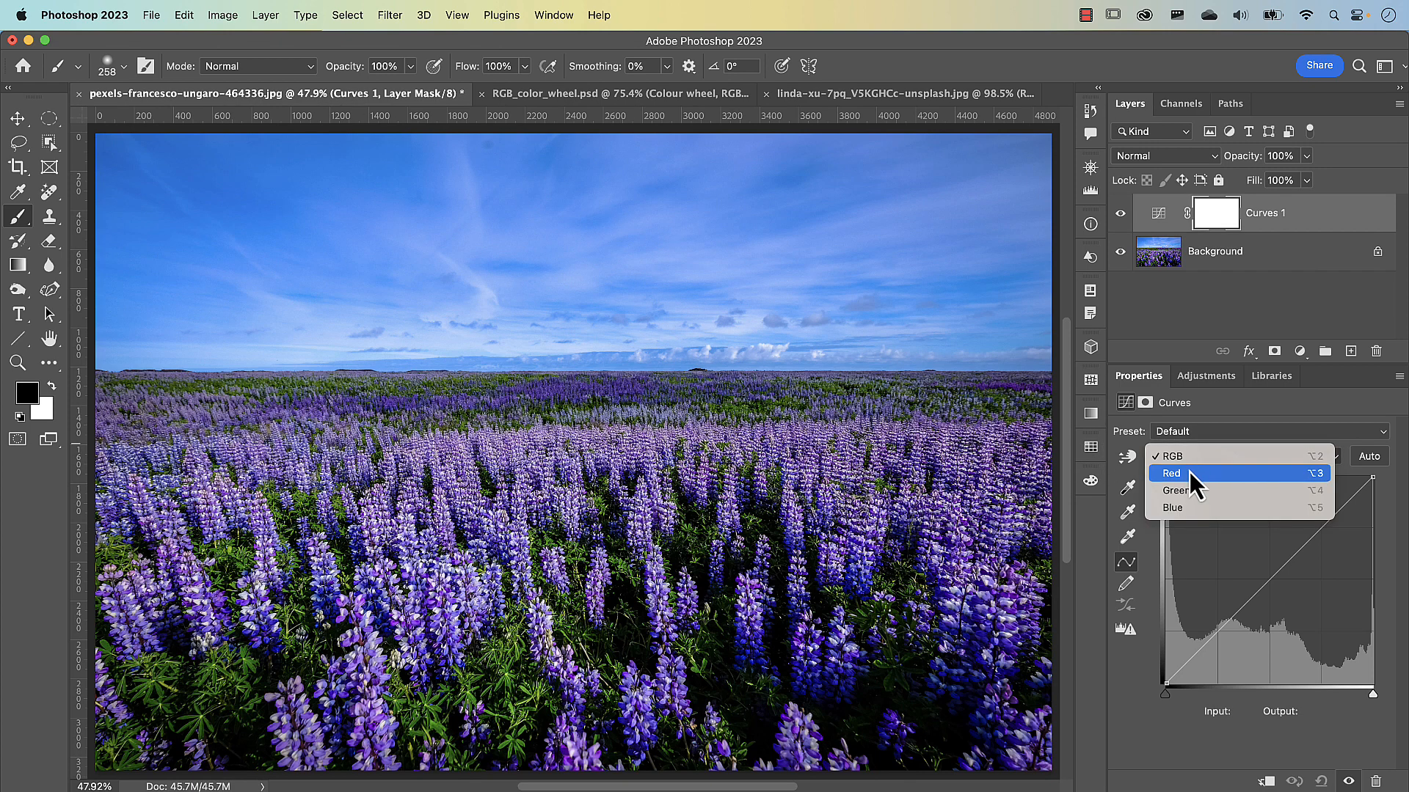
left_click(1189, 472)
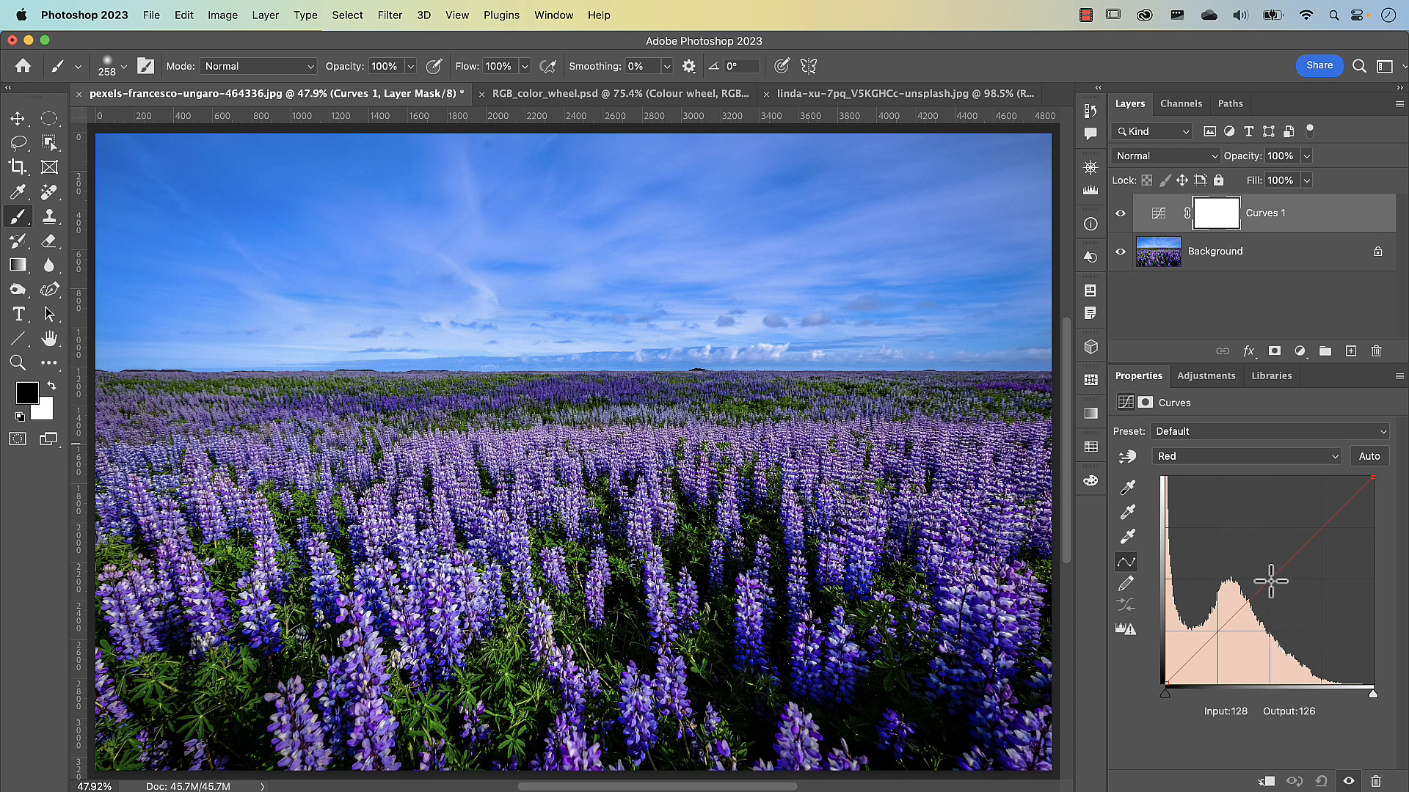
left_click_drag(1267, 582, 1267, 555)
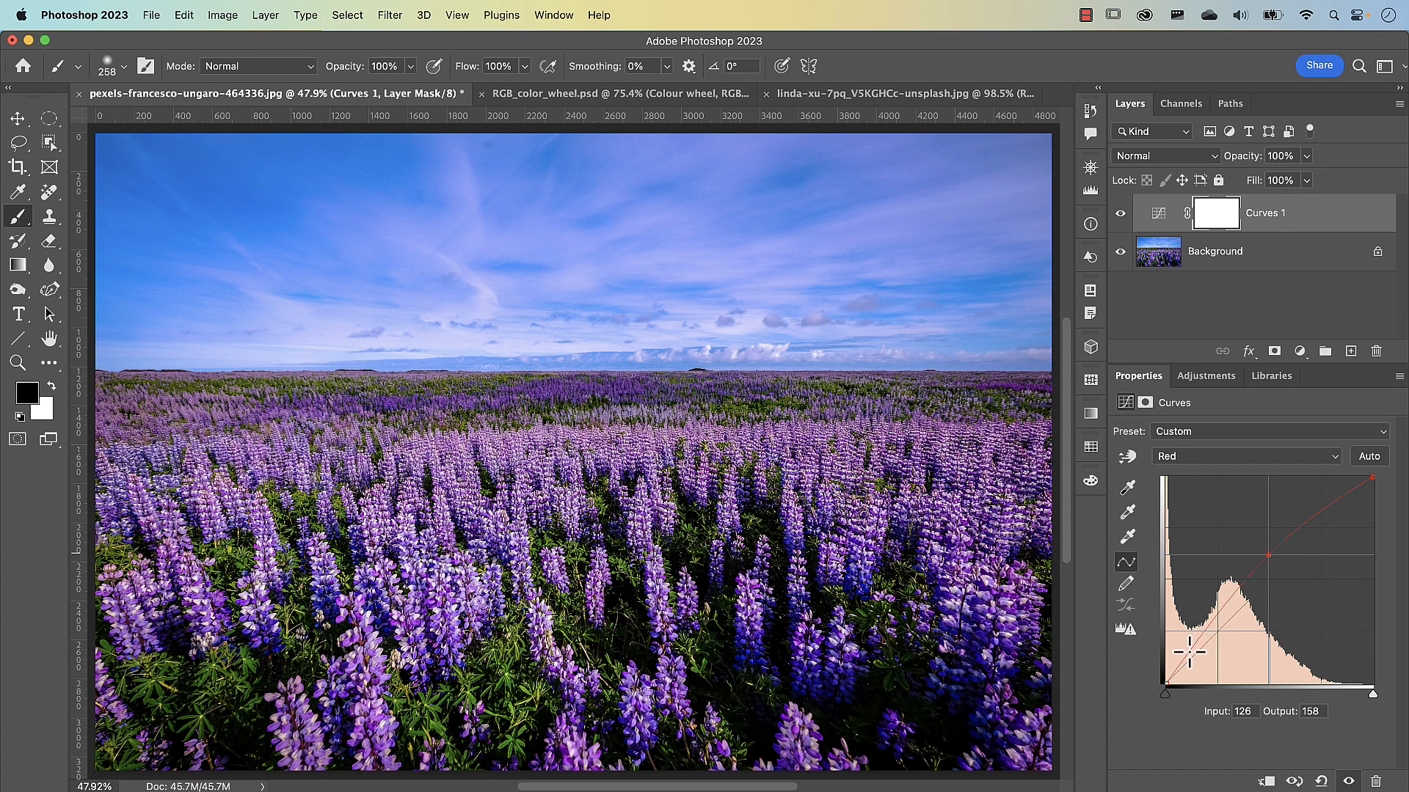
left_click_drag(1189, 651, 1185, 646)
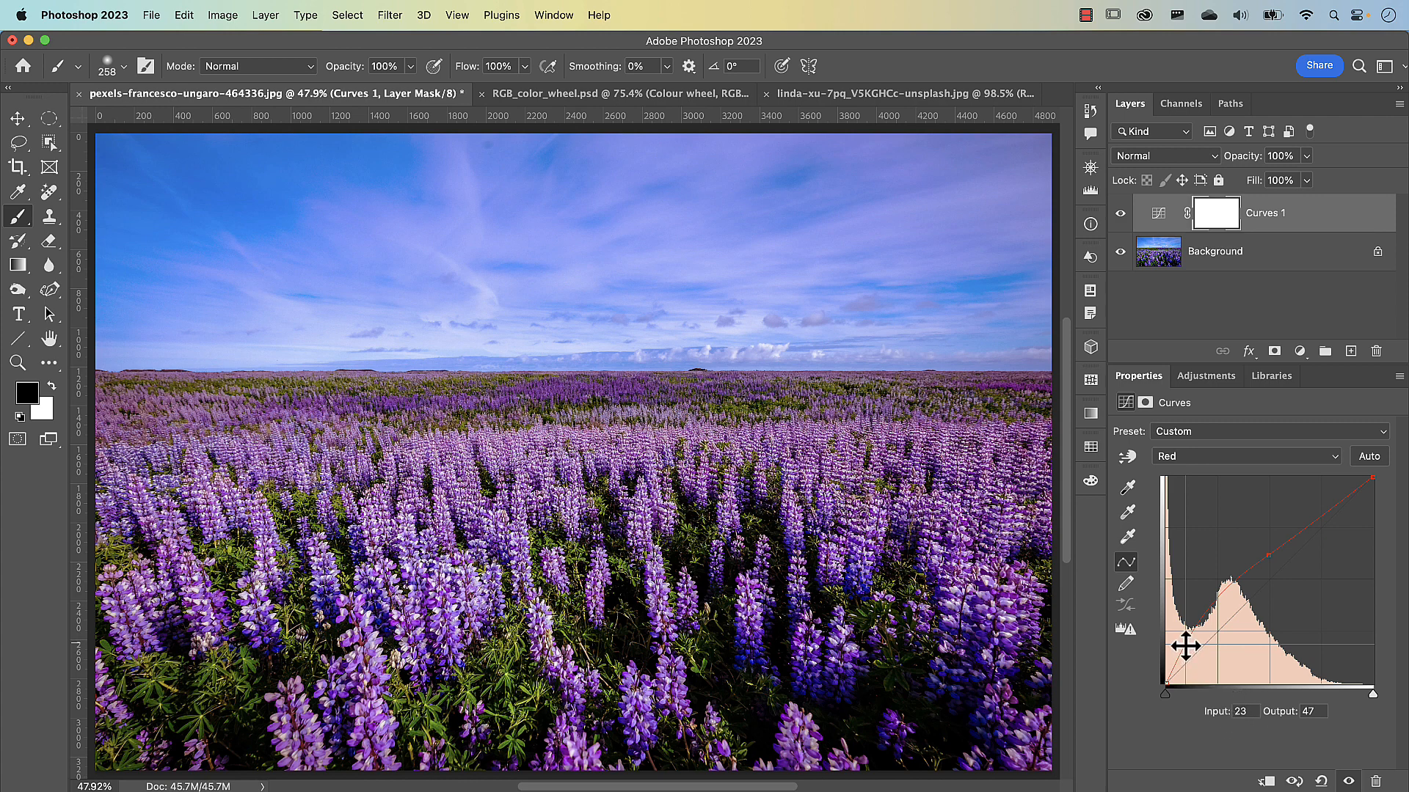
In the Blue channel, add a midtone point and lower it to input 151, output 107.
left_click(1244, 457)
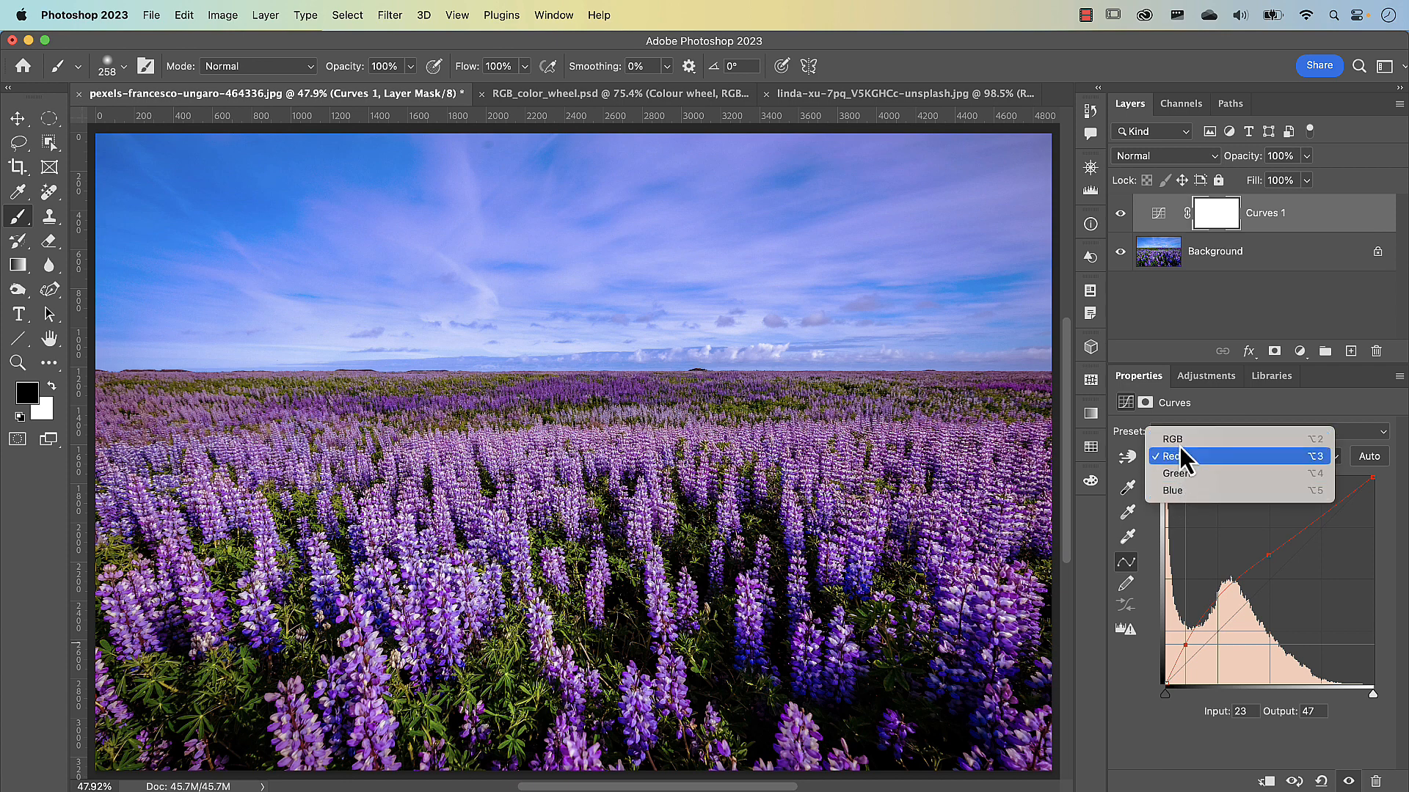
left_click(1181, 491)
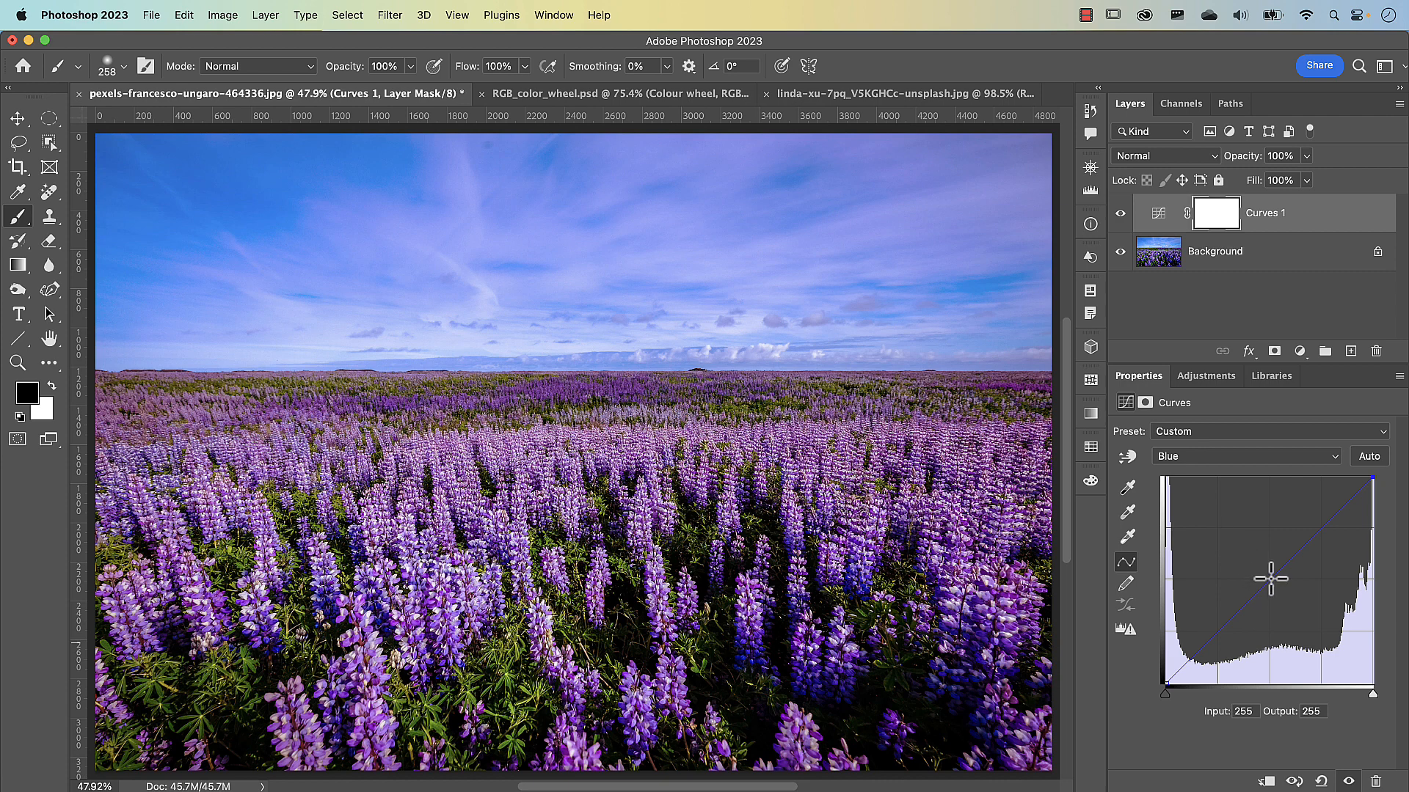
left_click_drag(1270, 579, 1292, 604)
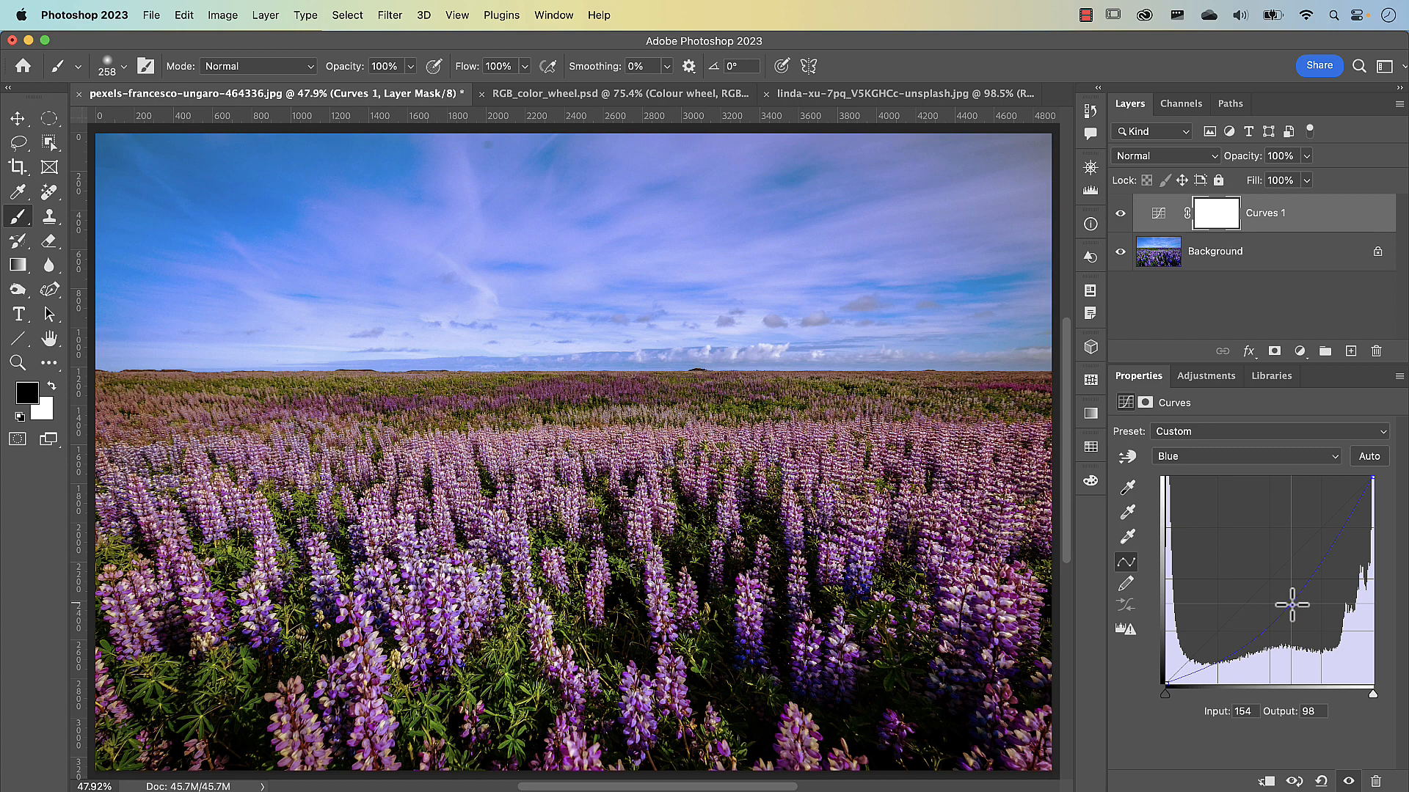
mouse_move(1292, 605)
left_mouse_down()
mouse_move(1305, 619)
mouse_move(1277, 587)
mouse_move(1289, 598)
left_mouse_up()
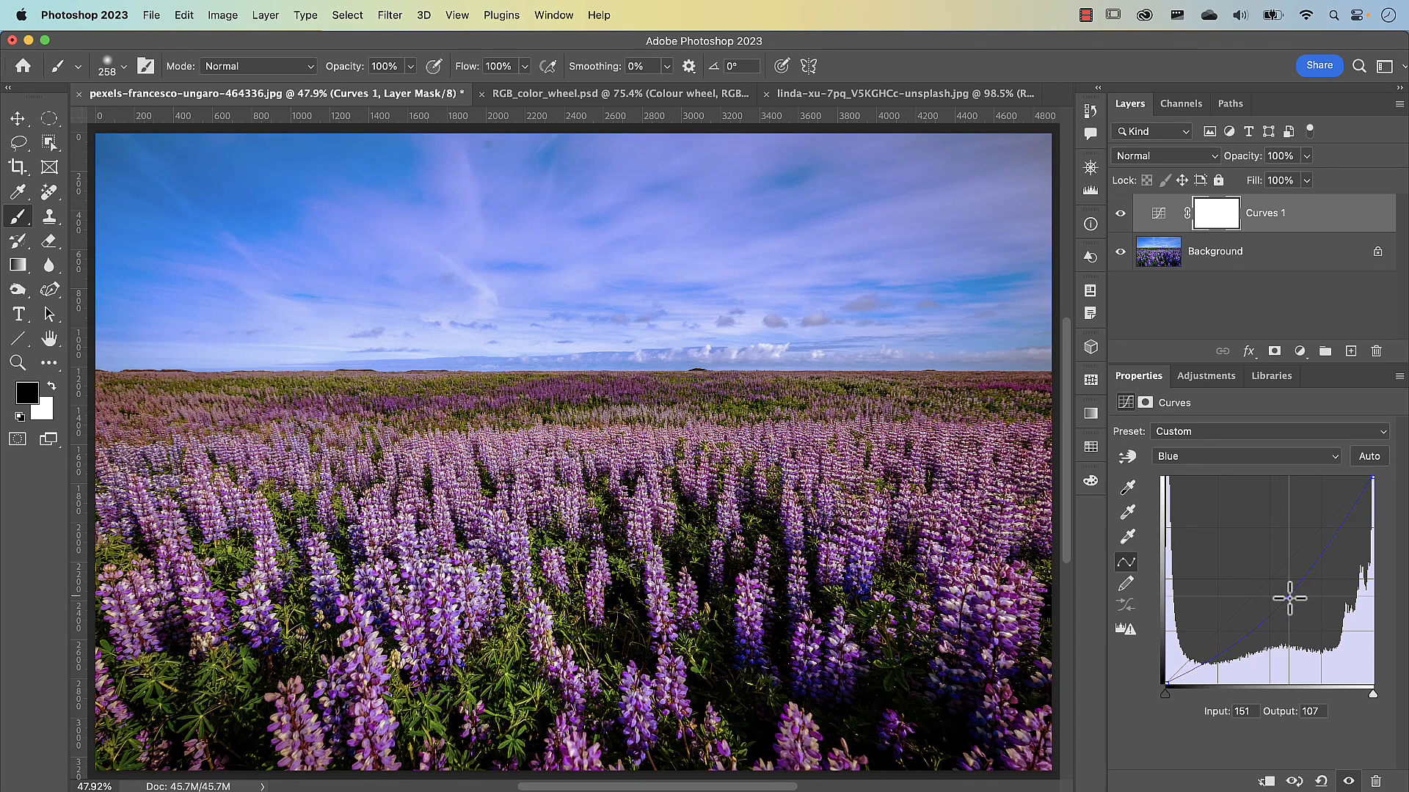
In the Red channel, add a point at input 50, output 106 and move the midtone point to input 105, output 175.
left_click(1186, 457)
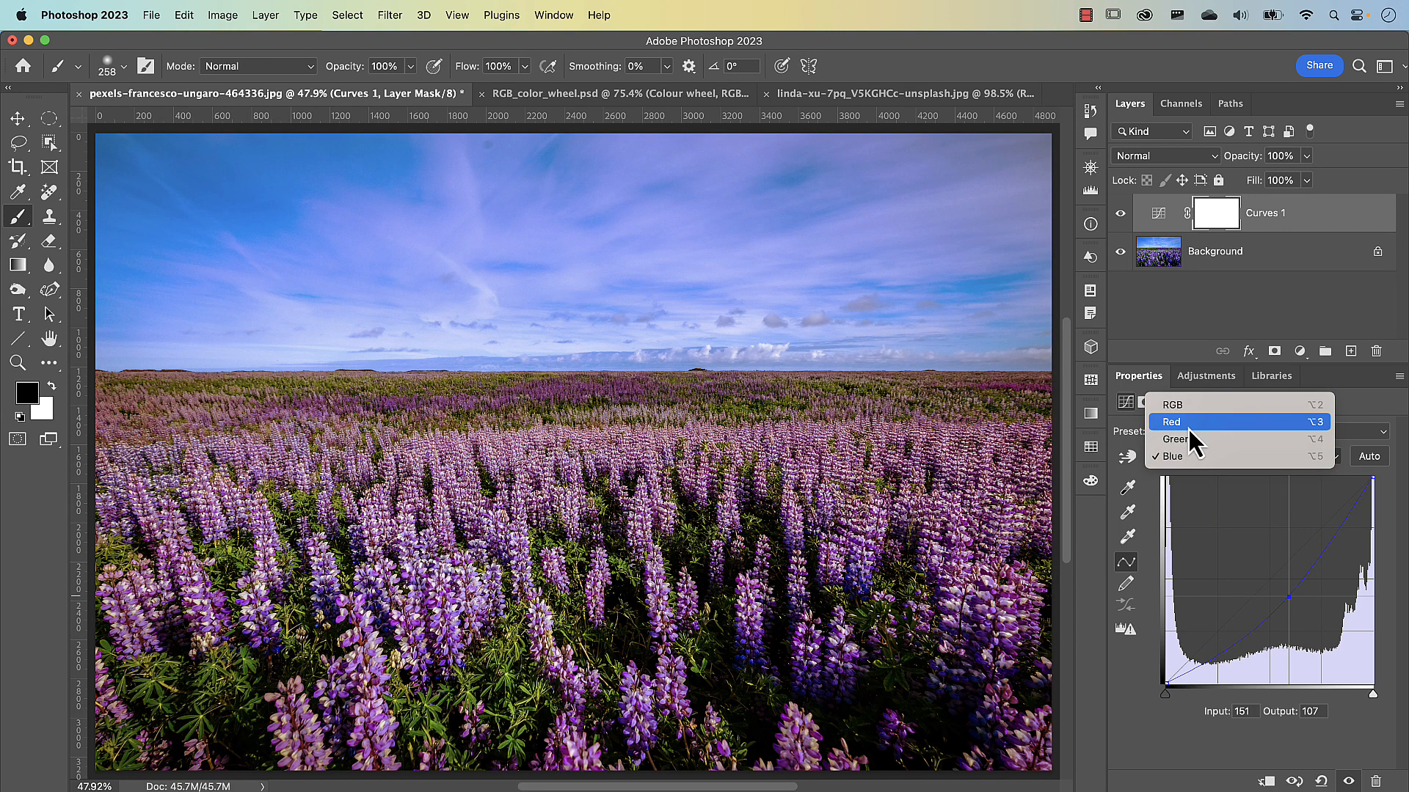
left_click(1185, 423)
left_click_drag(1271, 559, 1259, 538)
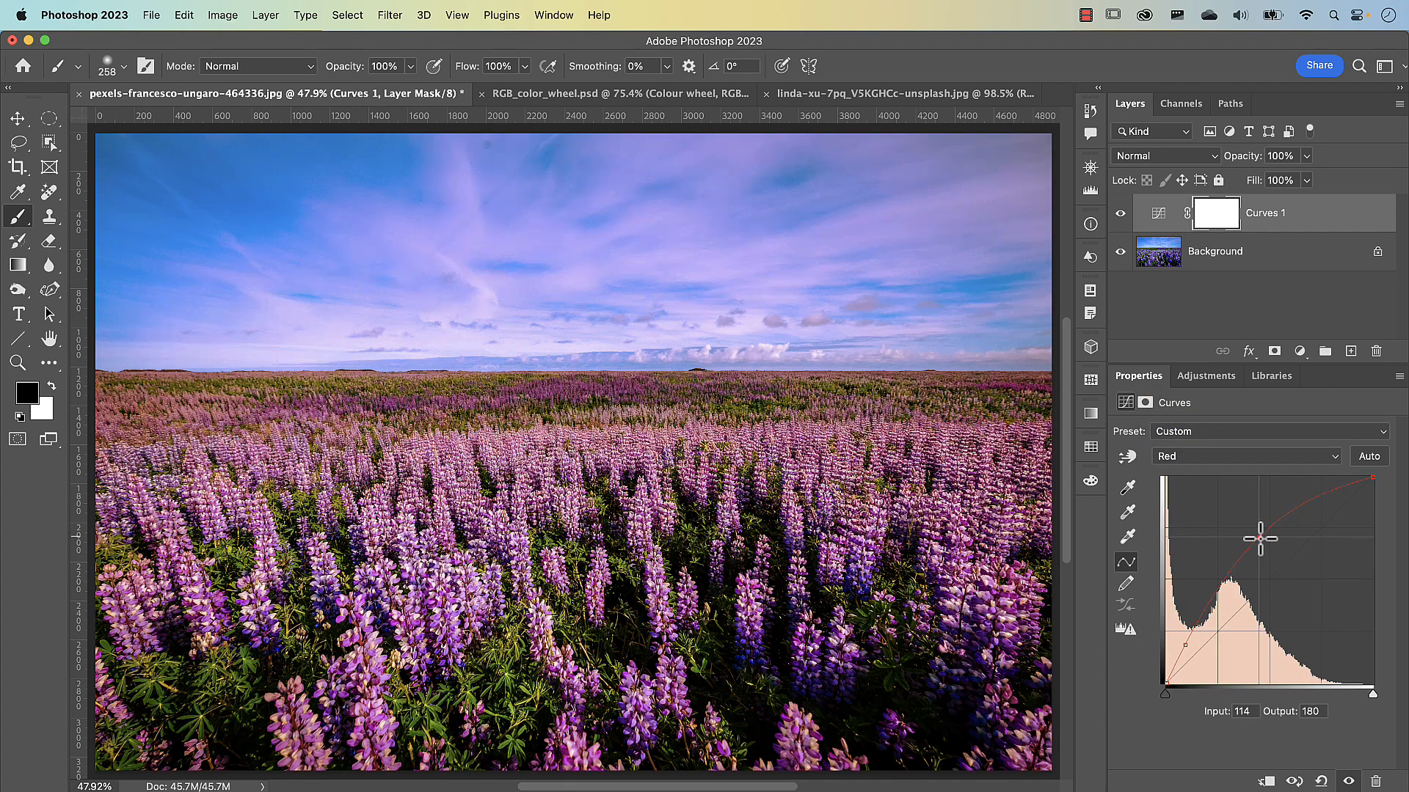
left_click(1184, 649)
left_click_drag(1201, 585, 1206, 598)
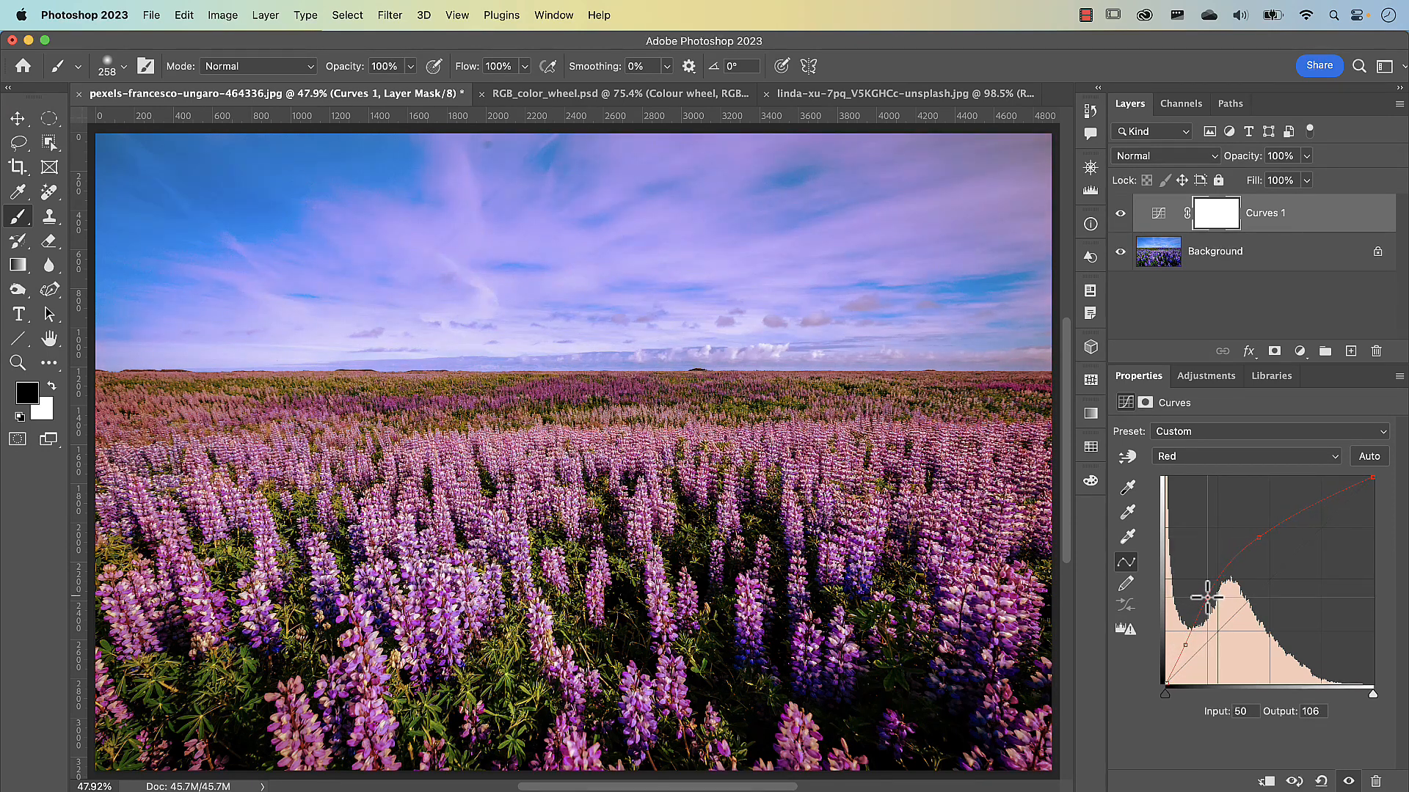
left_click_drag(1256, 538, 1239, 544)
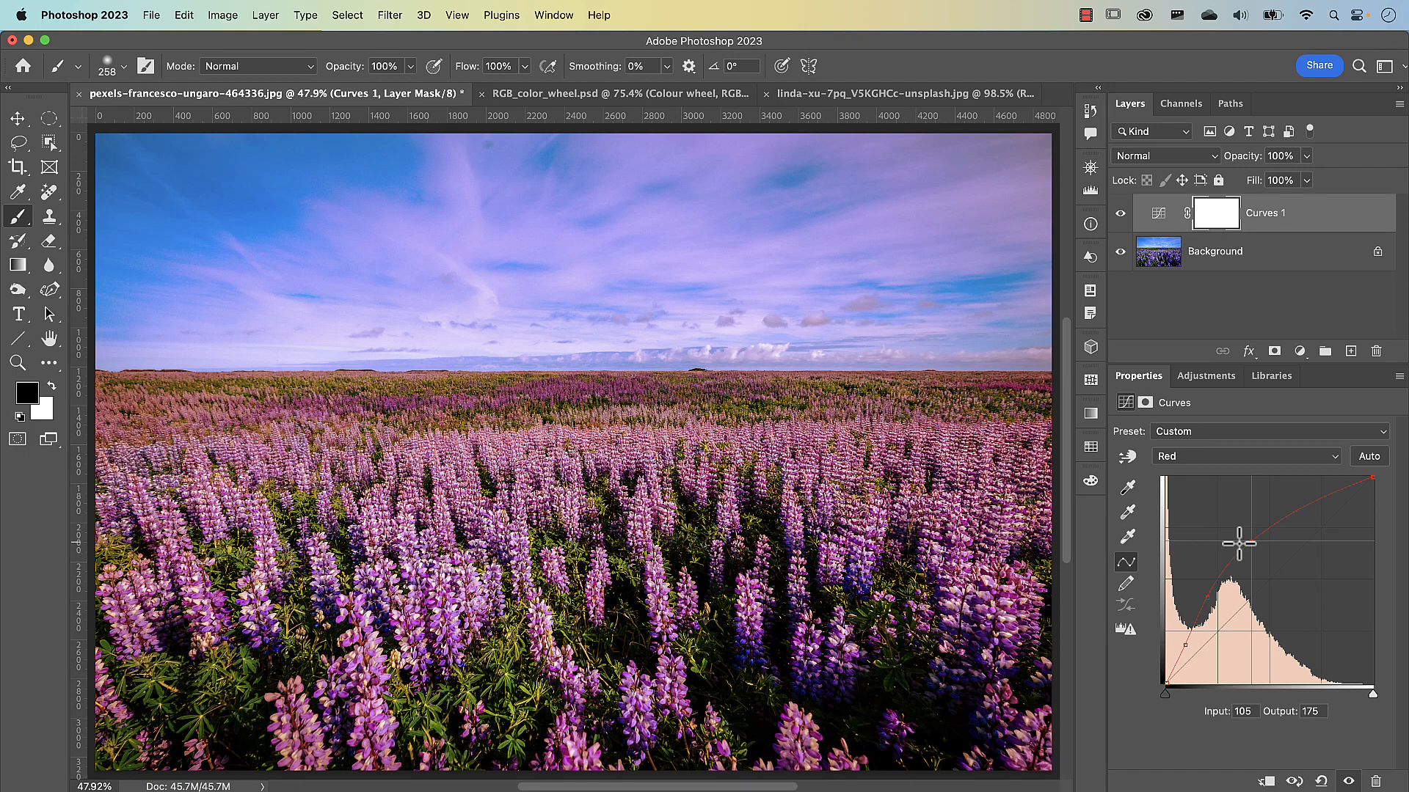
Switch the Curves adjustment back to the composite RGB channel.
left_click(1211, 459)
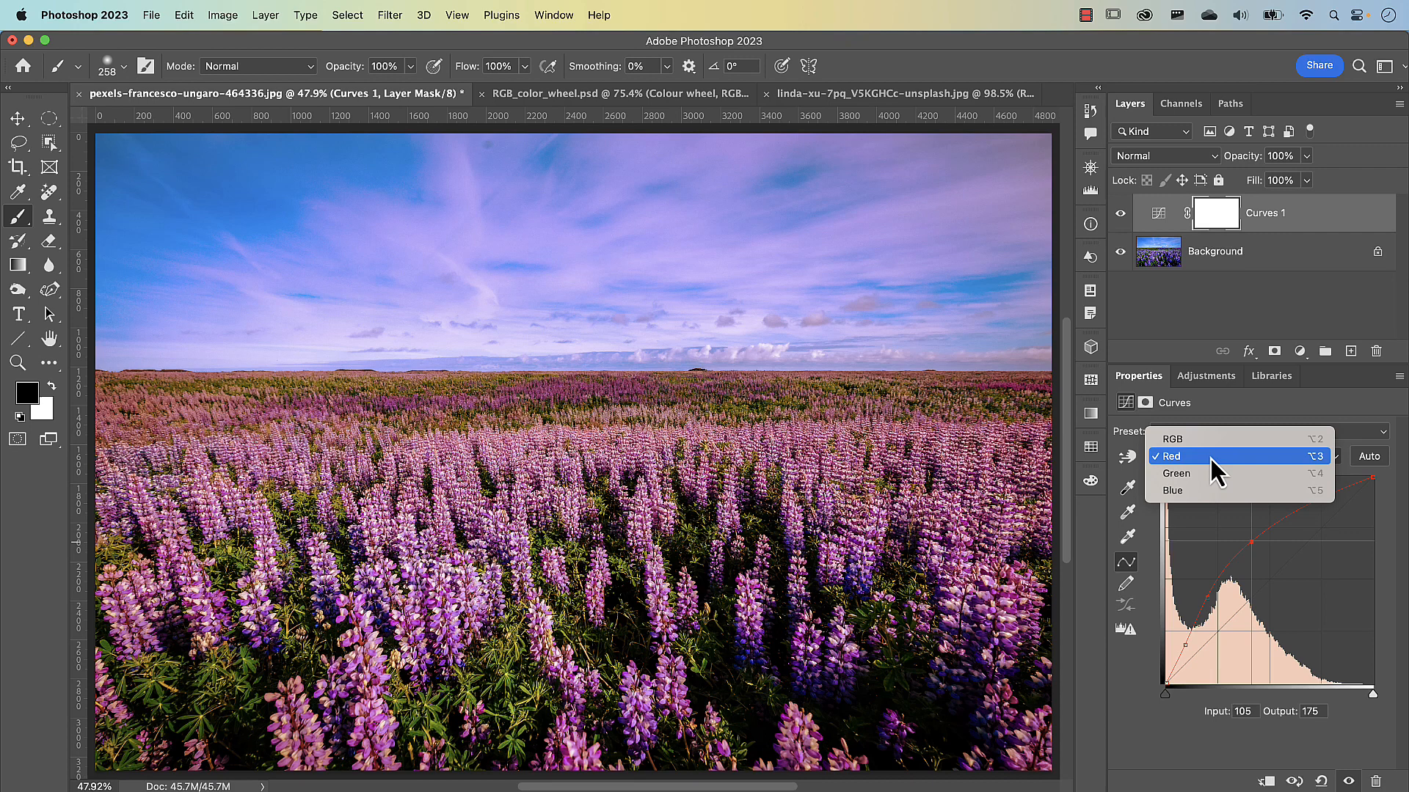
left_click(1170, 443)
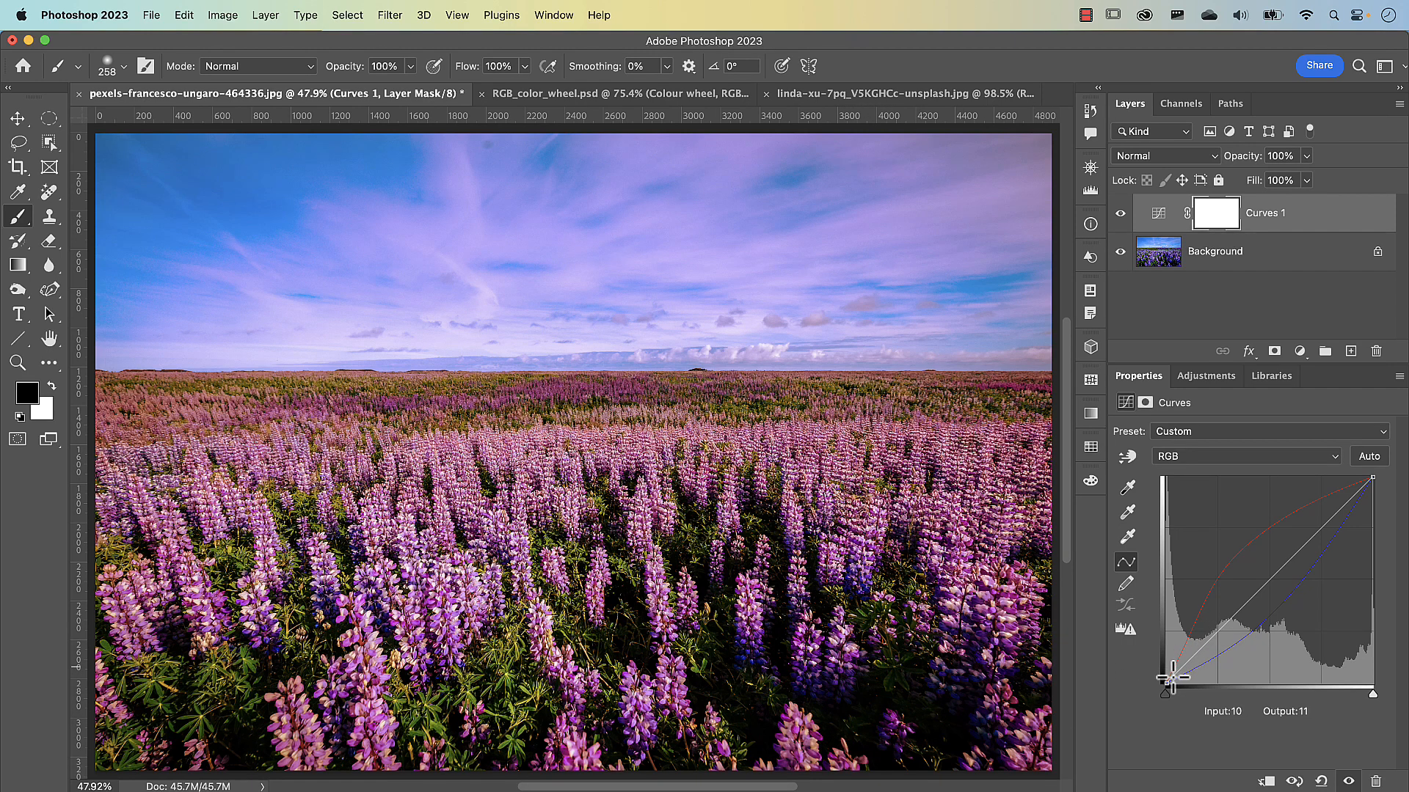
In the composite RGB curve, raise the black point to output 17 and lower the white point to output 233.
left_click_drag(1163, 683, 1159, 670)
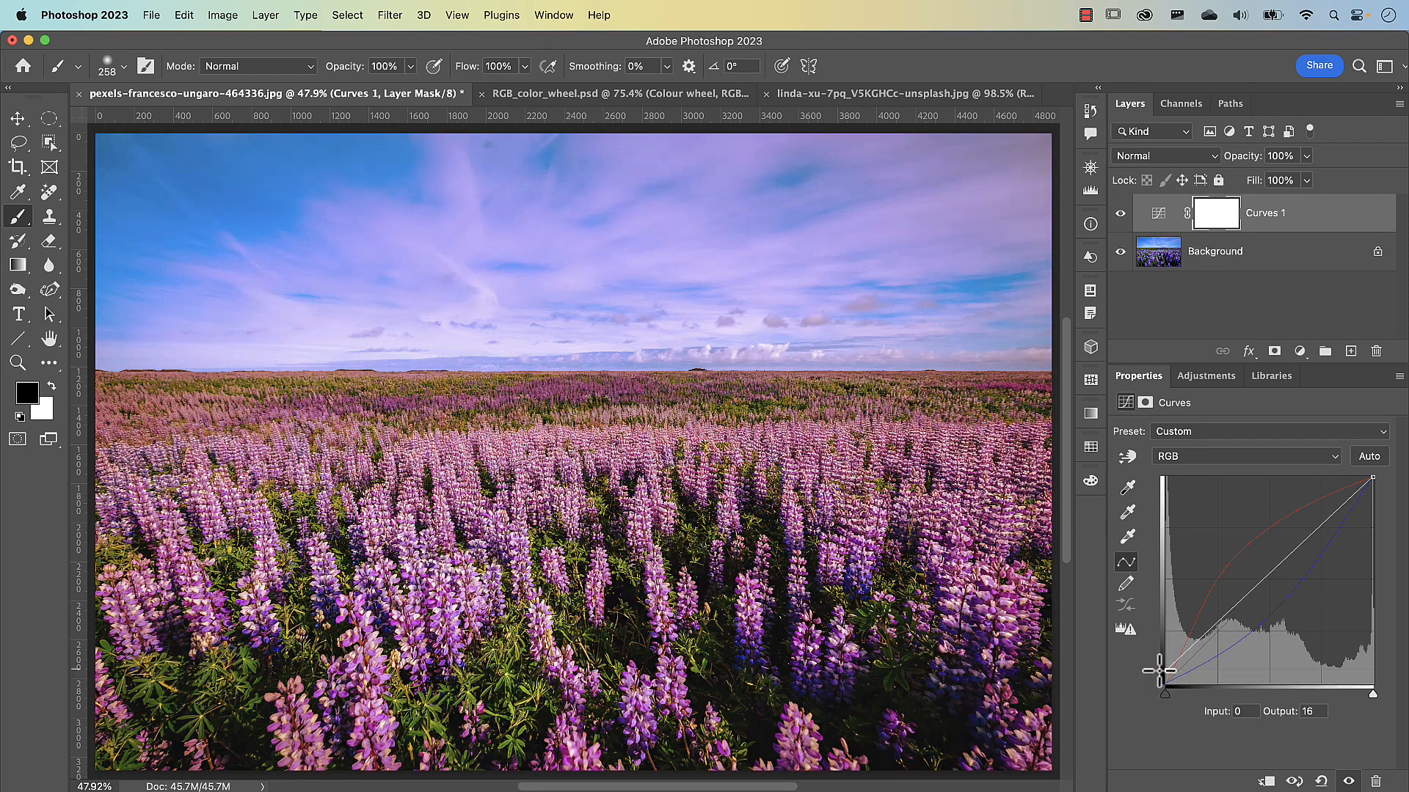
left_click(1374, 478)
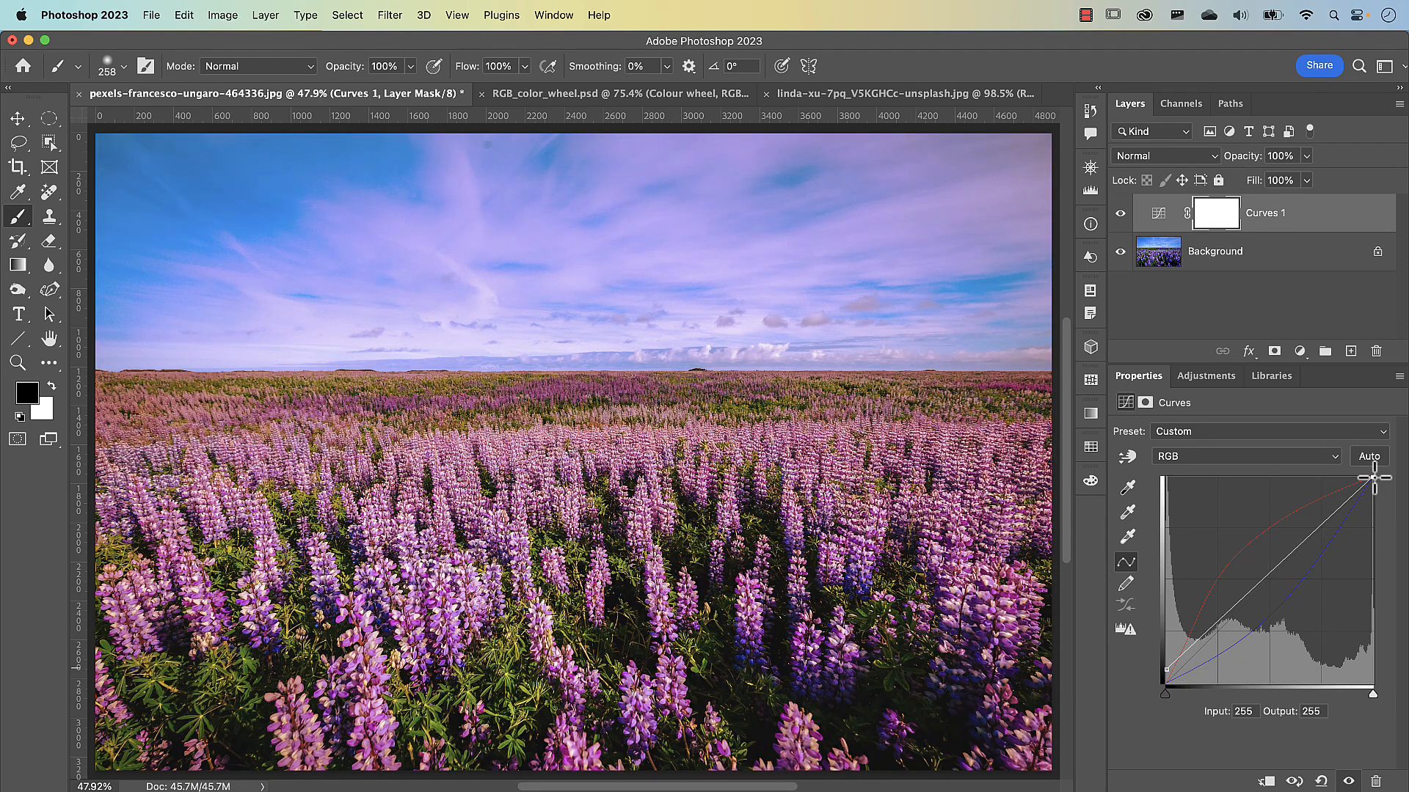
left_click_drag(1373, 478, 1380, 496)
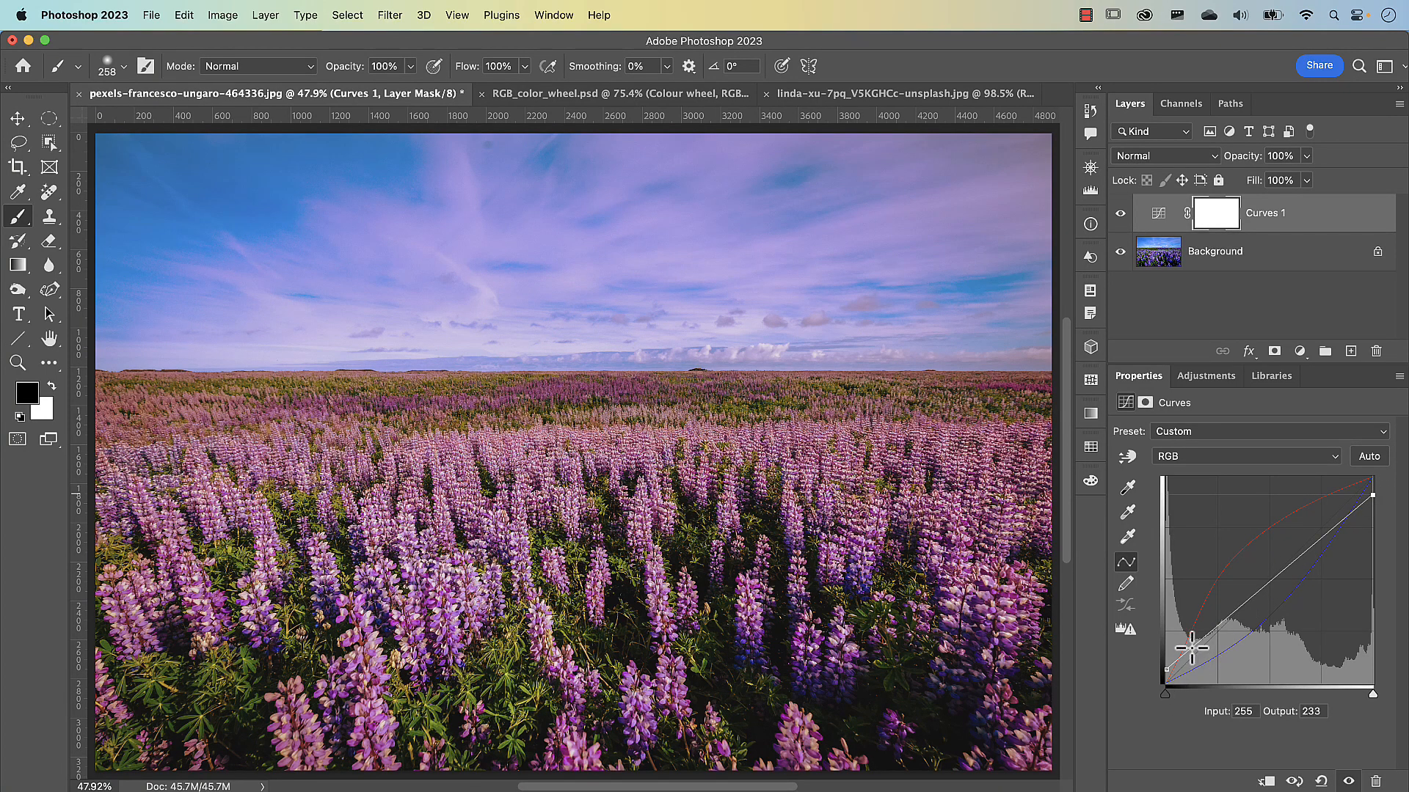
Add a shadow point at input 26, output 46 and a midtone point at input 115, output 125 to the RGB curve.
left_click_drag(1189, 650, 1188, 646)
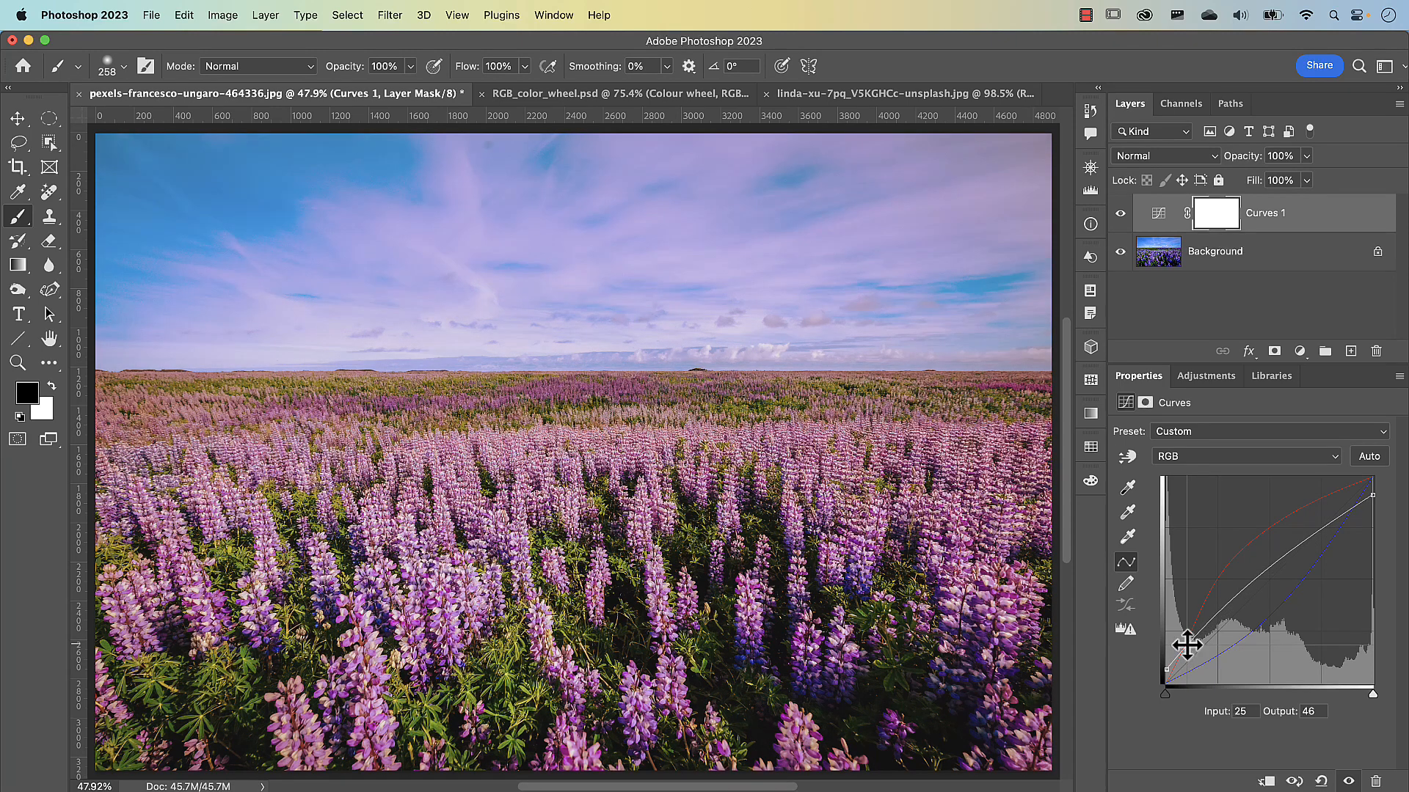
left_click(1260, 584)
left_click_drag(1261, 584, 1260, 585)
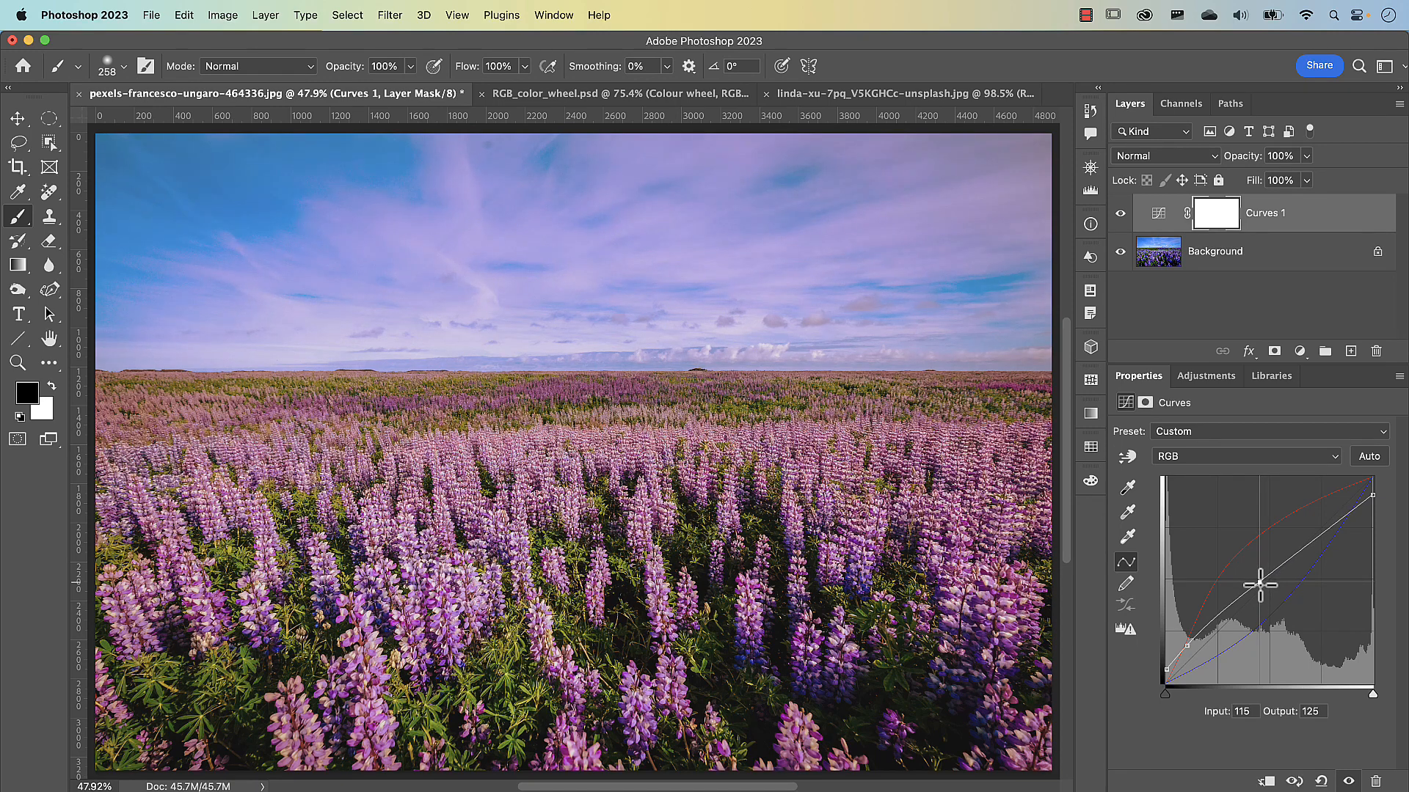
left_click(1188, 645)
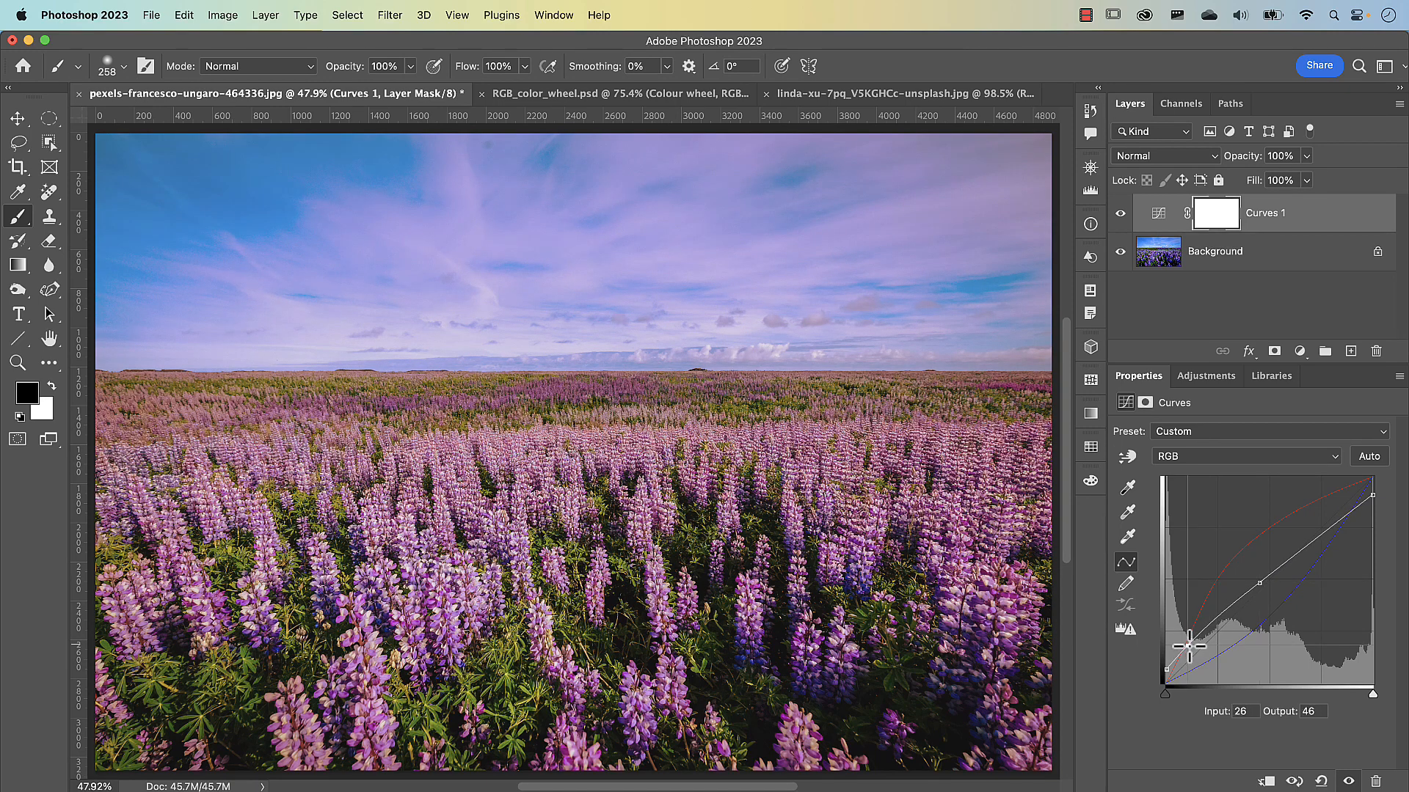
left_click(1166, 669)
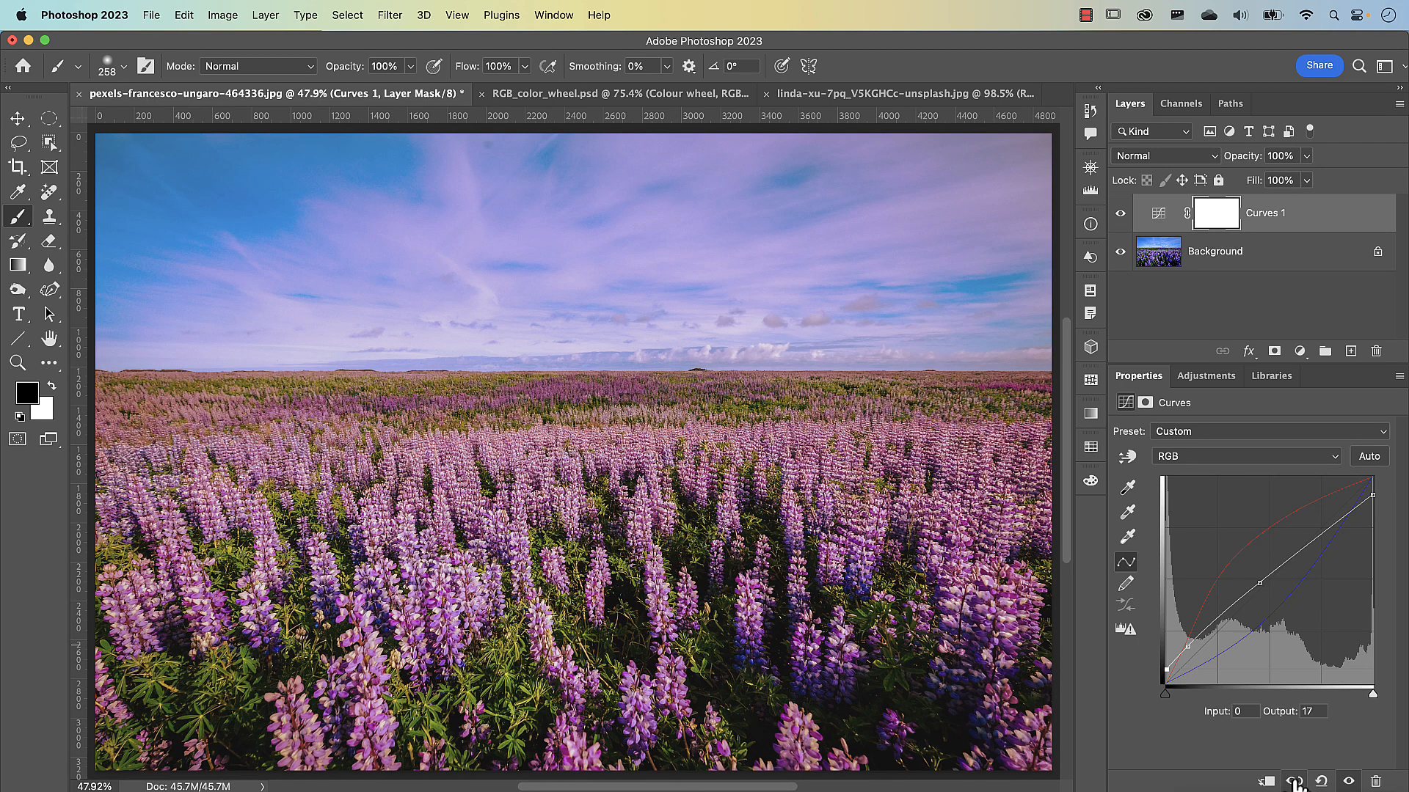
Compare the flower photo with and without the Curves adjustment using the previous-state view and the layer's visibility.
left_click(1295, 784)
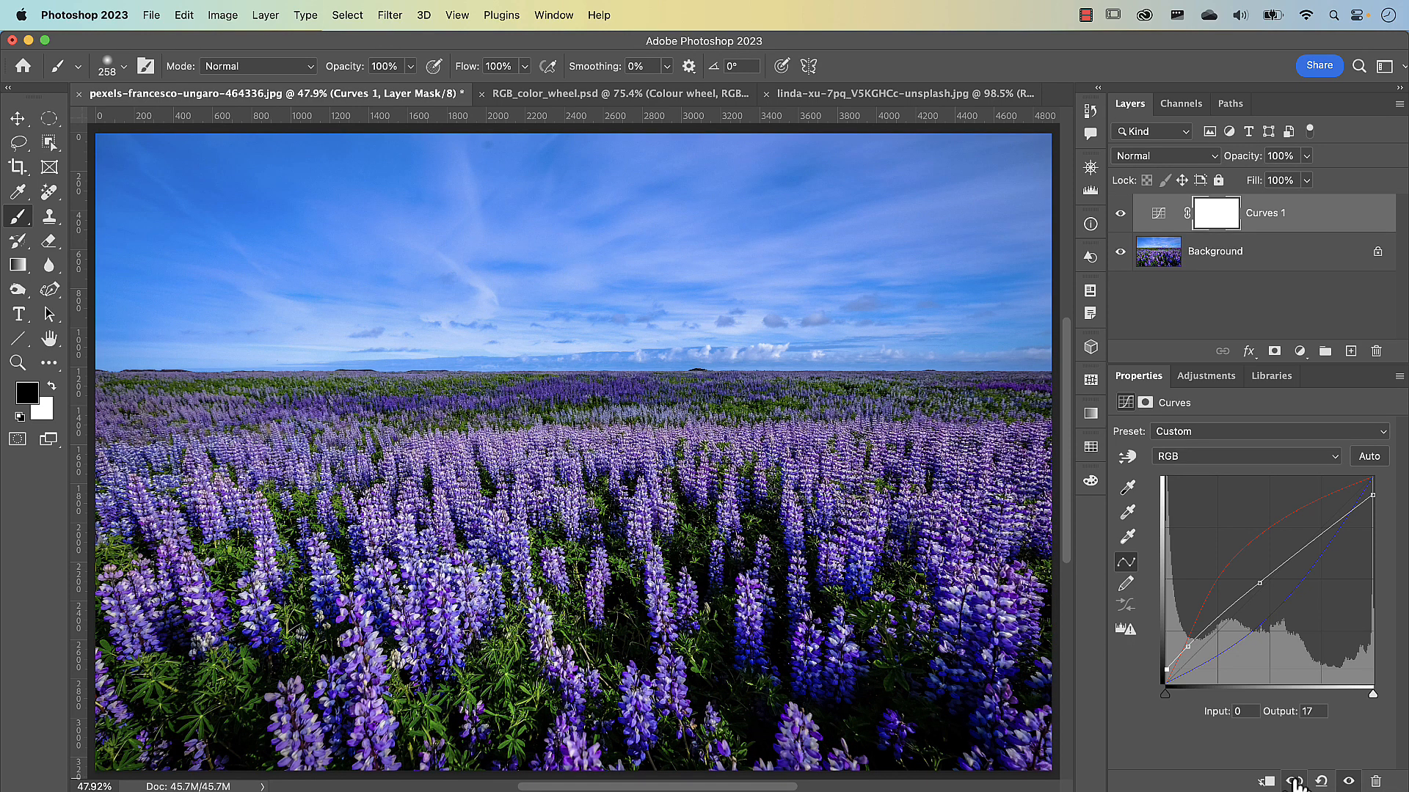
left_click(1295, 784)
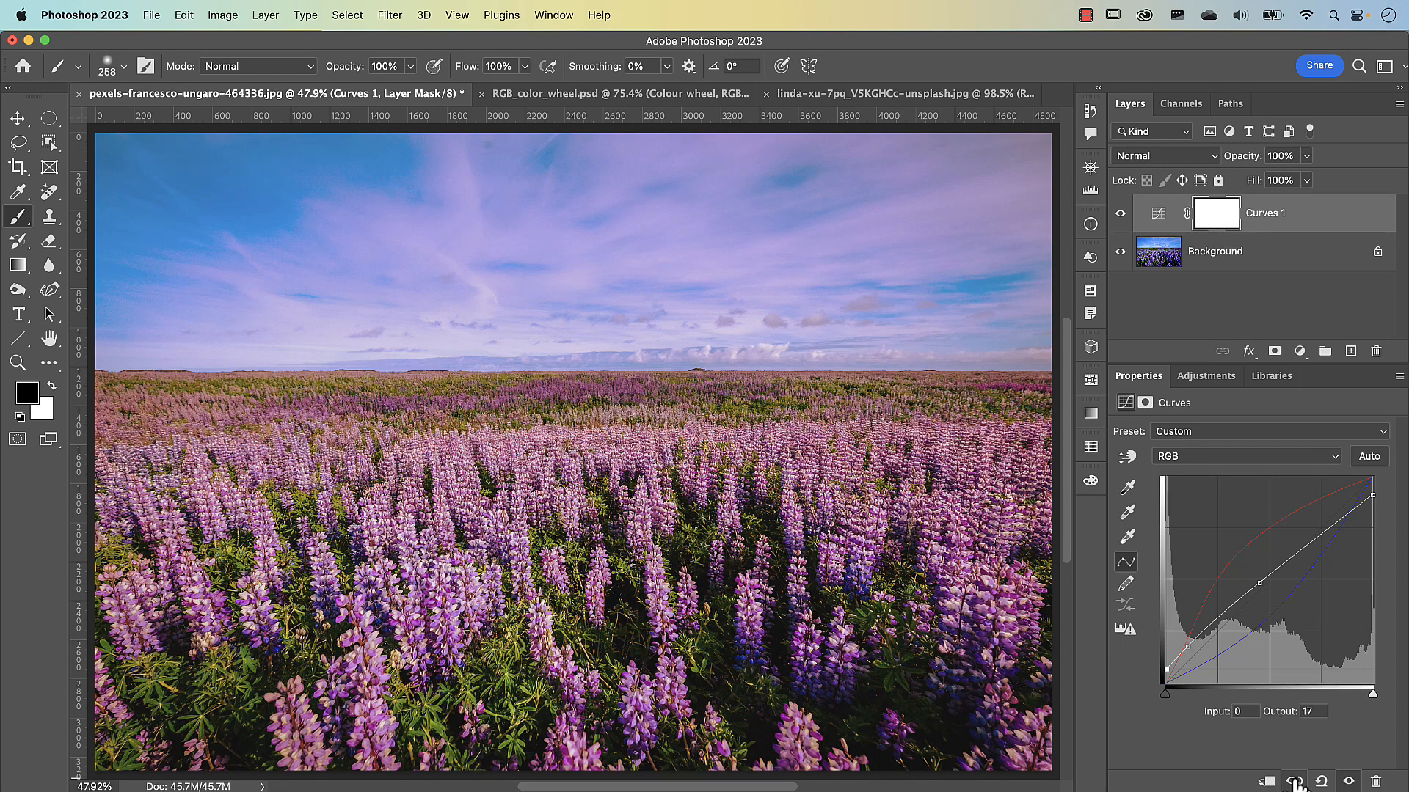
left_click(1295, 784)
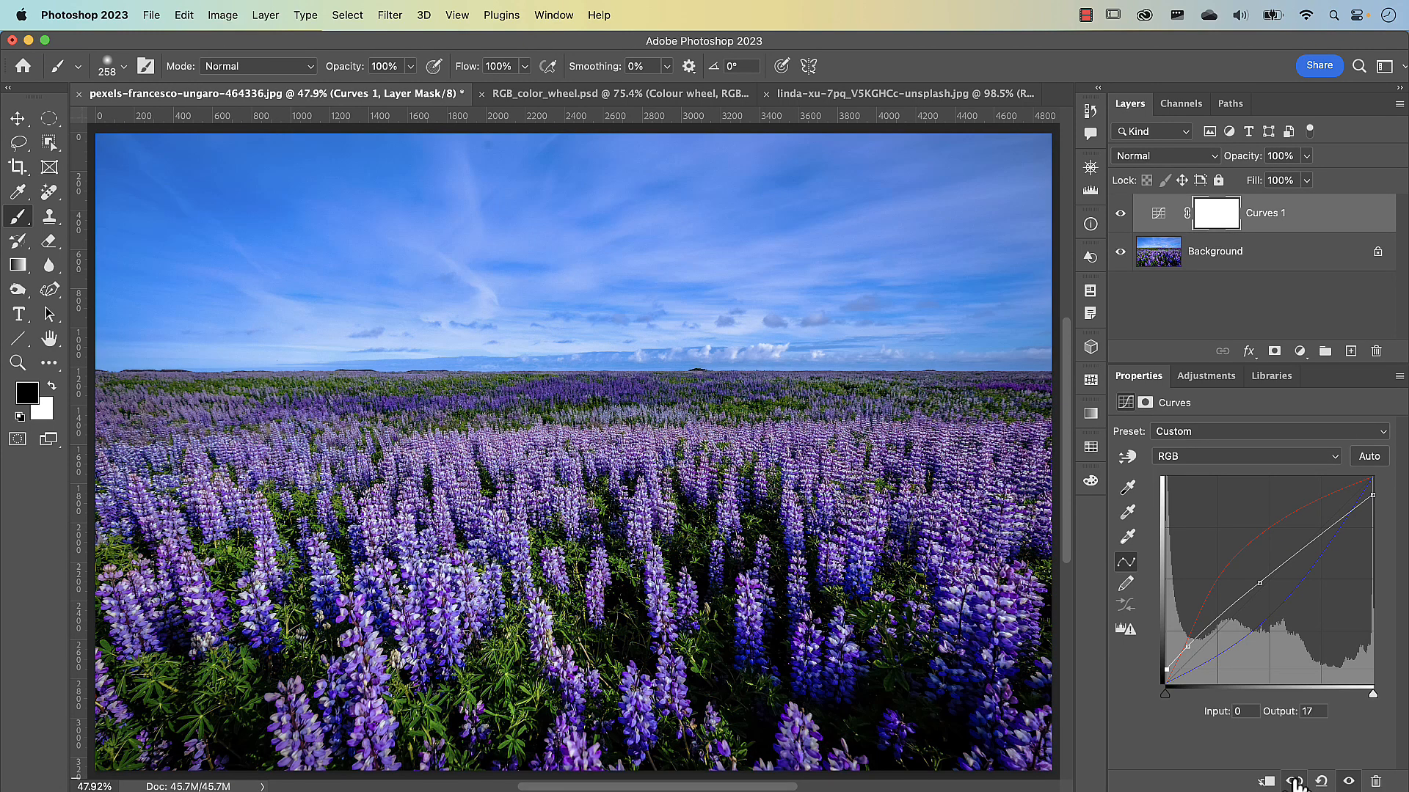
left_click(1295, 783)
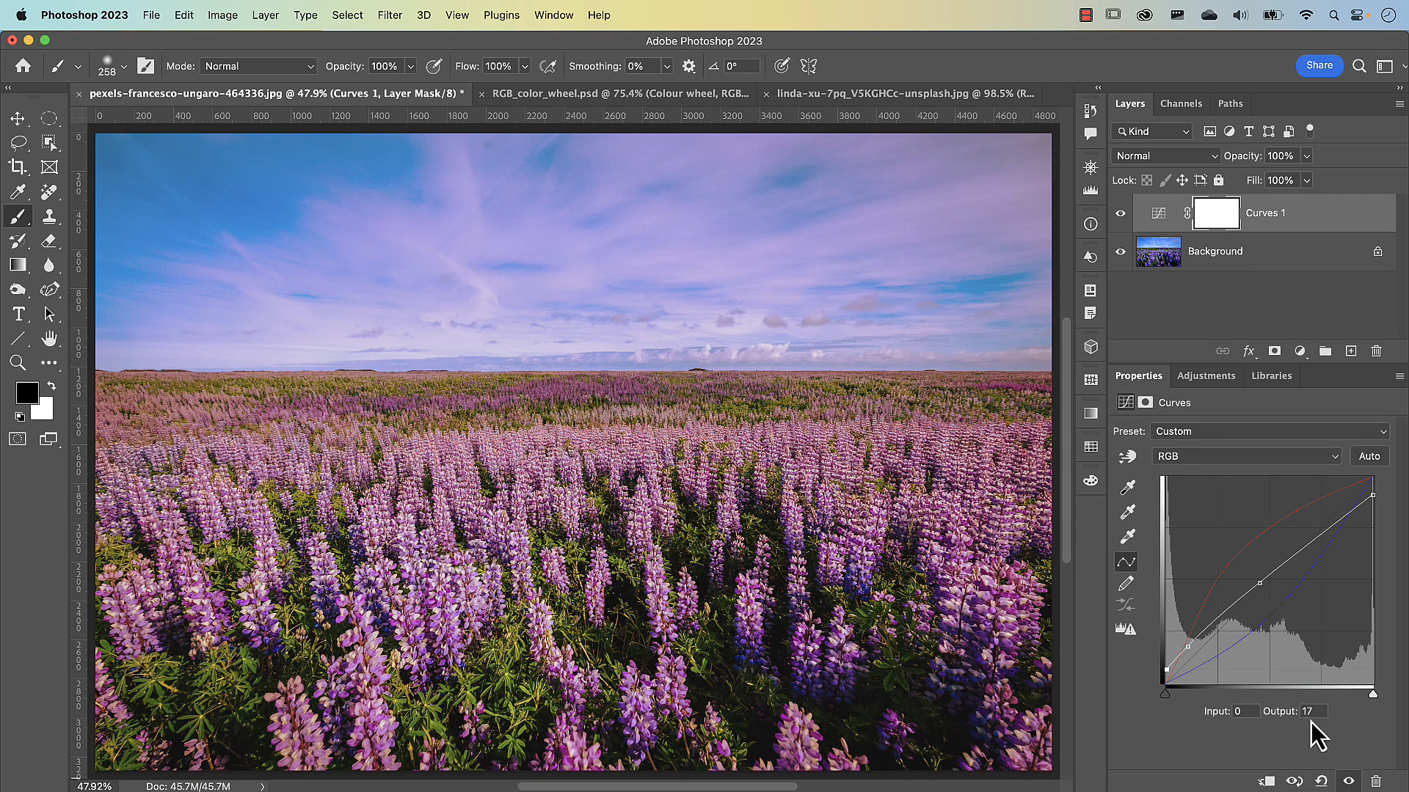
left_click(1349, 782)
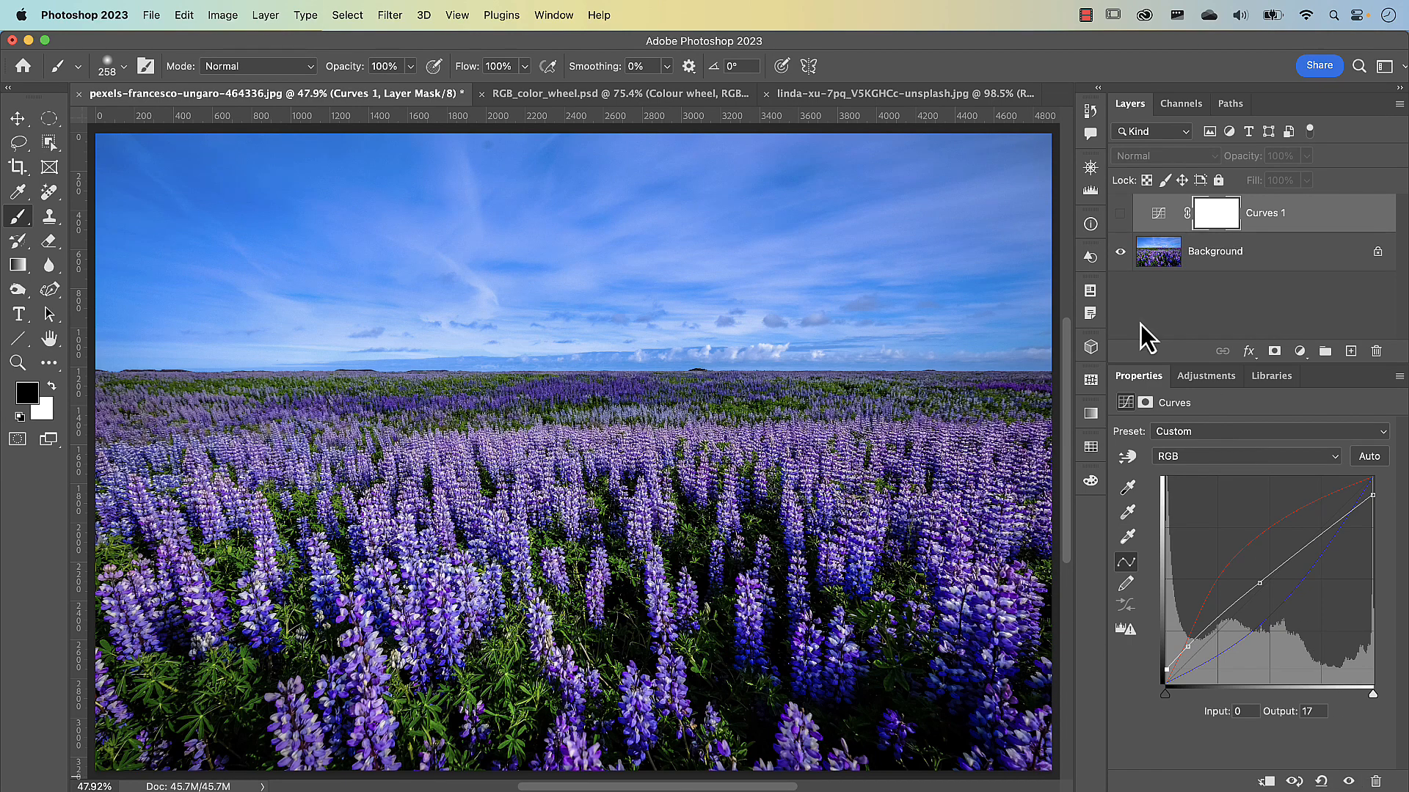
left_click(1120, 214)
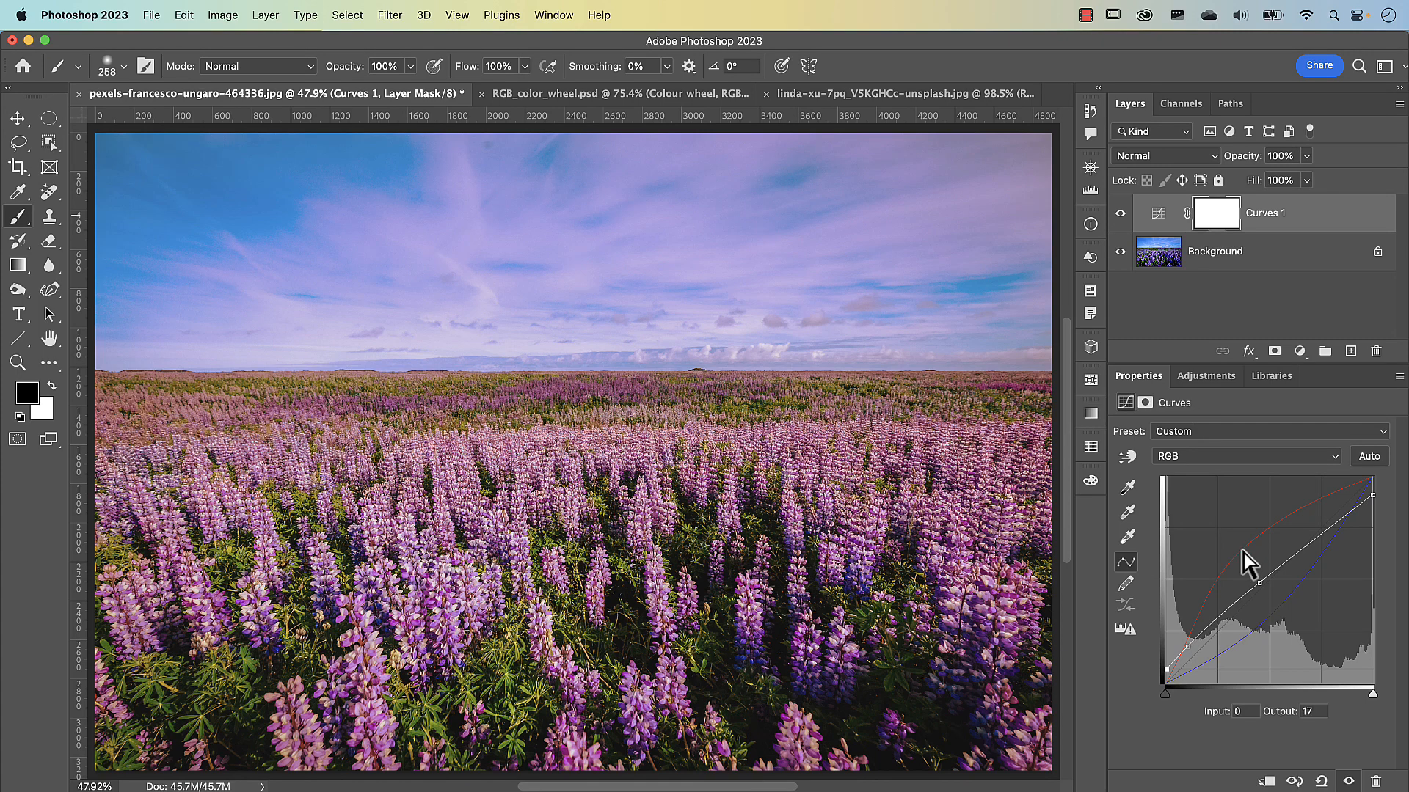
left_click(1120, 213)
left_click(1120, 214)
Enlarge the brush to 563 px and paint black over the sky on the Curves 1 mask to hide the adjustment there.
left_click_drag(298, 242, 450, 245, "ctrl+alt")
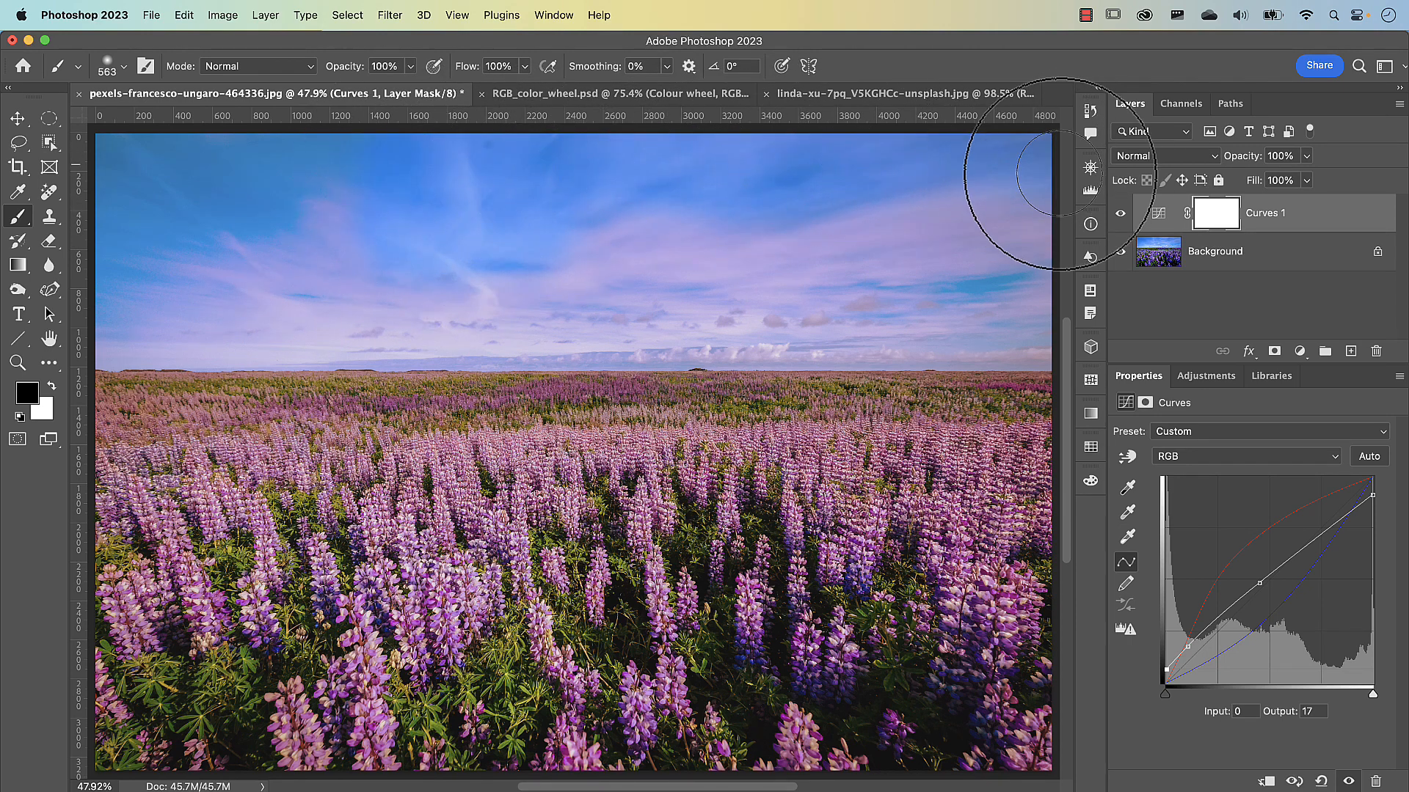
mouse_move(1041, 236)
left_mouse_down()
mouse_move(1036, 327)
mouse_move(862, 337)
mouse_move(464, 316)
mouse_move(119, 319)
mouse_move(309, 228)
mouse_move(587, 256)
mouse_move(617, 235)
mouse_move(688, 261)
mouse_move(886, 228)
mouse_move(995, 239)
left_mouse_up()
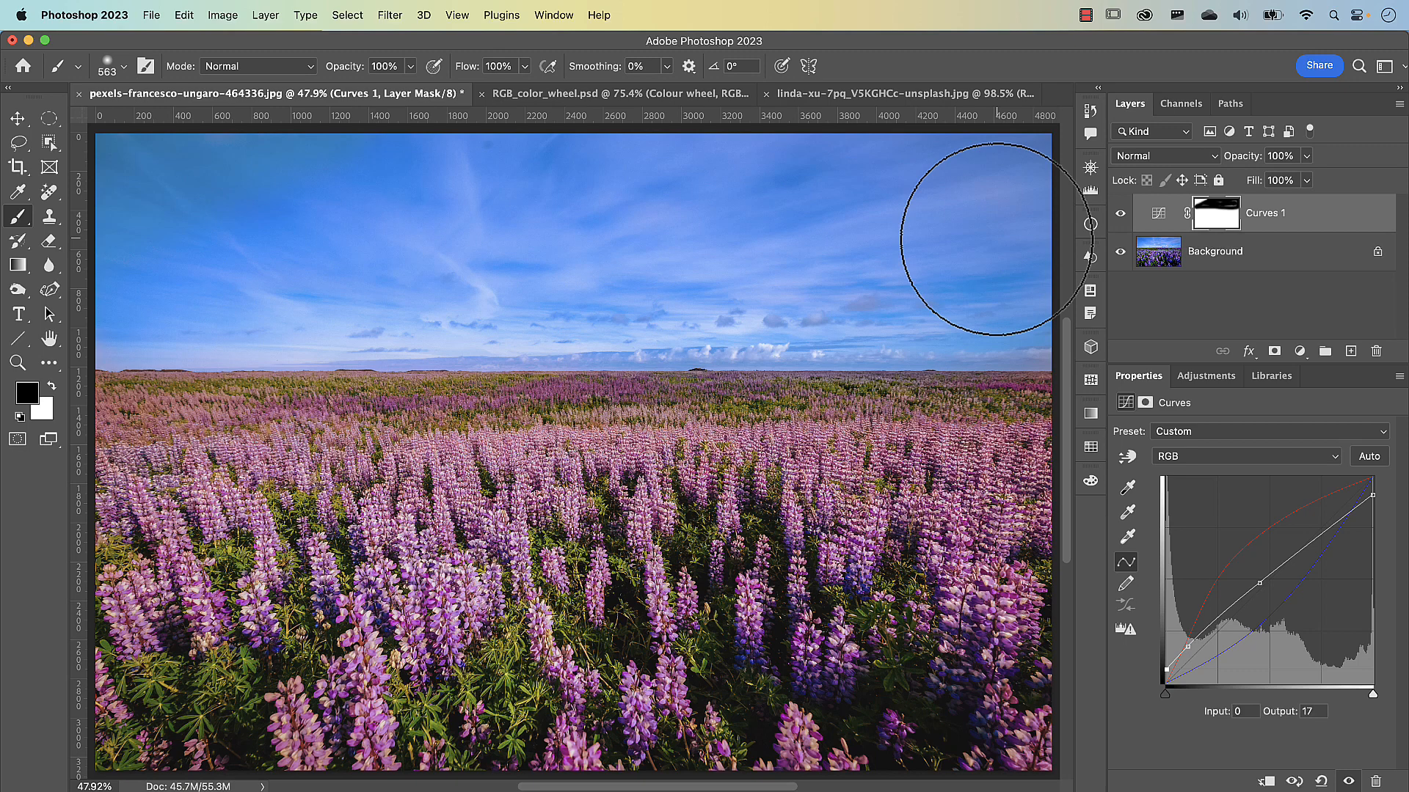
Examine the display settings in the direct Curves adjustment dialog and dismiss it without applying anything.
left_click(224, 15)
mouse_move(235, 65)
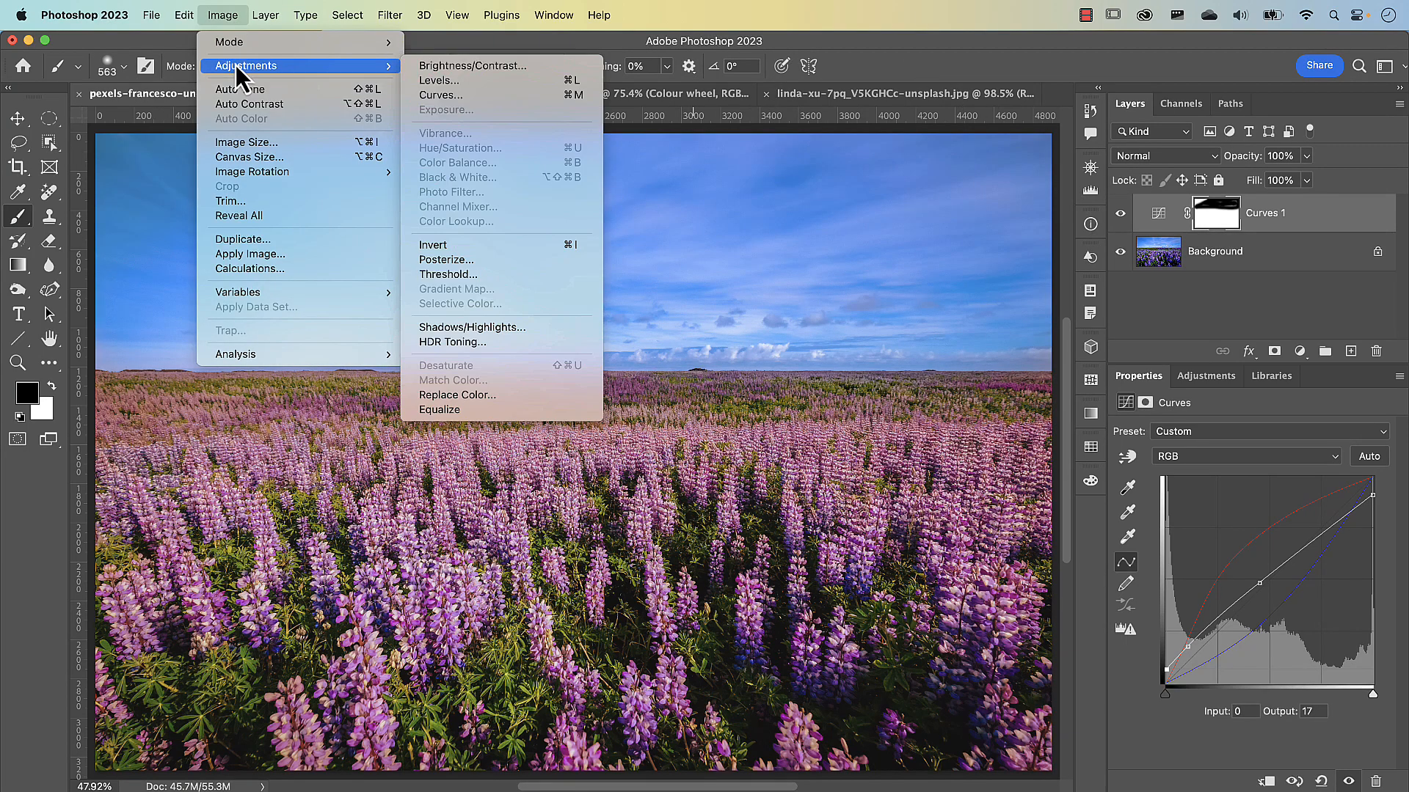
left_click(447, 96)
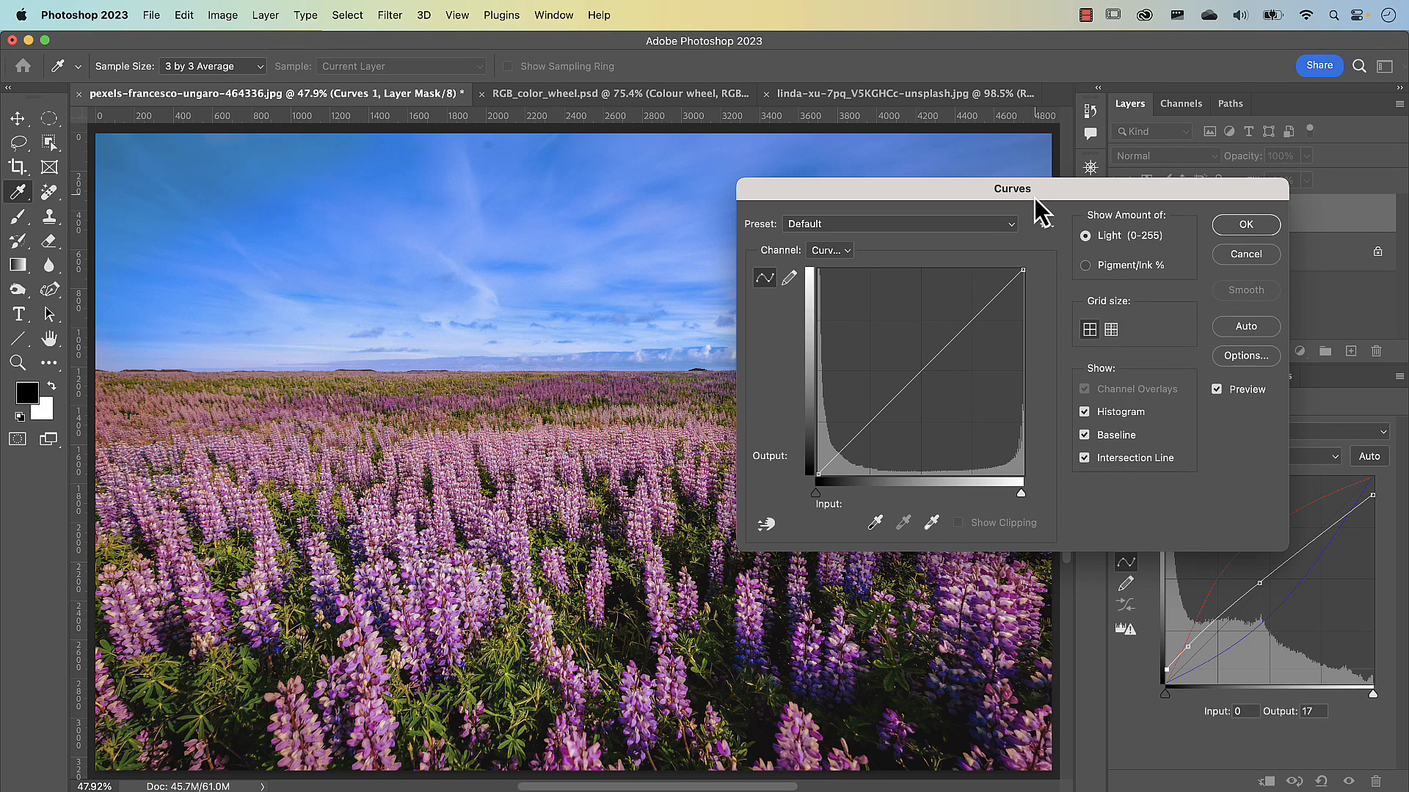
left_click(1219, 254)
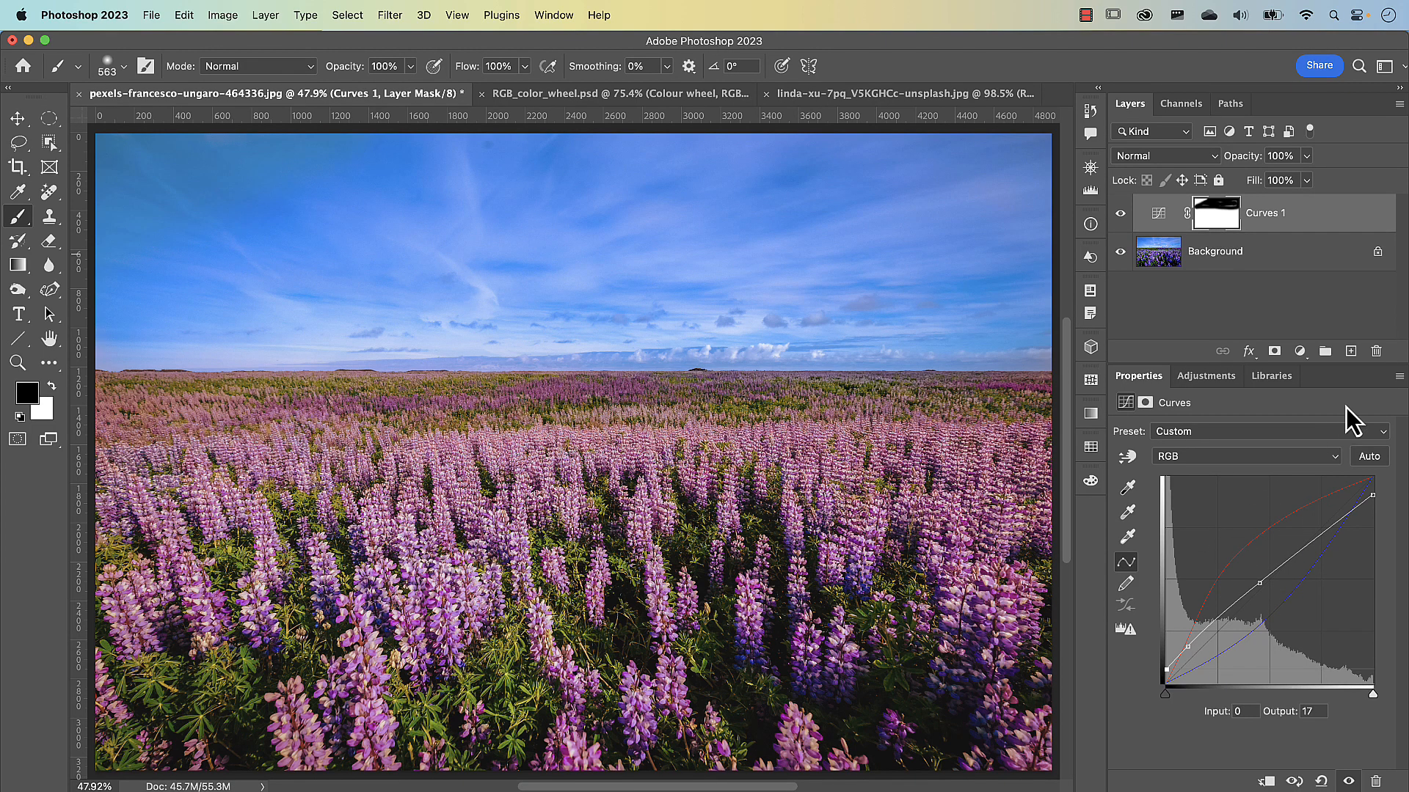
Open the Curves Display Options for the adjustment layer and preview the graph with Channel Overlays off and on.
left_click(1398, 377)
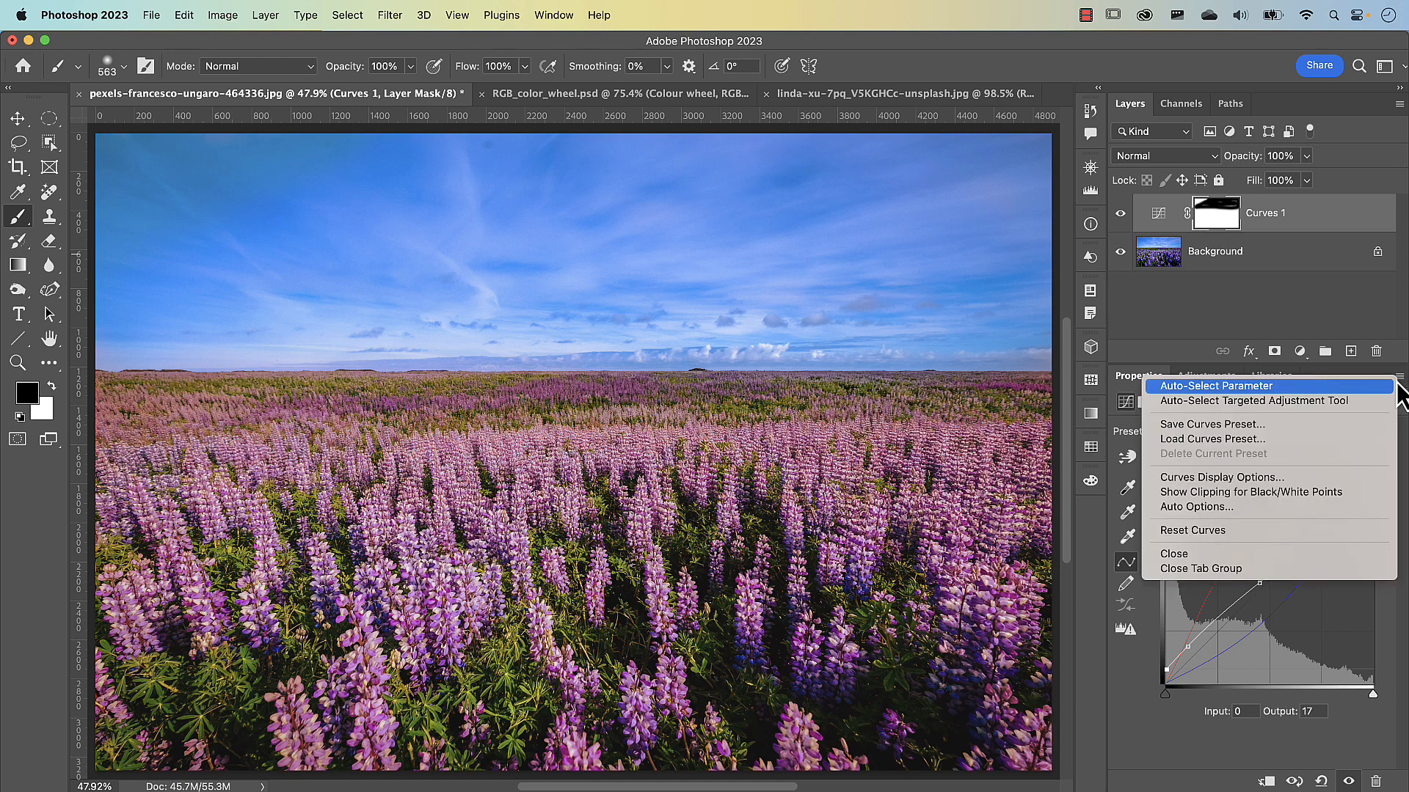
left_click(1214, 477)
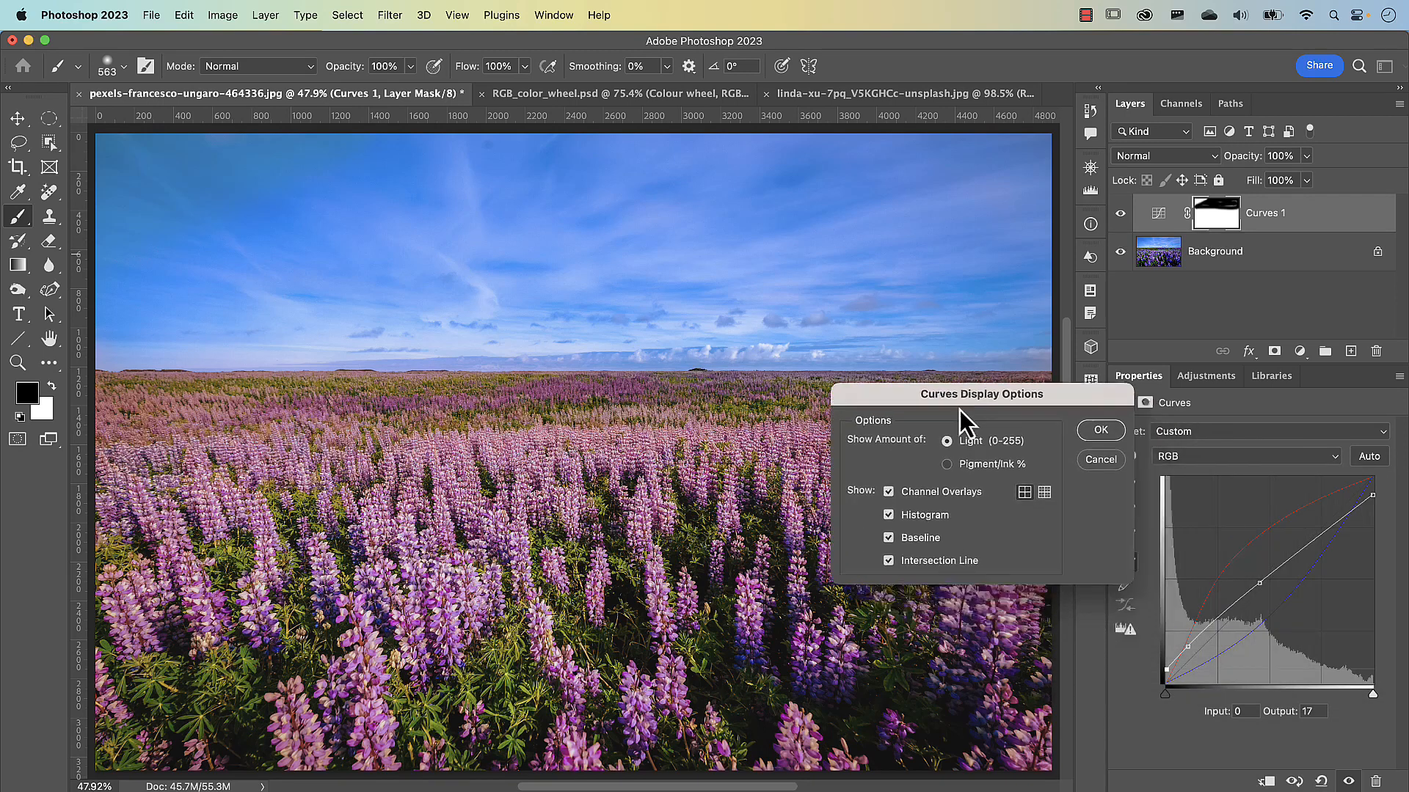
left_click_drag(945, 400, 795, 297)
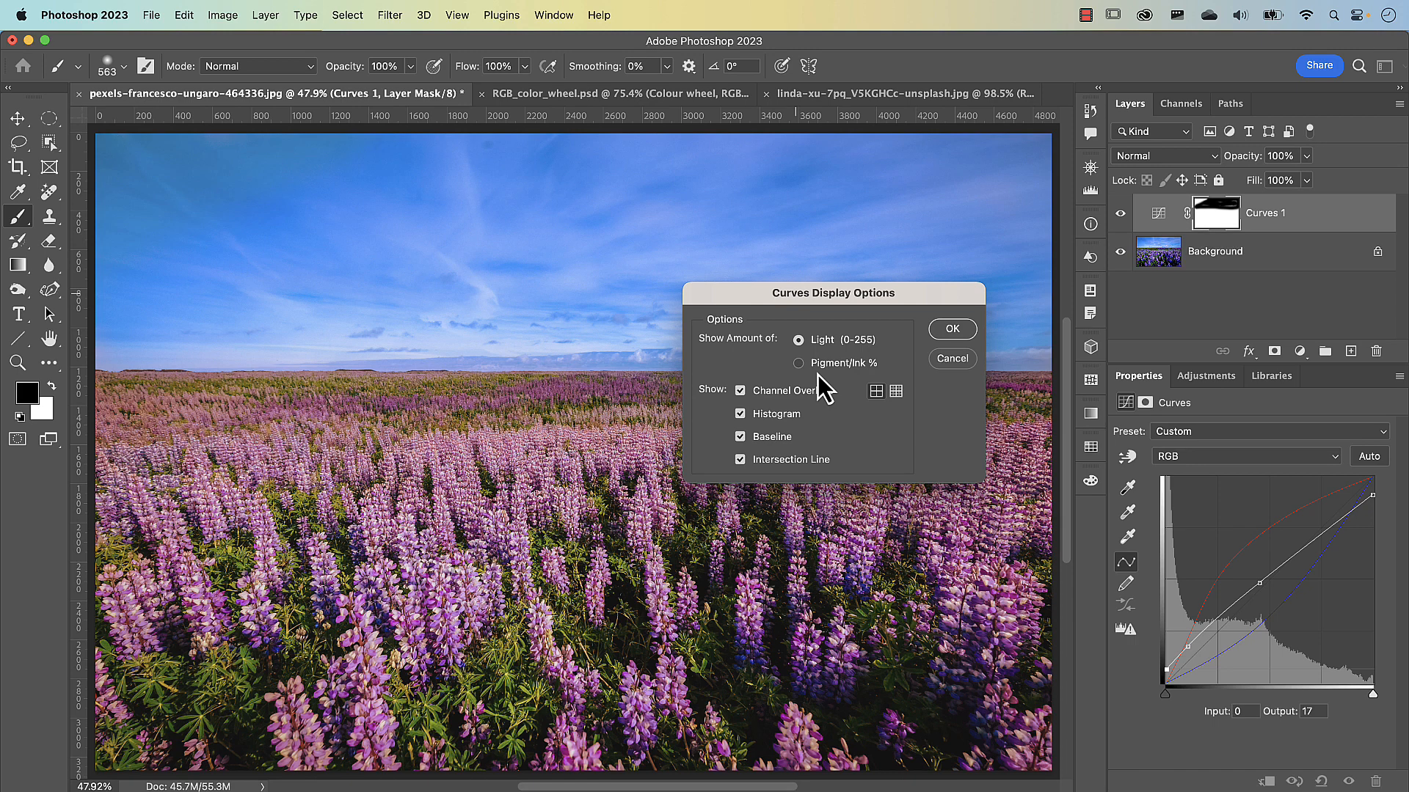
left_click(740, 391)
left_click(740, 391)
left_click(739, 391)
left_click(738, 392)
left_click(739, 393)
left_click(740, 392)
left_click_drag(821, 292, 931, 303)
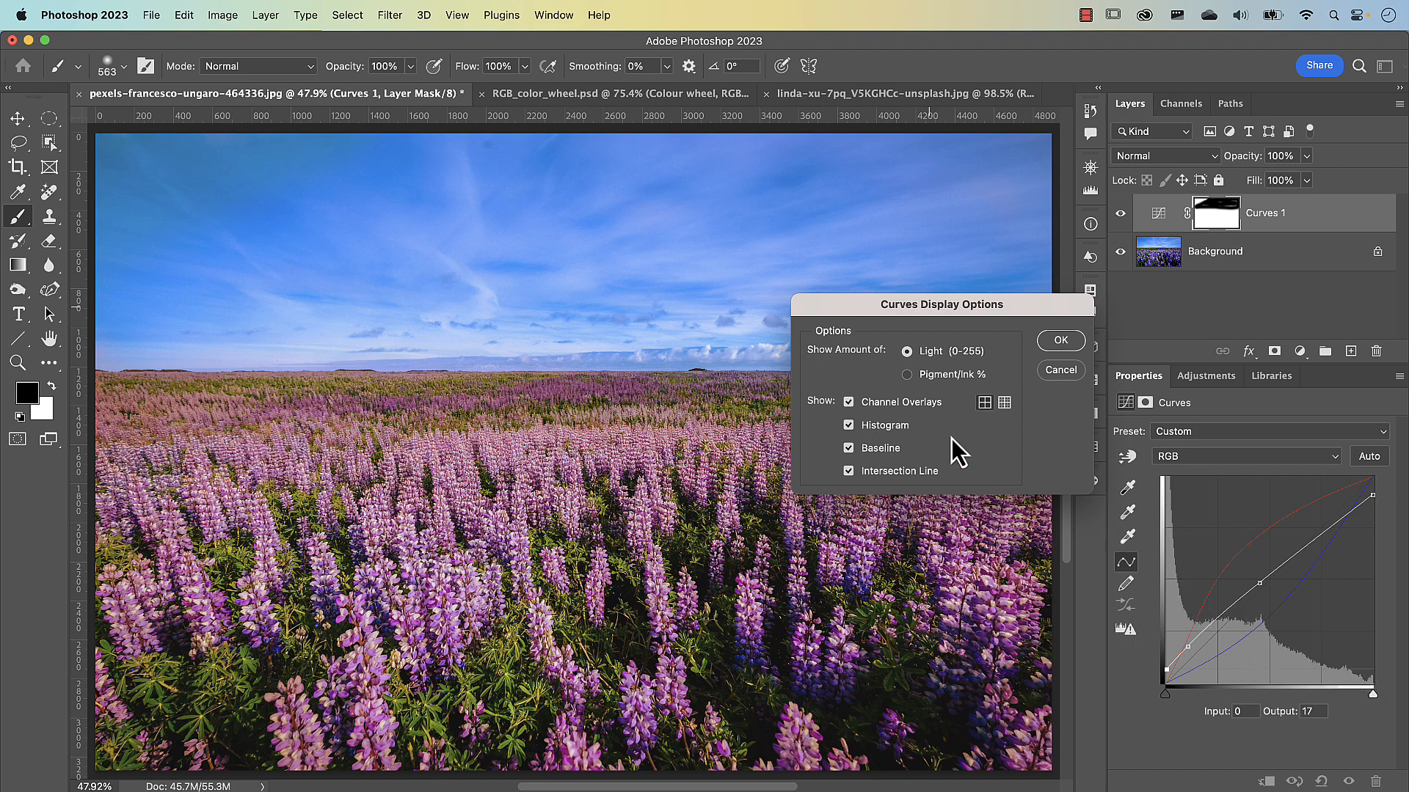
Preview the curve graph with the Histogram and the Baseline each switched off and on.
left_click(852, 428)
left_click(852, 428)
left_click(852, 428)
left_click(851, 428)
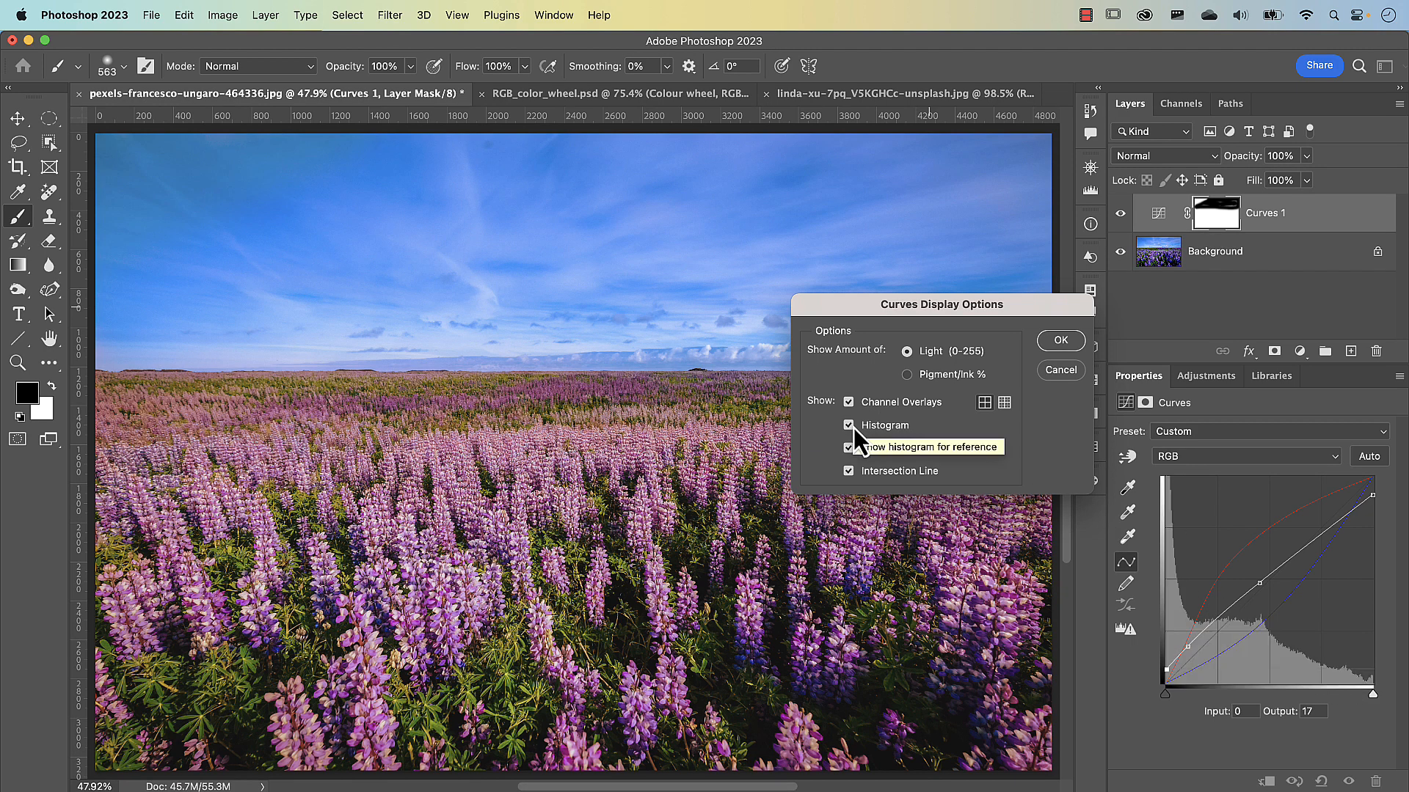
left_click(850, 450)
left_click(849, 450)
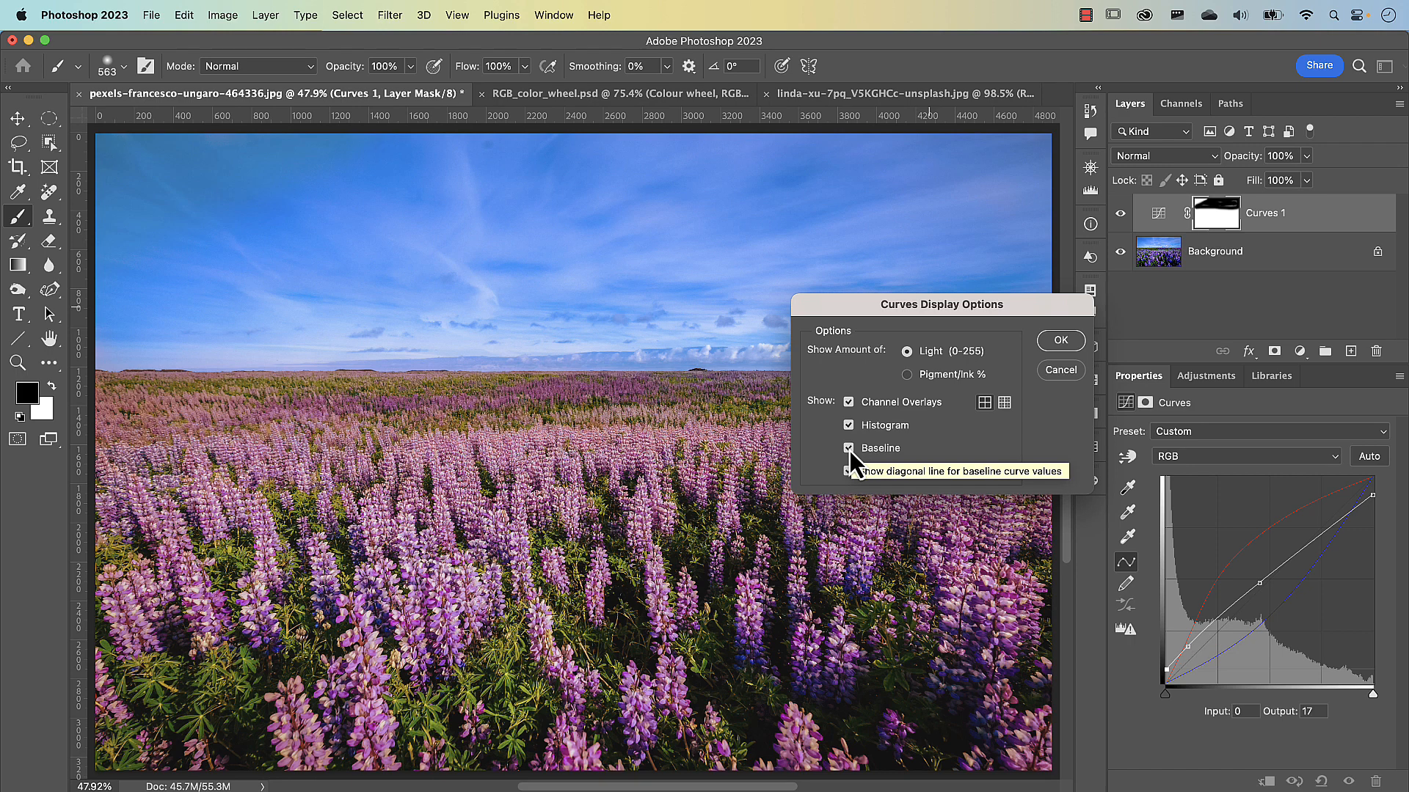
left_click(850, 450)
left_click(850, 451)
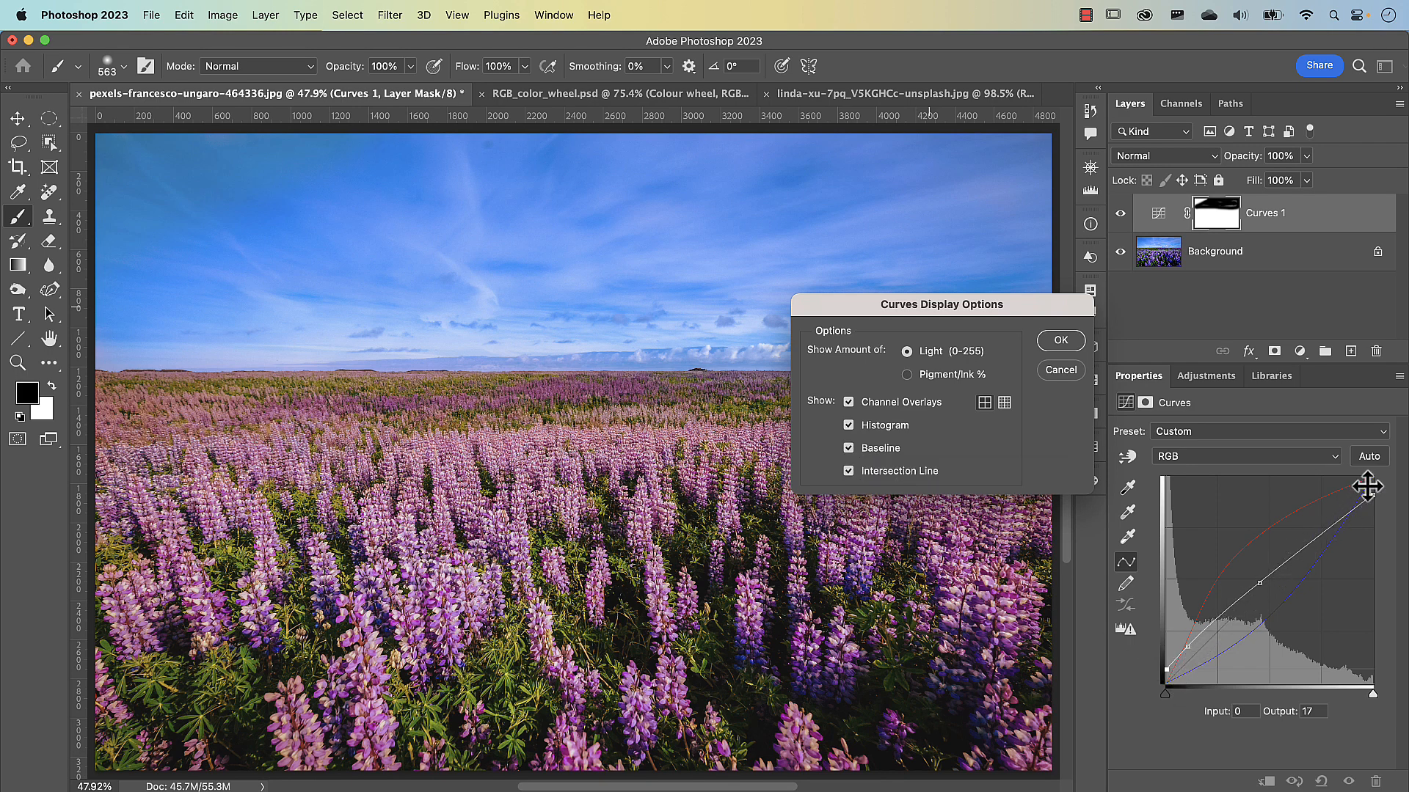
Try the Intersection Line and coarse grid display options, and cancel the Curves Display Options.
left_click(849, 472)
left_click(985, 402)
left_click(1059, 373)
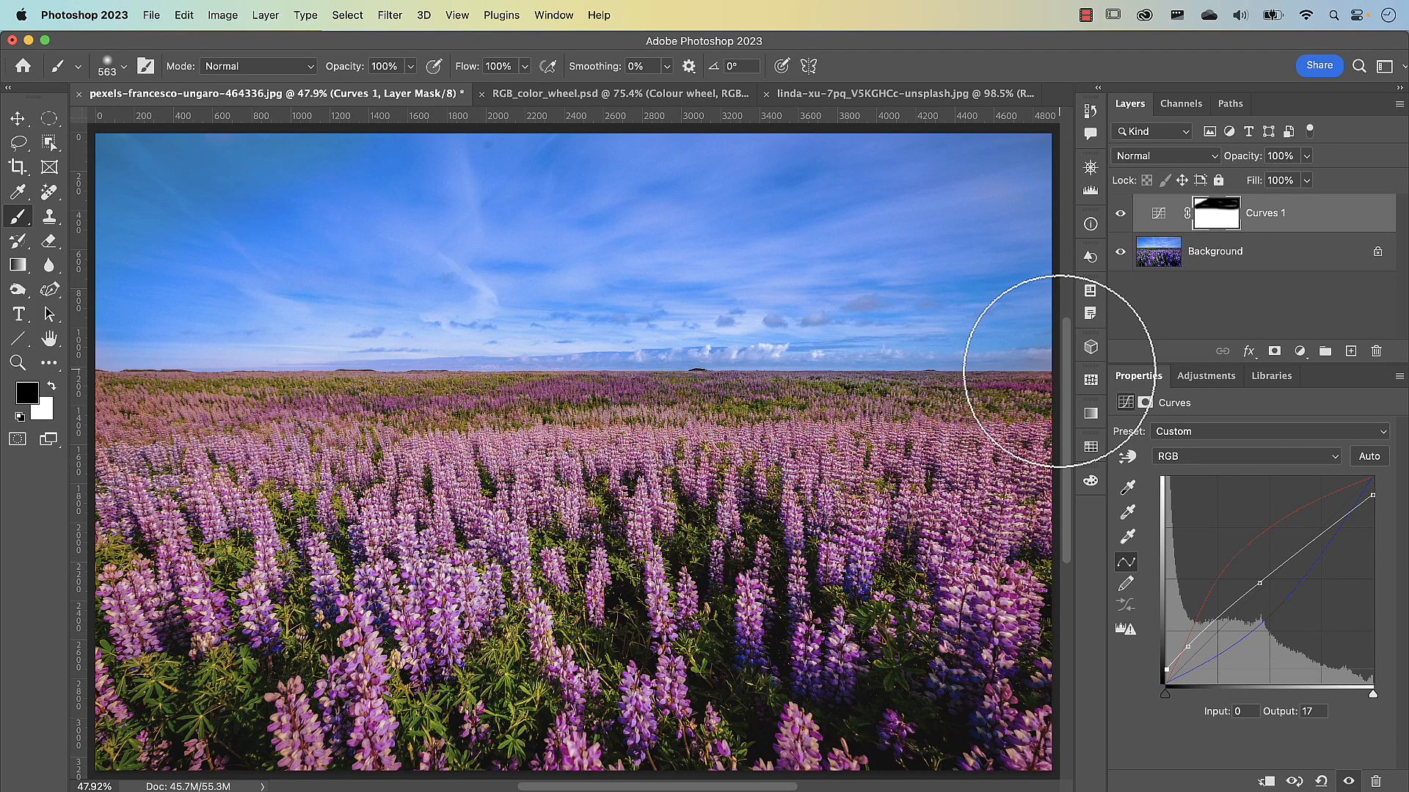
Switch to the linda-xu-7pq_V5KGHCc-unsplash.jpg graffiti photo and activate the Eyedropper Tool.
left_click(861, 99)
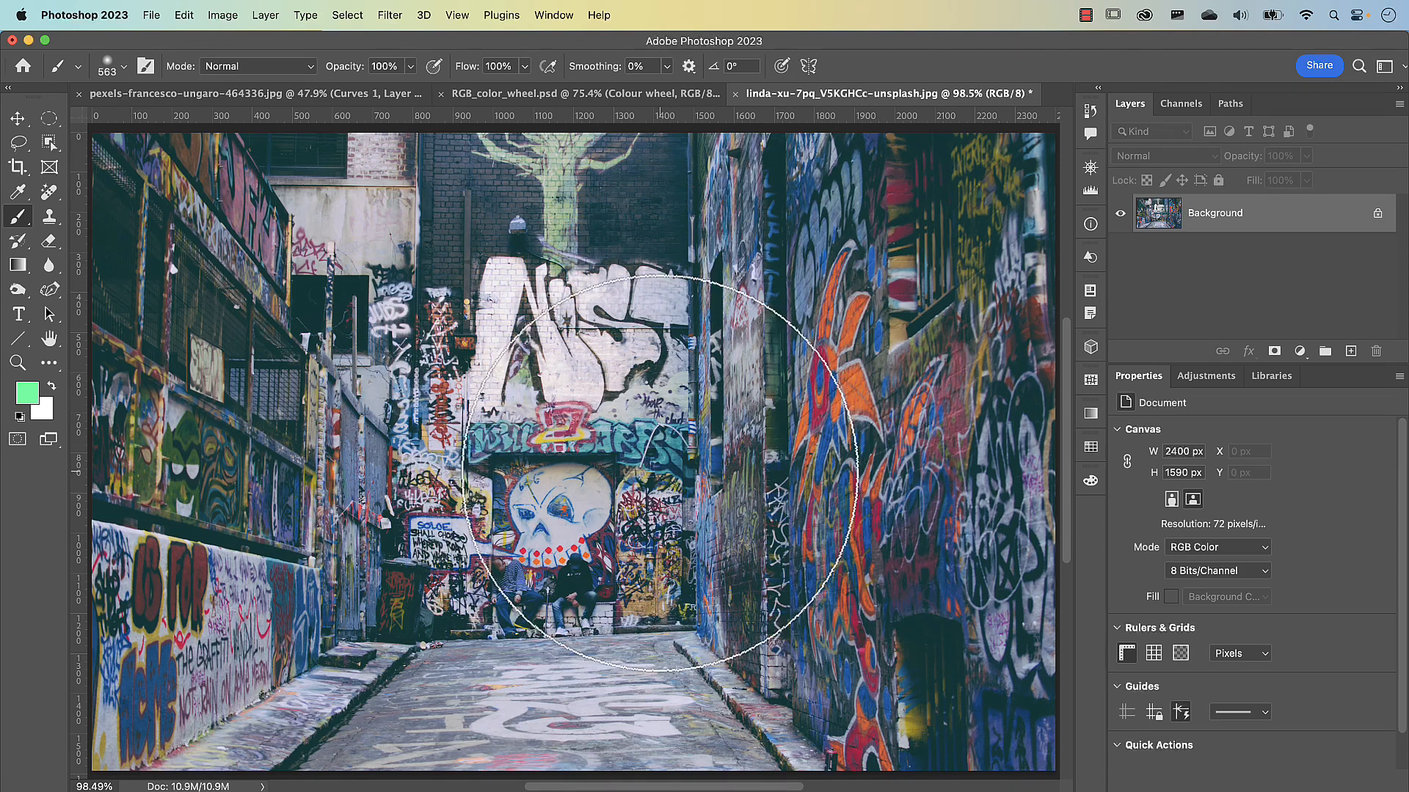
key("v")
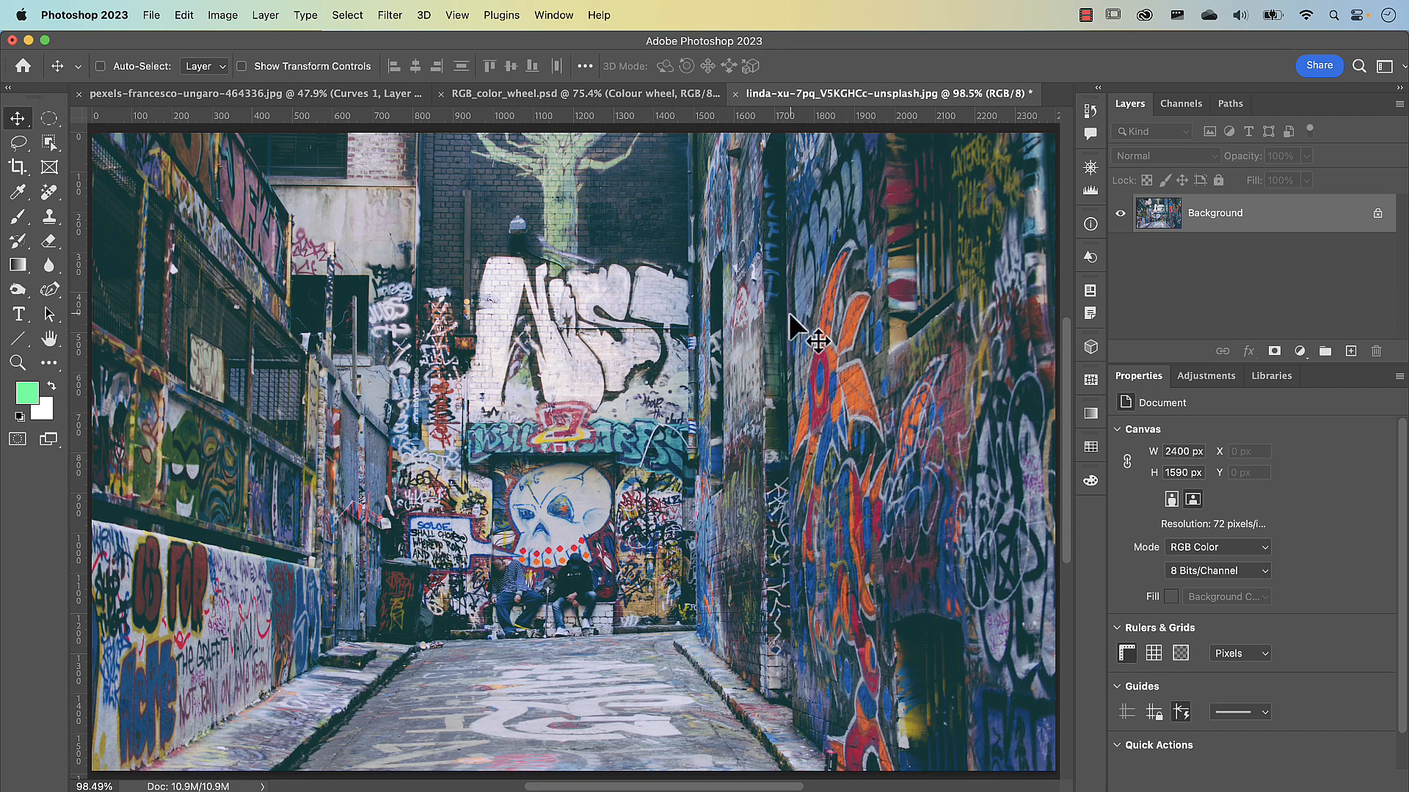
key("i")
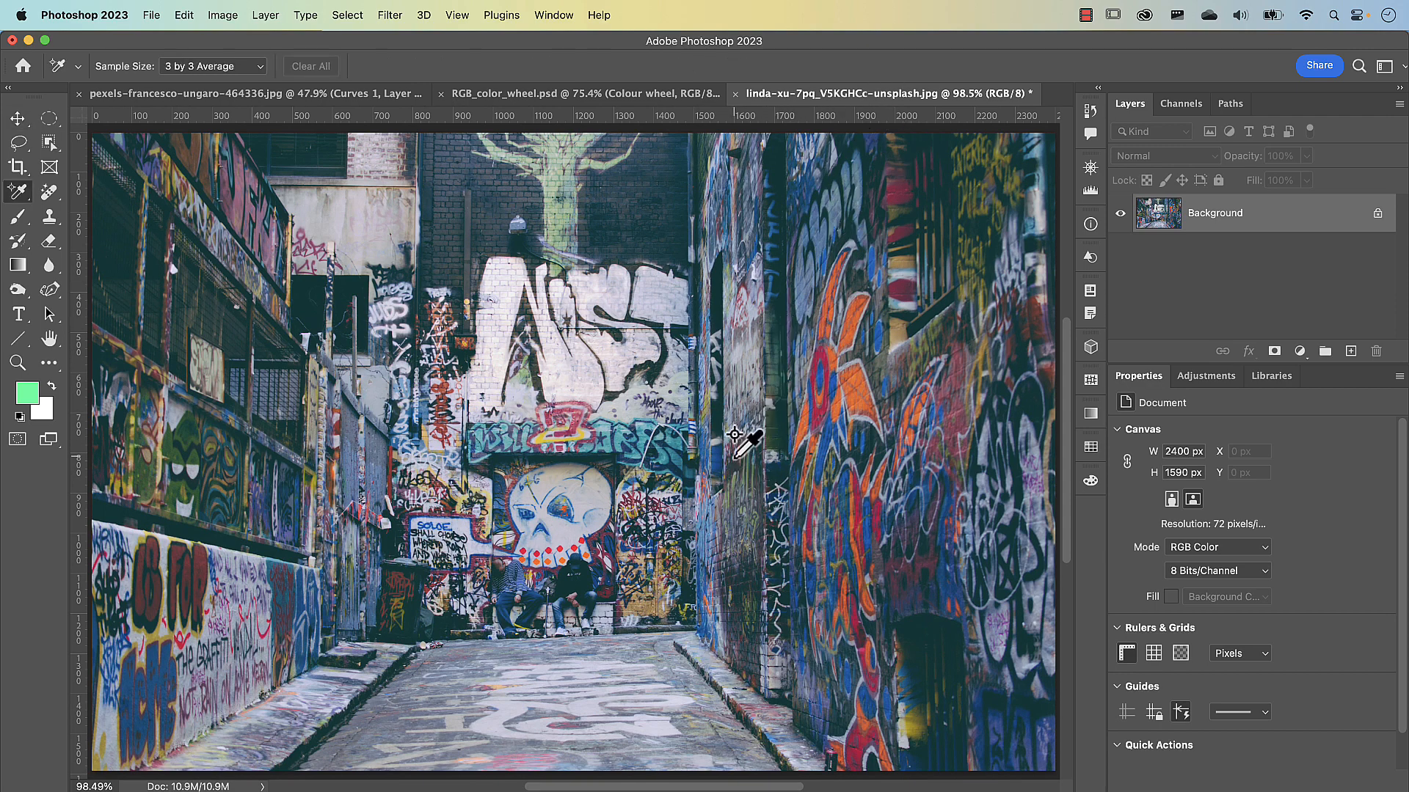
right_click(24, 195)
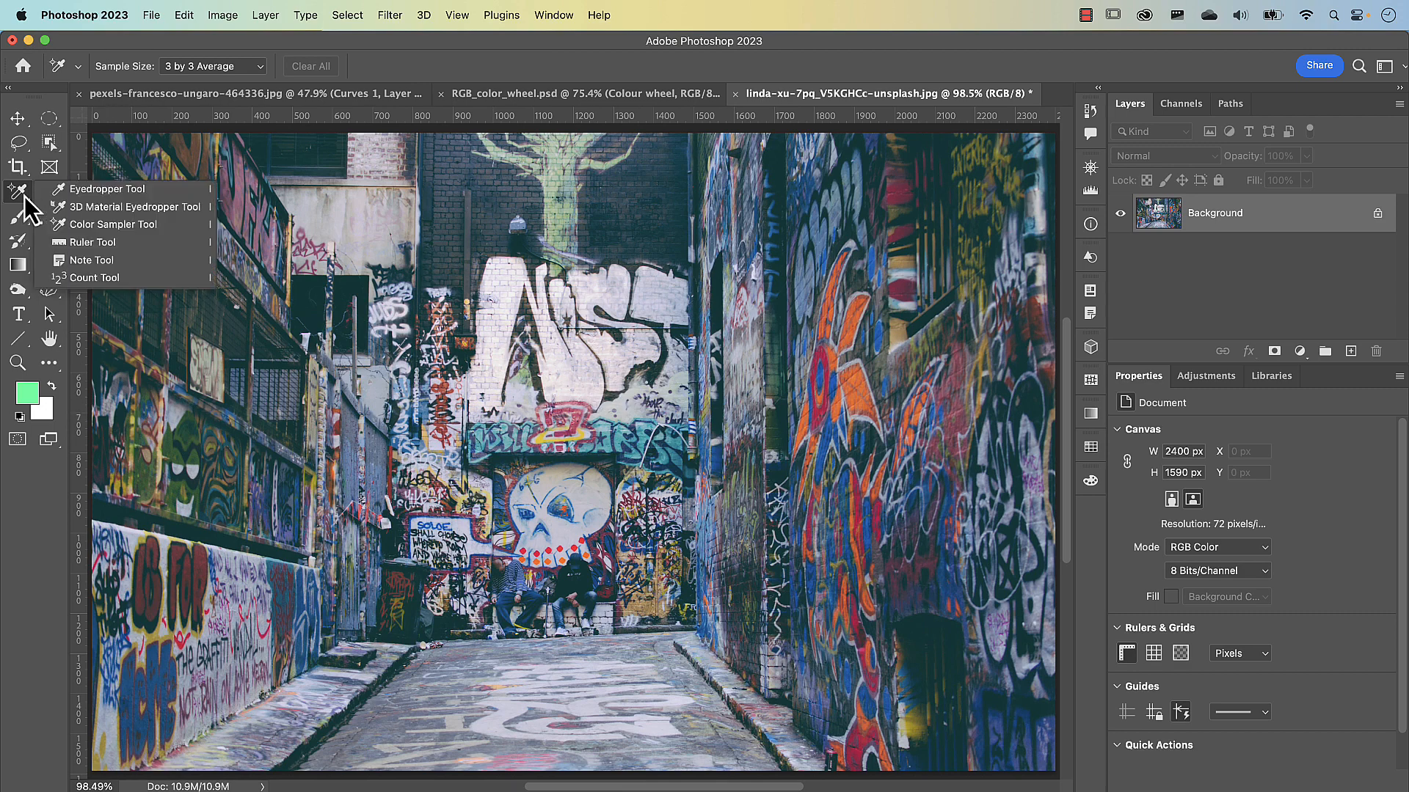
left_click(69, 193)
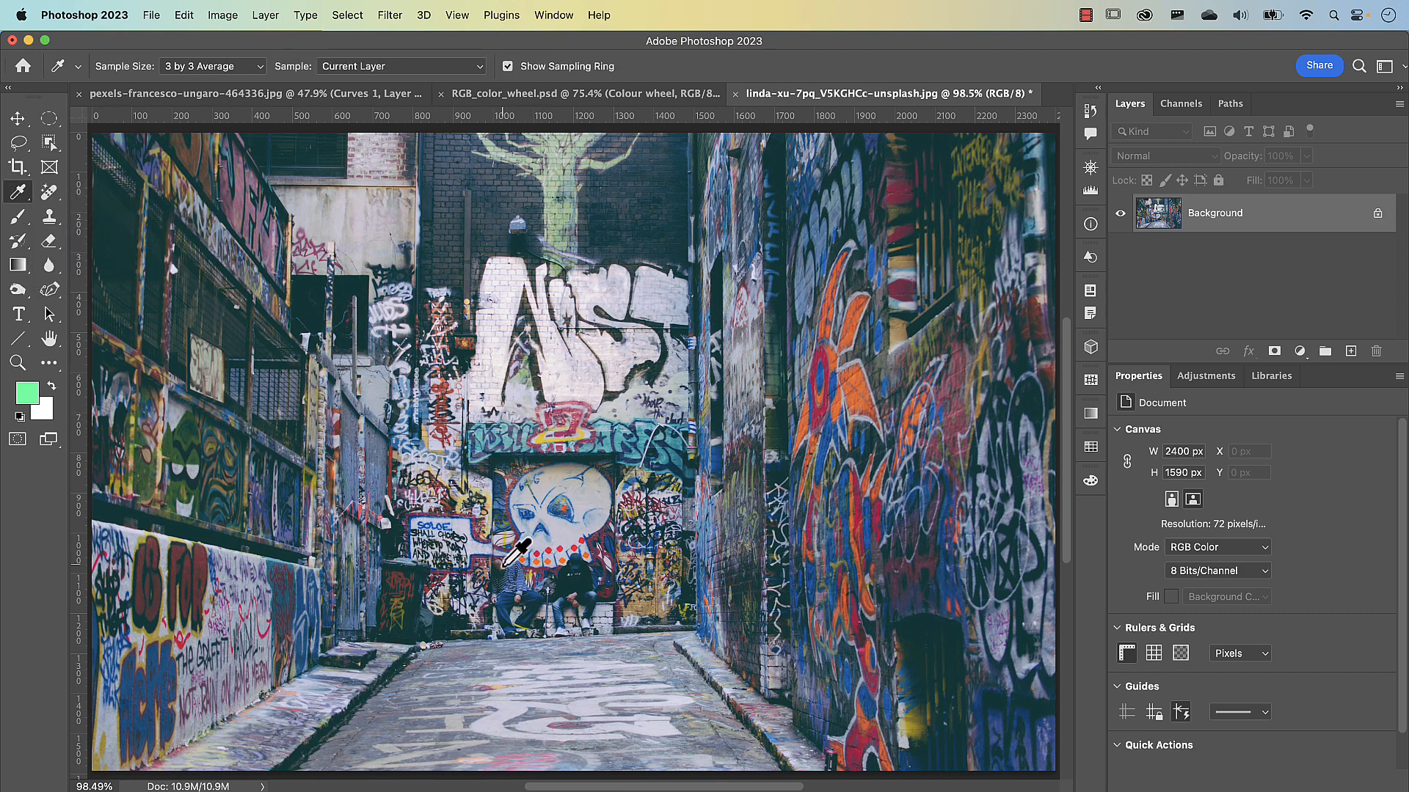
Display the Info readout for sampling RGB values in the graffiti photo.
left_click(1090, 225)
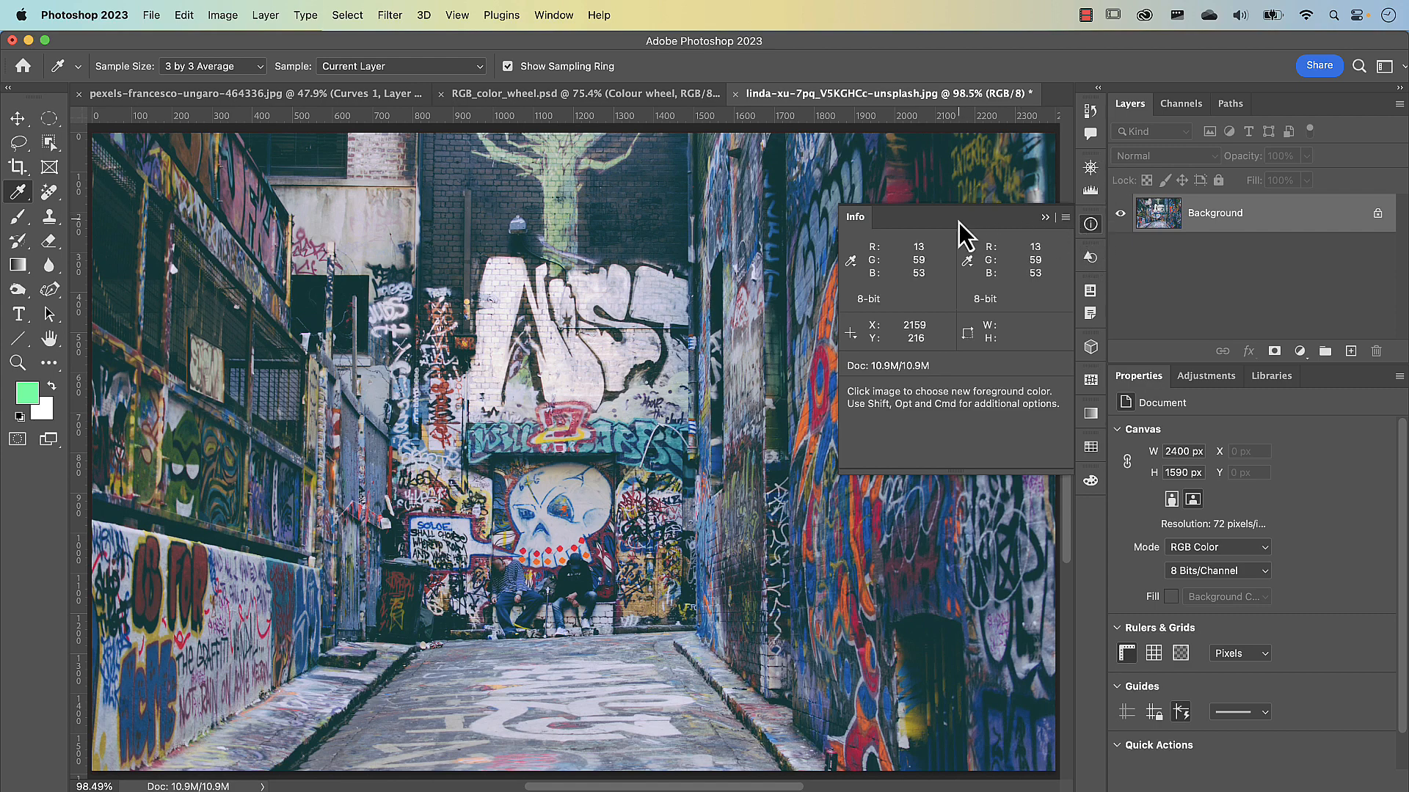
left_click(556, 17)
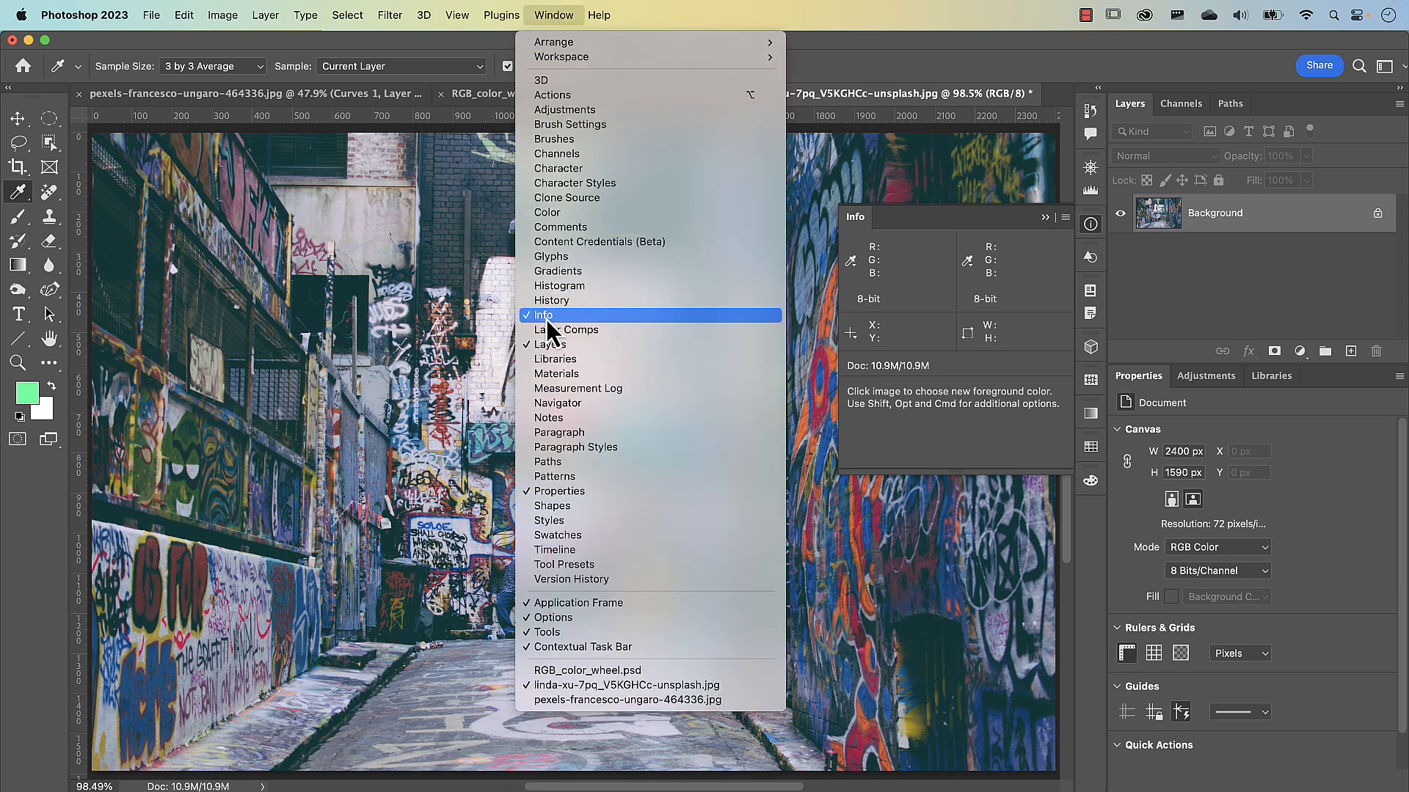
left_click(856, 67)
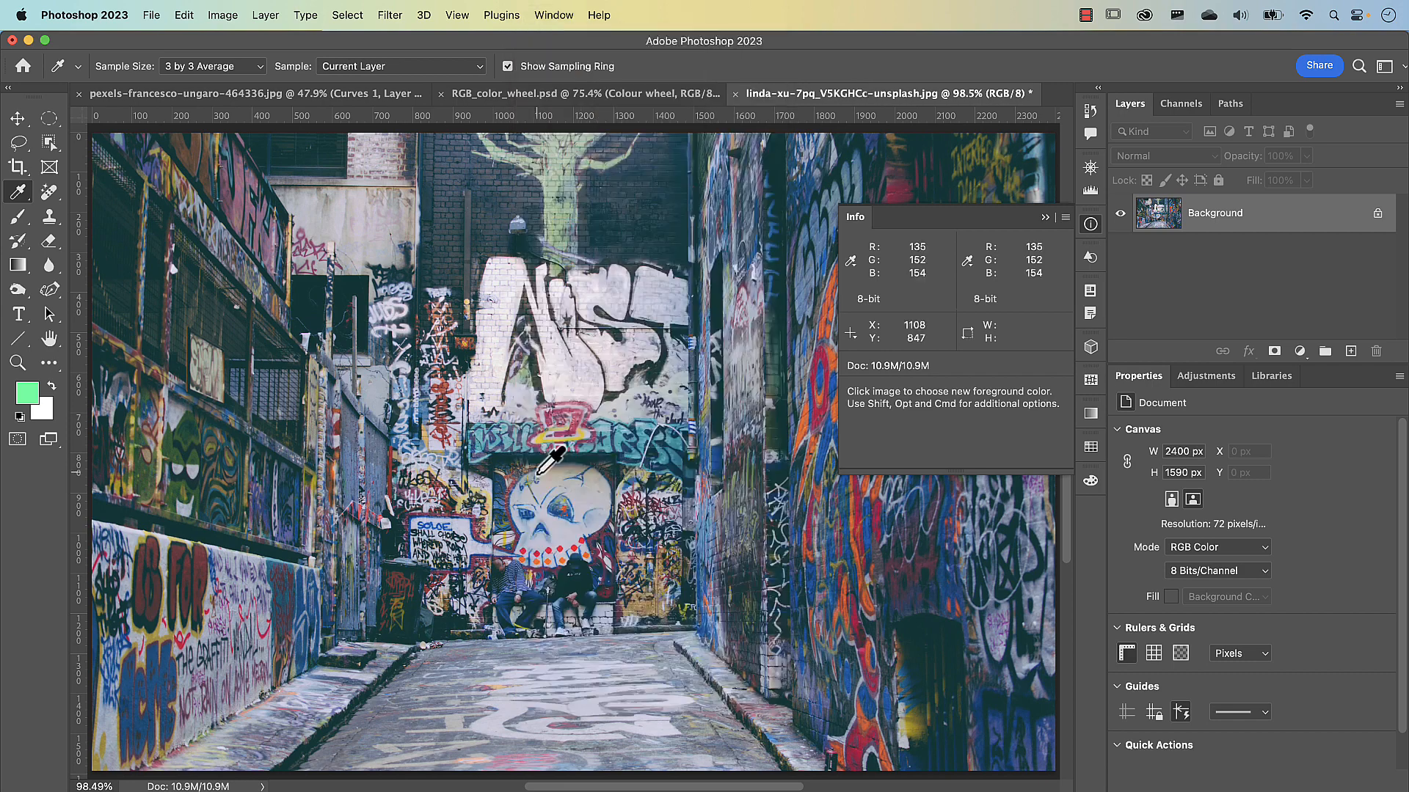
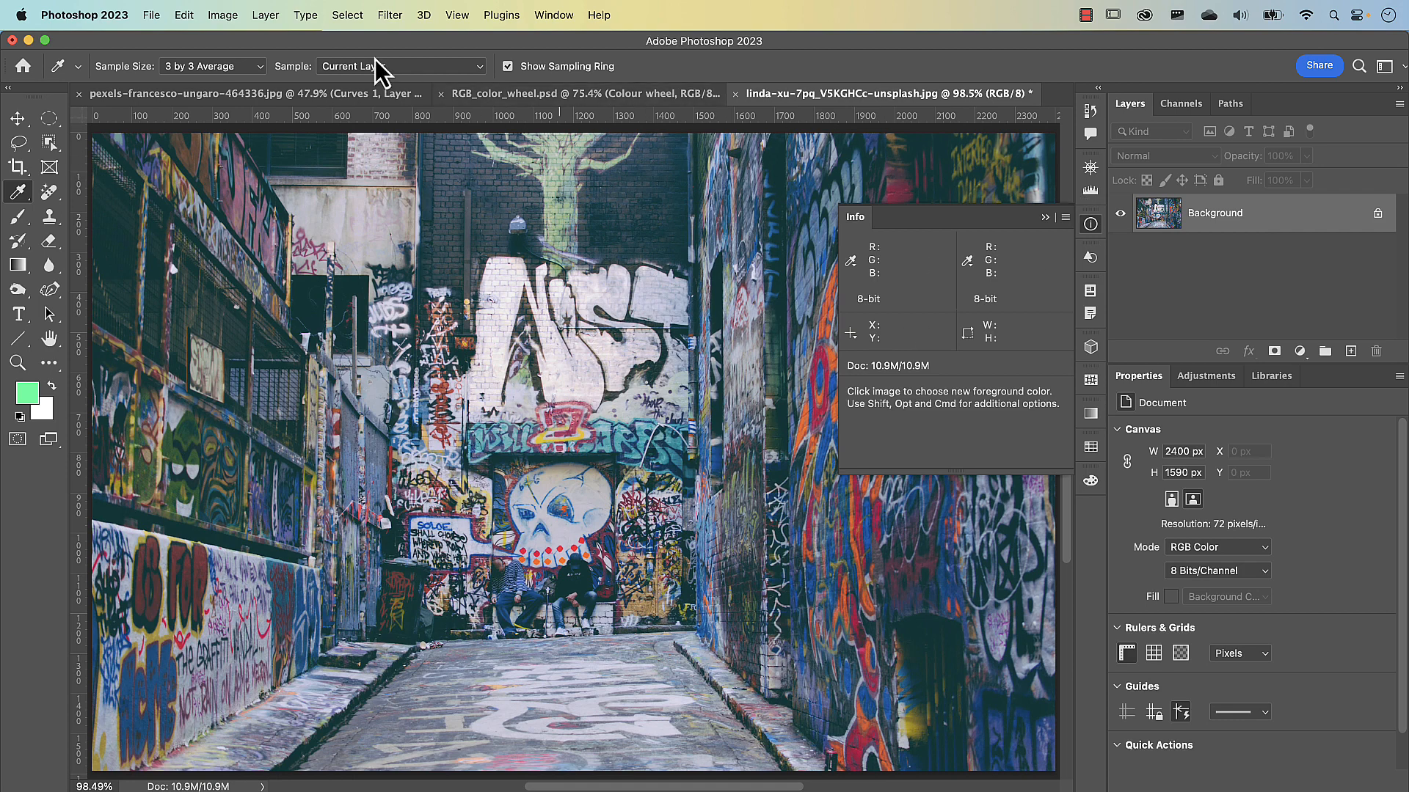
Apply the Average blur filter to the graffiti photo and hide the Info readout.
left_click(389, 15)
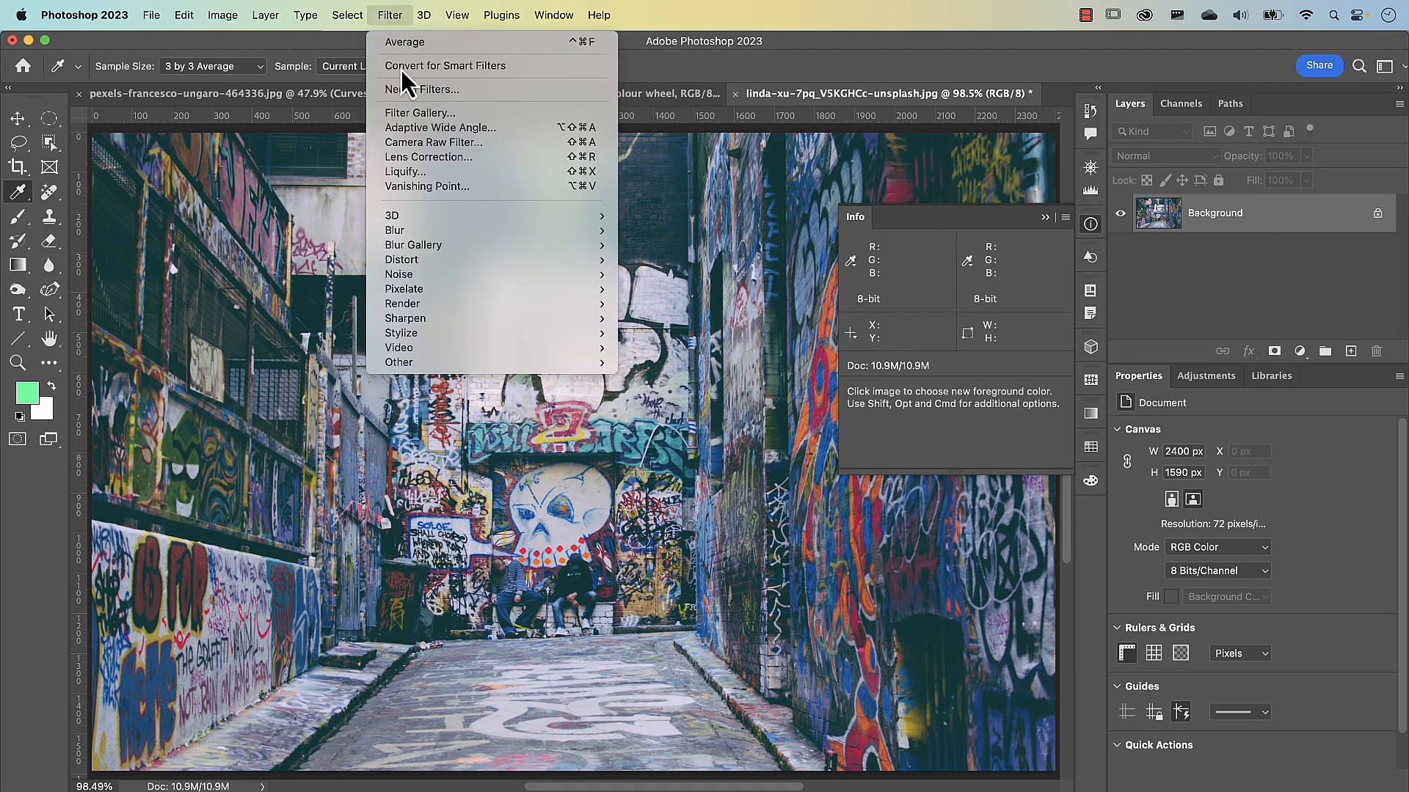
mouse_move(482, 230)
left_click(663, 233)
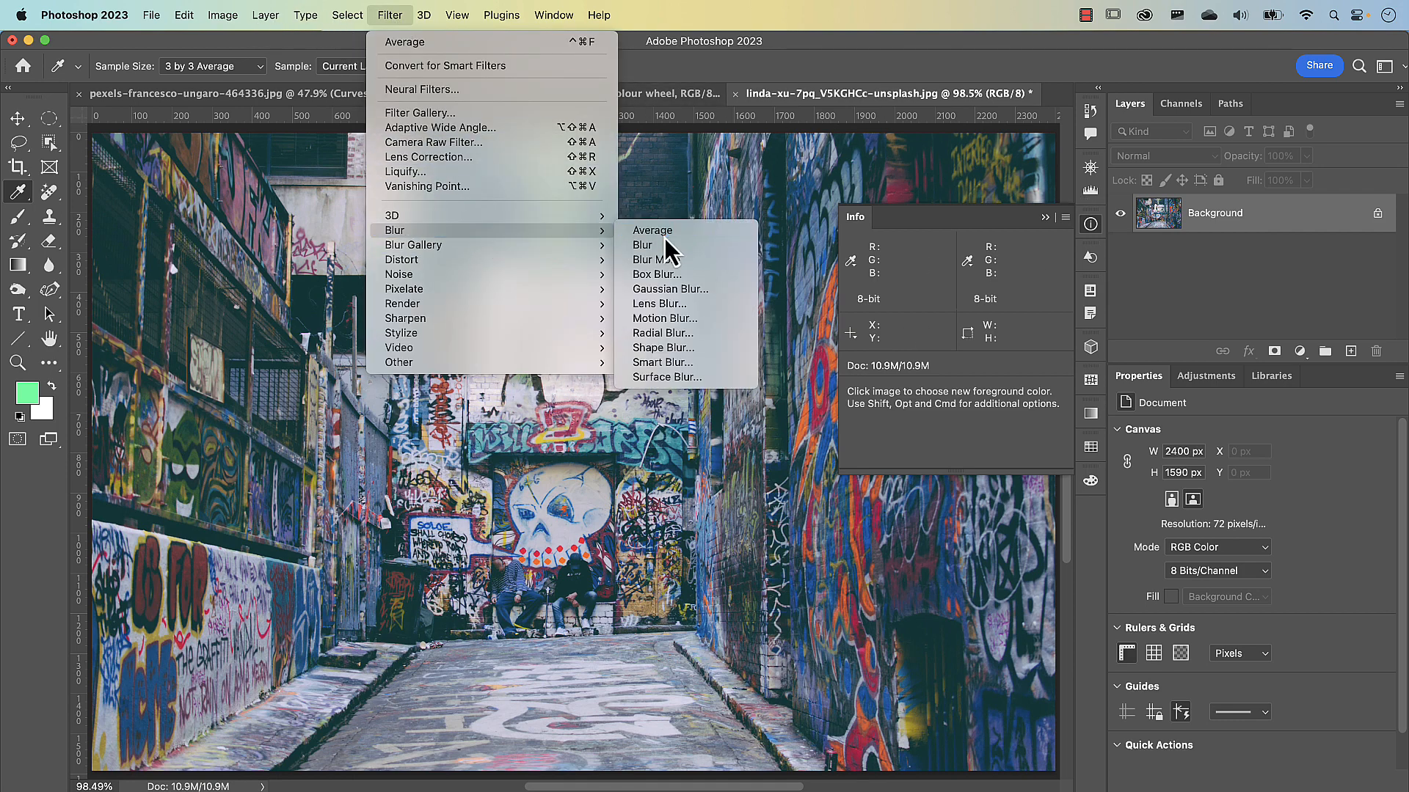
left_click(1046, 219)
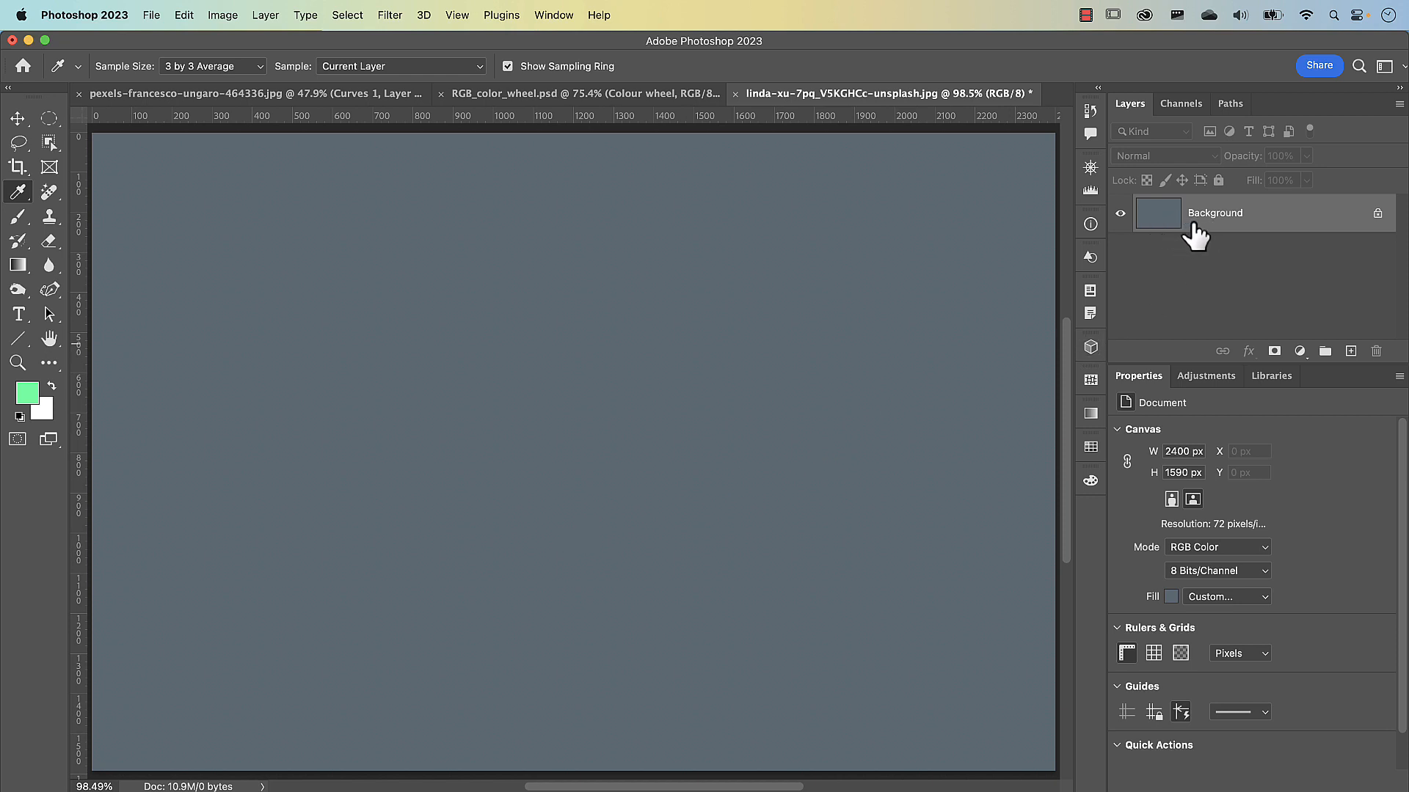
mouse_move(1194, 237)
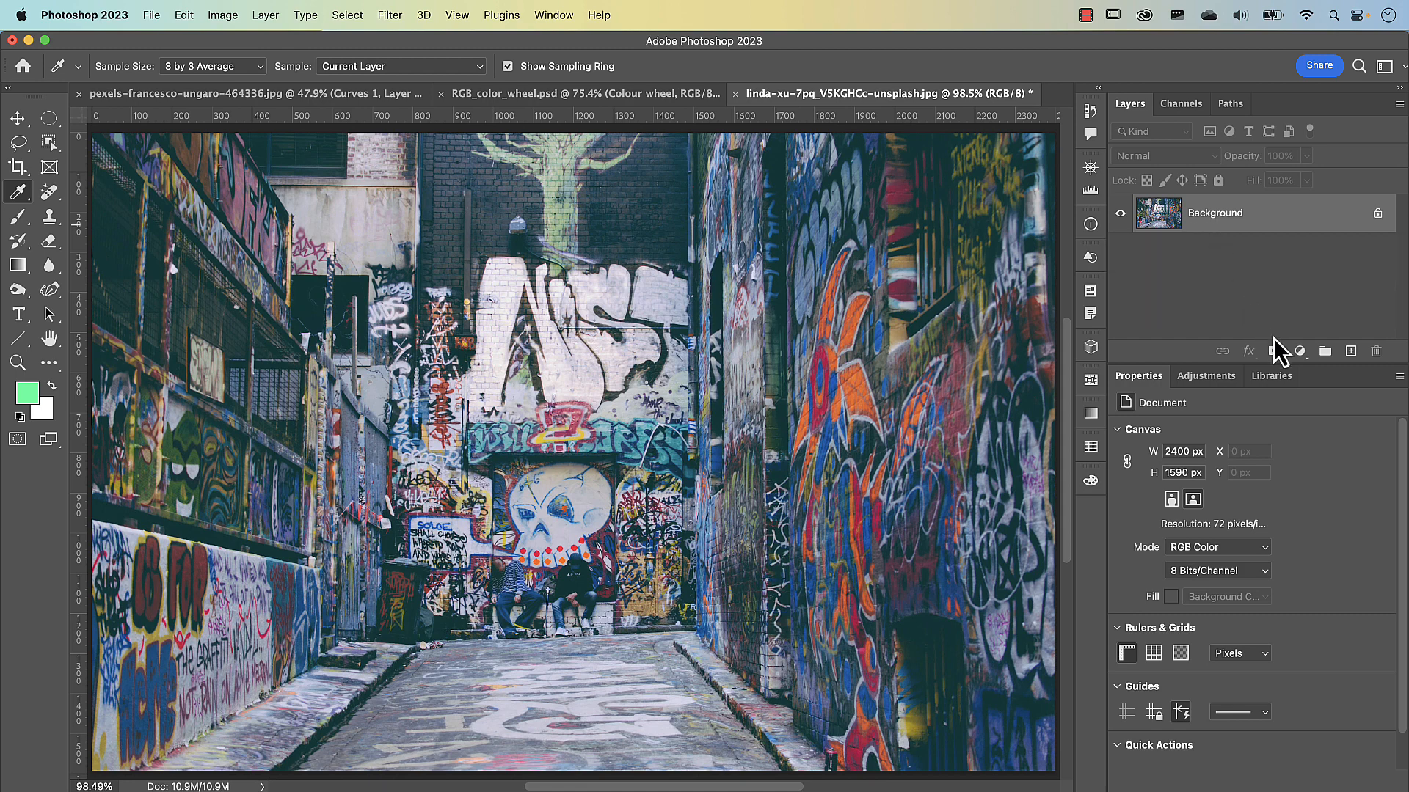
Add a Curves adjustment layer and sample its black point from the dark seated figure and its gray point from the road.
left_click(1299, 352)
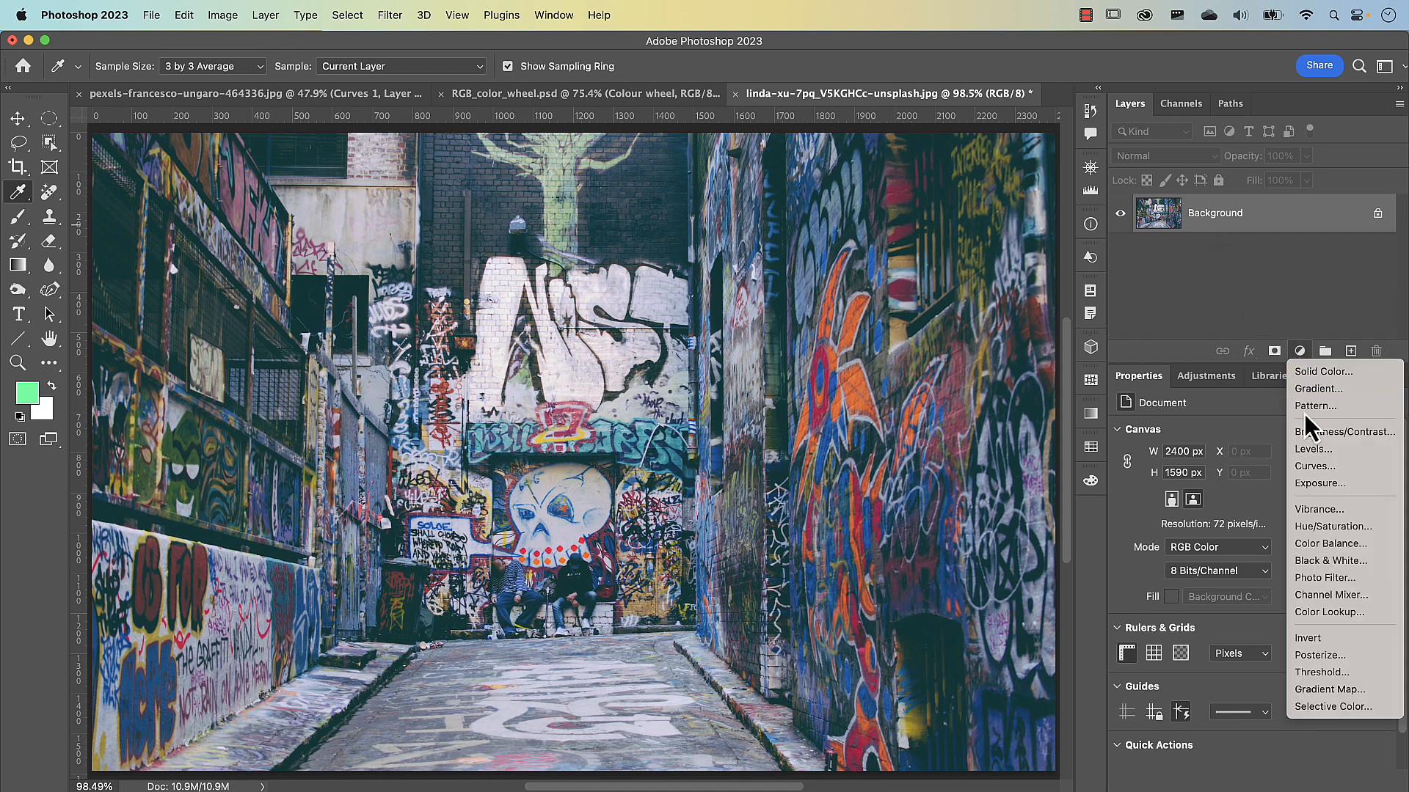
left_click(1314, 467)
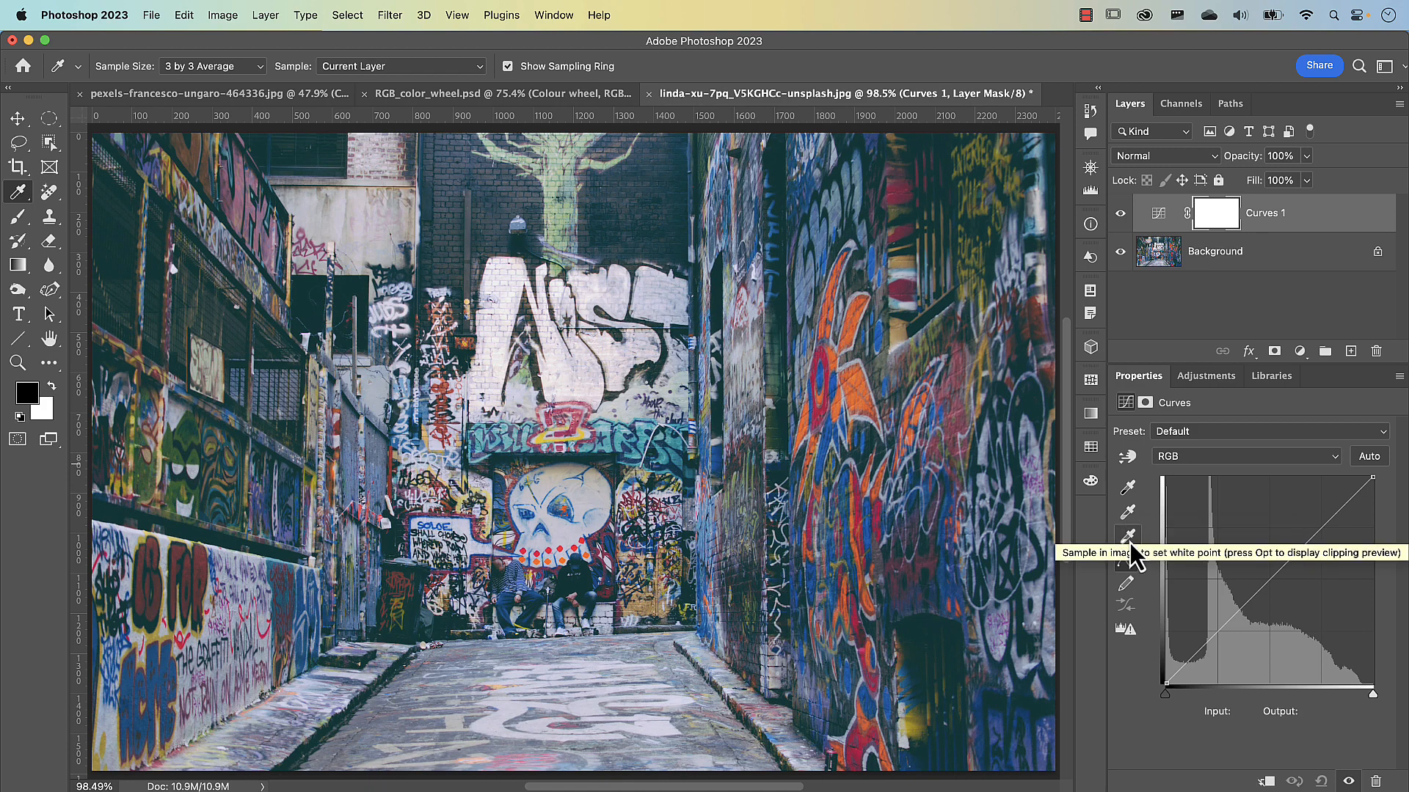
left_click(1127, 490)
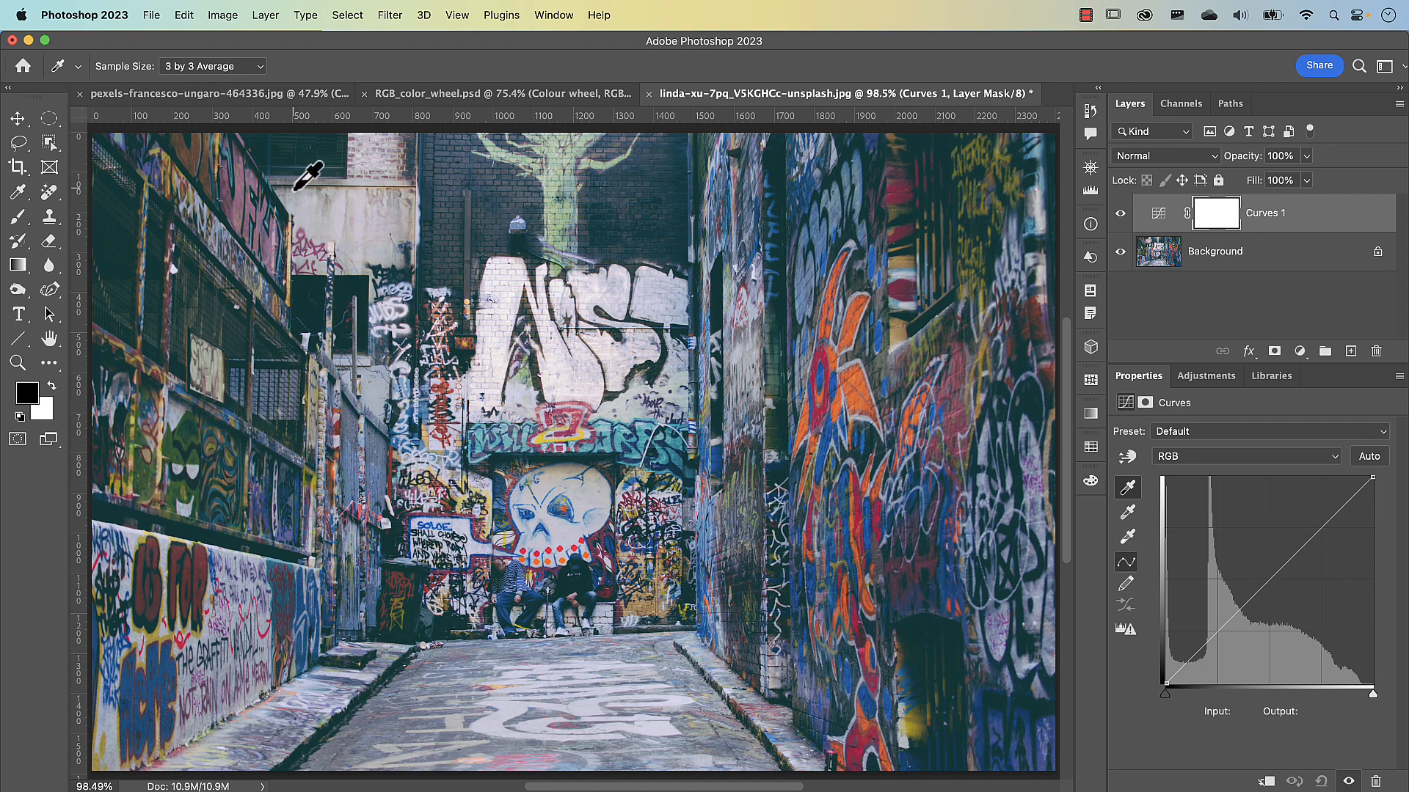
left_click(588, 584)
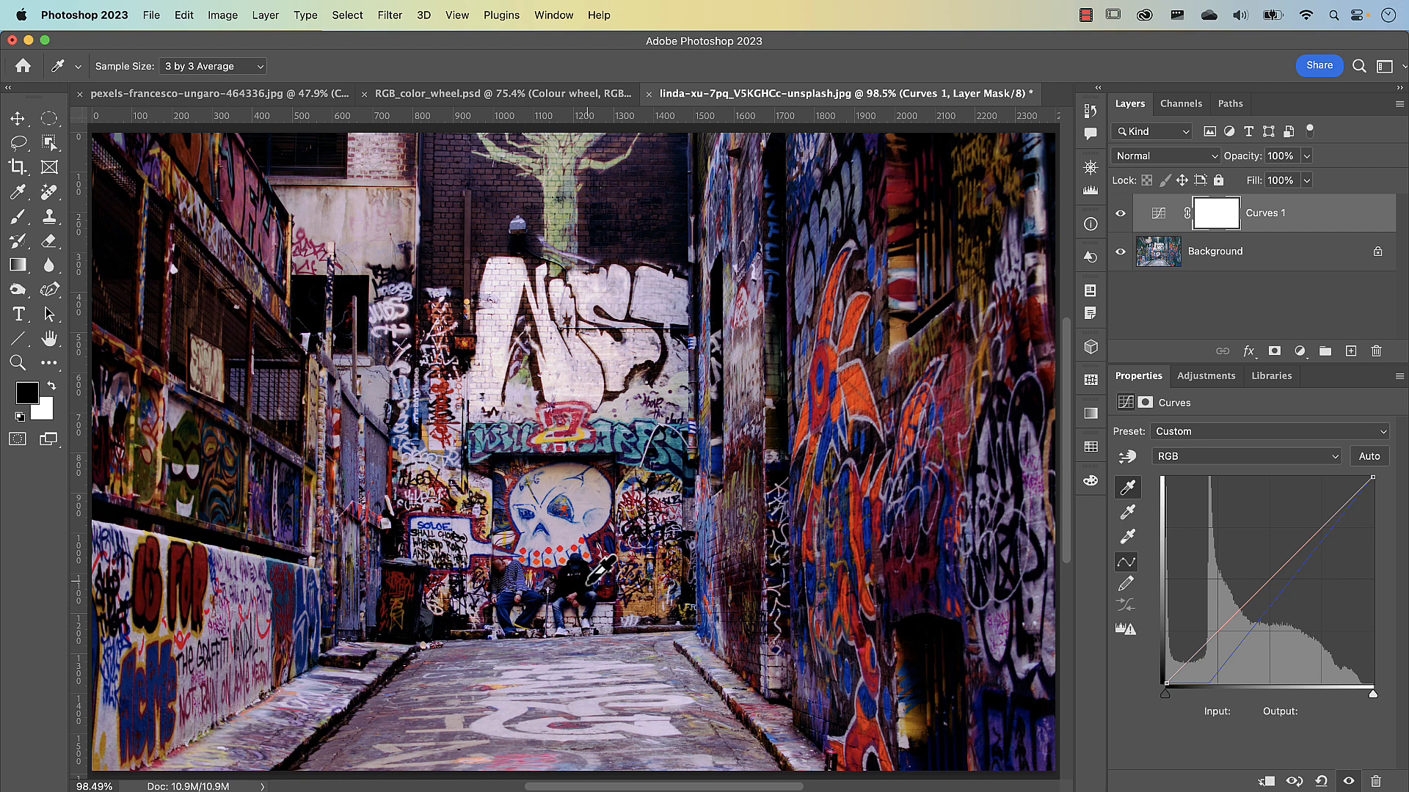
left_click(1127, 513)
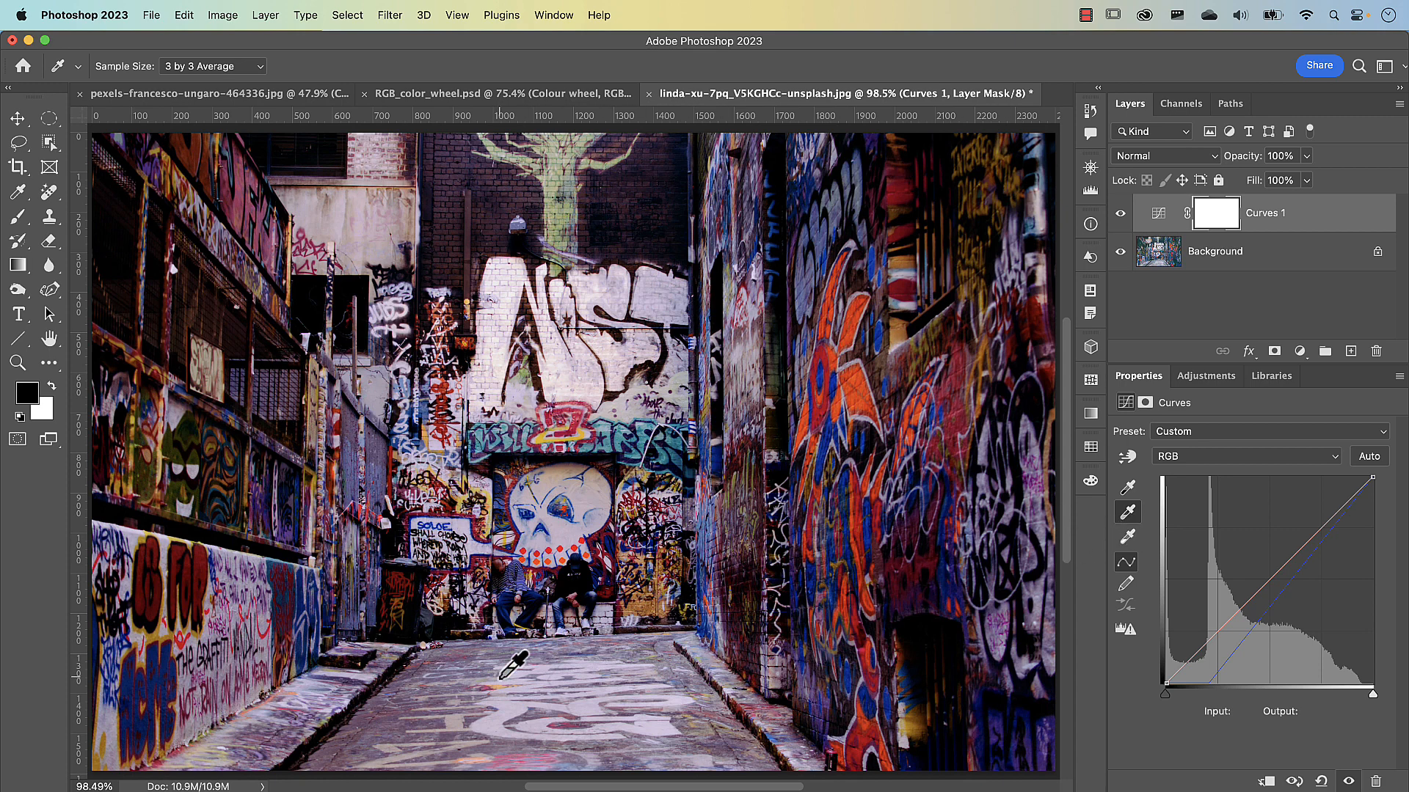
left_click(400, 739)
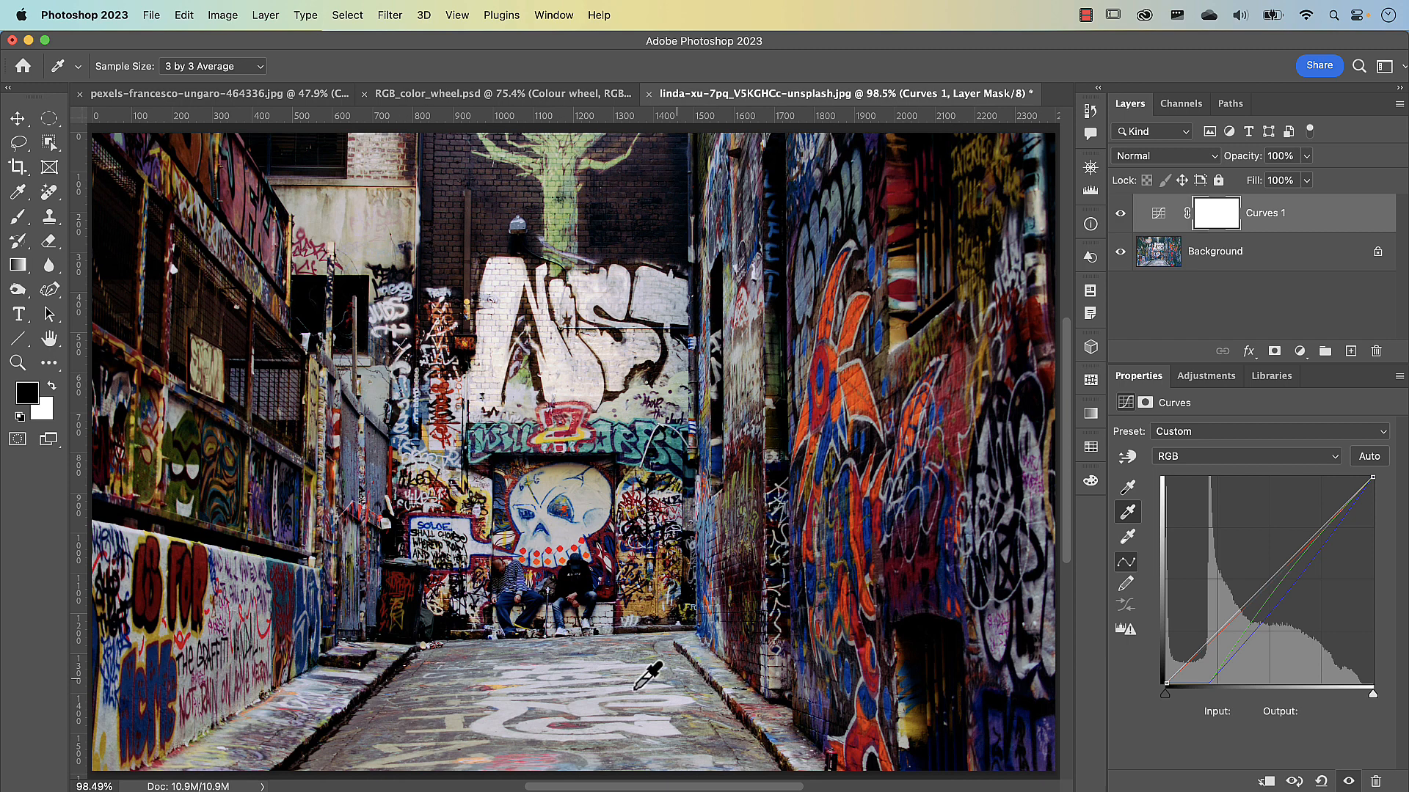
Sample the Curves white point at several spots on the white wall lettering, and compare the photo with the adjustment hidden and shown.
left_click(1128, 537)
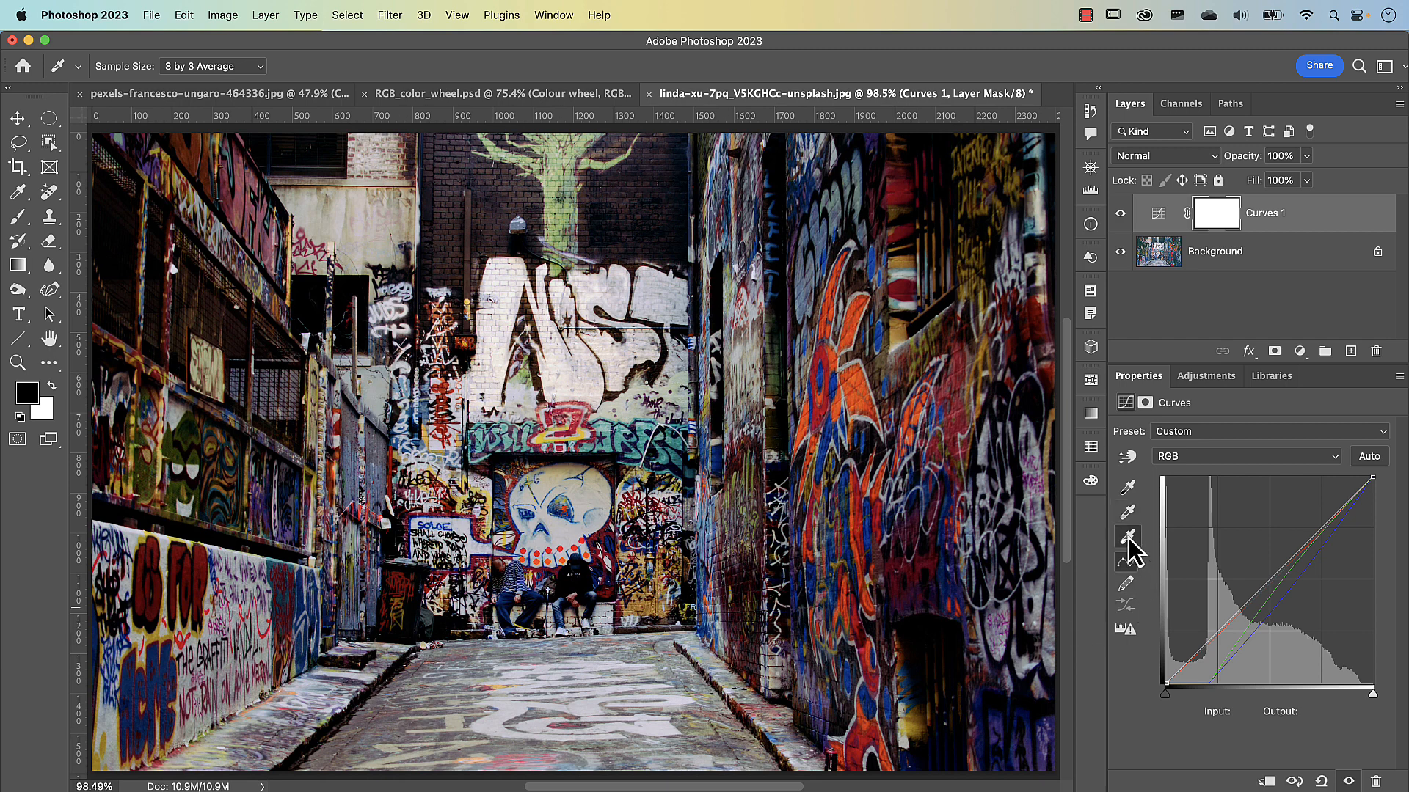
left_click(564, 390)
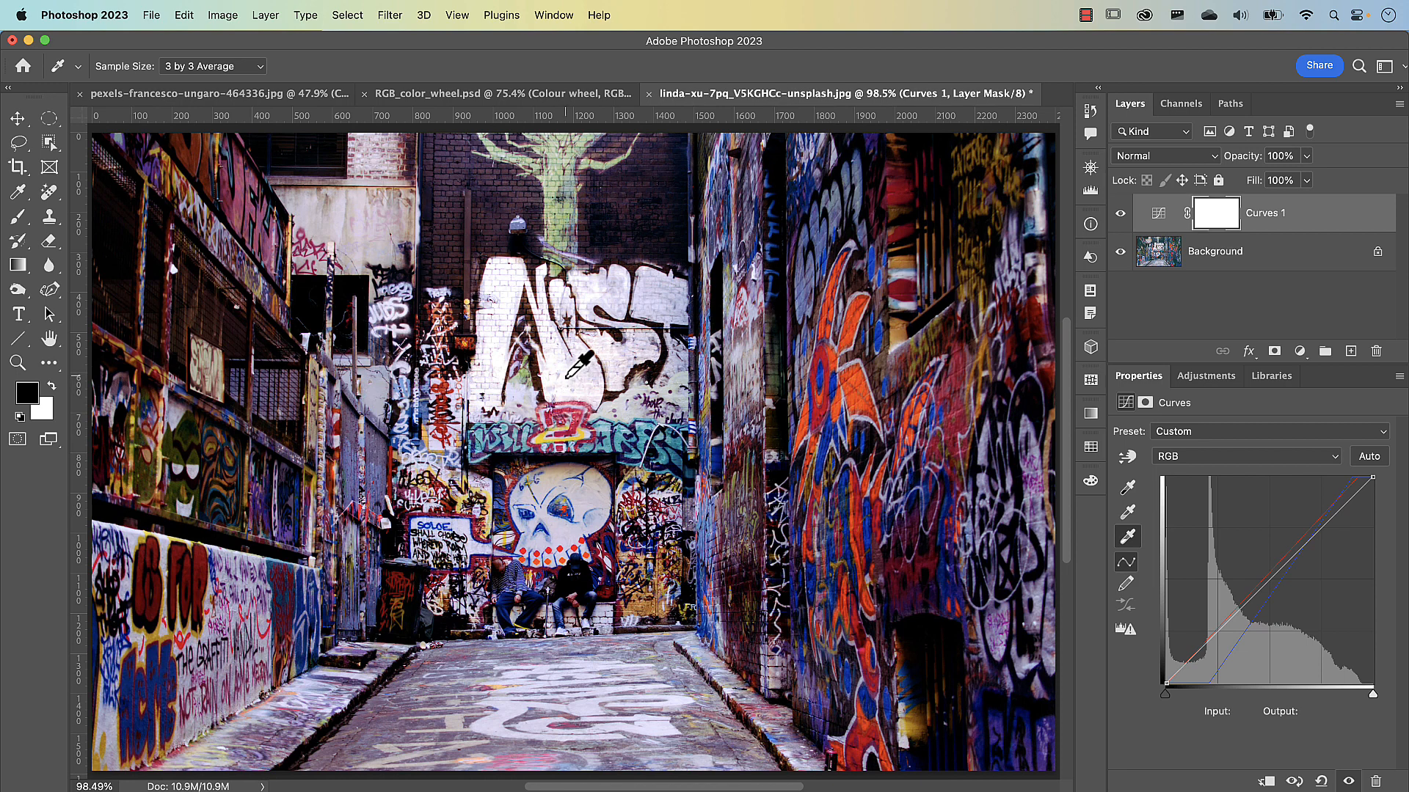
left_click(571, 377)
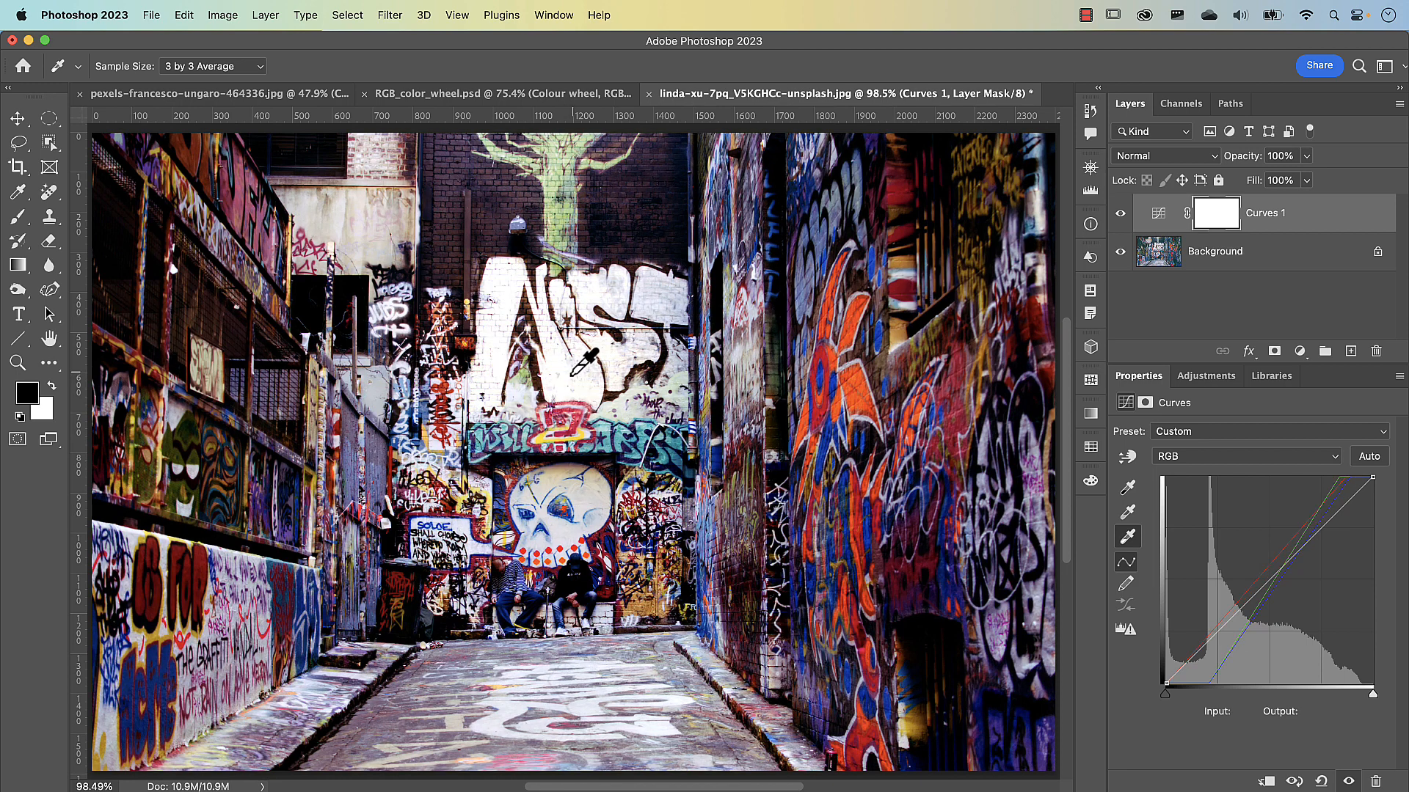
left_click(595, 297)
left_click(668, 292)
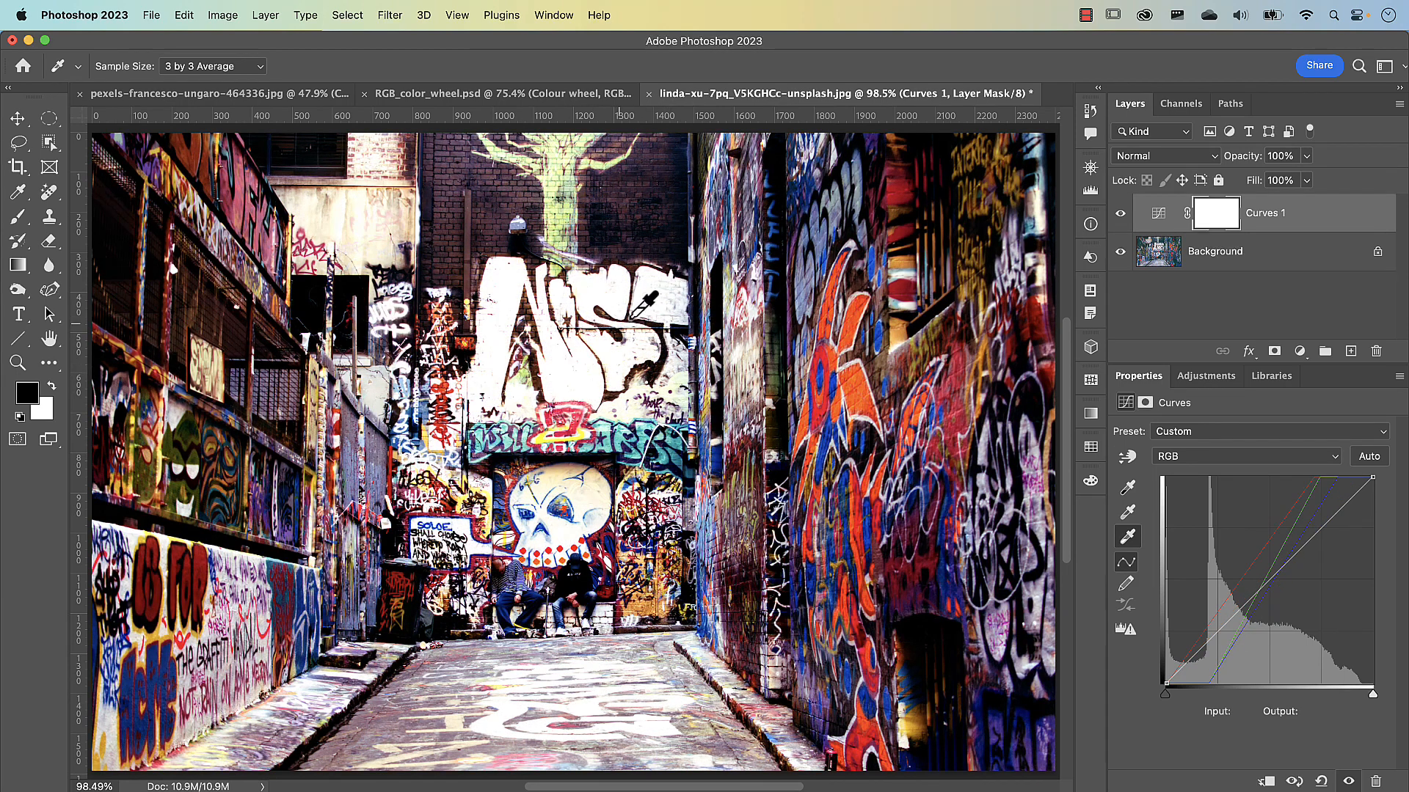
left_click(505, 361)
left_click(573, 387)
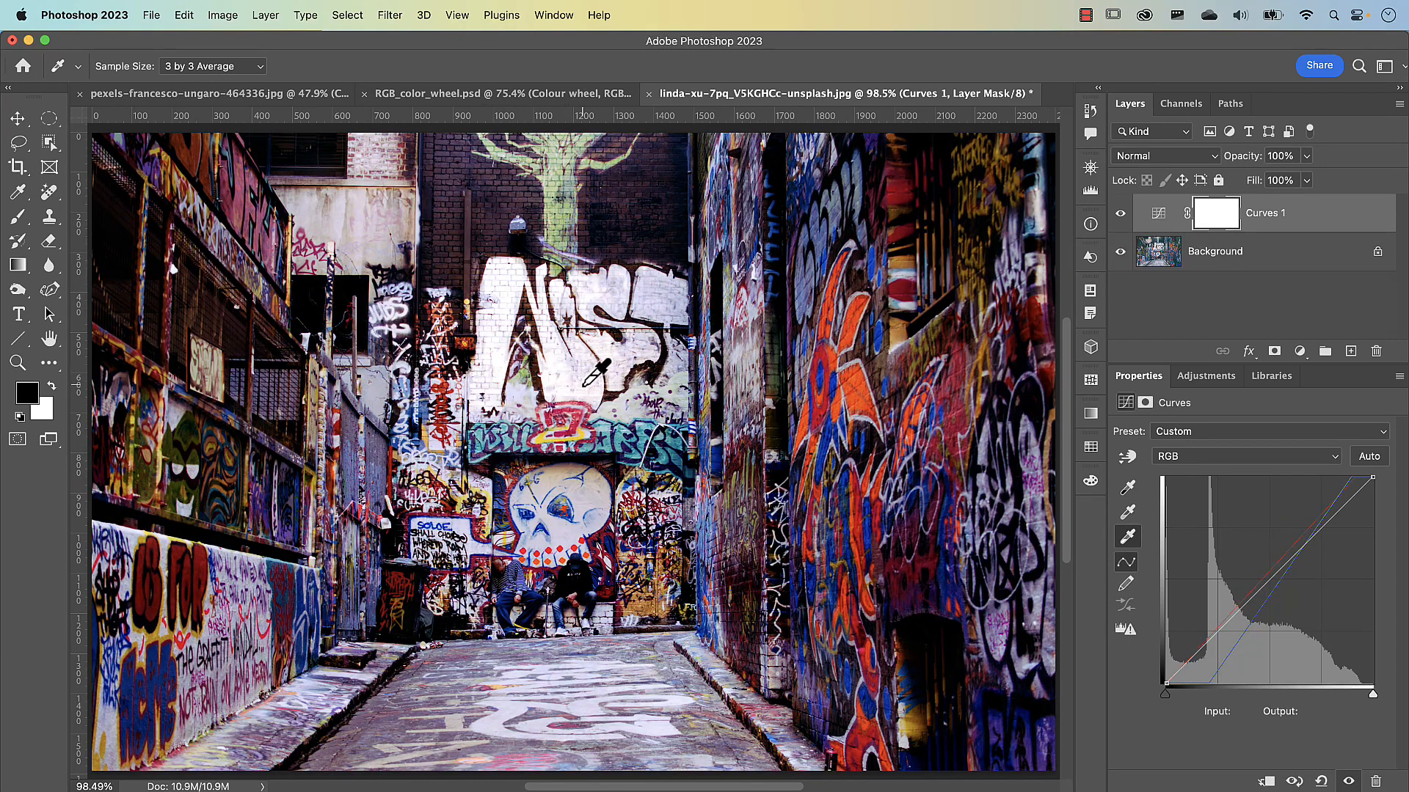
left_click(568, 387)
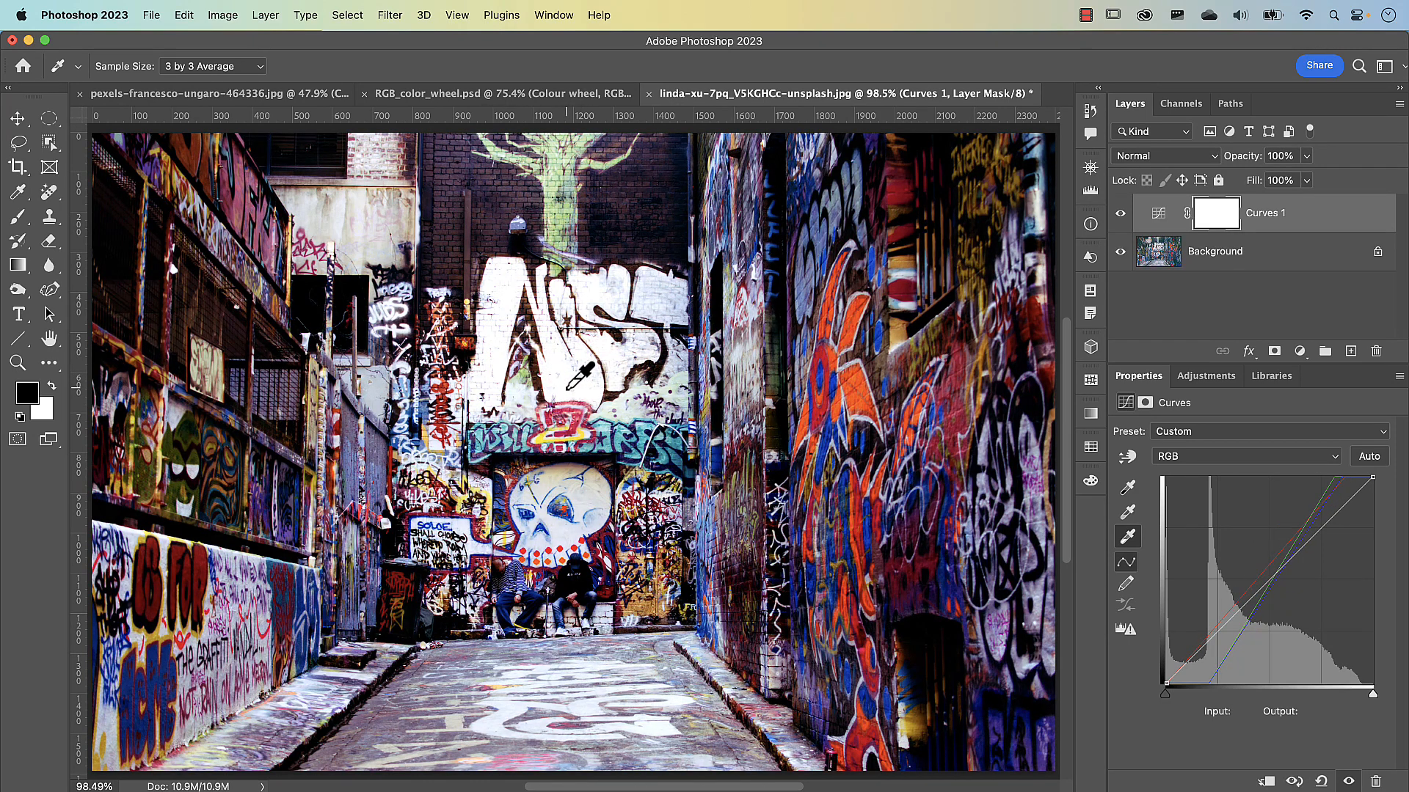
left_click(579, 388)
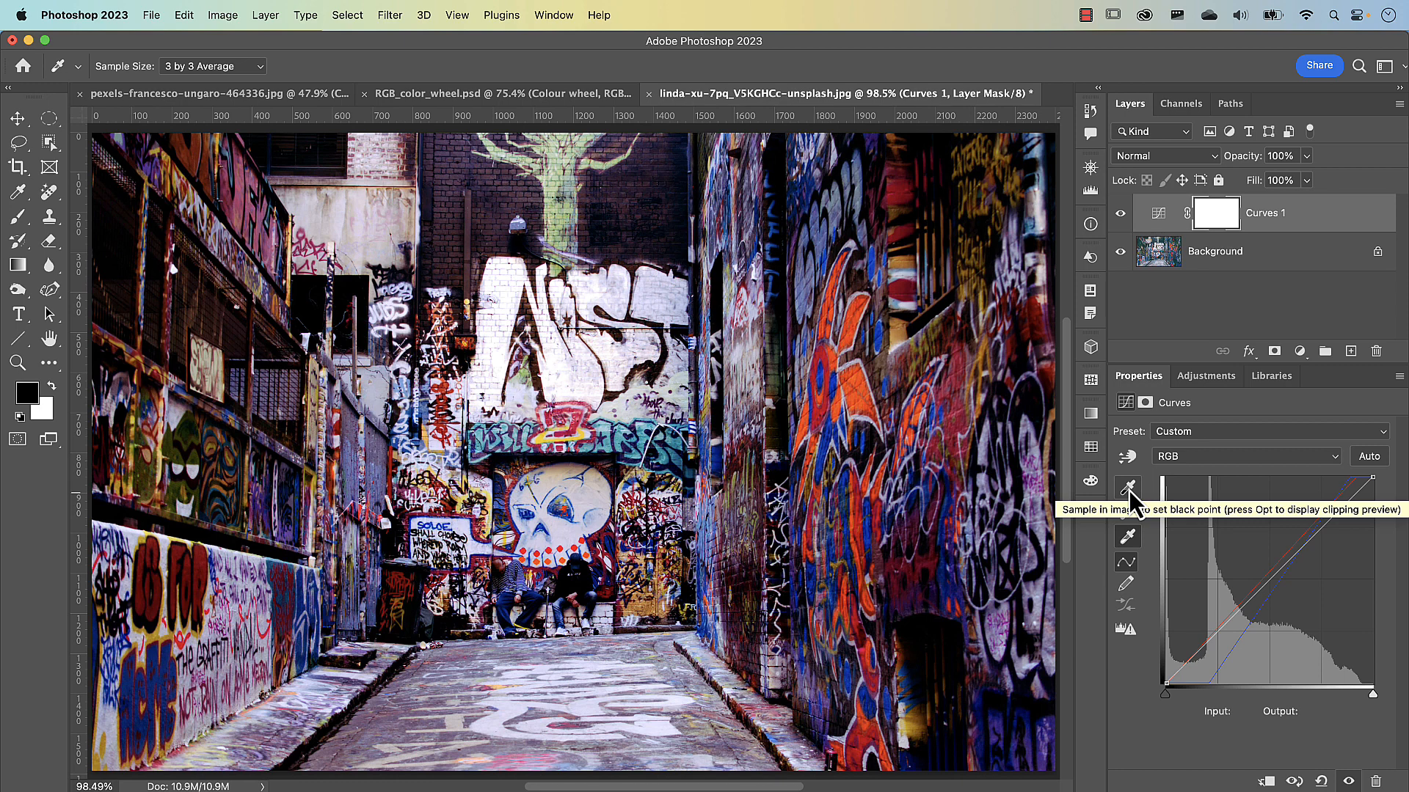
left_click(1120, 212)
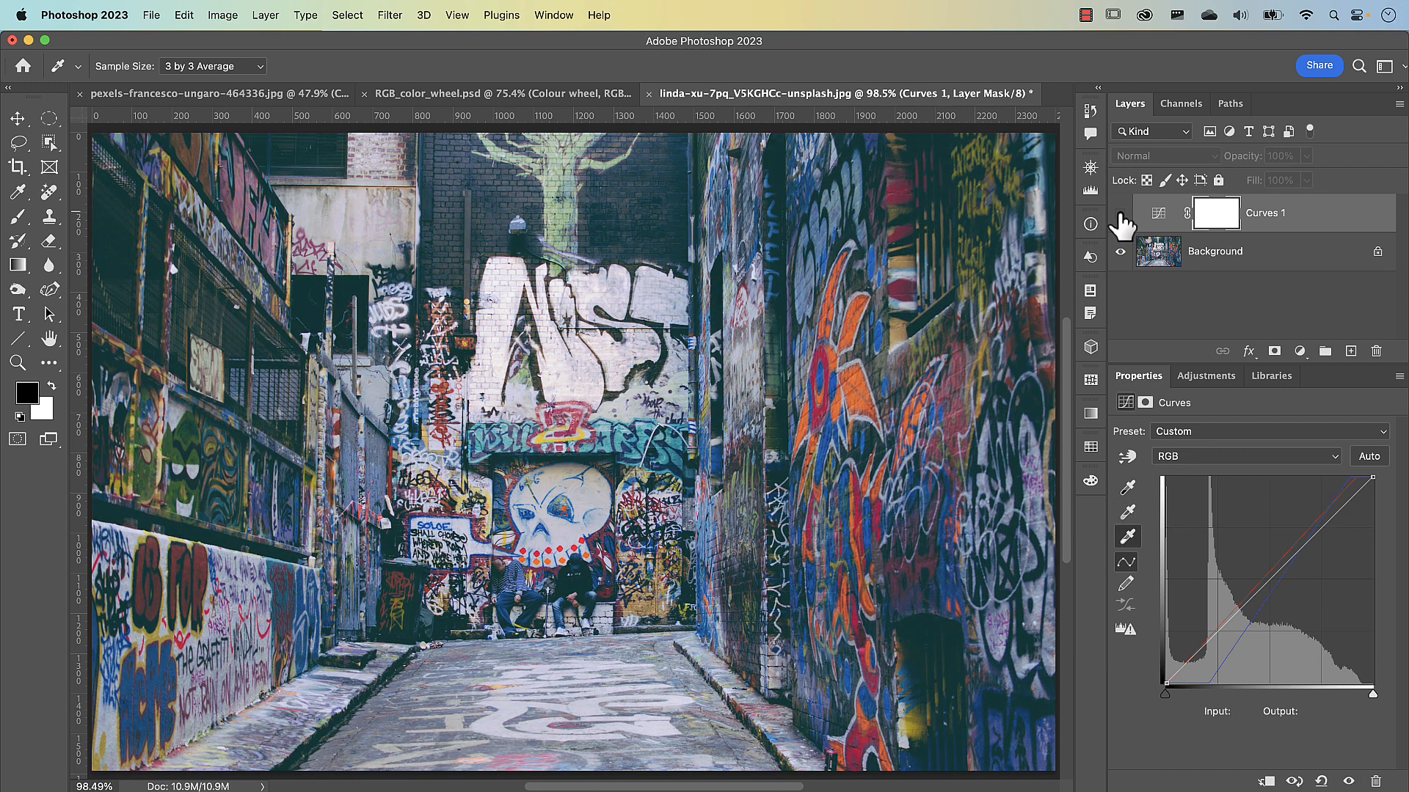
left_click(1120, 214)
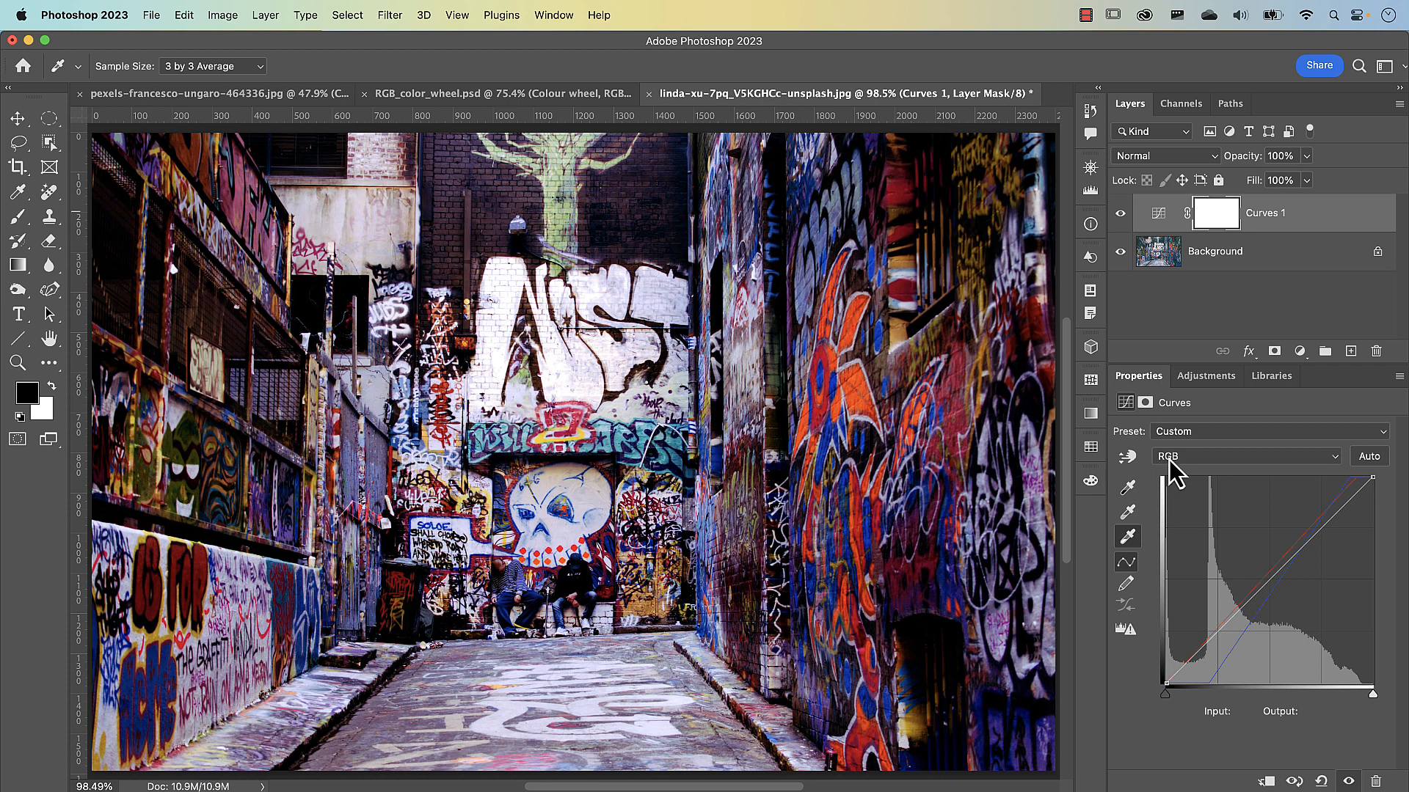
Fade the RGB curve by raising the black endpoint's output to 30 and lowering the white endpoint's output to 225.
left_click(1166, 684)
left_click_drag(1167, 684, 1152, 658)
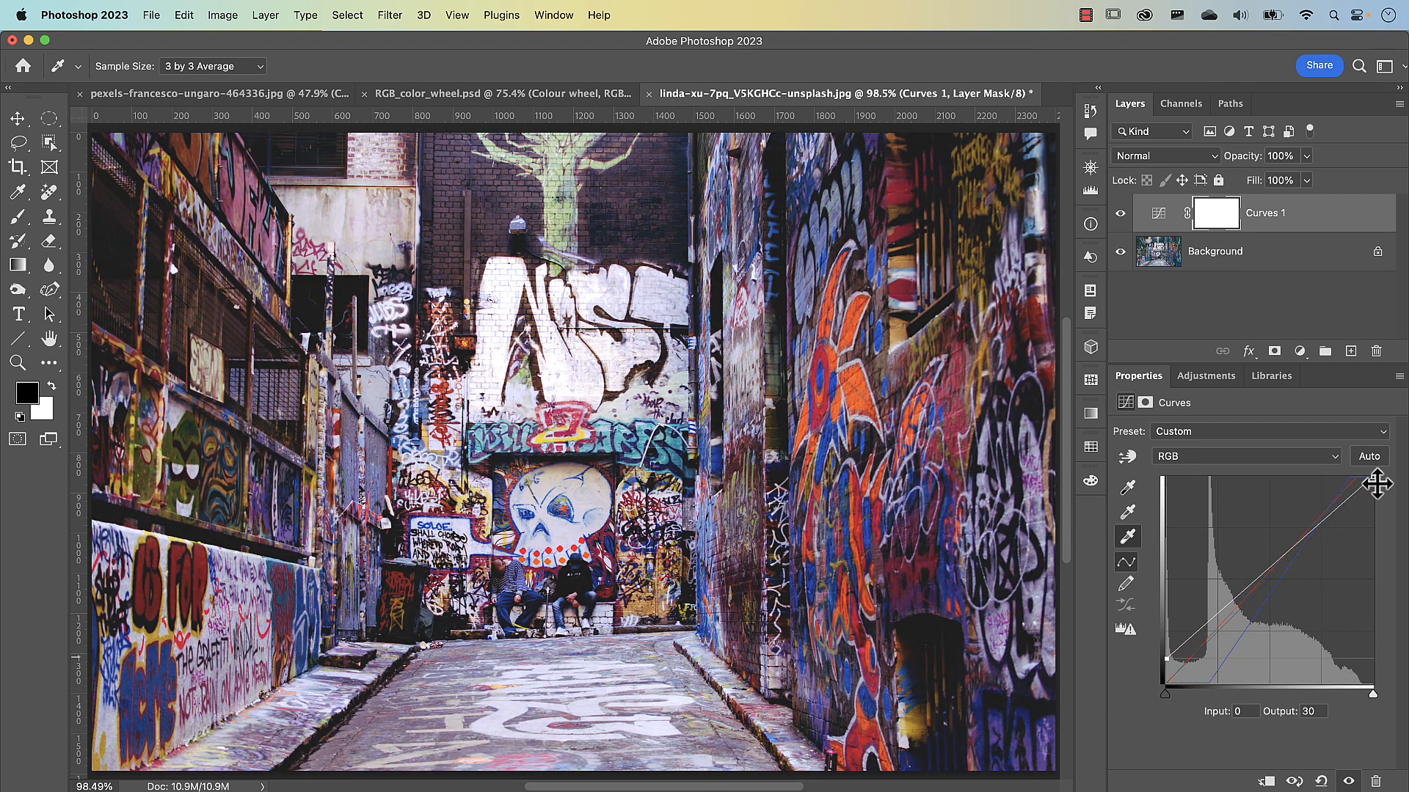
left_click_drag(1373, 477, 1378, 505)
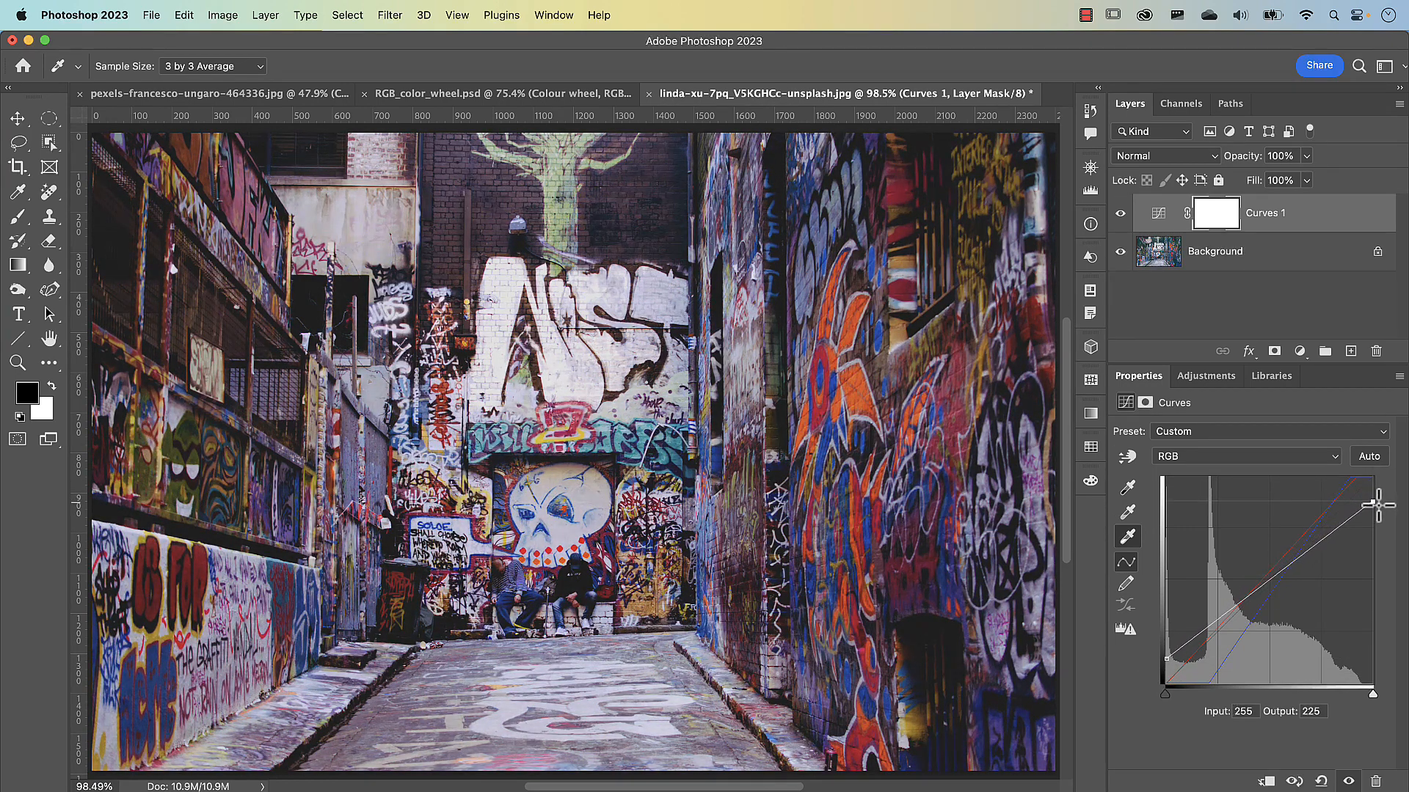
left_click(1166, 659)
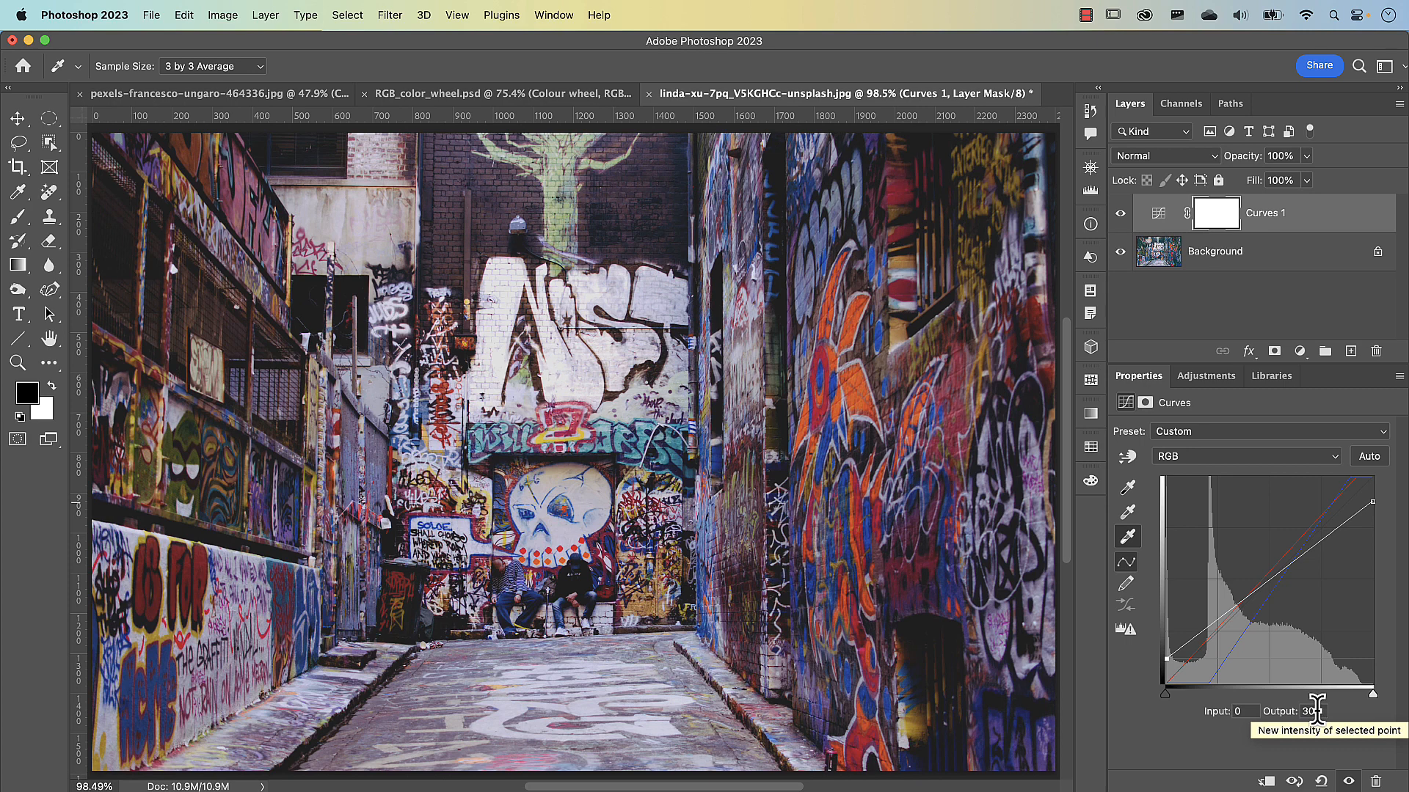
left_click(1373, 503)
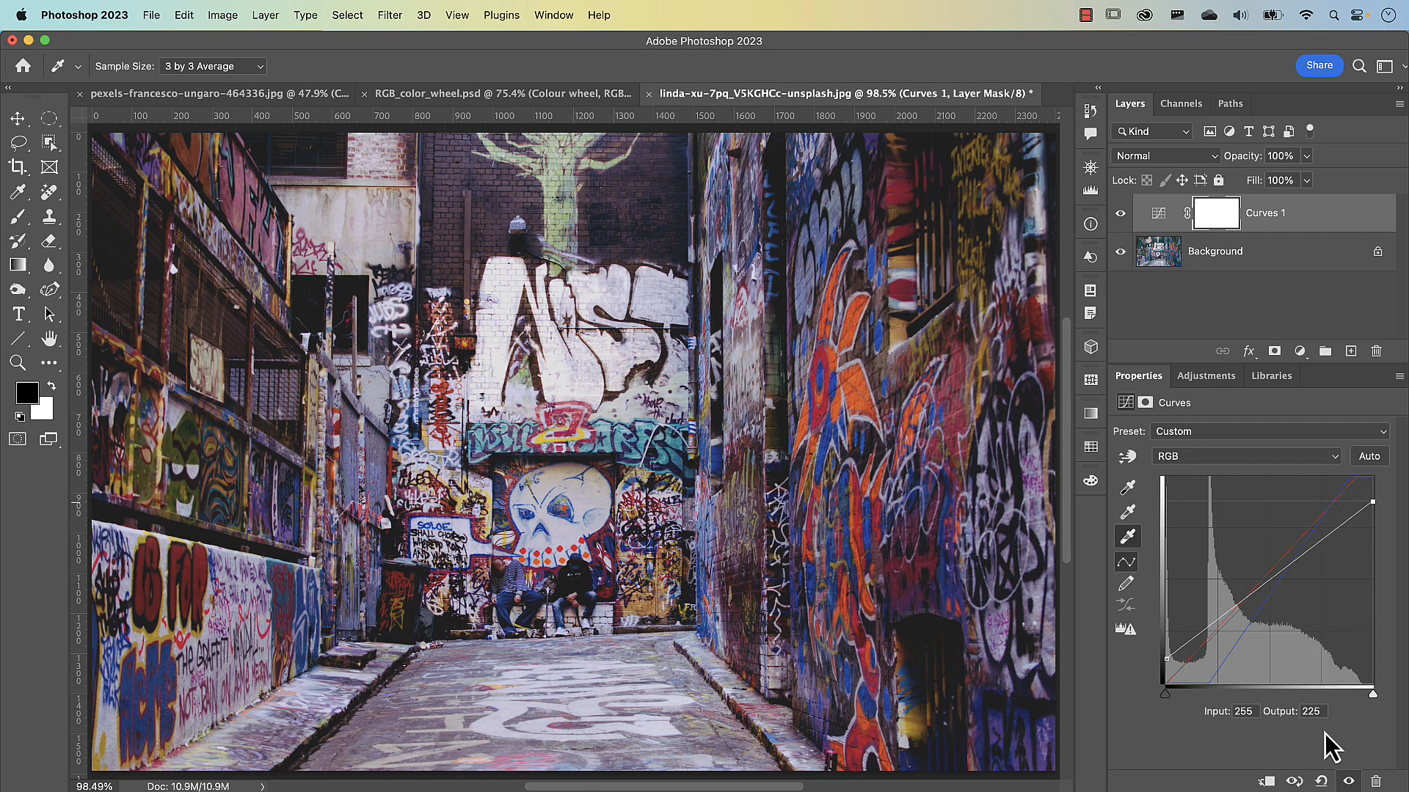
Reset the Curves adjustment to its defaults and move the black point input to 56.
left_click(1321, 782)
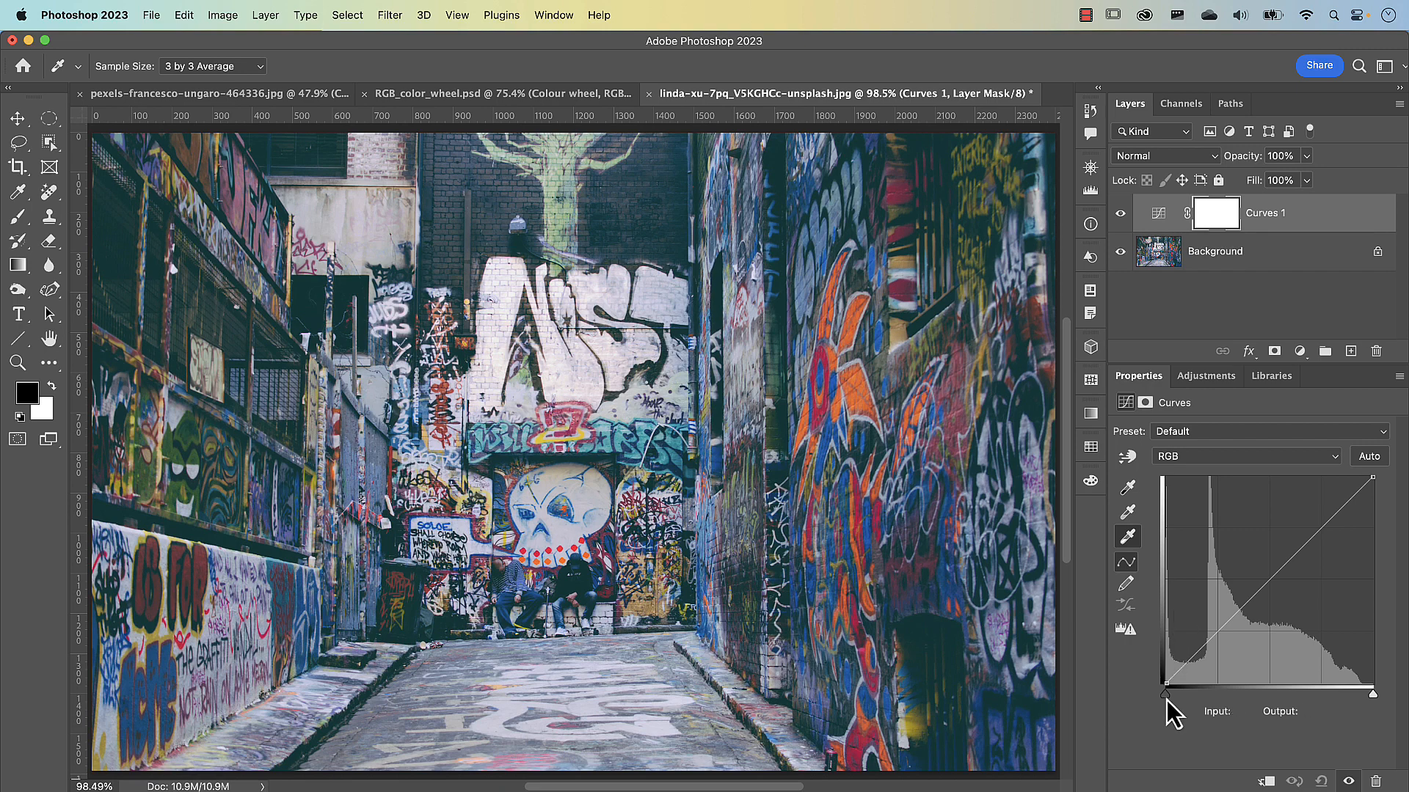
left_click_drag(1167, 700, 1212, 702)
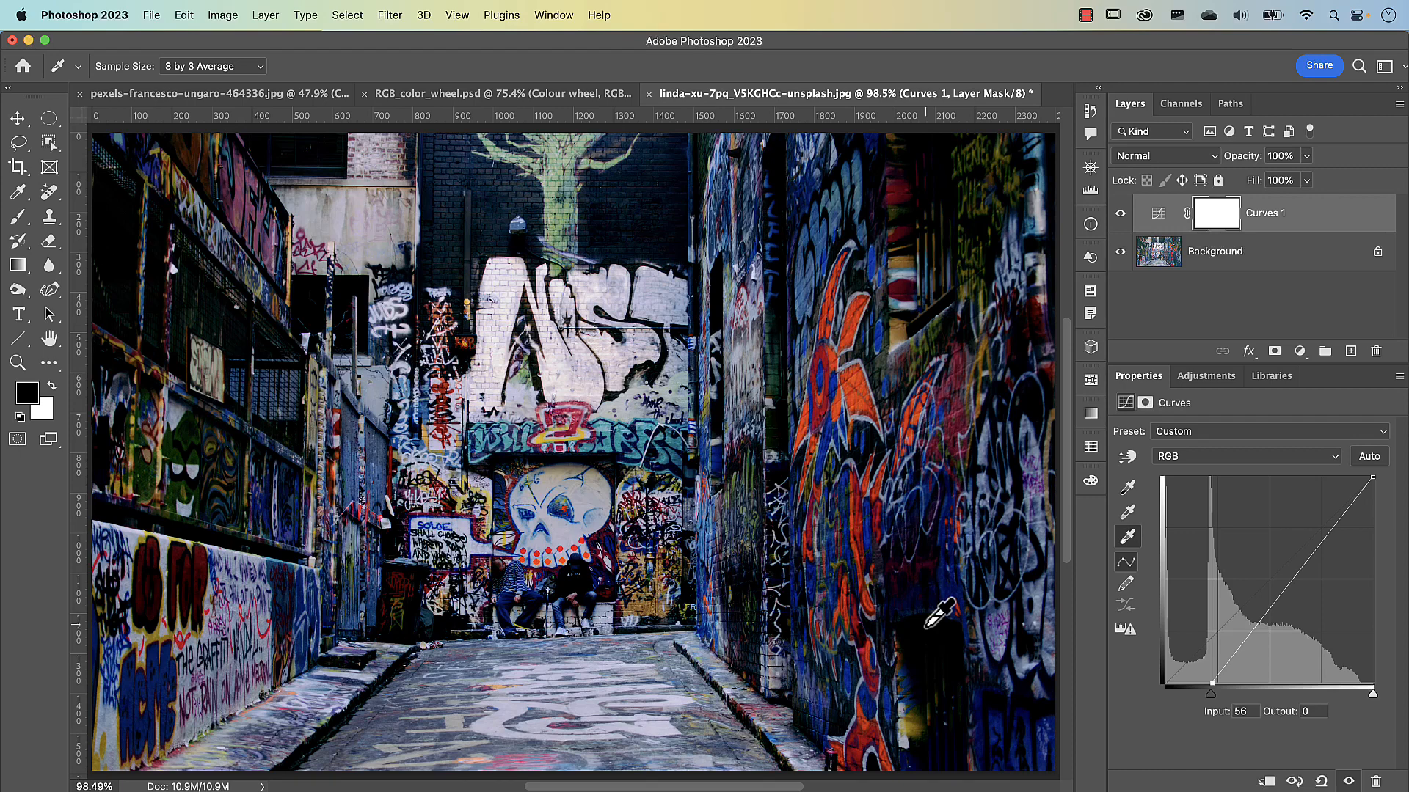
Place a Color Sampler on the dark doorway in the graffiti wall and return the black point input to 0.
left_click(19, 194)
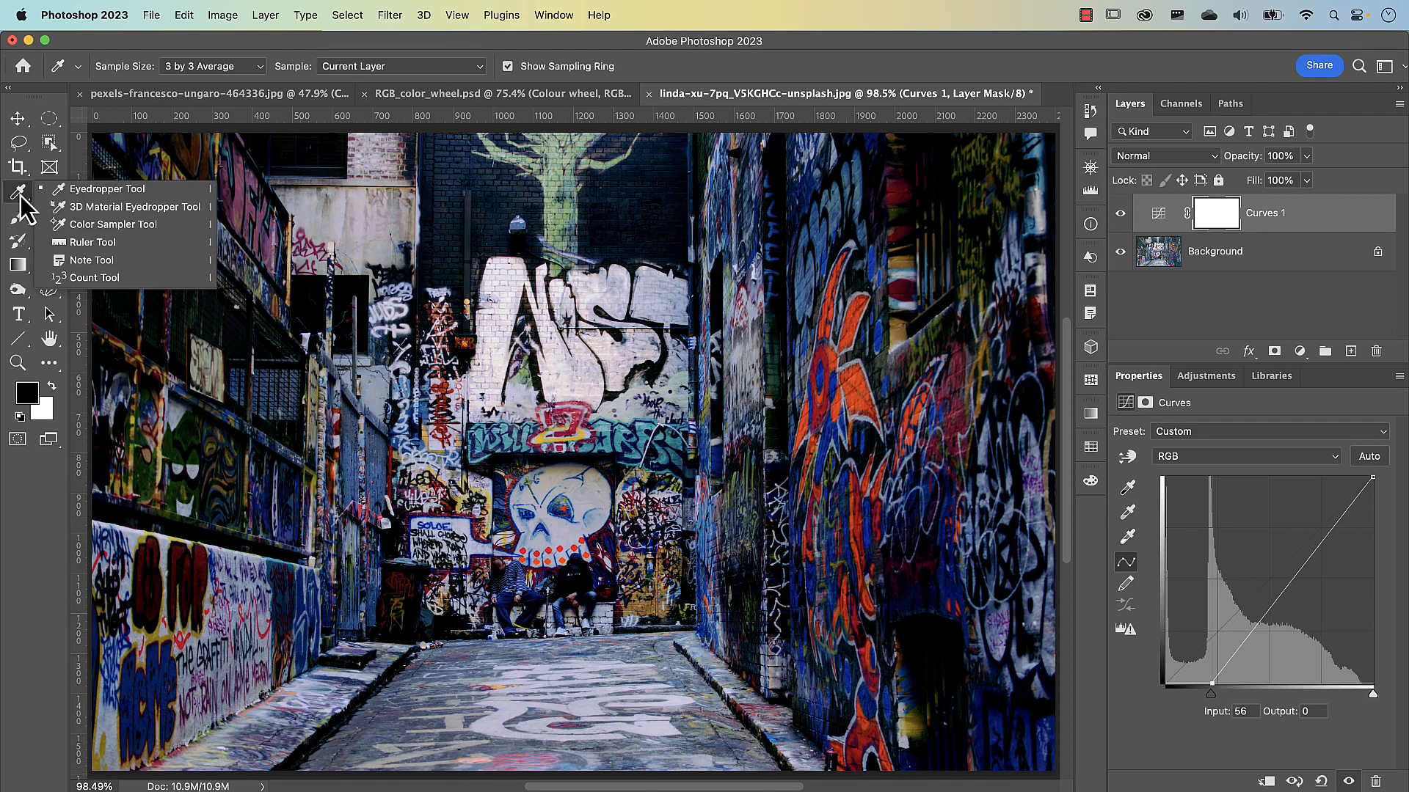
left_click(91, 230)
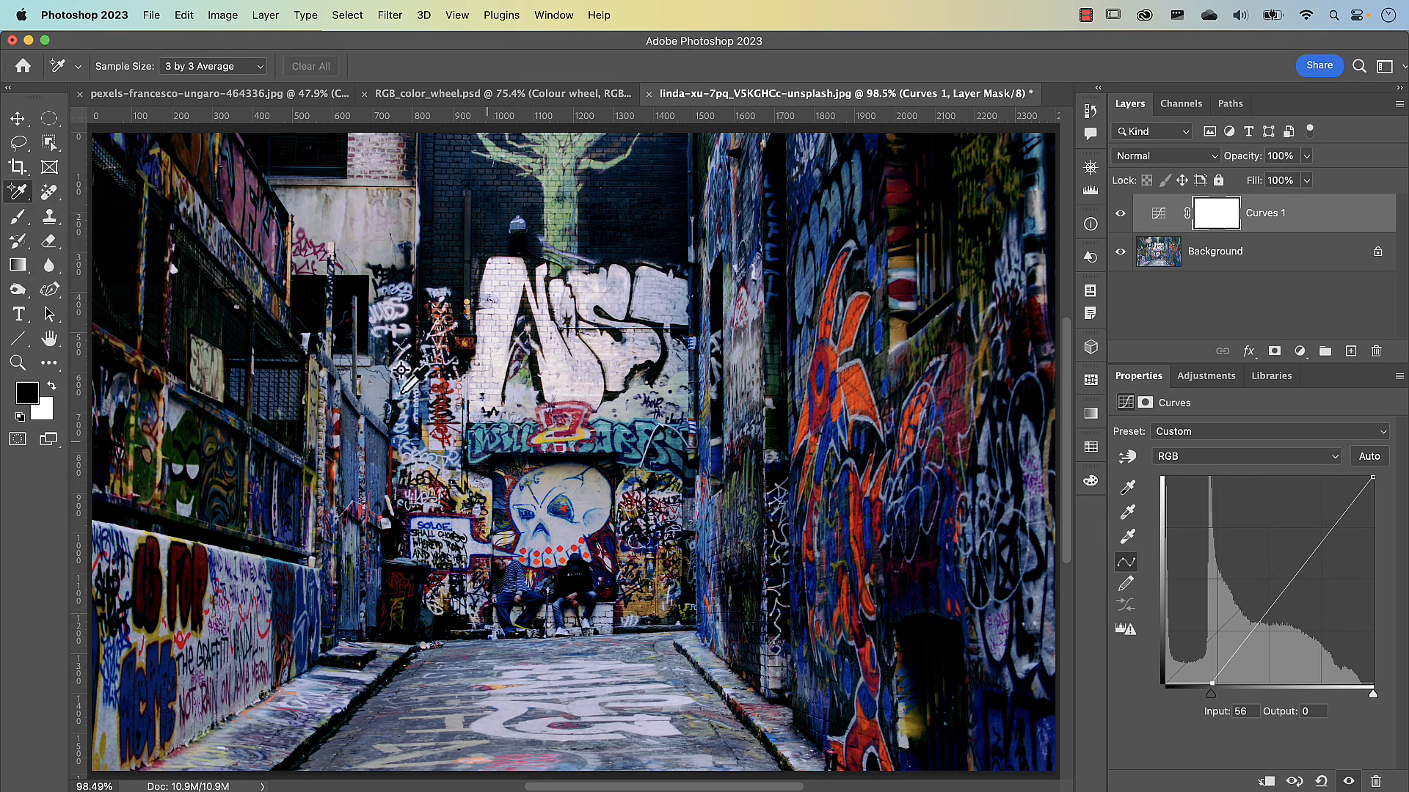
left_click(935, 629)
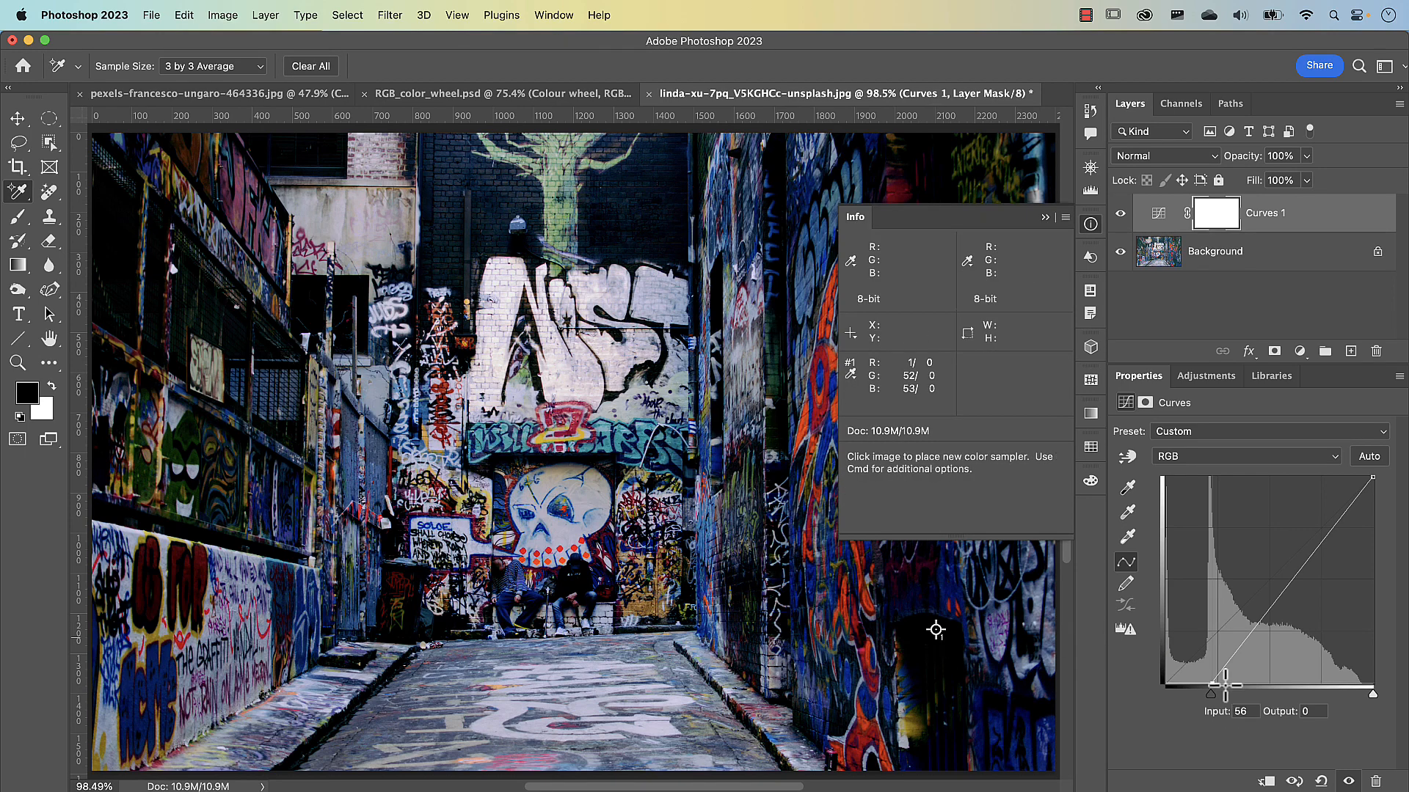
left_click_drag(1211, 694, 1125, 694)
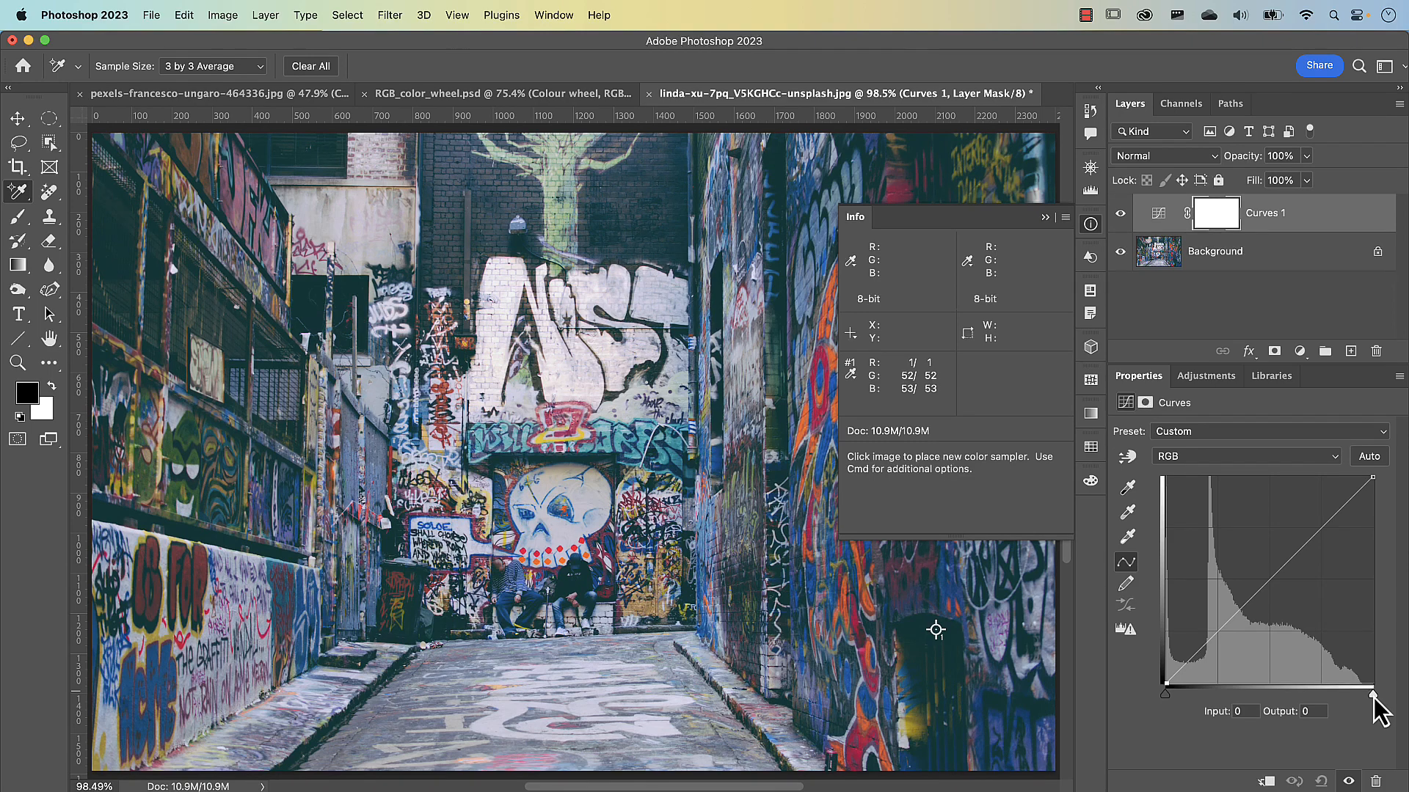
Place a second color sampler on the white wall lettering while testing a white point input of 212, and restore it to 255.
left_click_drag(1372, 696, 1337, 697)
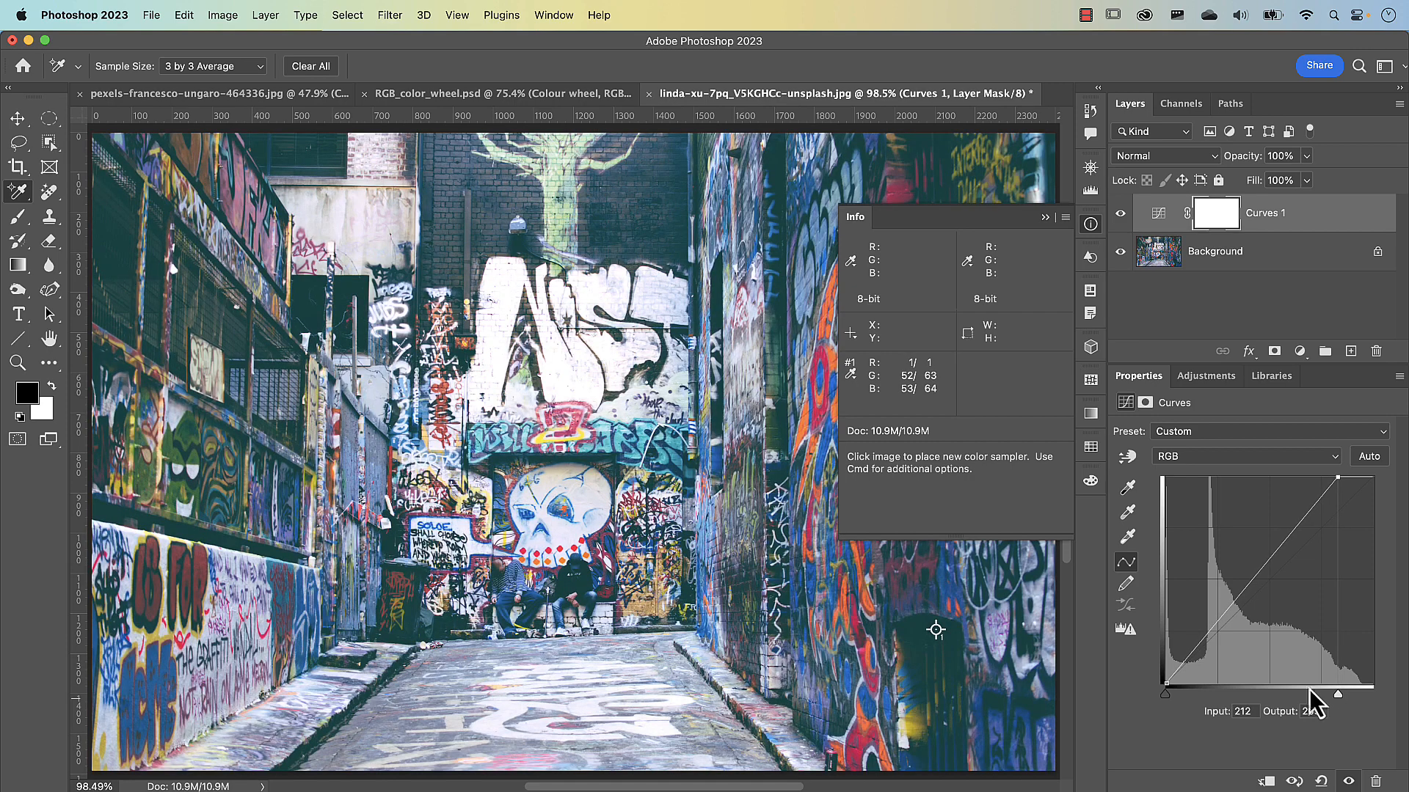
left_click(561, 386)
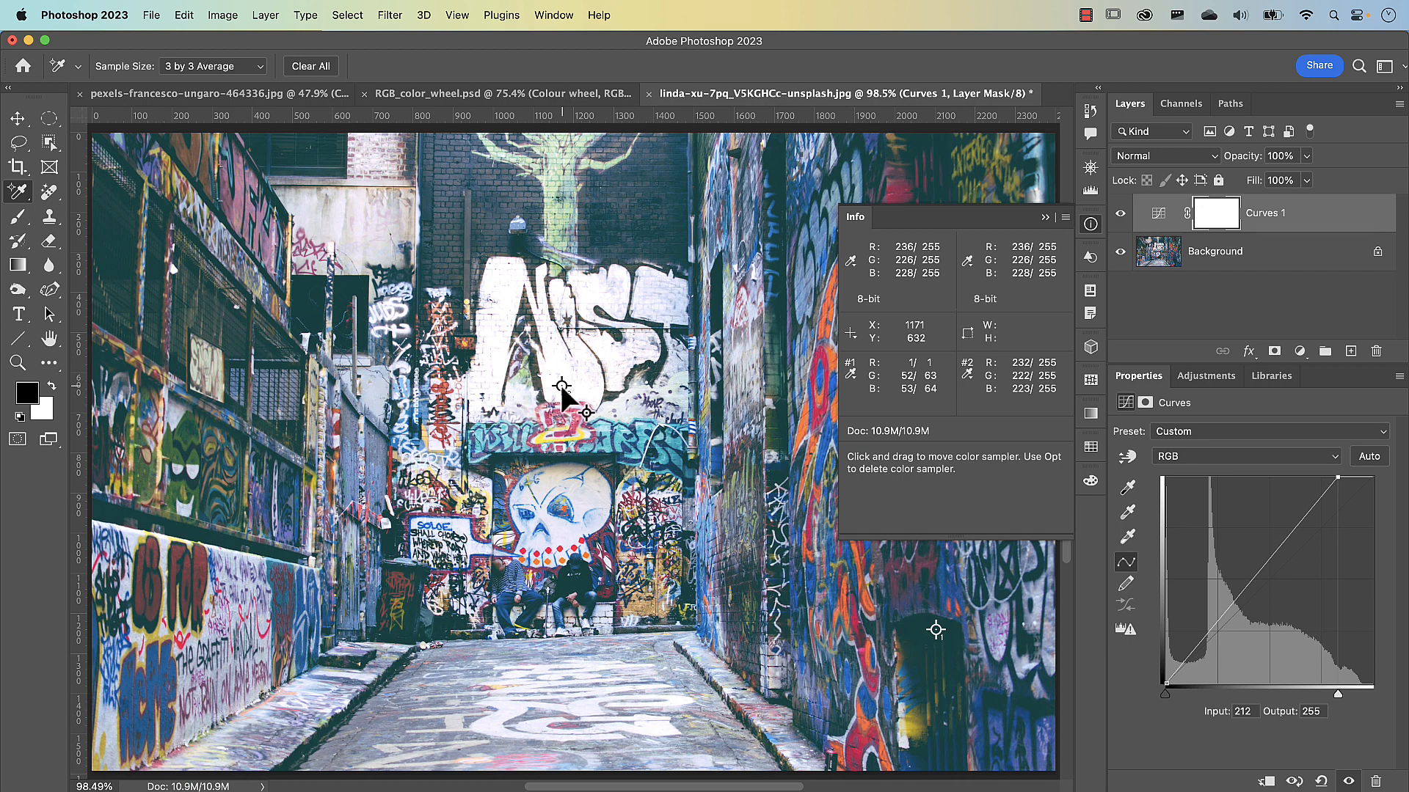
left_click_drag(562, 385, 562, 385)
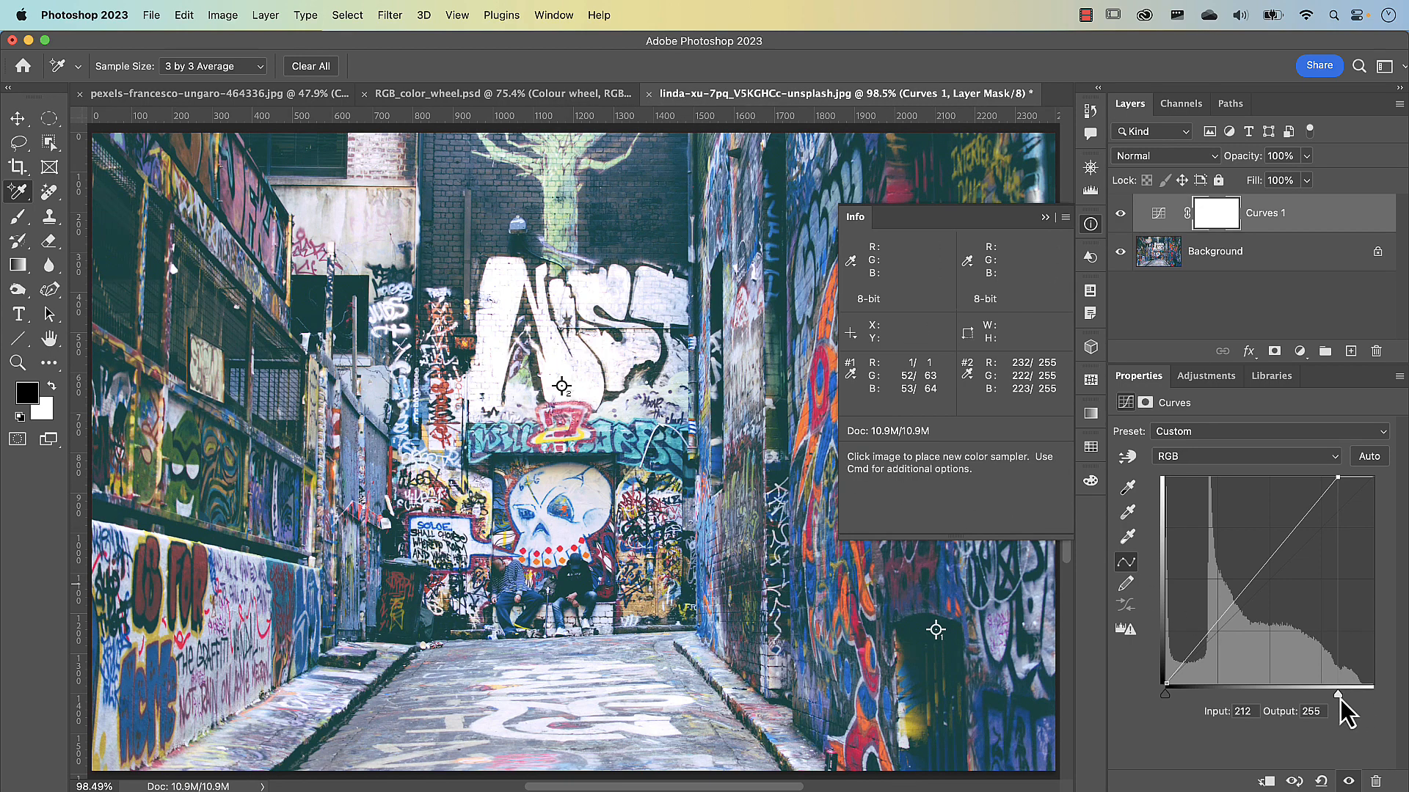
left_click_drag(1339, 697, 1371, 694)
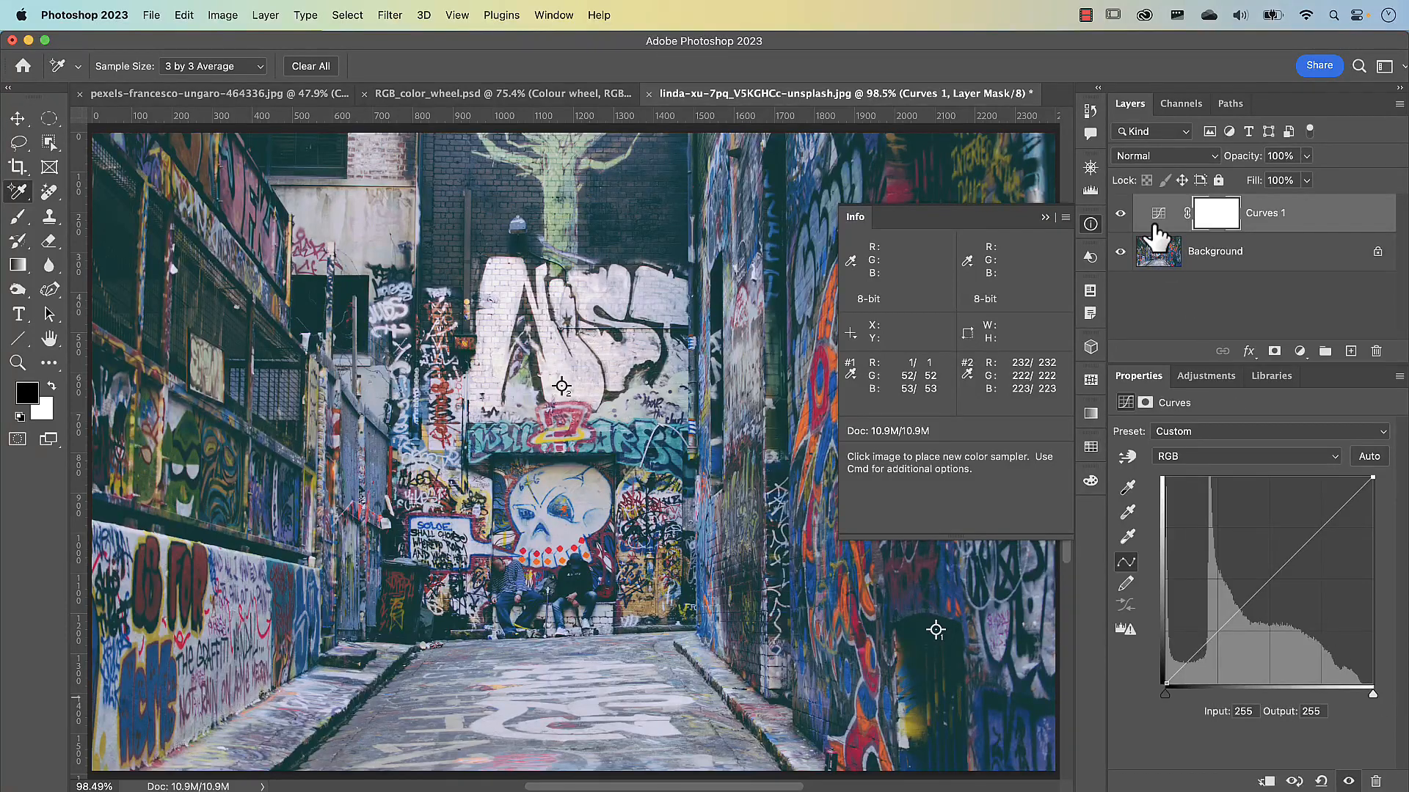
Hide the Curves layer and add a Solid Color fill layer in gray 808080 with the Difference blend mode.
left_click(1120, 214)
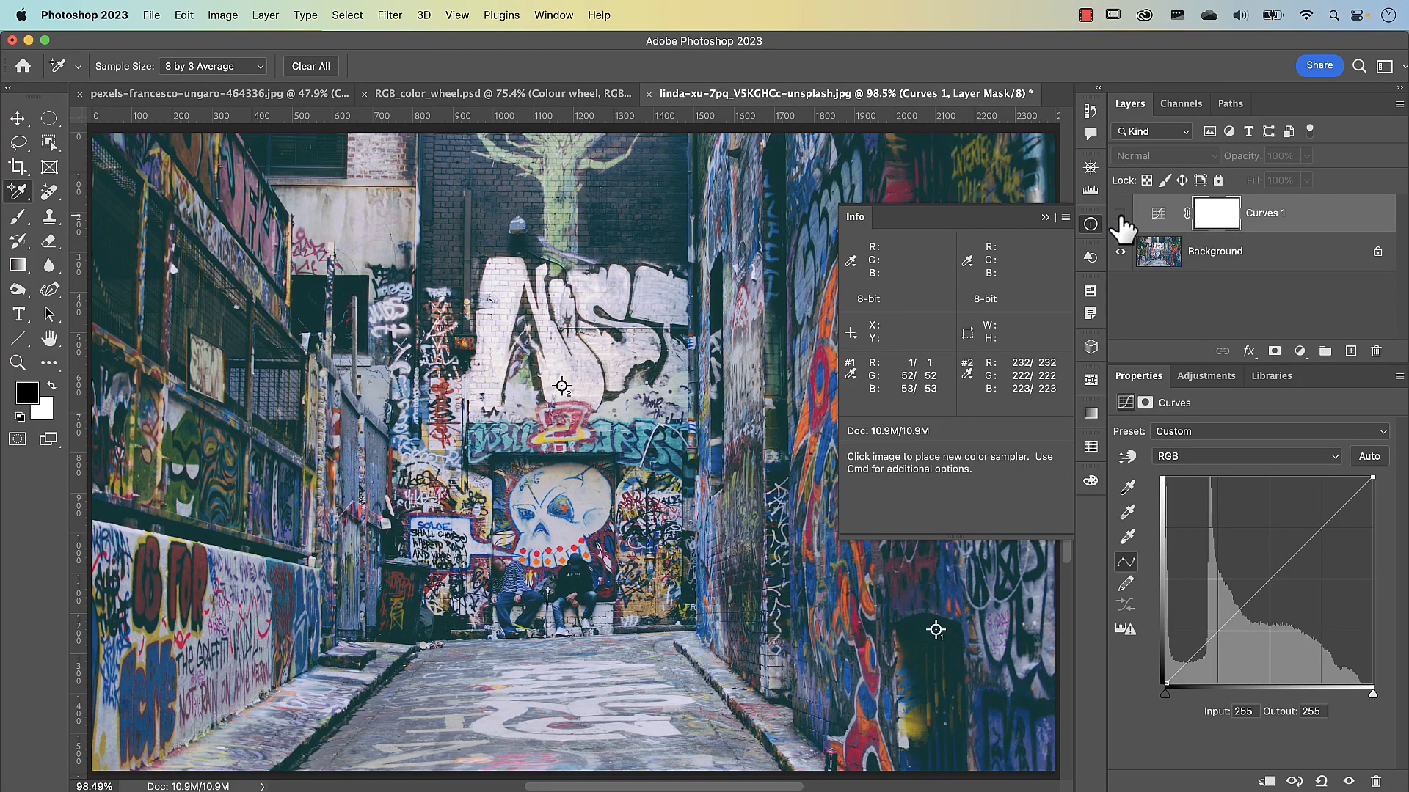
left_click(1299, 351)
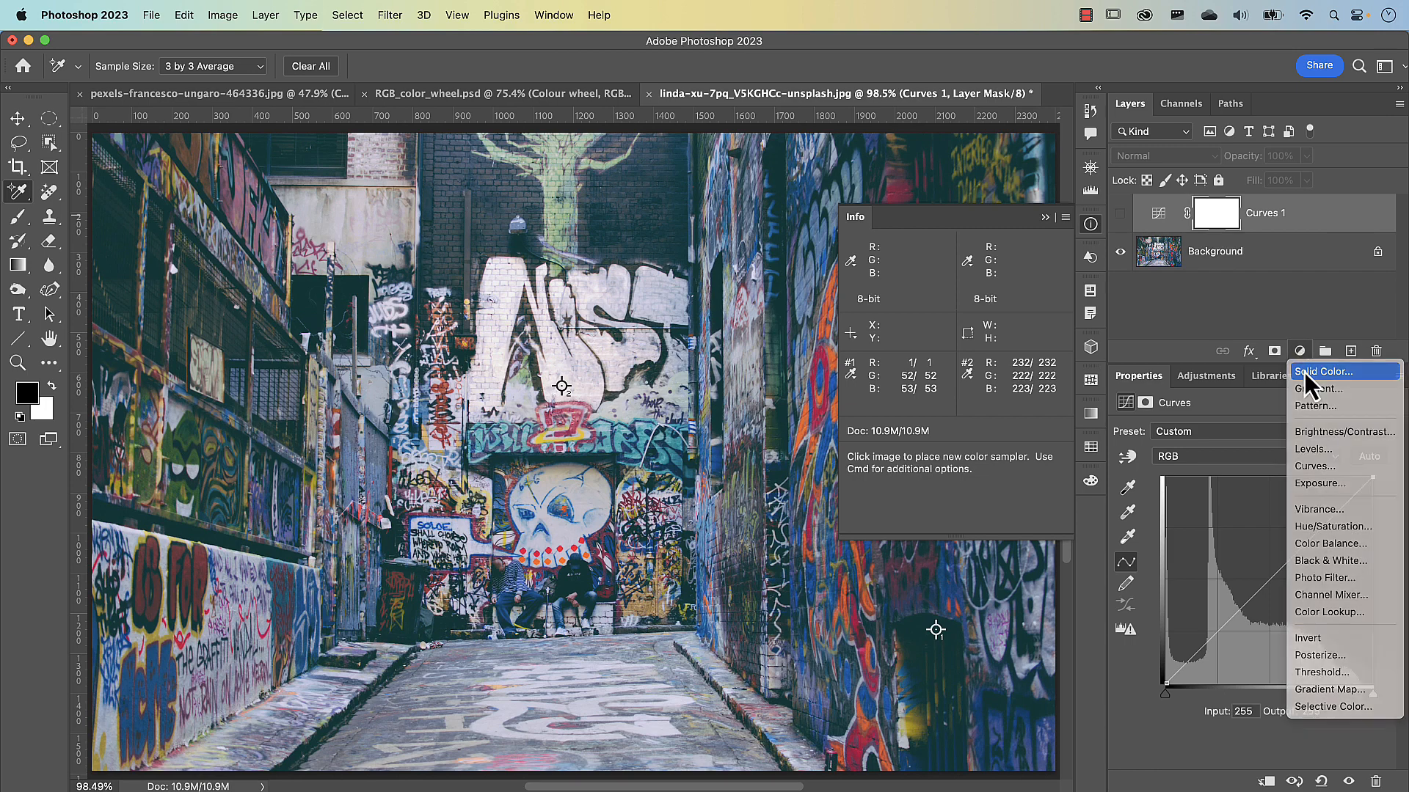
left_click(1304, 370)
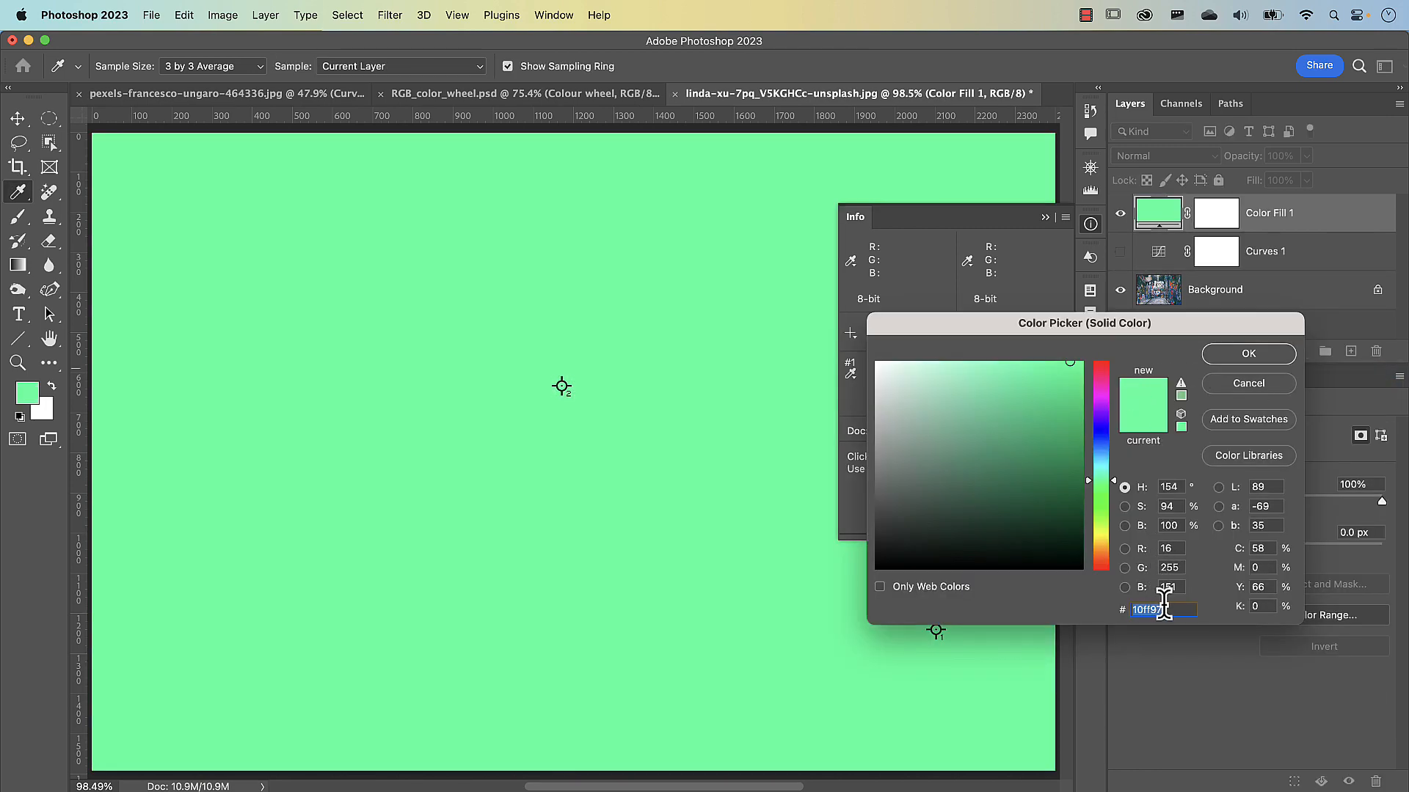
type("08080")
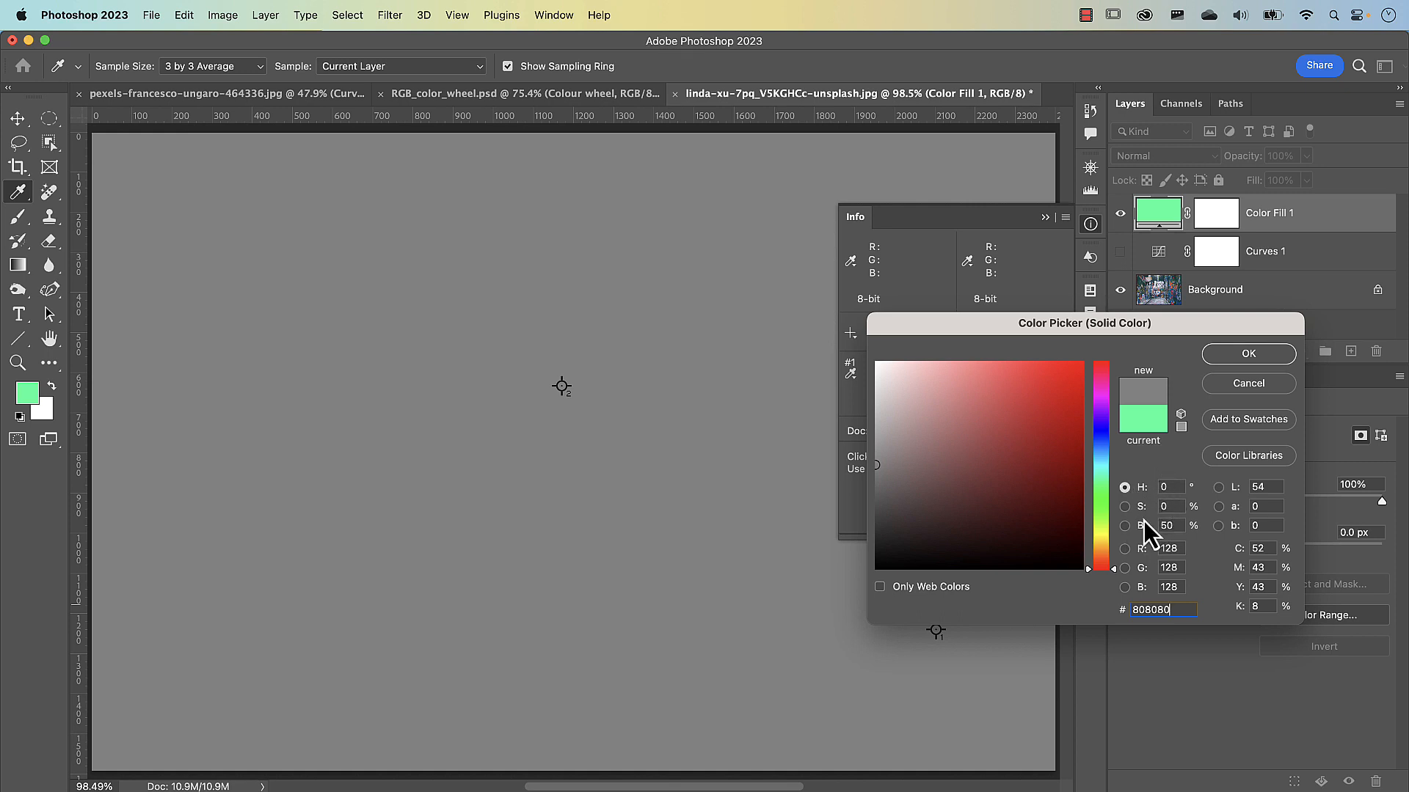
left_click(1249, 354)
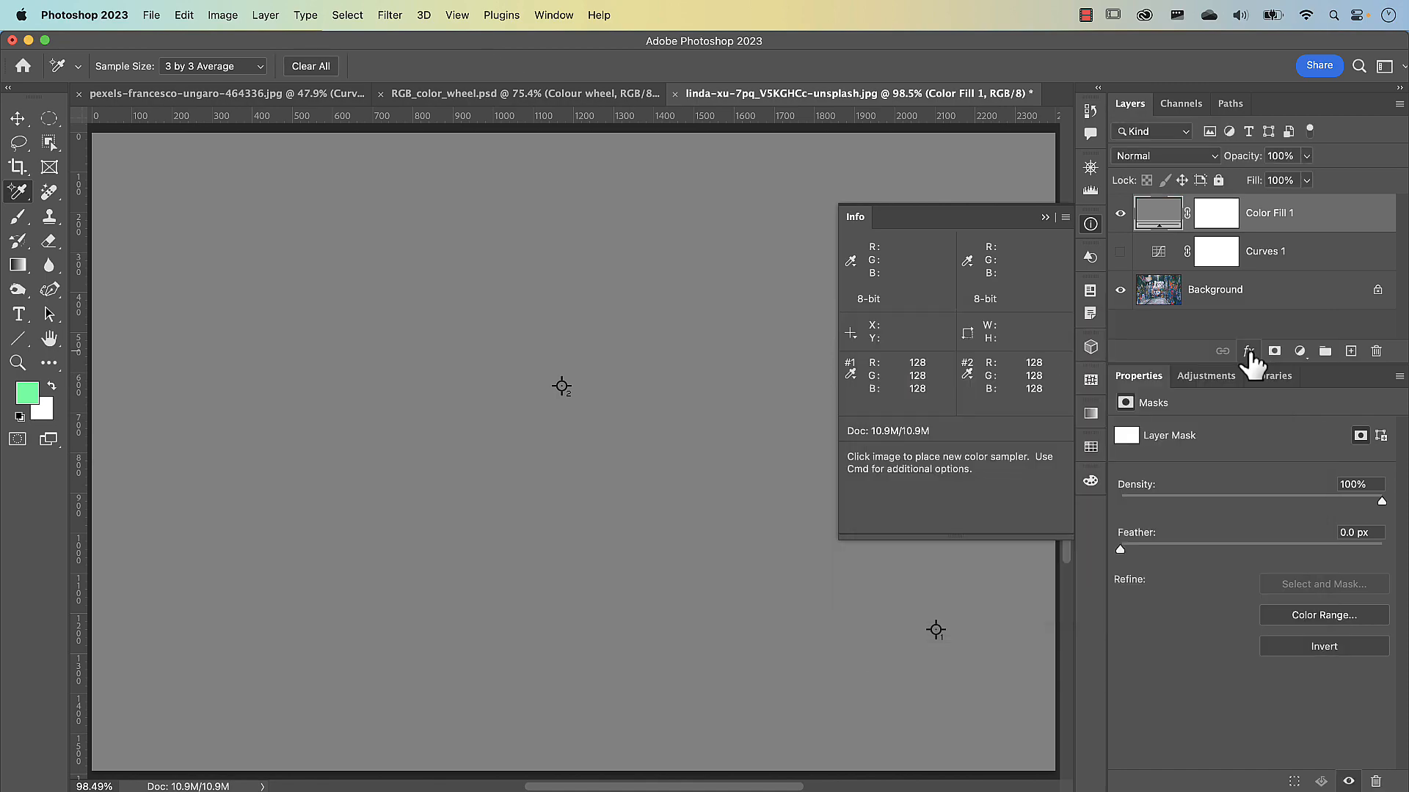
left_click(1148, 156)
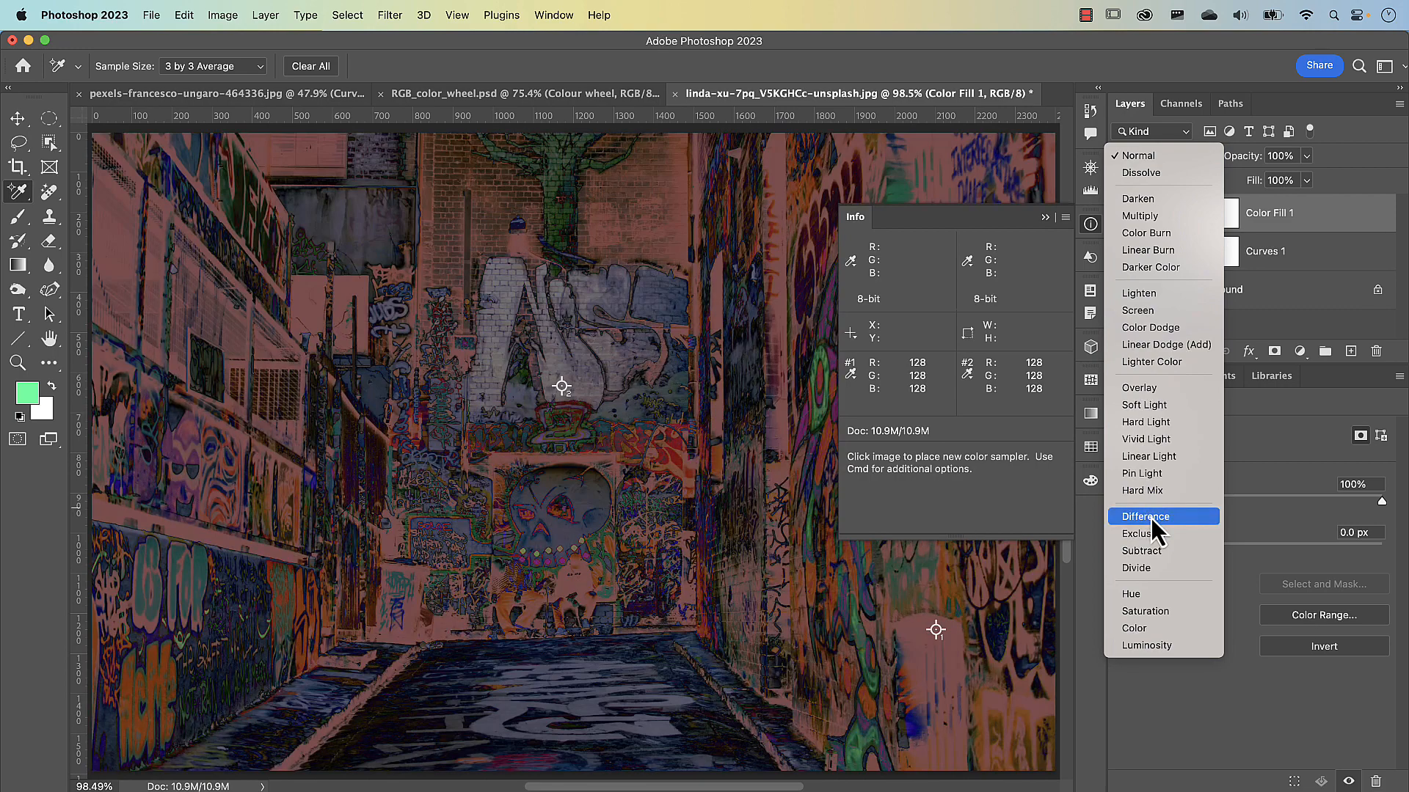
left_click(1151, 516)
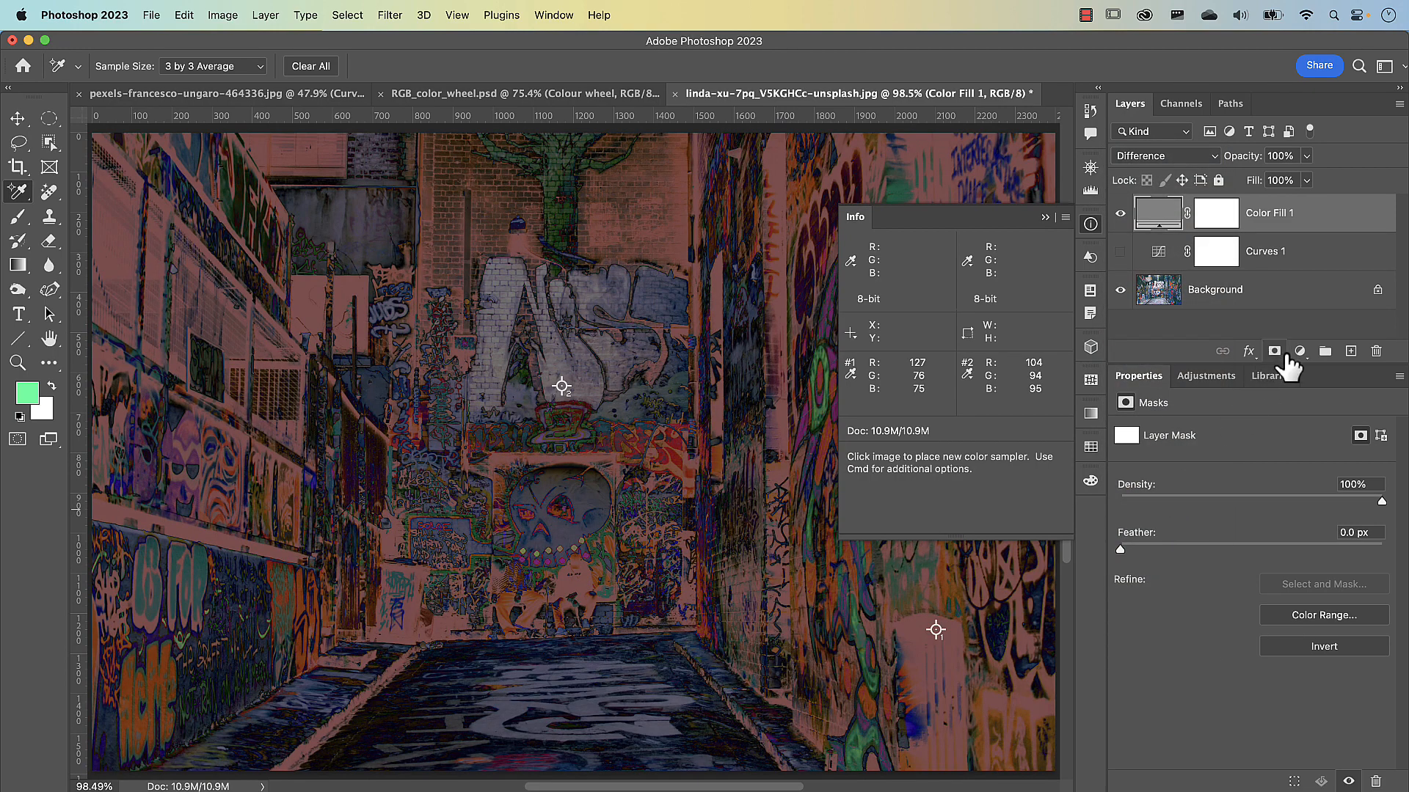
Add a Threshold adjustment layer above the gray fill and set its threshold level to 15.
left_click(1300, 352)
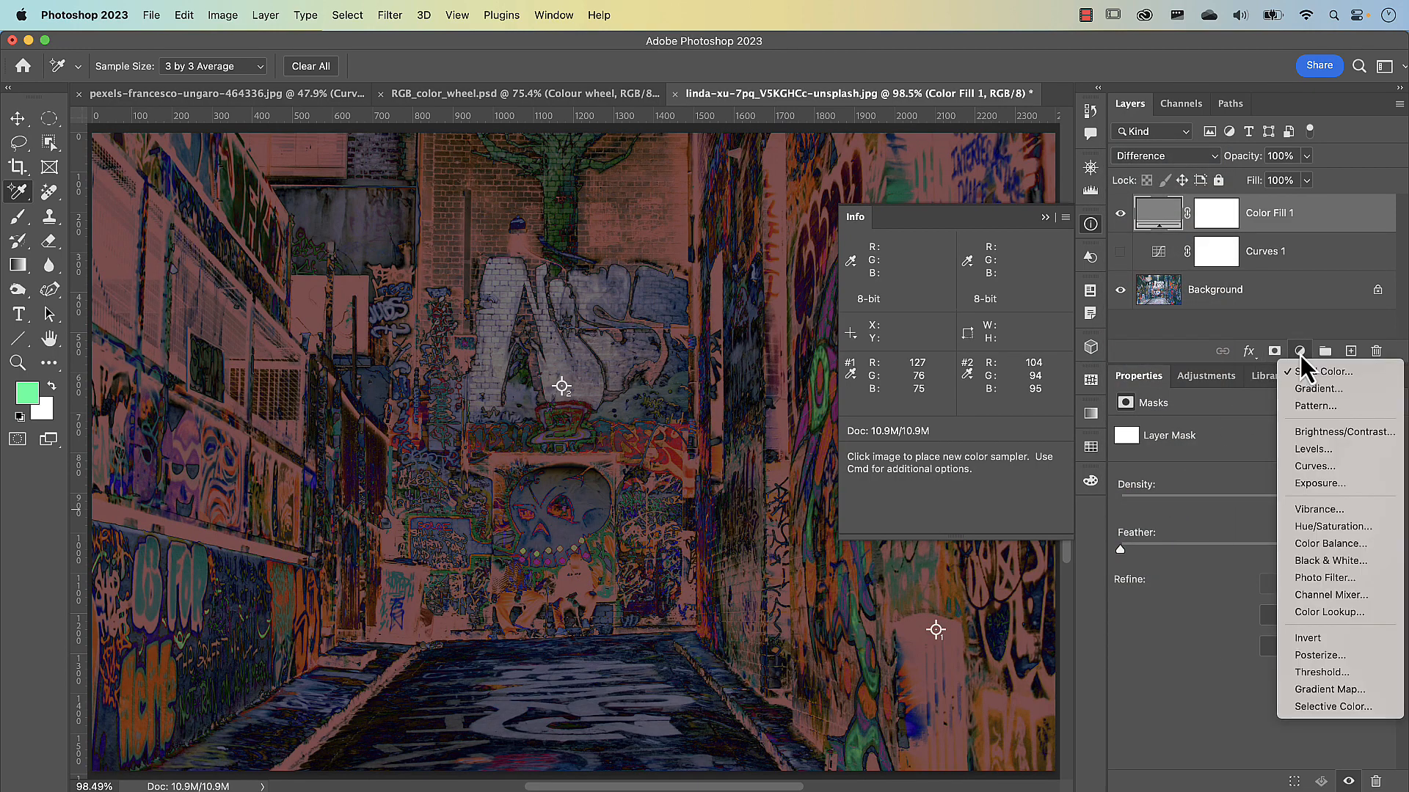
left_click(1327, 673)
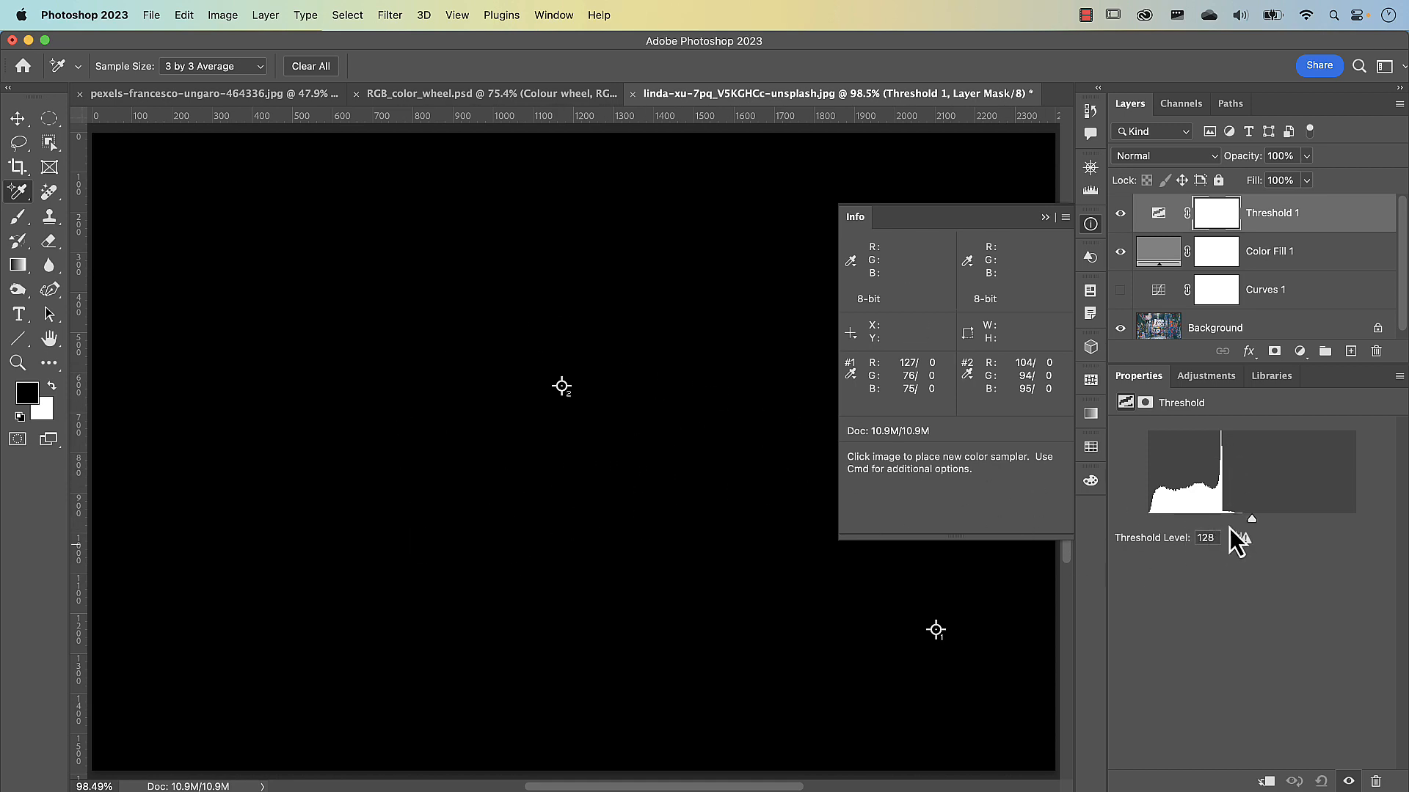
left_click_drag(1253, 523, 1137, 530)
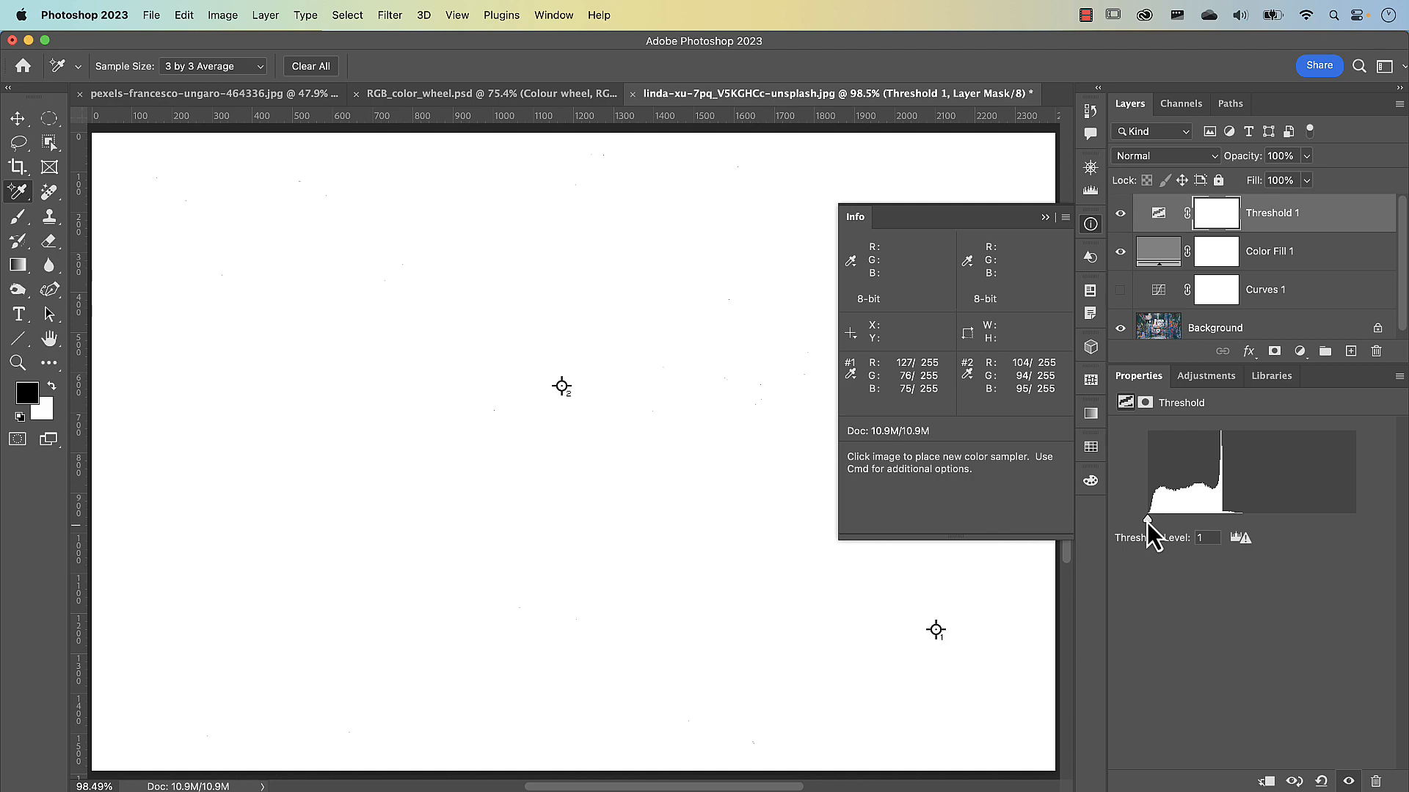
left_click_drag(1147, 522, 1159, 524)
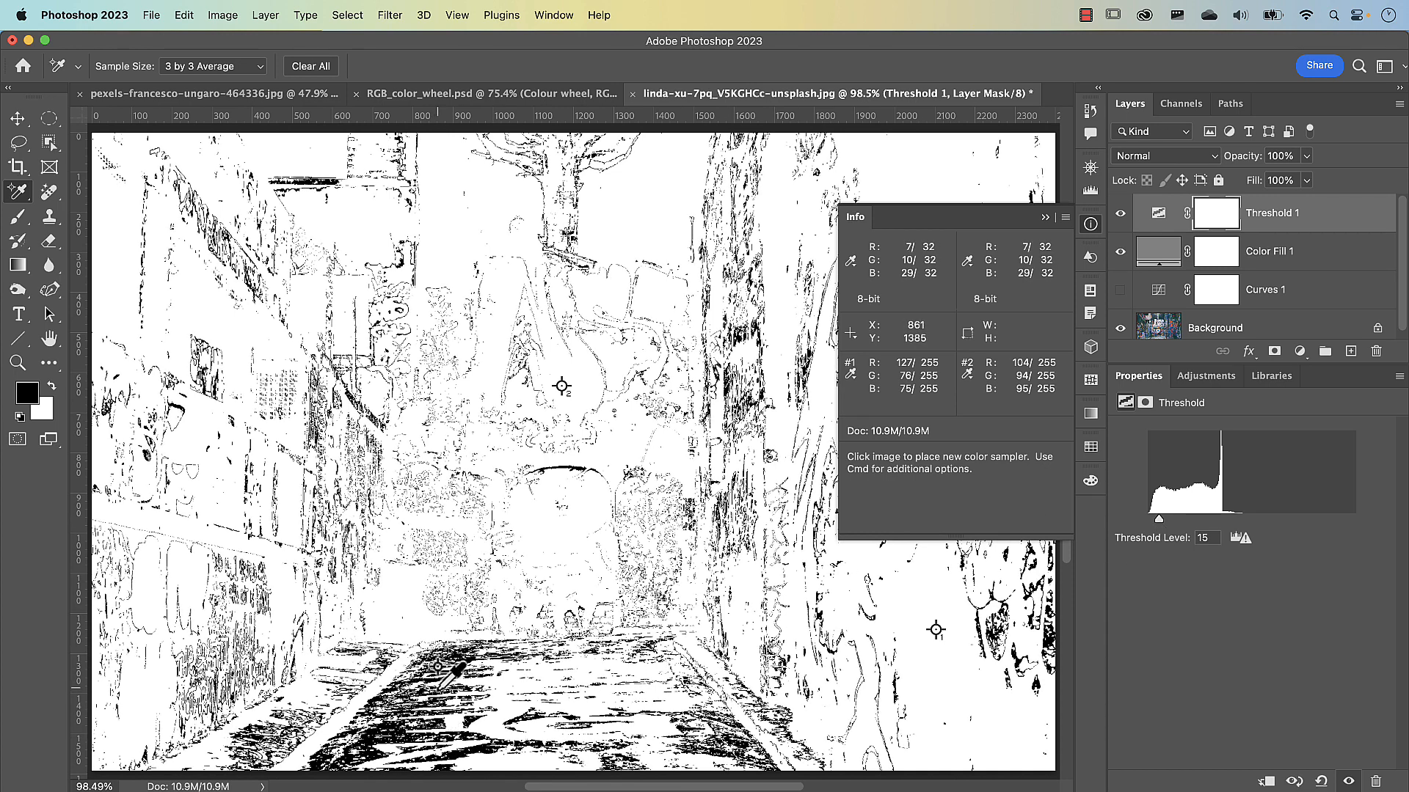
Place a third color sampler on a black patch of the road, and show only the Curves layer above the photo.
left_click(375, 734)
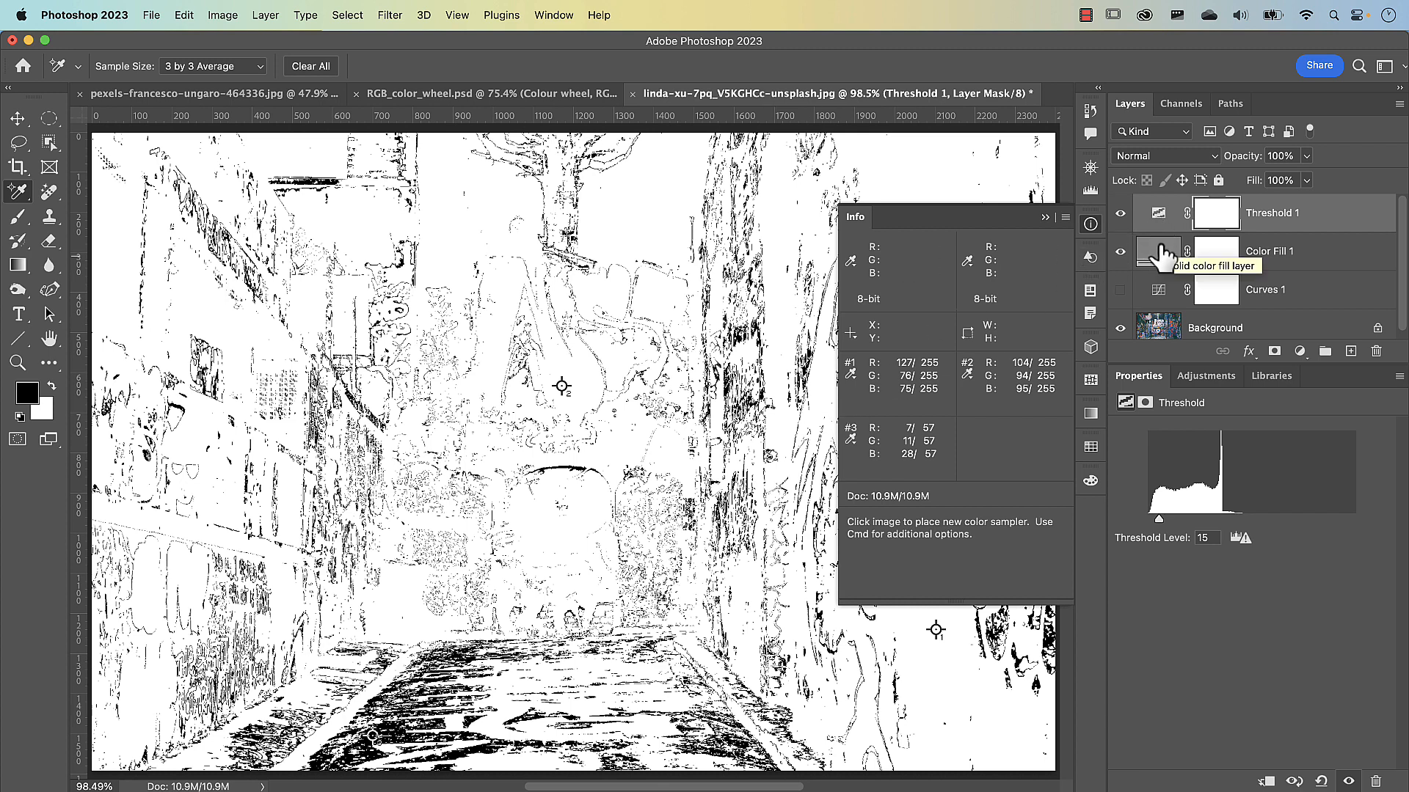
left_click(1120, 213)
left_click(1120, 251)
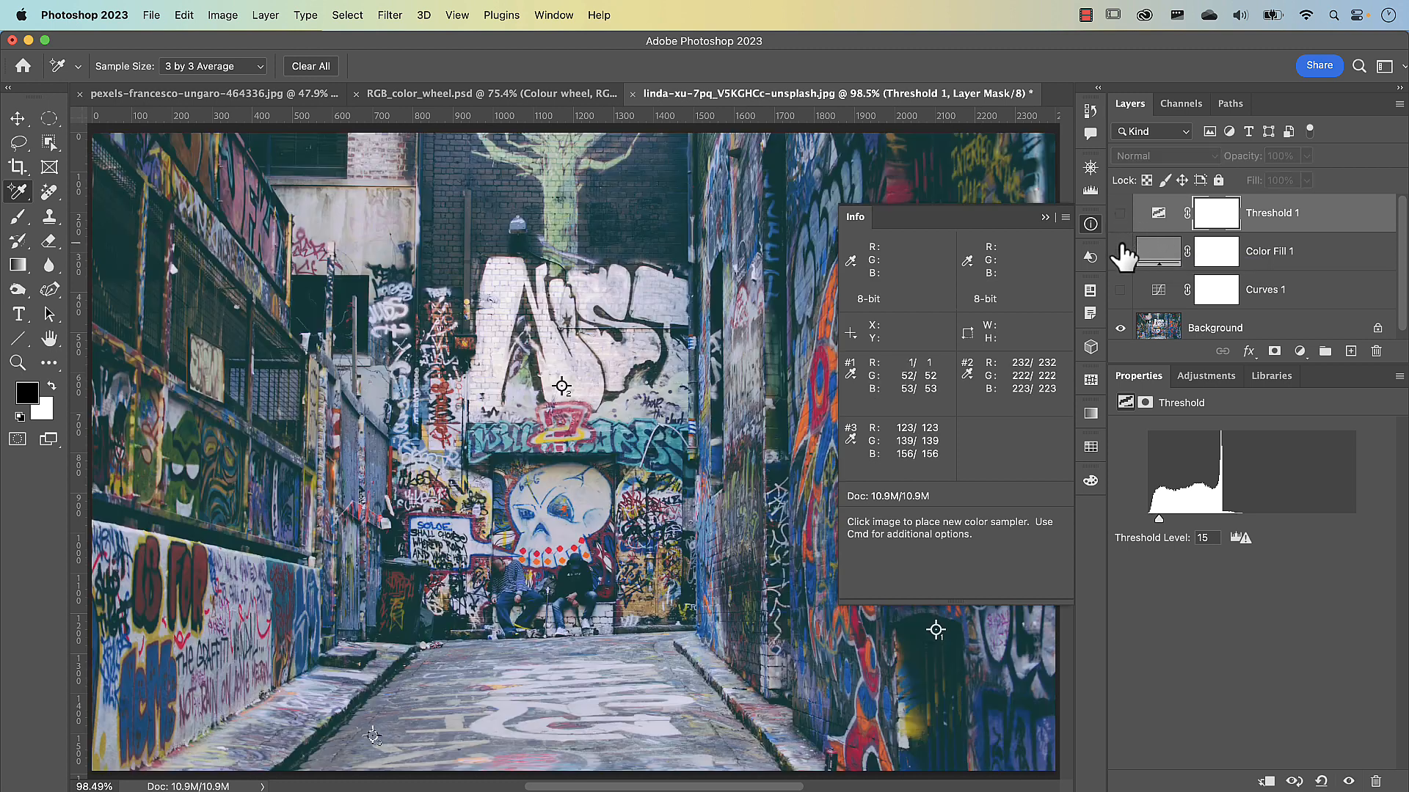
left_click(1120, 292)
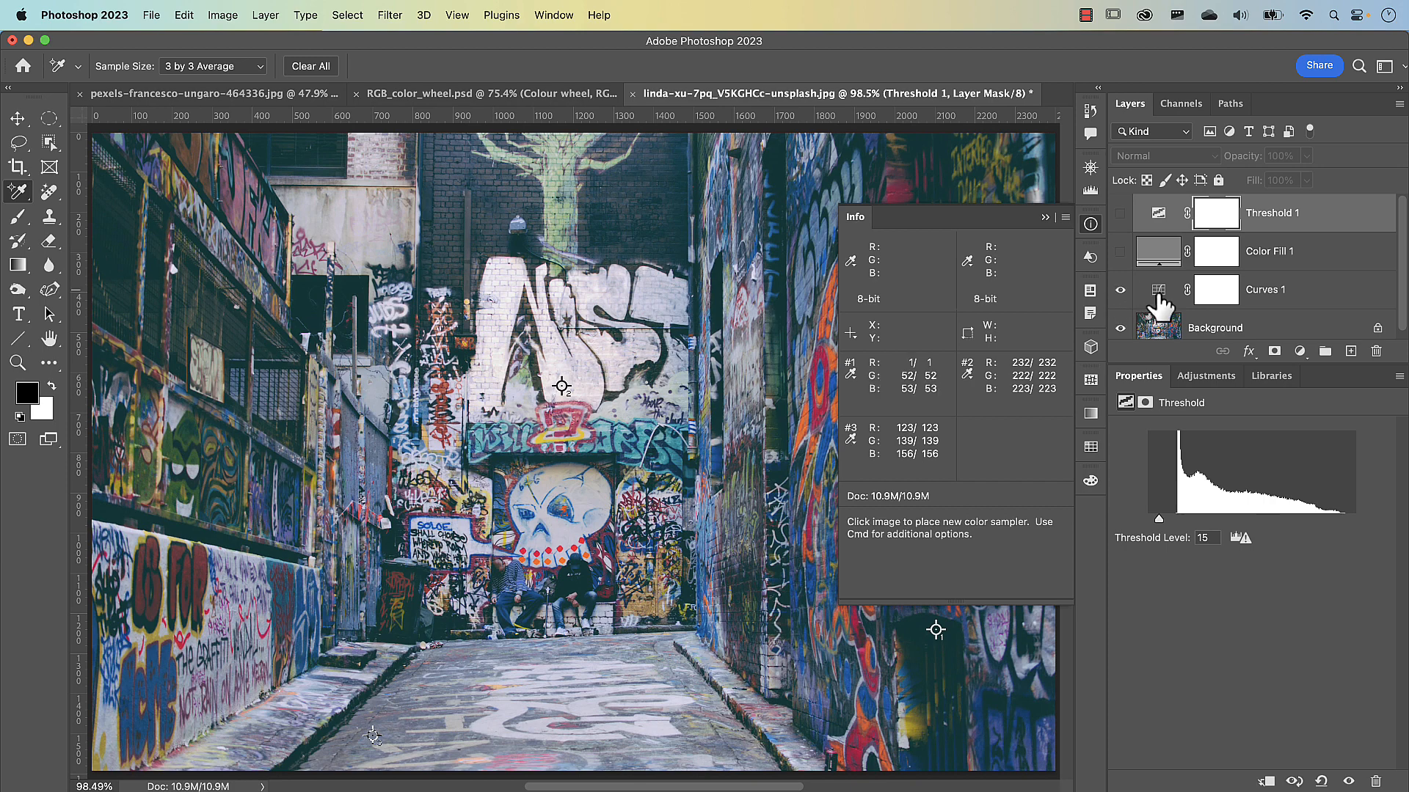
Sample the Curves black point at the doorway, gray point on the road and white point on the lettering, and reset the adjustment.
left_click(1158, 300)
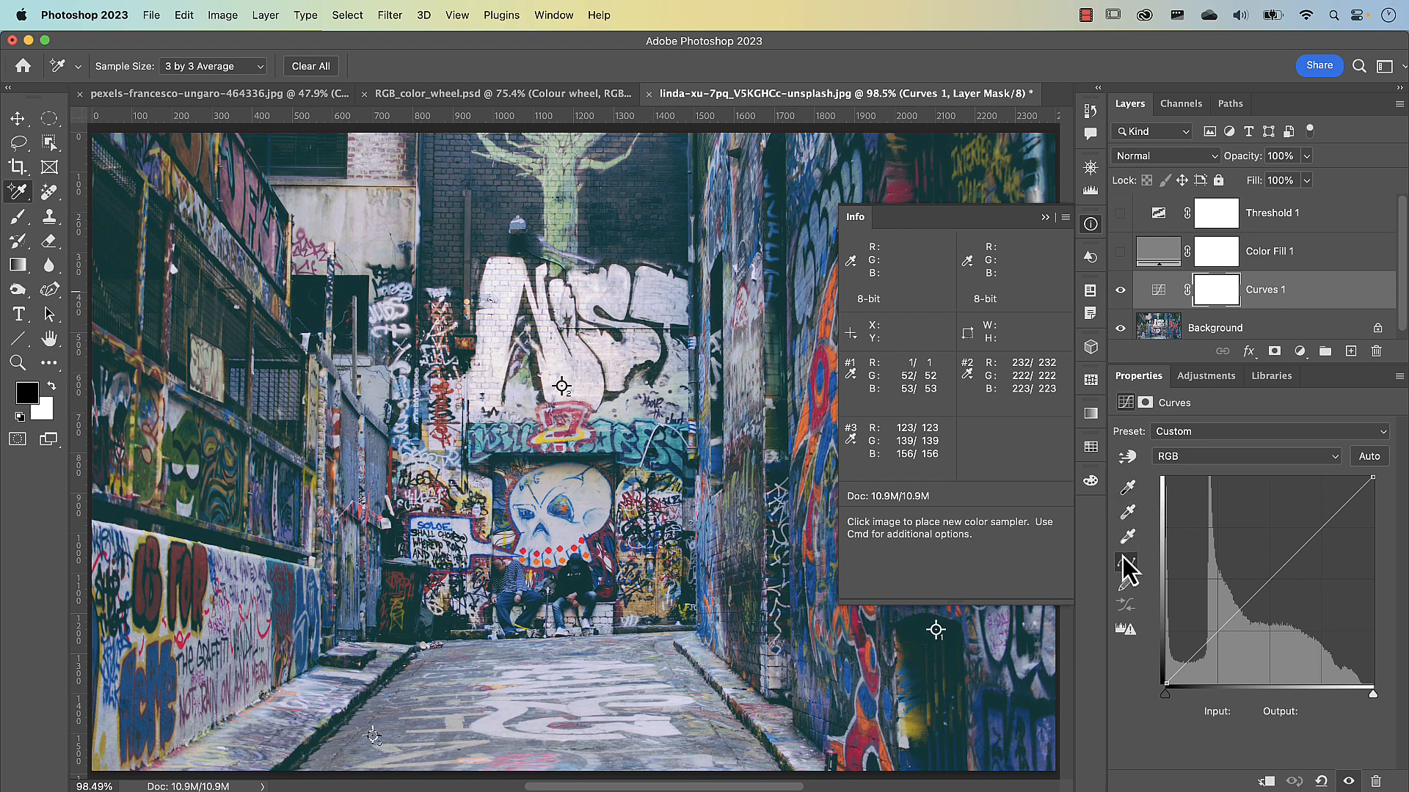
left_click(1129, 490)
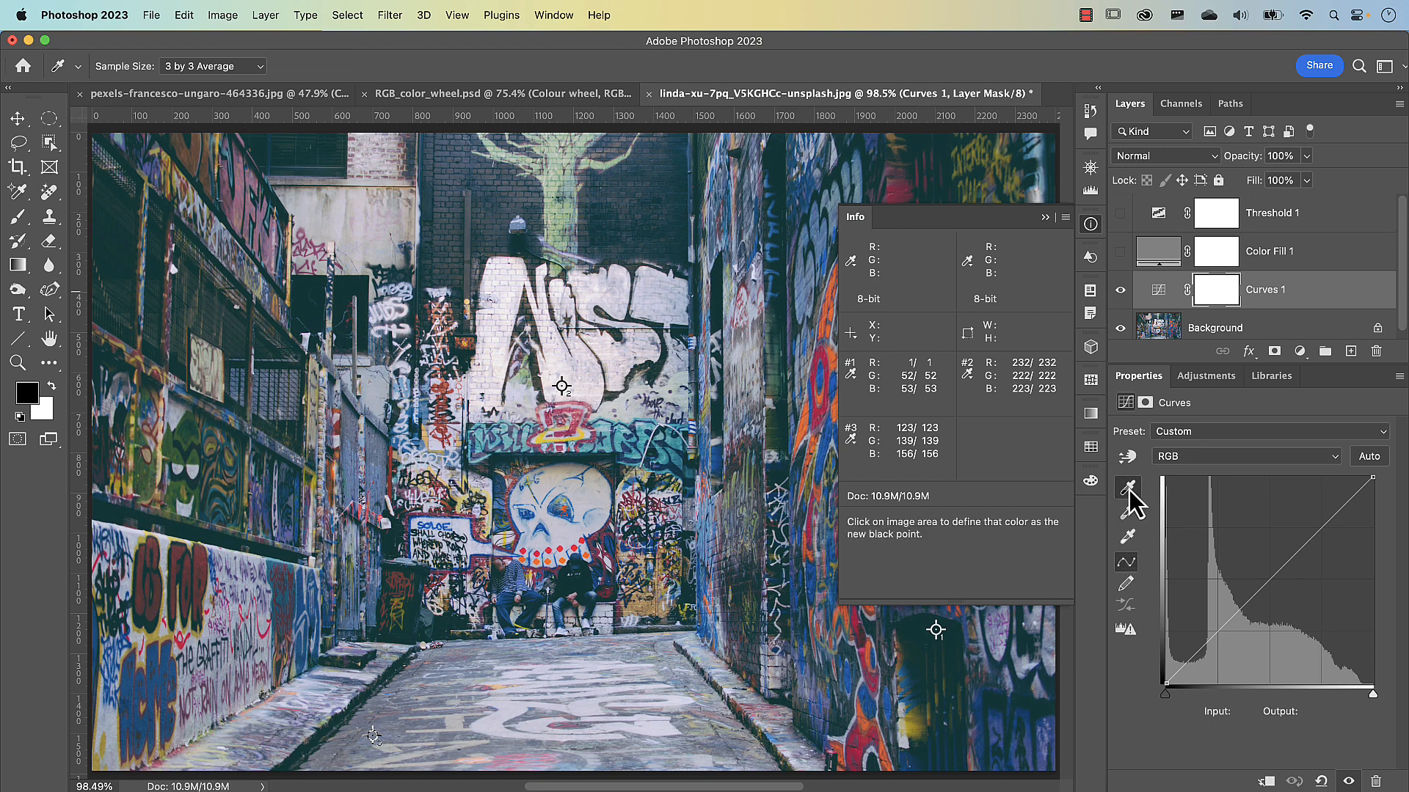
left_click(935, 629)
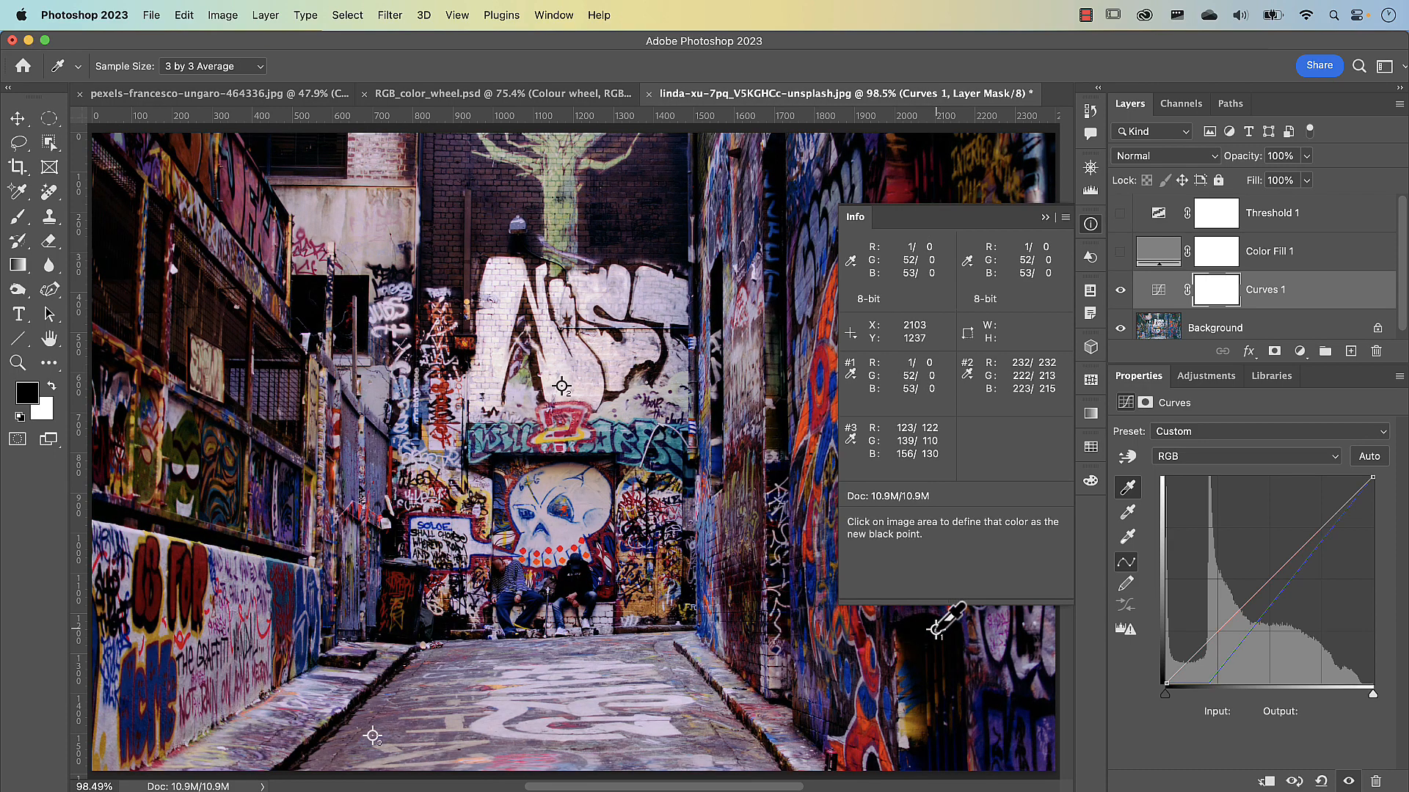
left_click(1129, 513)
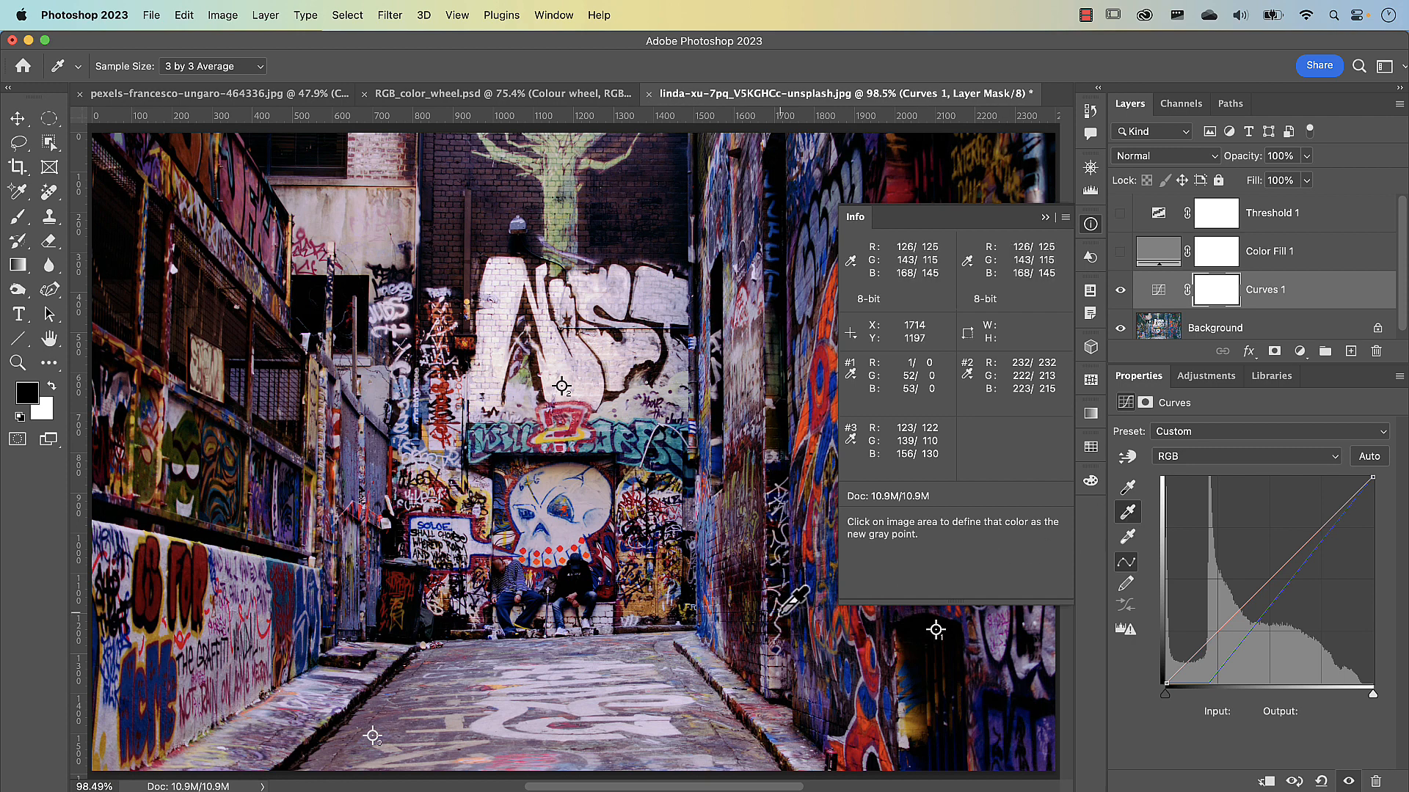
left_click(372, 735)
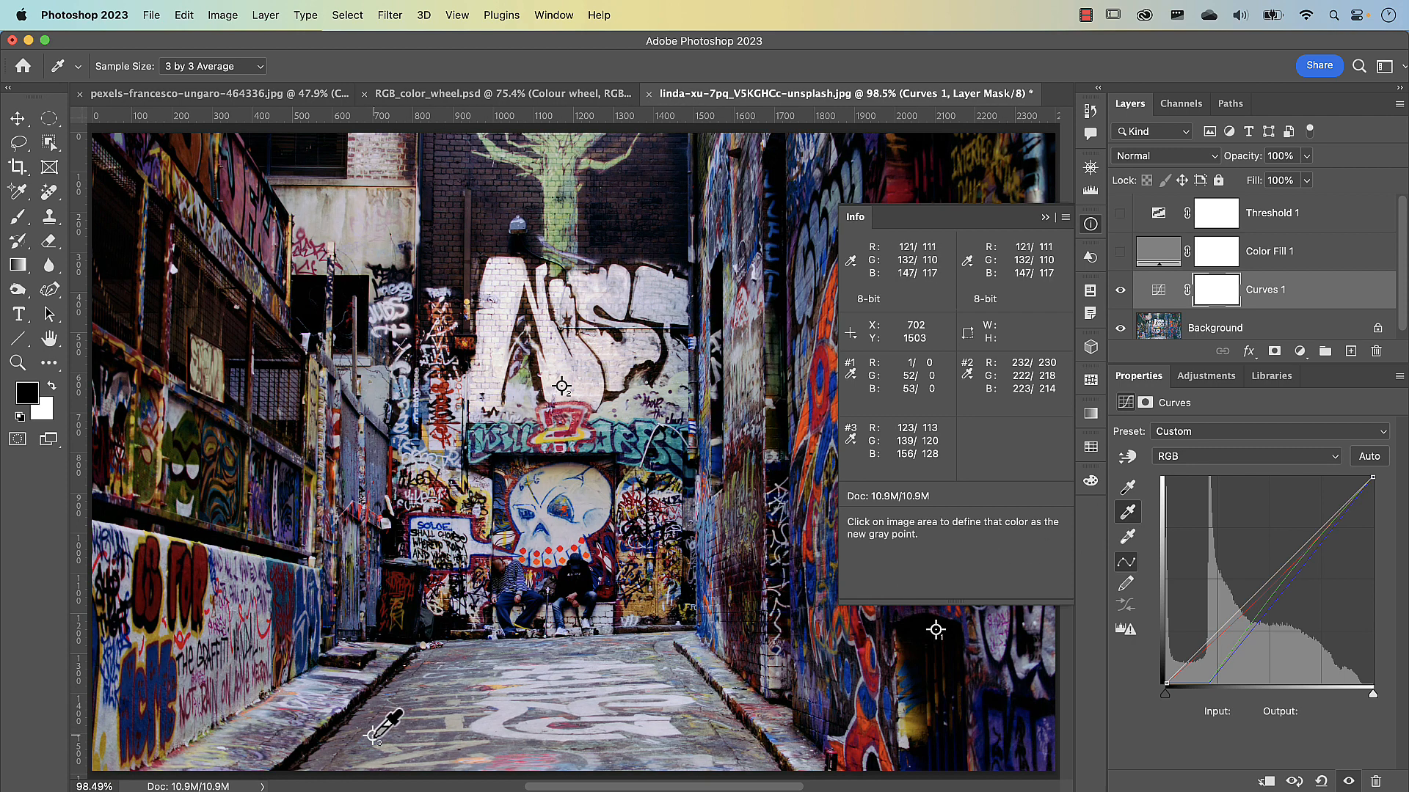
left_click(1129, 539)
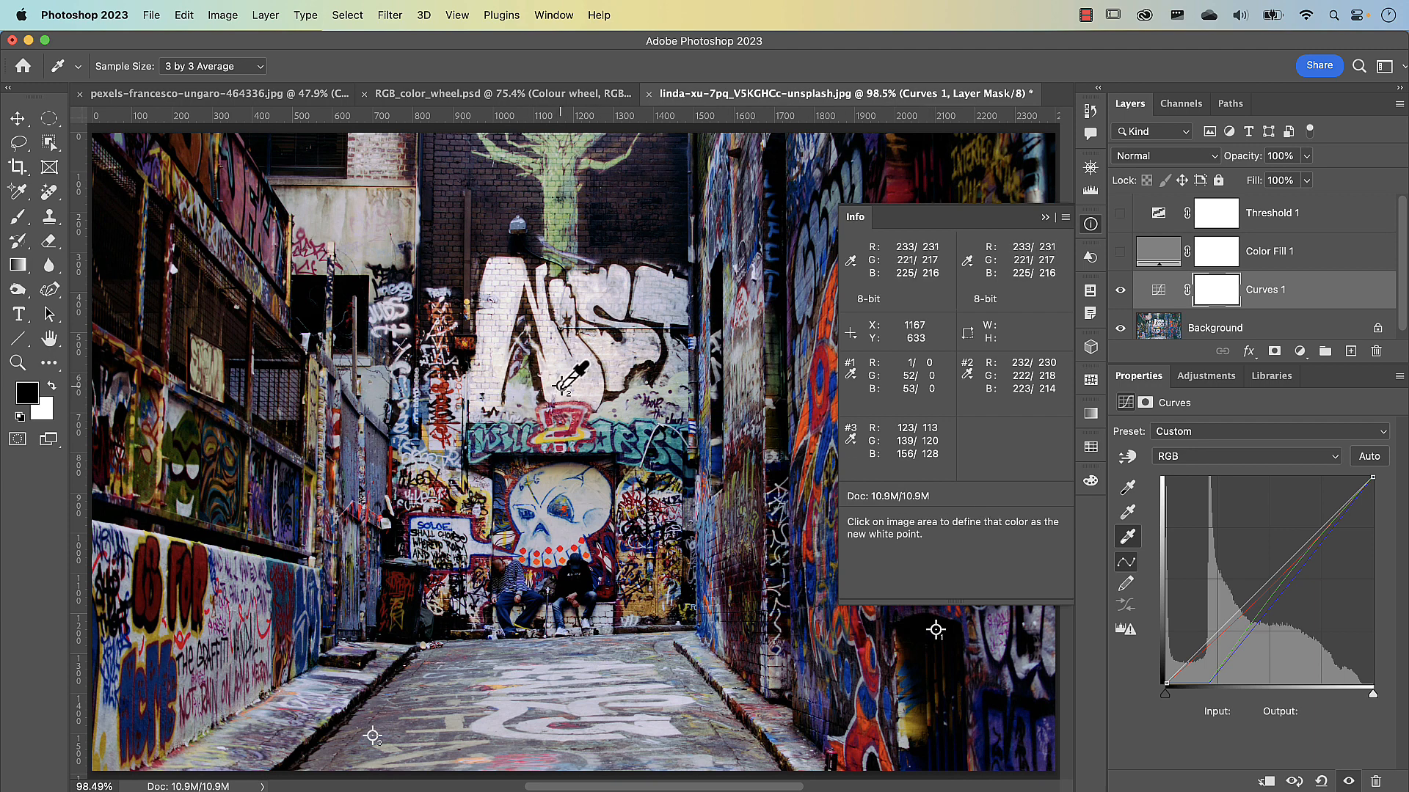
left_click(560, 388)
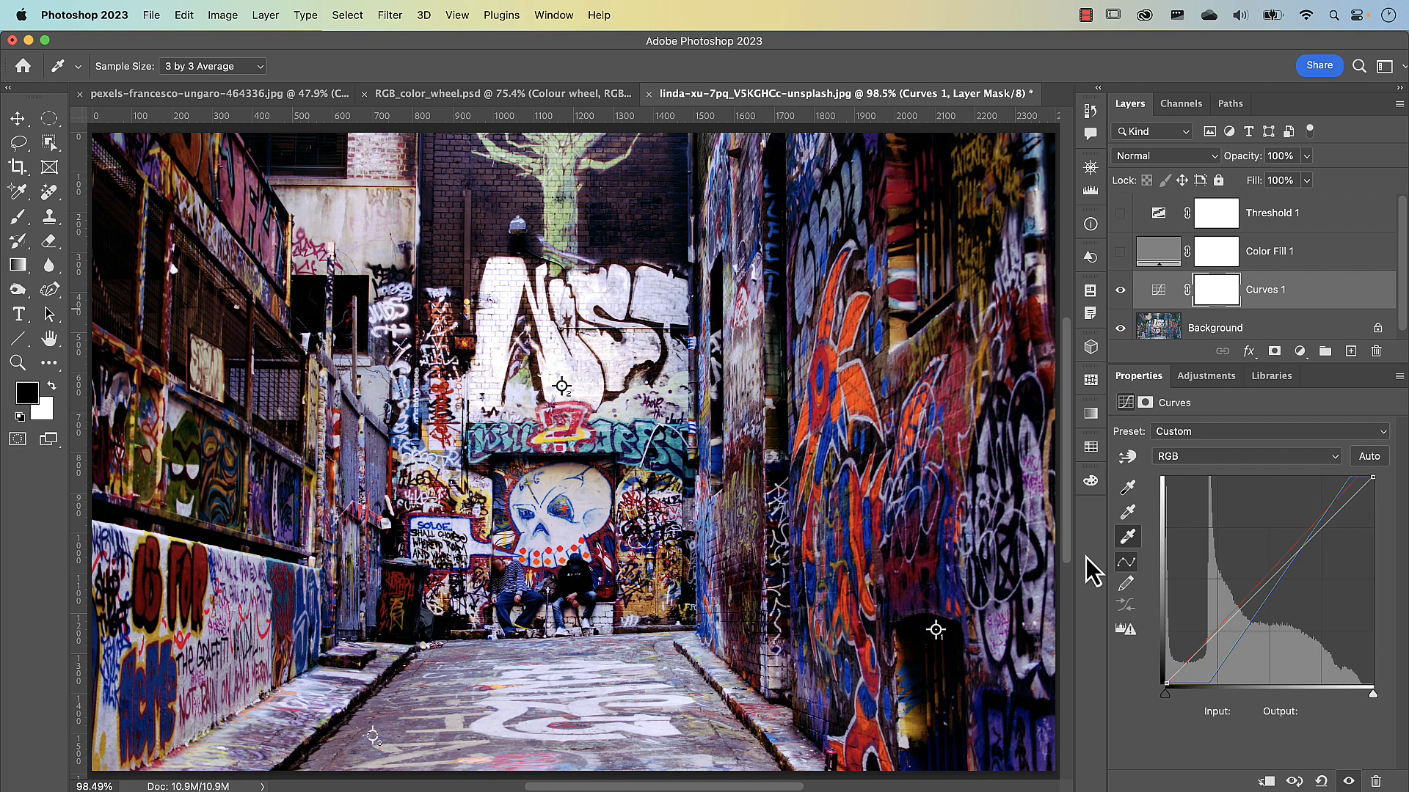
left_click(1321, 781)
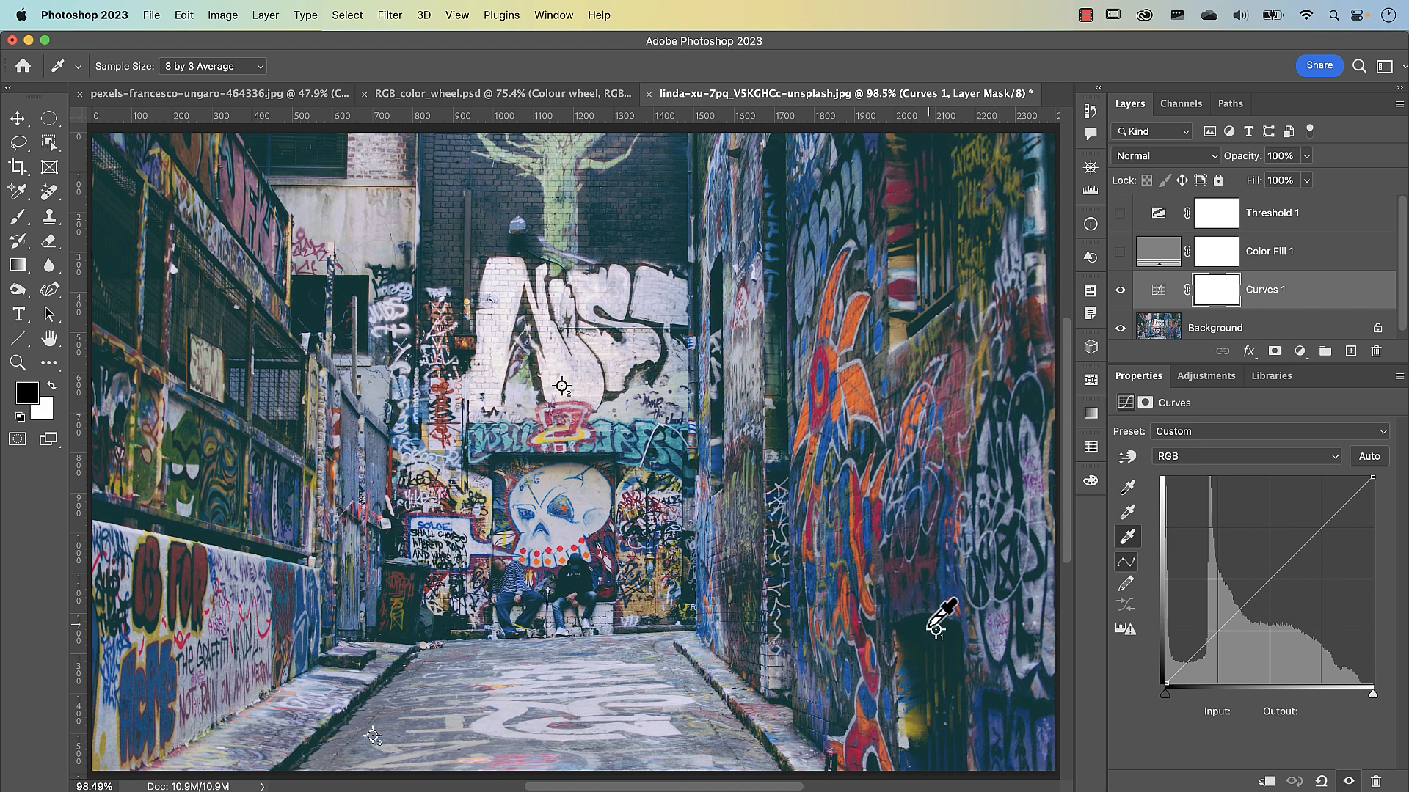
Delete the color sampler on the dark doorway individually, and clear all remaining samplers from the photo.
key("alt")
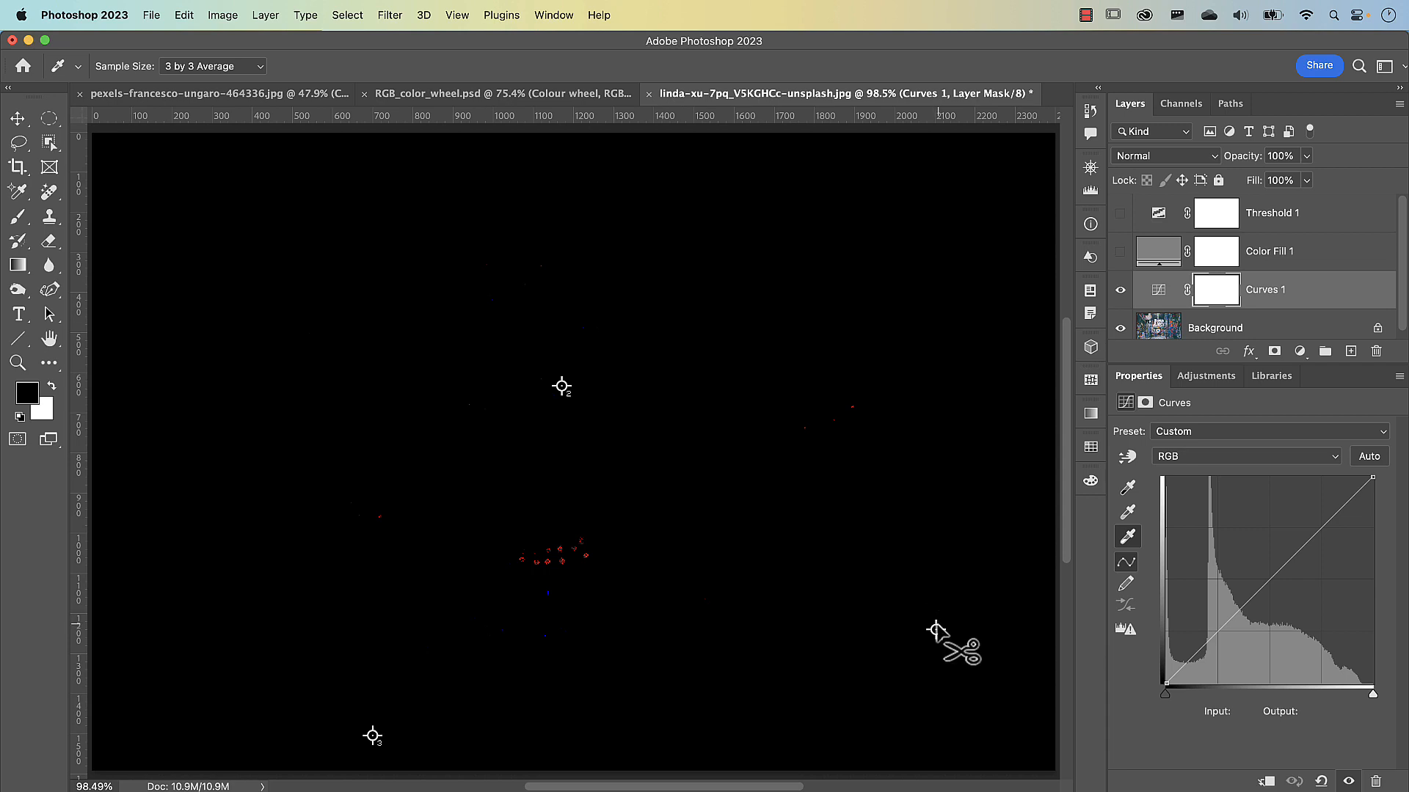
left_click(935, 629, "alt")
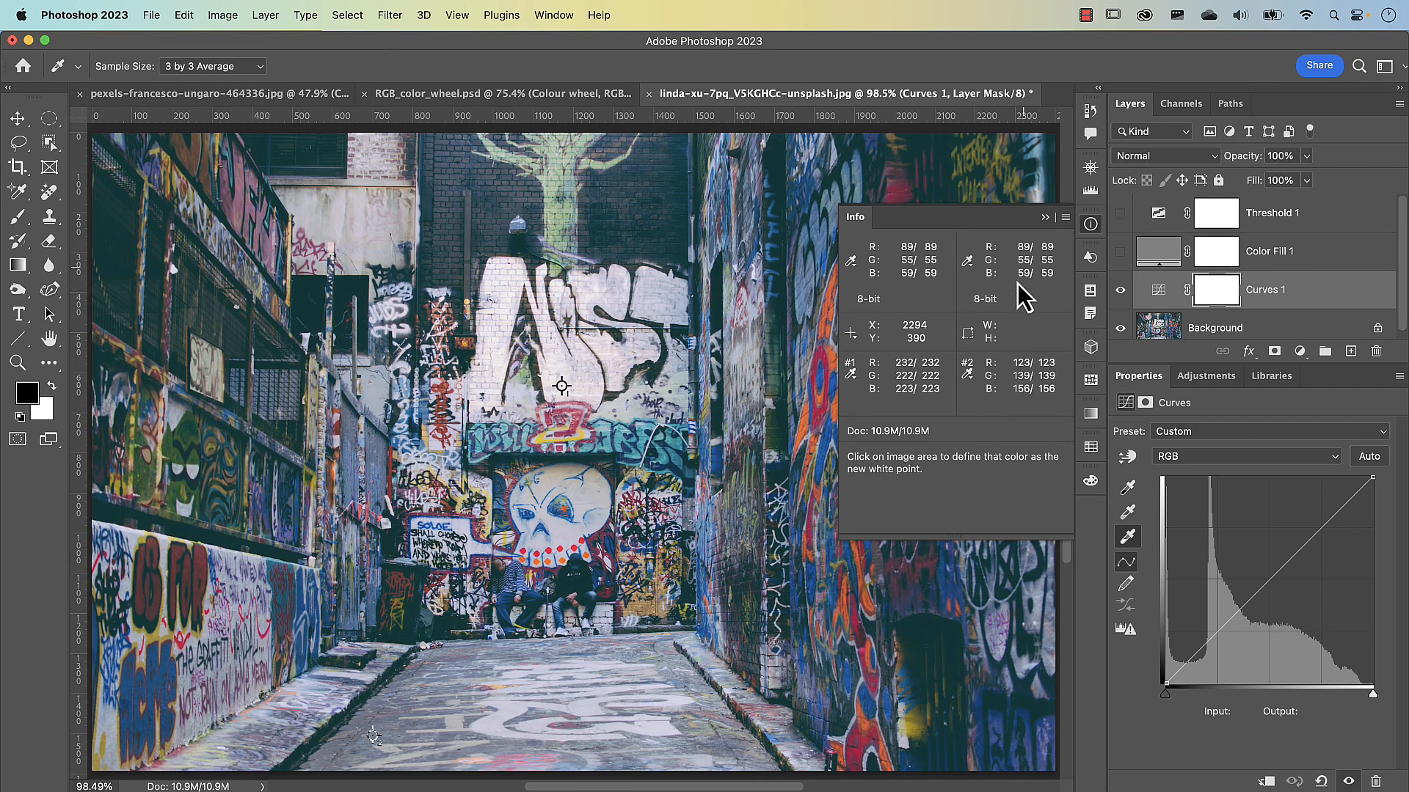
left_click(1045, 217)
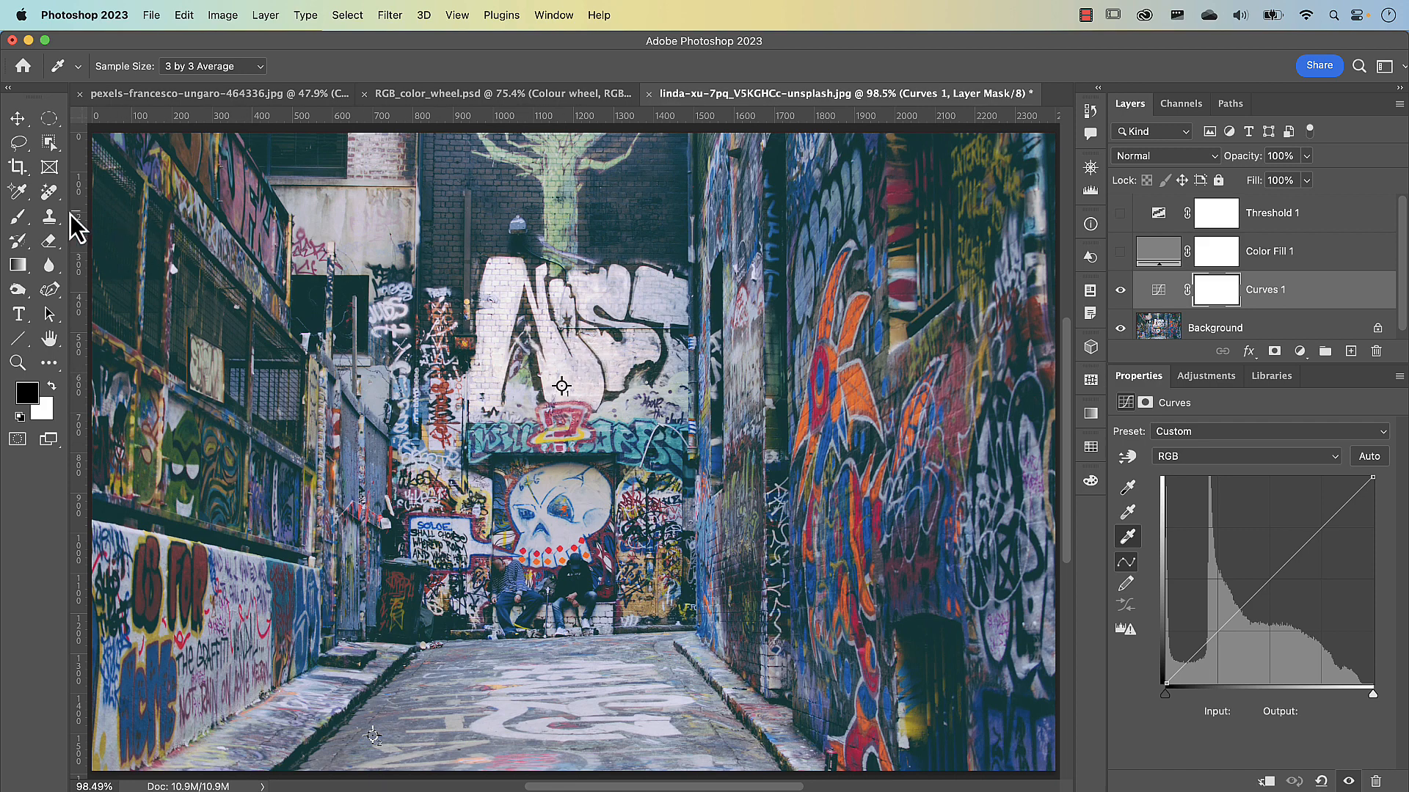
left_click(19, 194)
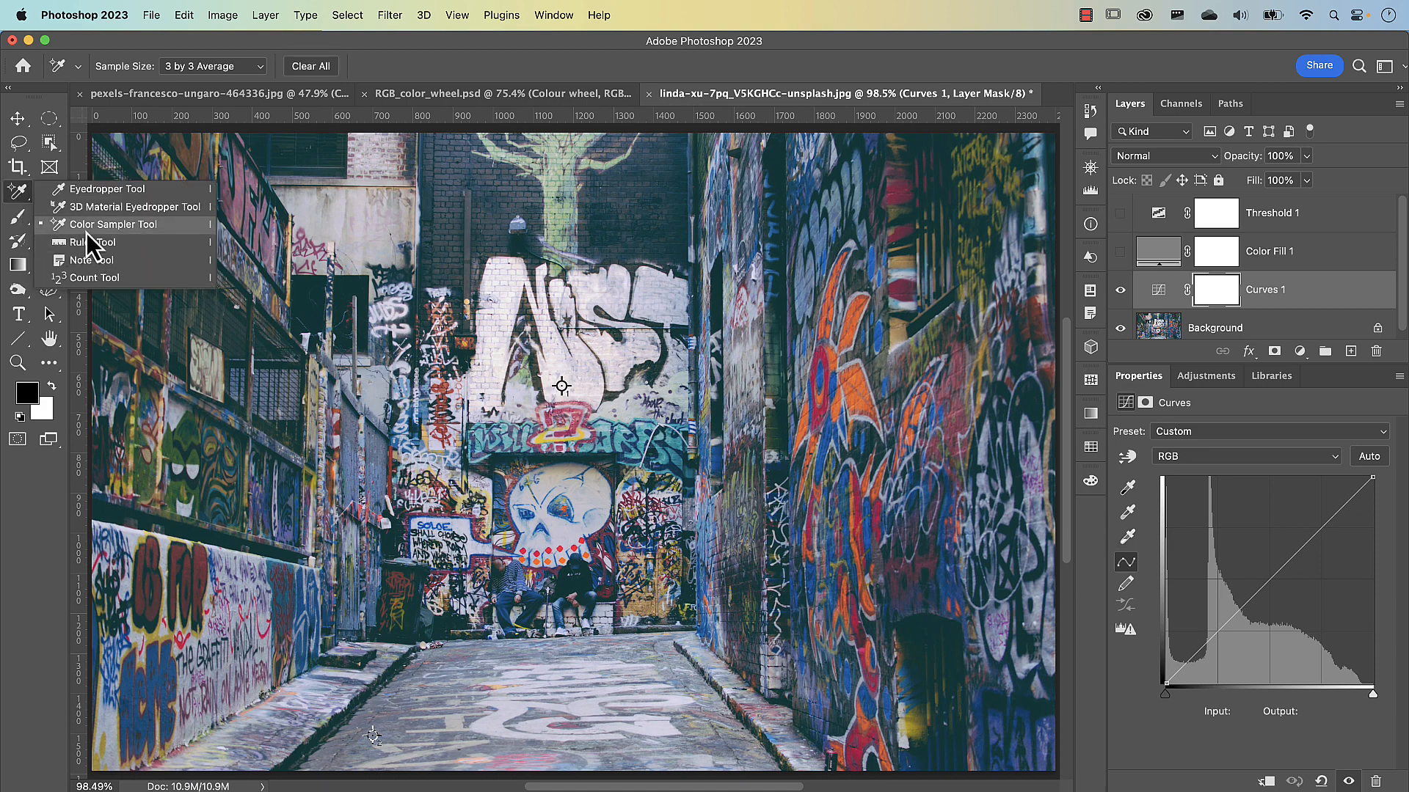
left_click(359, 72)
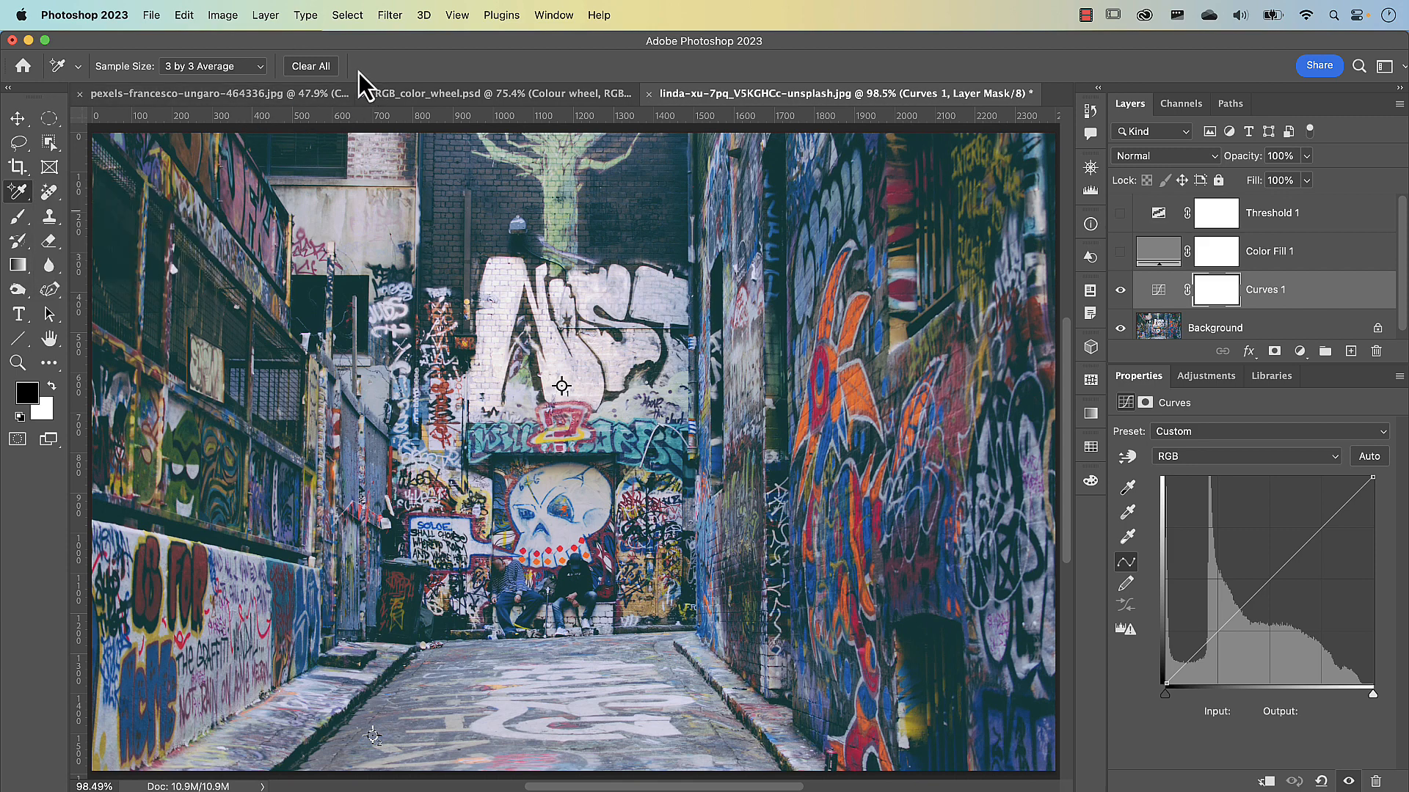
left_click(313, 67)
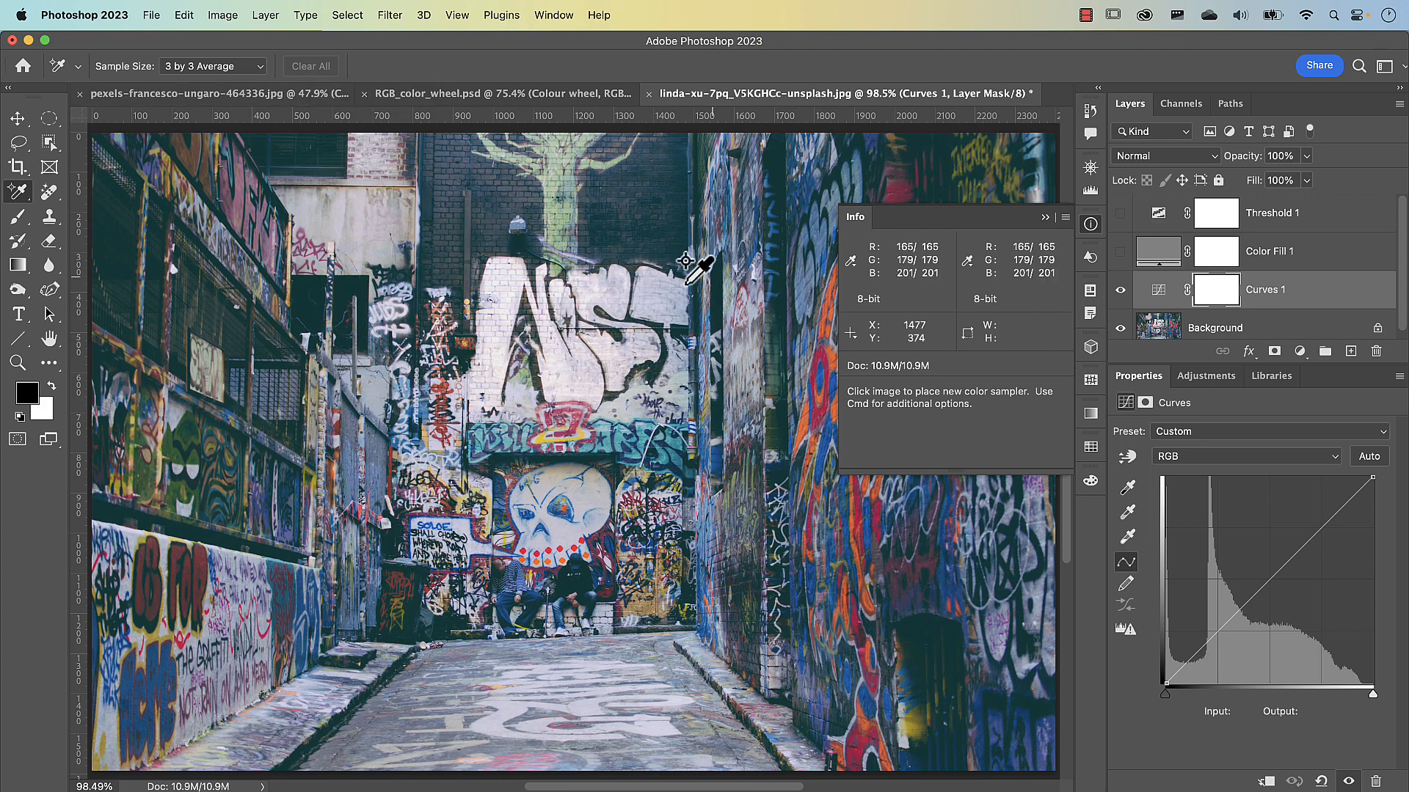
left_click(1045, 218)
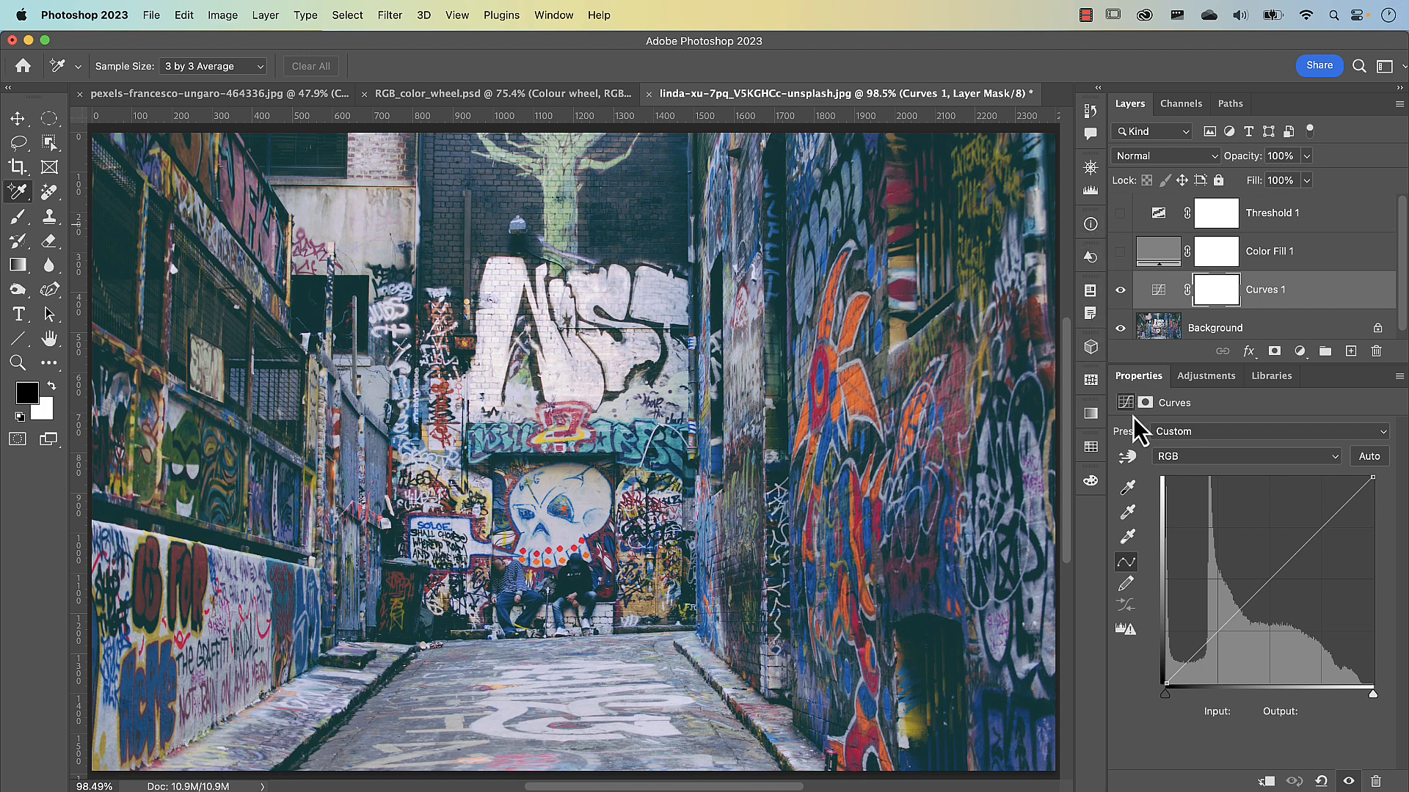
Apply the automatic Curves correction to the graffiti photo, and reset the adjustment to its defaults.
left_click(1367, 456)
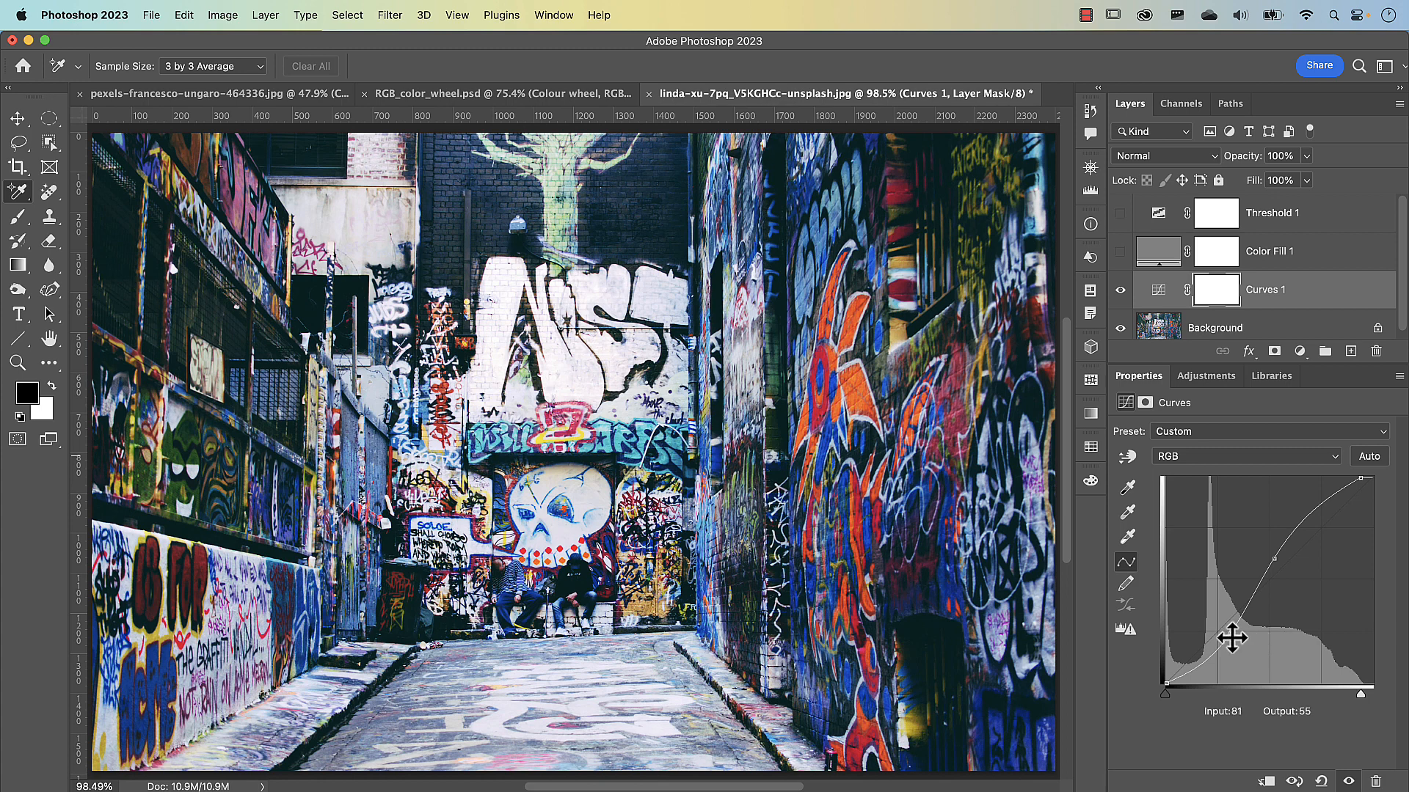
left_click(1275, 560)
left_click(1321, 781)
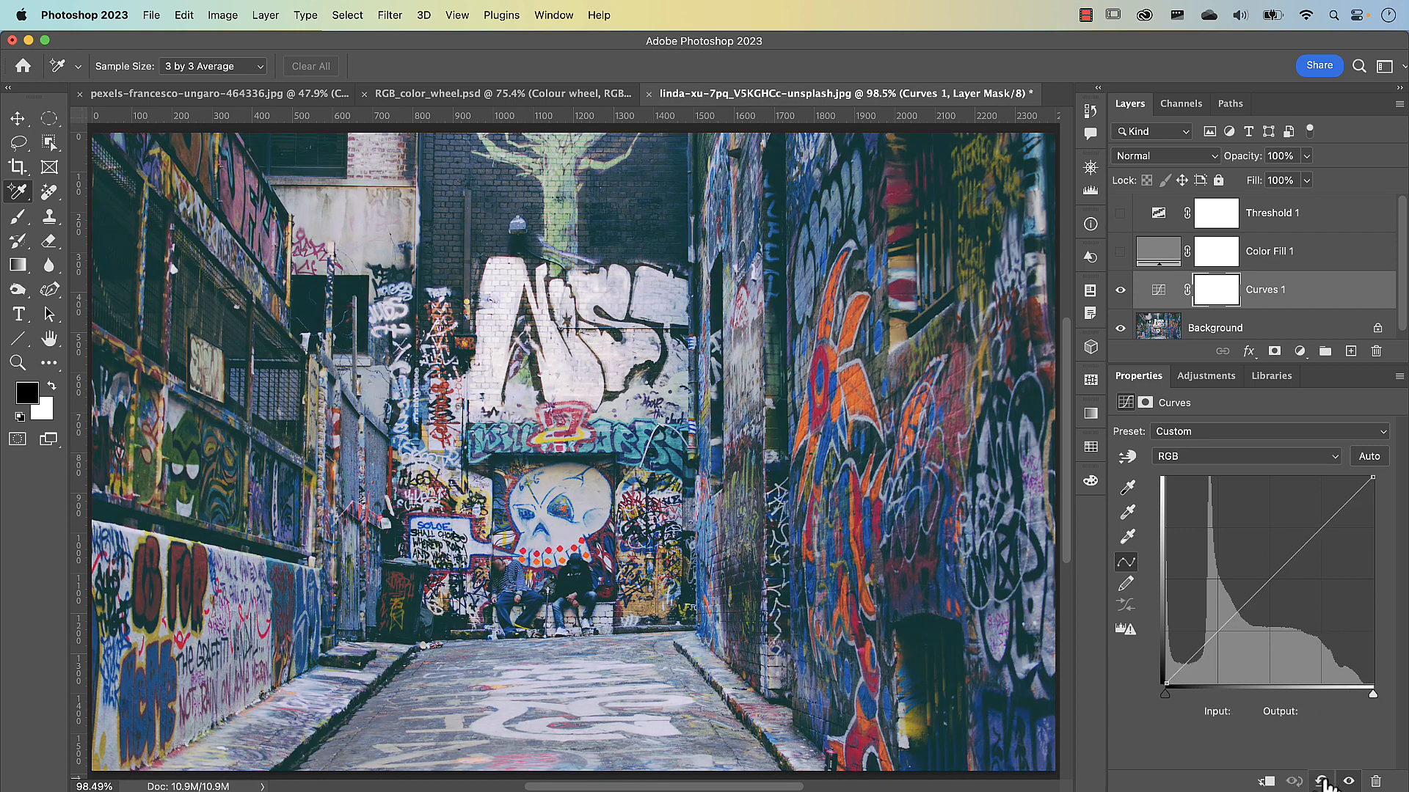
Compare the auto color correction algorithms on the photo, choose Find Dark & Light Colors and enable Snap Neutral Midtones.
left_click(1366, 459, "alt")
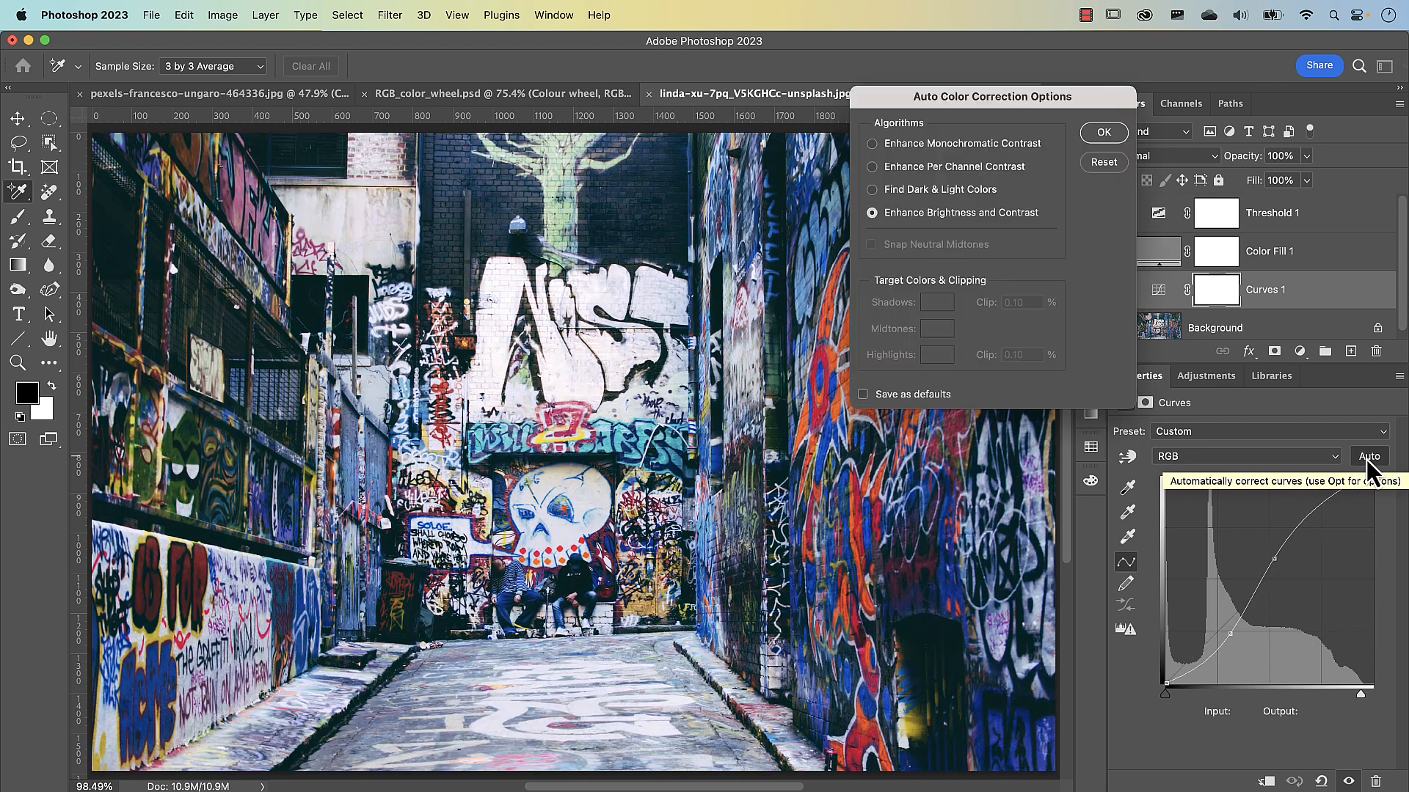
left_click_drag(1000, 94, 927, 203)
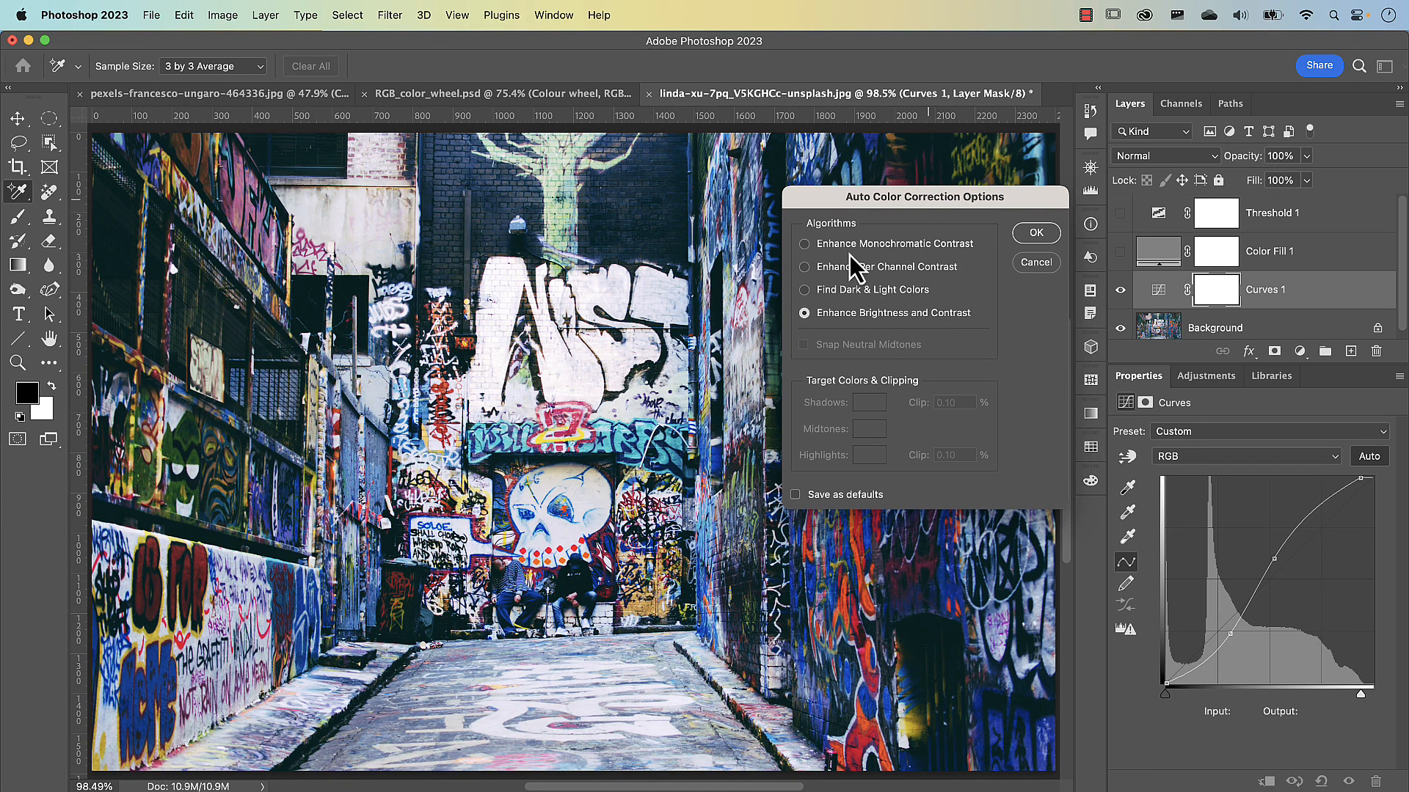
left_click(812, 245)
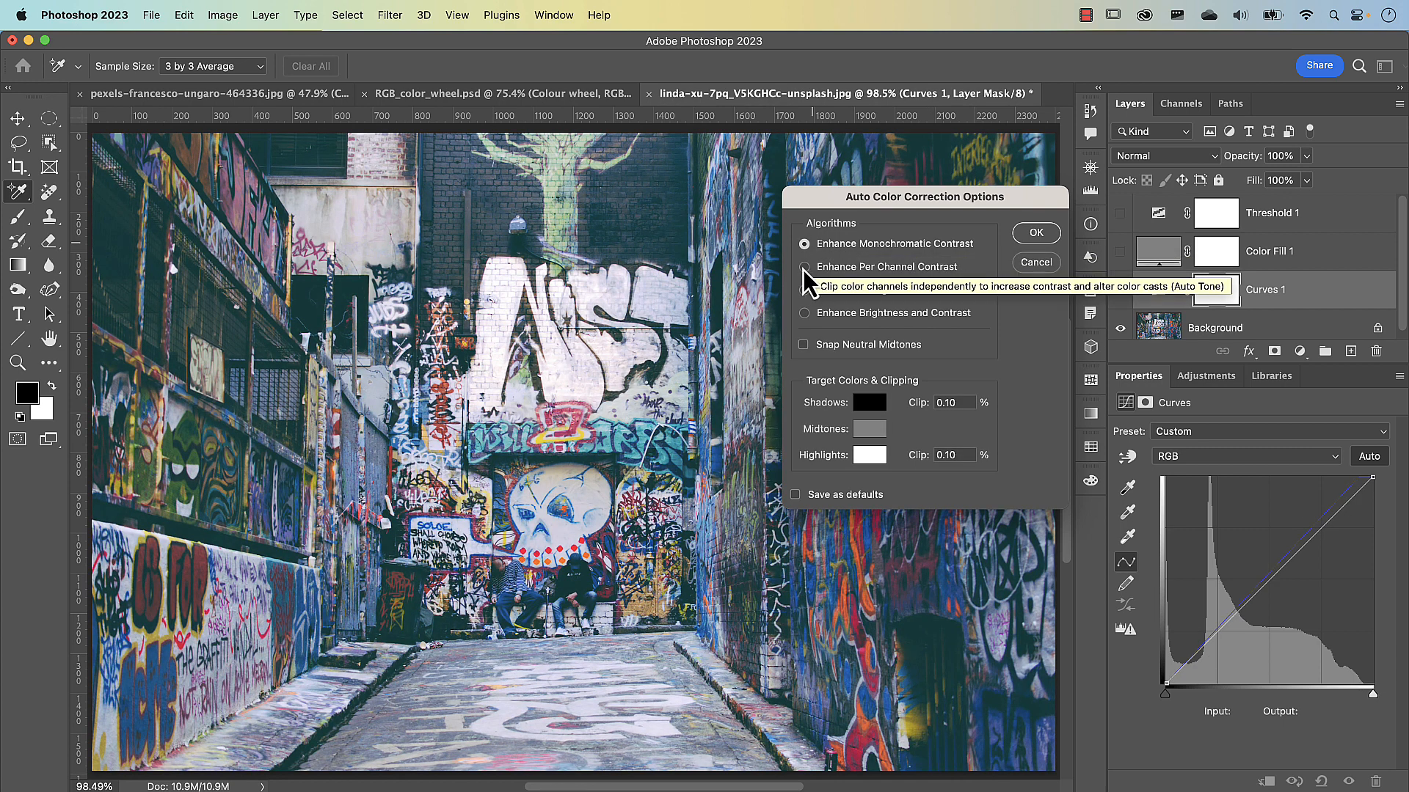
left_click(811, 269)
left_click(809, 293)
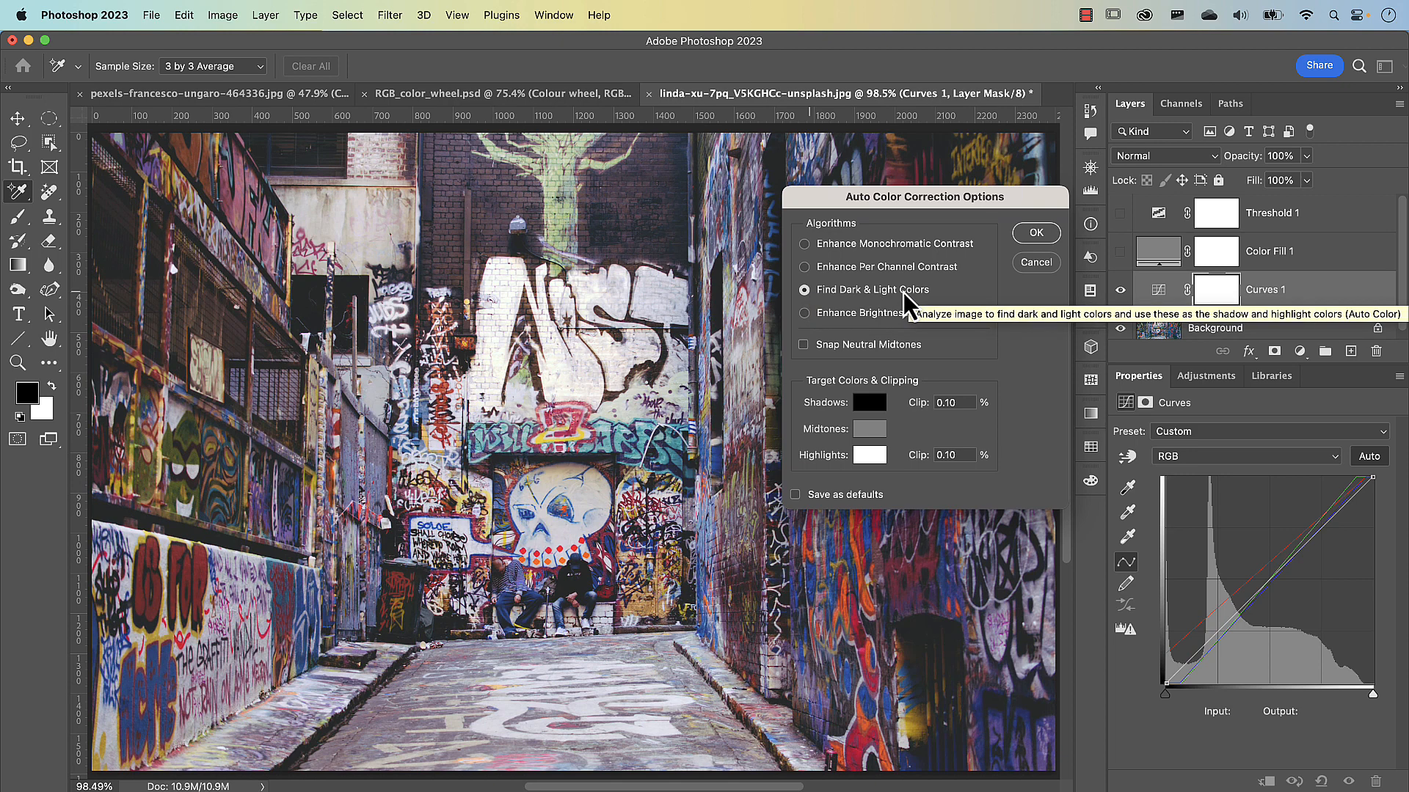
left_click(856, 247)
left_click(851, 293)
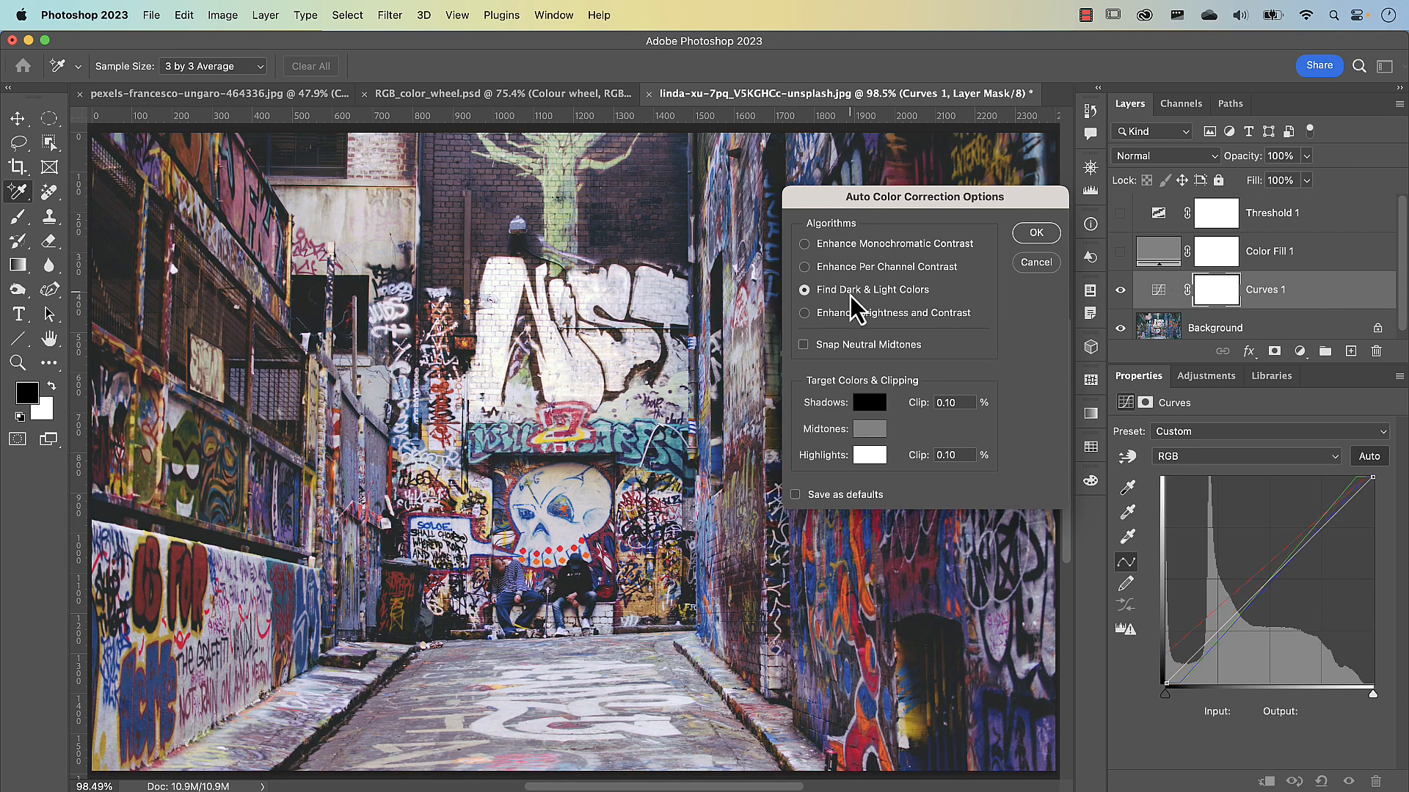
left_click(850, 314)
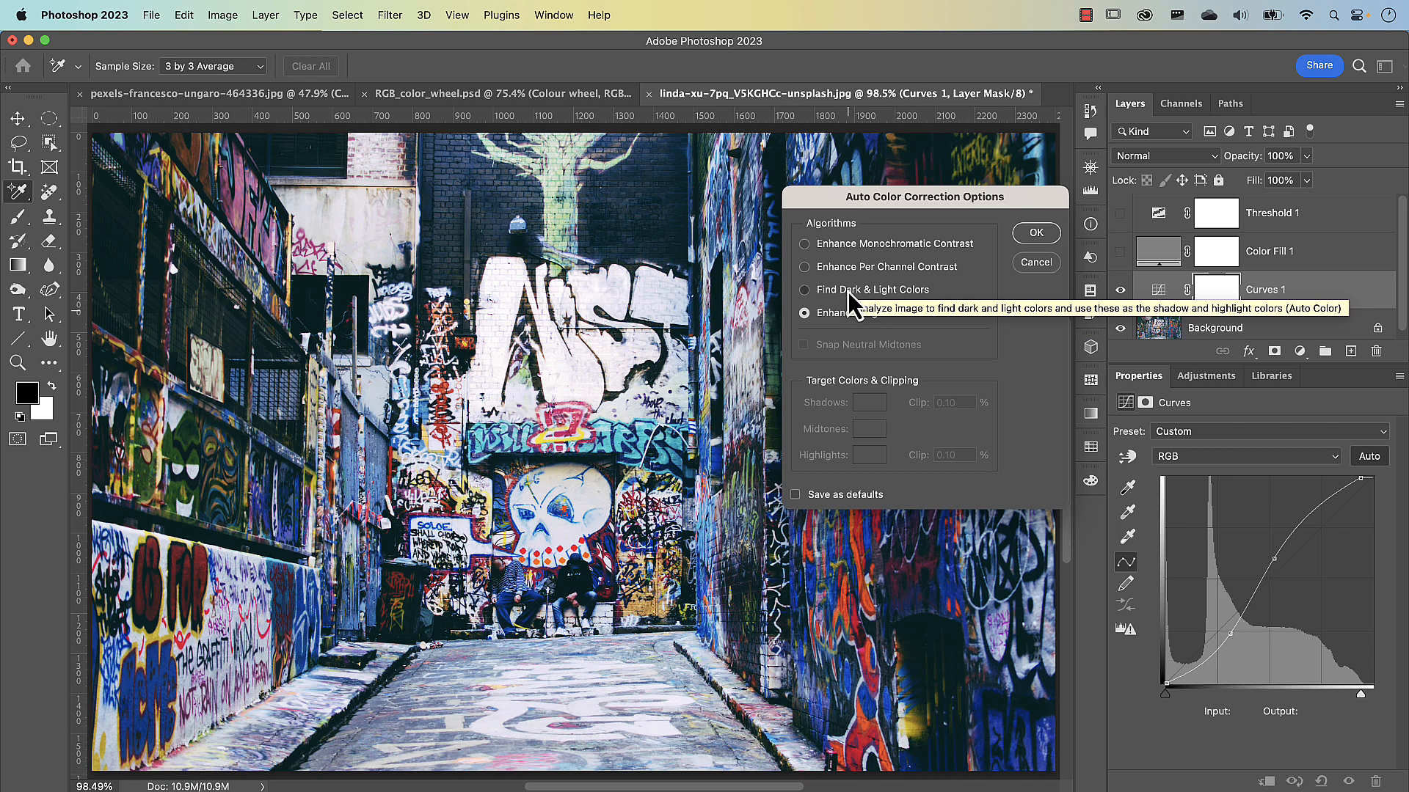
left_click(847, 292)
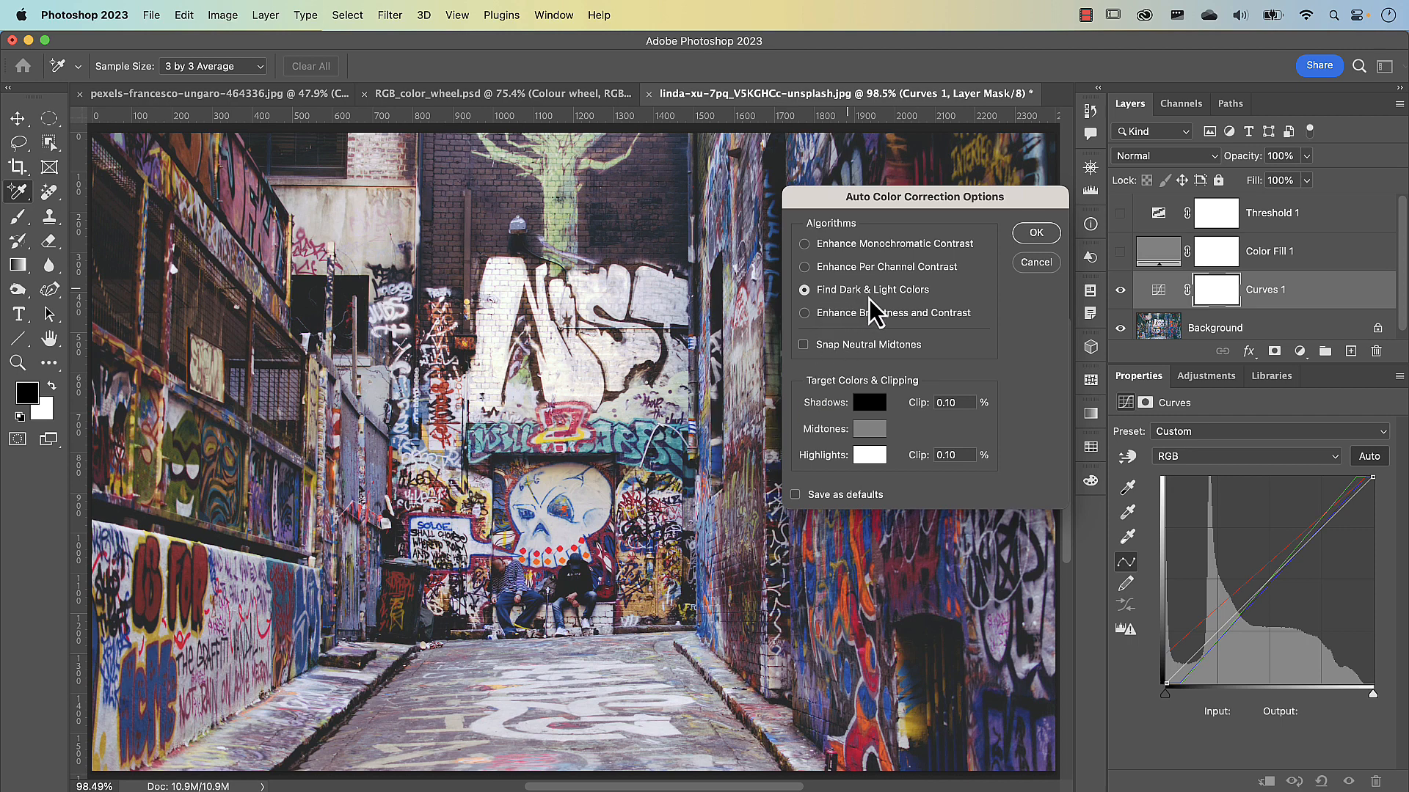
left_click(863, 361)
Set the target shadow color by sampling the seated figures' dark clothing, and darken it to 051e1f.
left_click(871, 405)
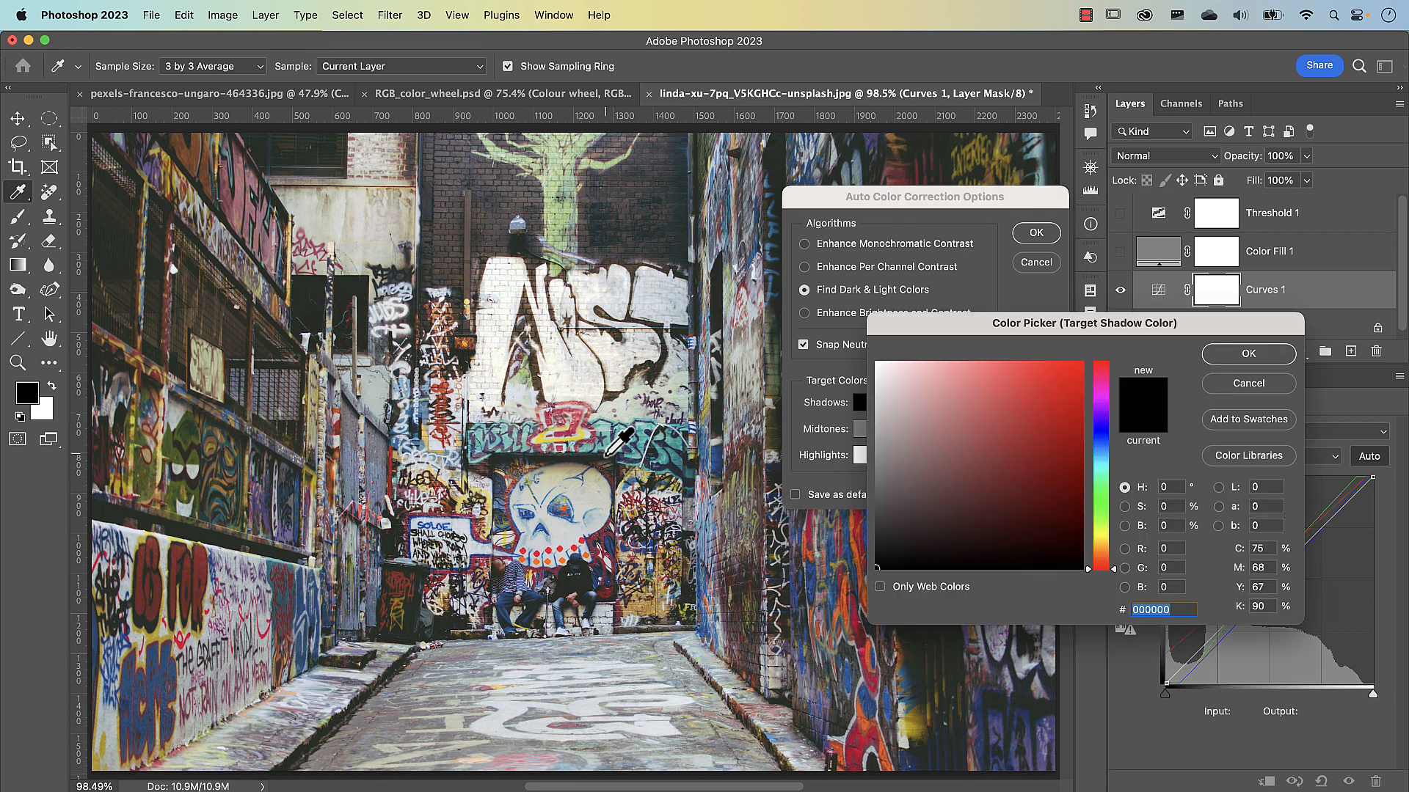
left_click(585, 583)
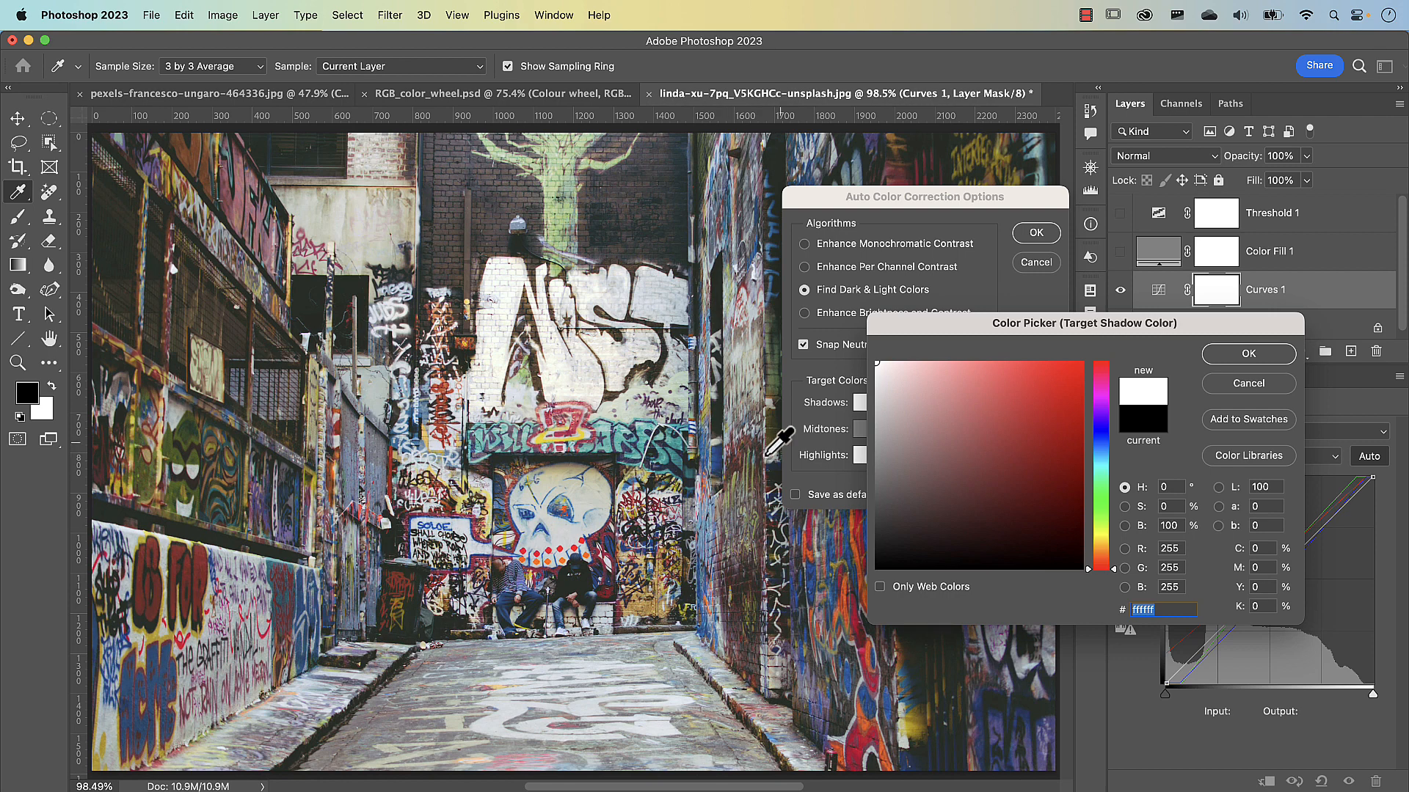
left_click_drag(1010, 317, 460, 98)
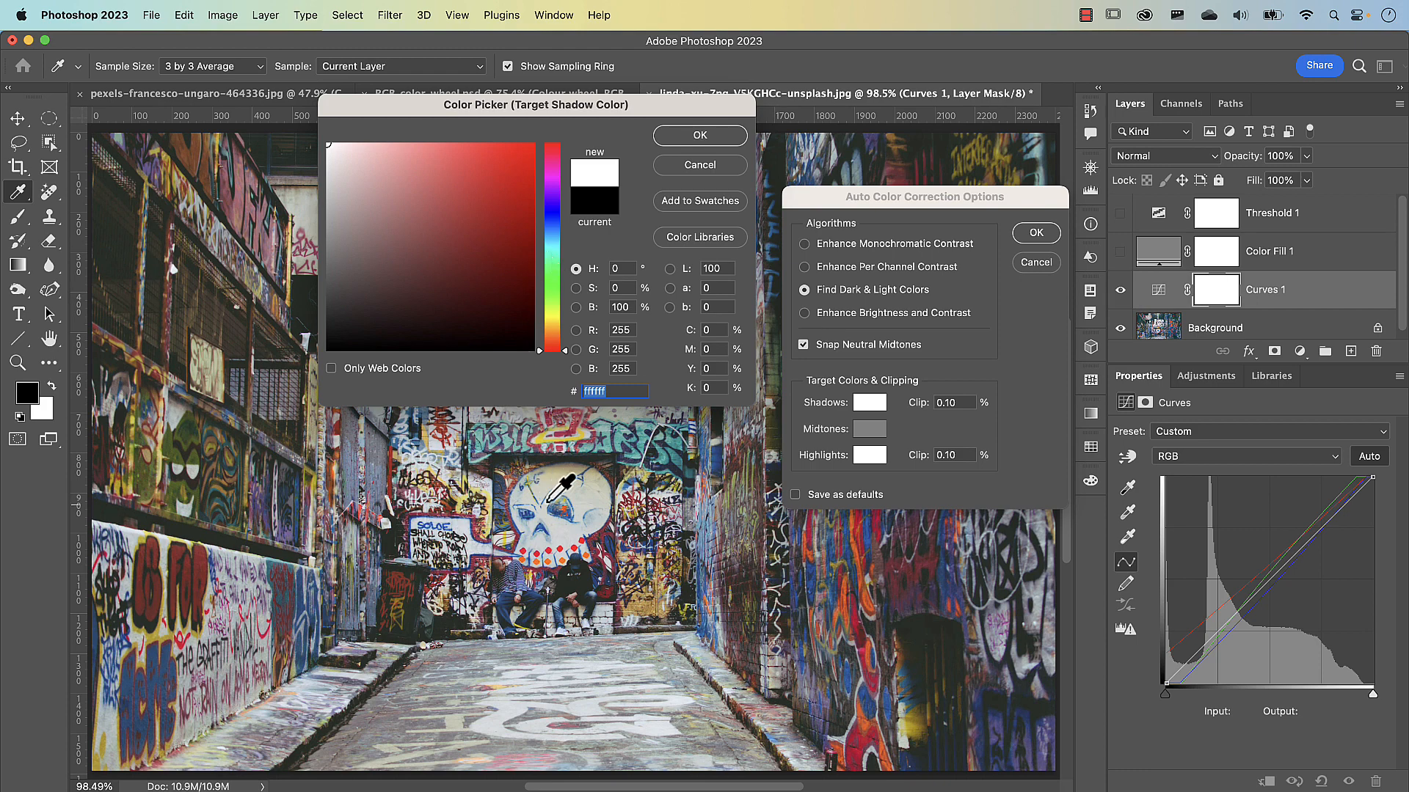
left_click(588, 581)
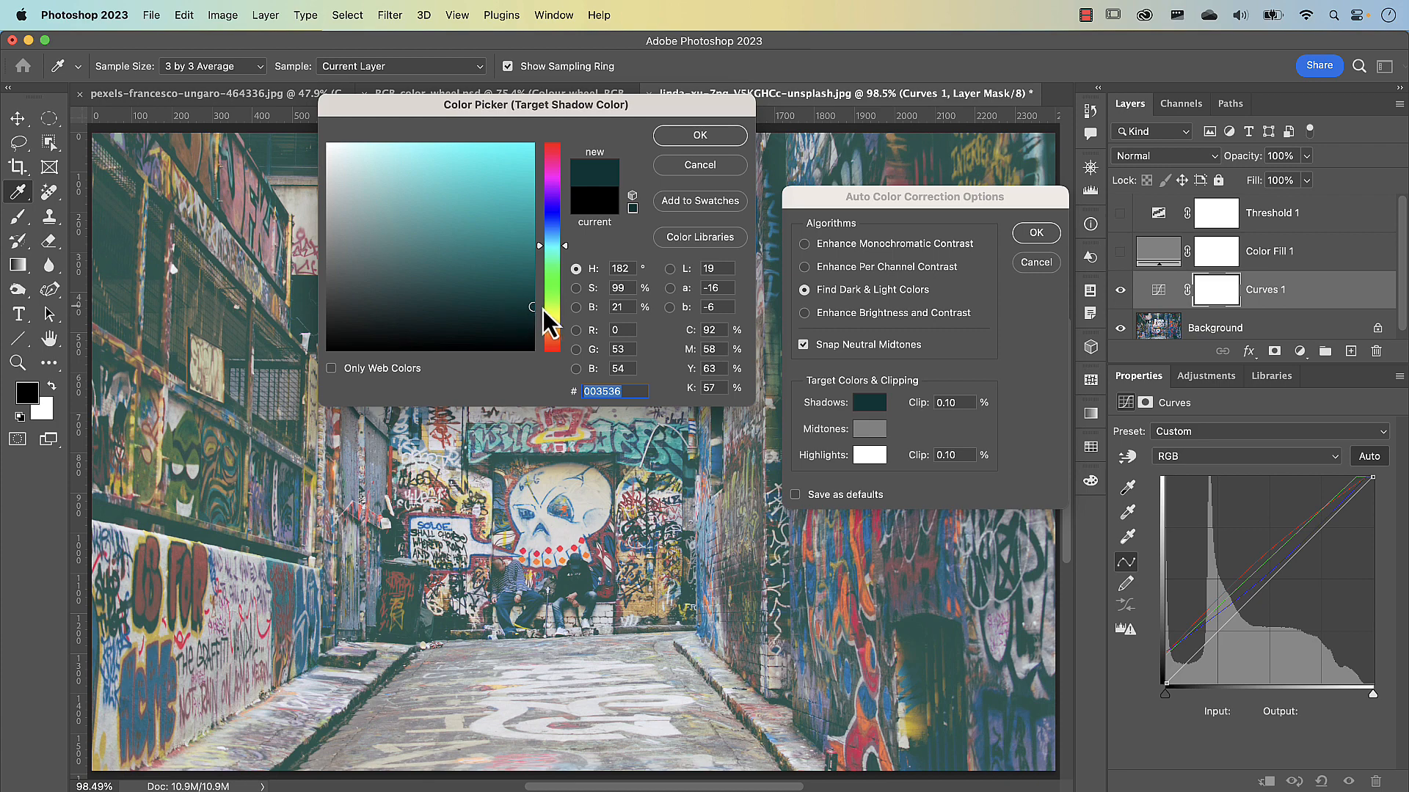
left_click_drag(529, 305, 500, 327)
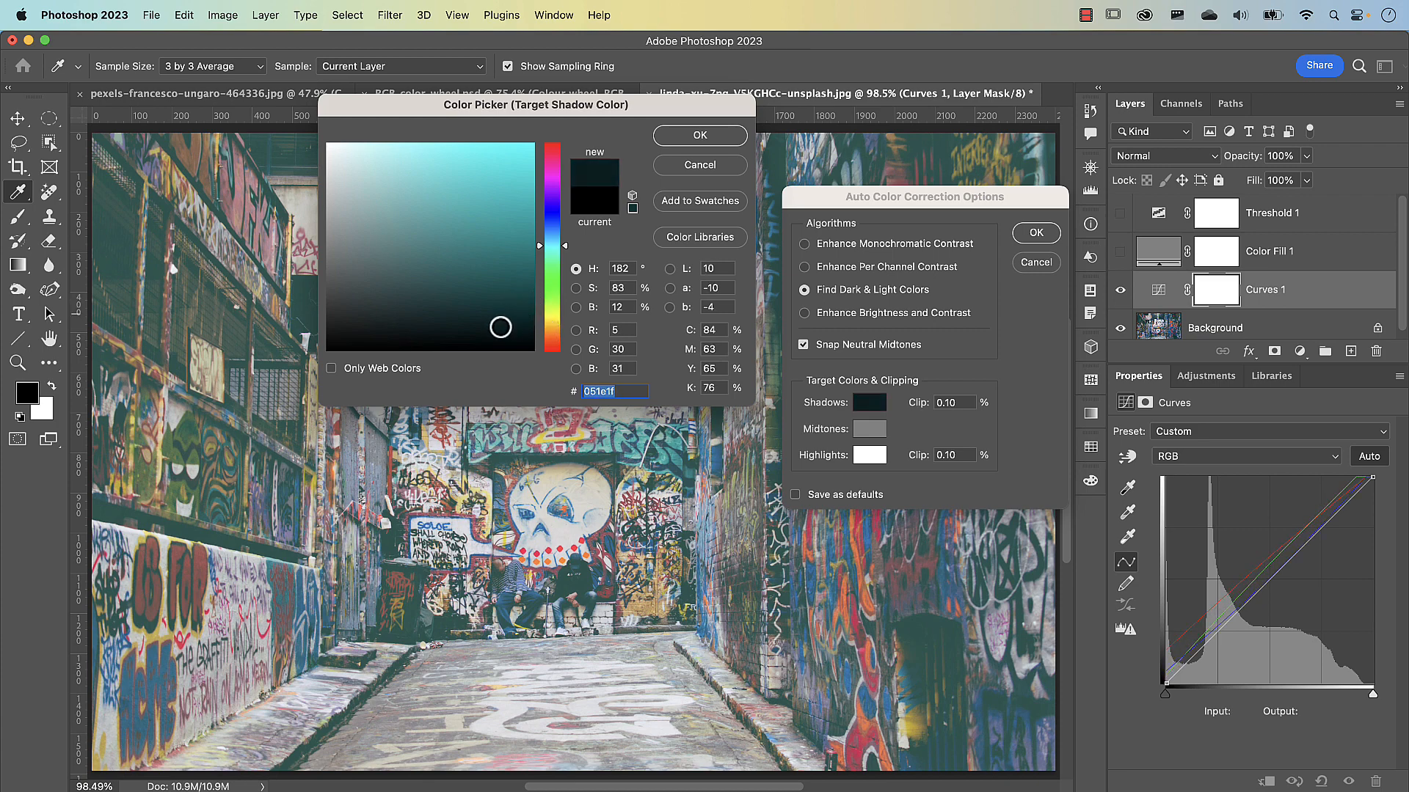
left_click(700, 135)
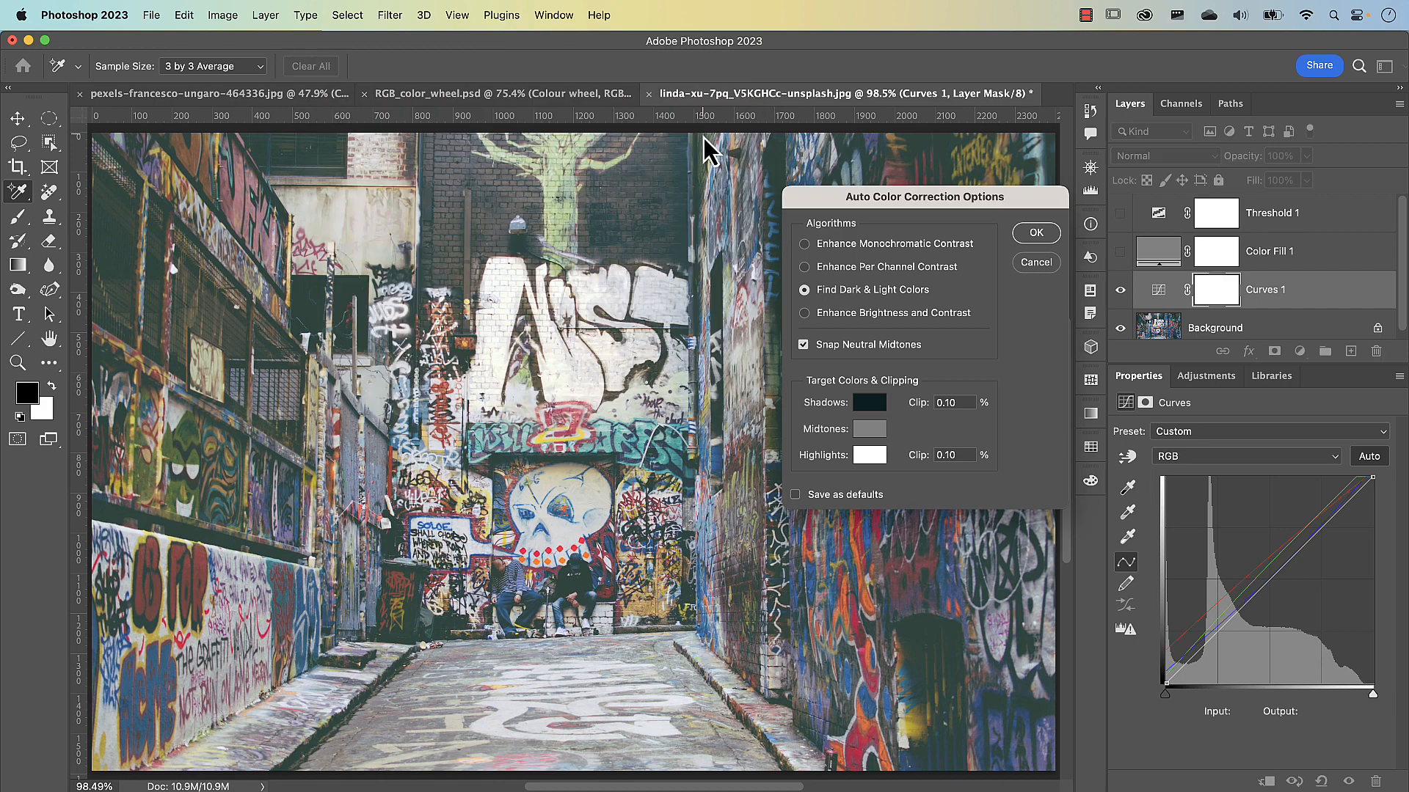
Set the target midtone color to 768193 by sampling the gray road surface.
left_click(866, 430)
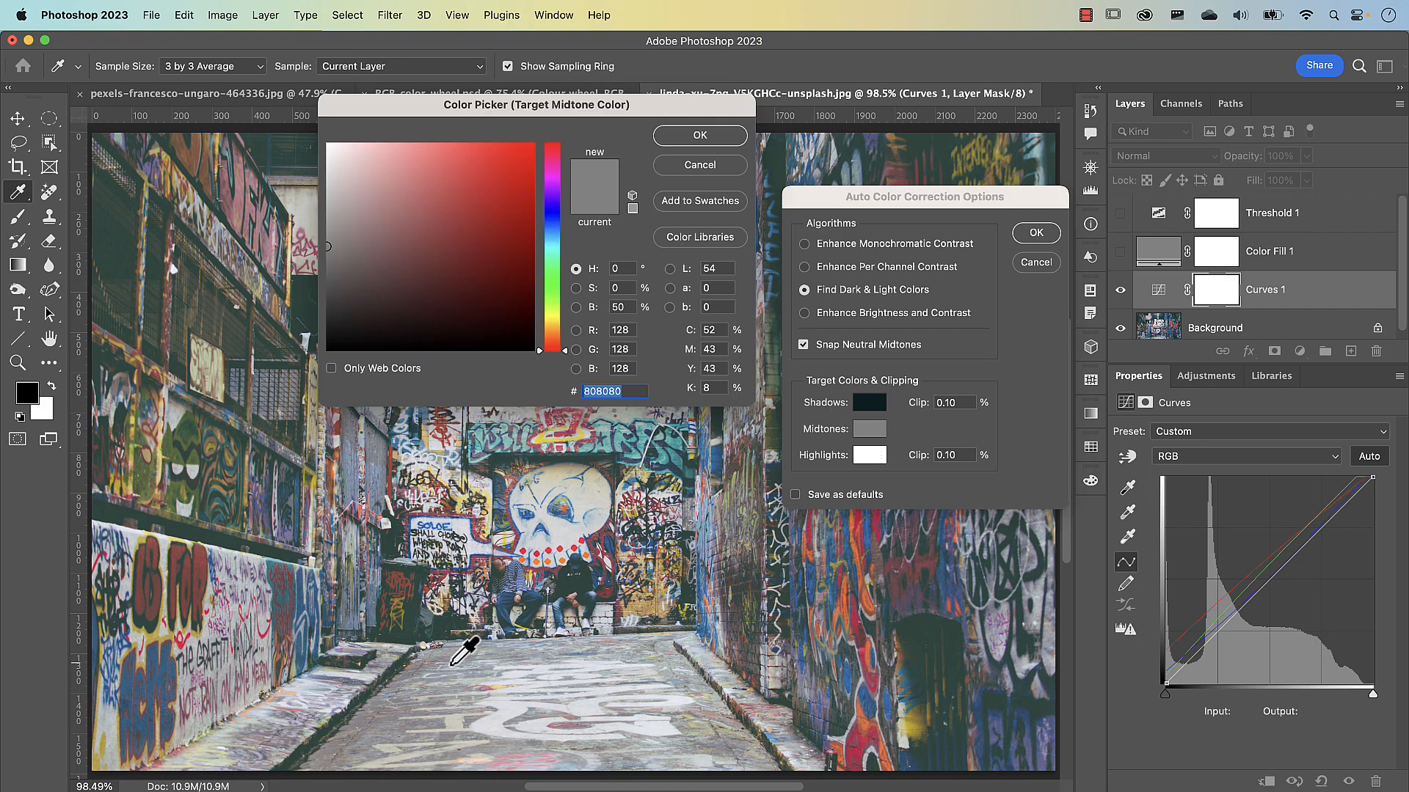
left_click(398, 735)
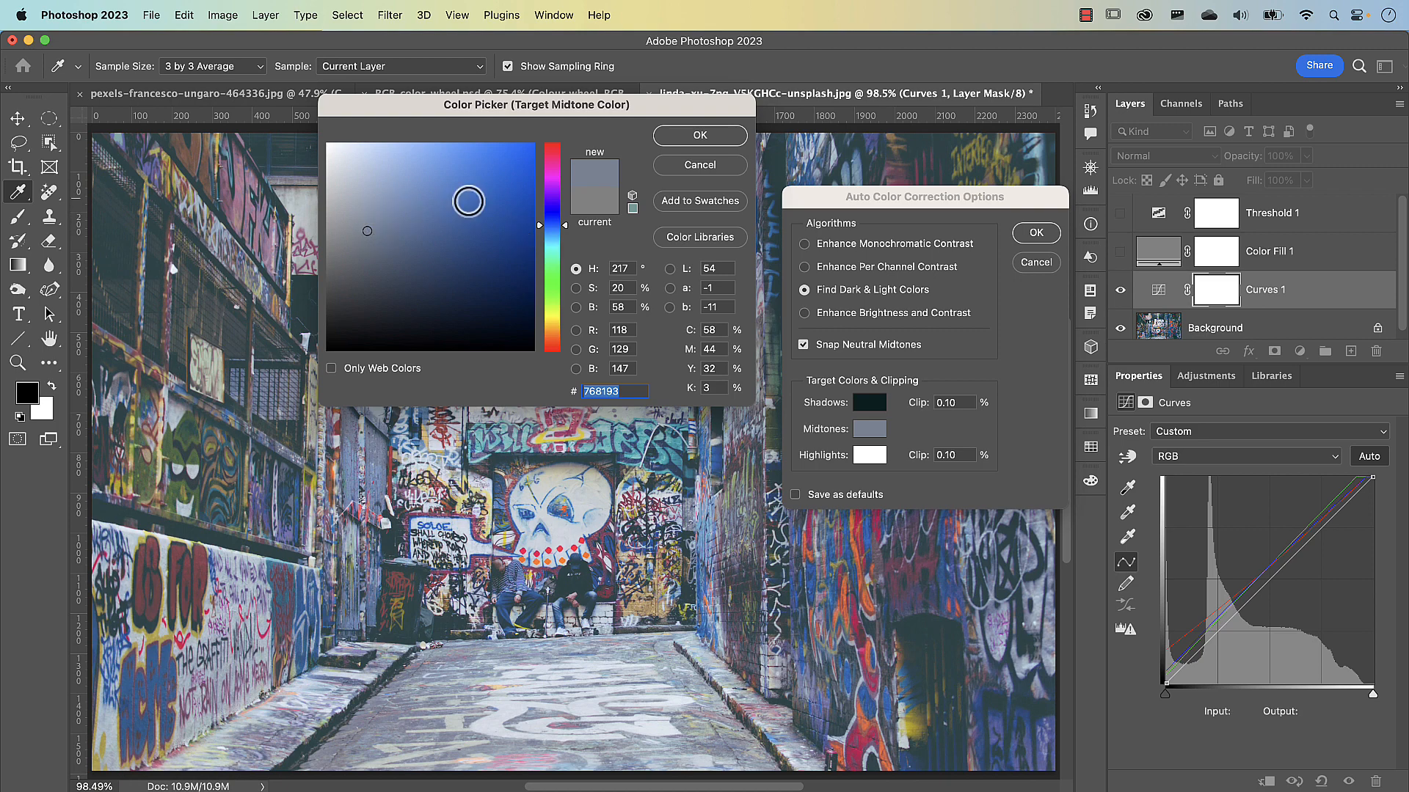
left_click(689, 141)
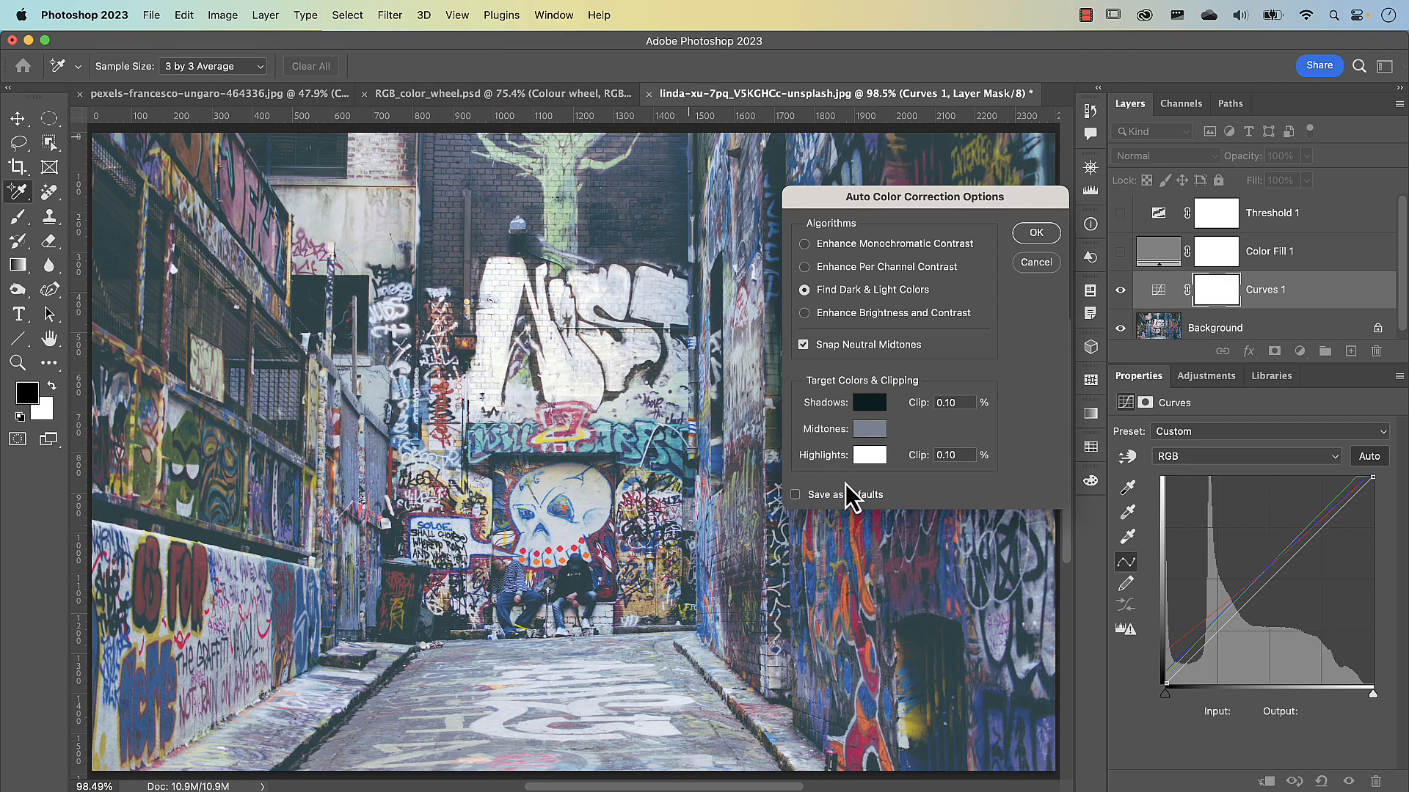
Set the target highlight color by sampling the white graffiti lettering, and lighten it slightly to ebe5ea.
left_click(859, 456)
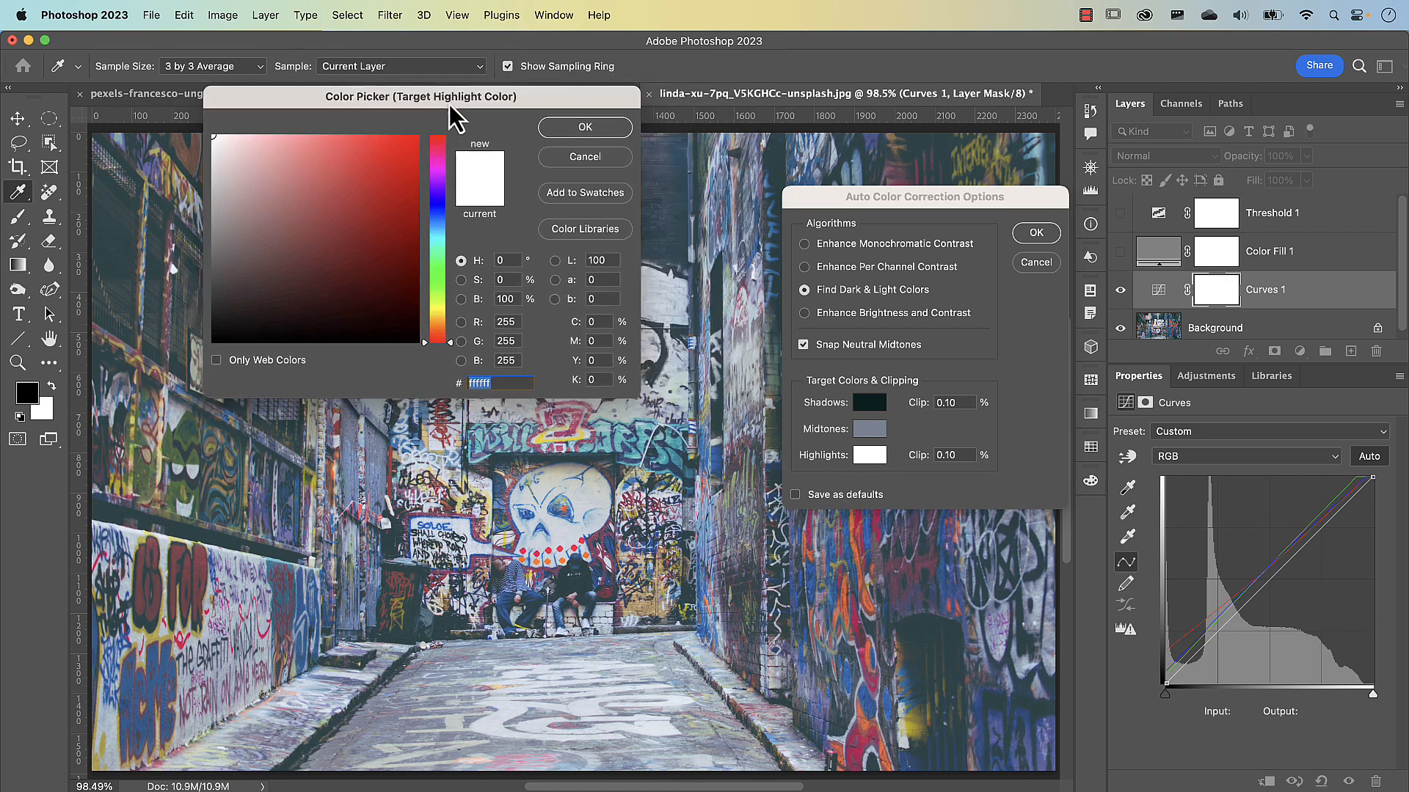
left_click_drag(449, 104, 344, 87)
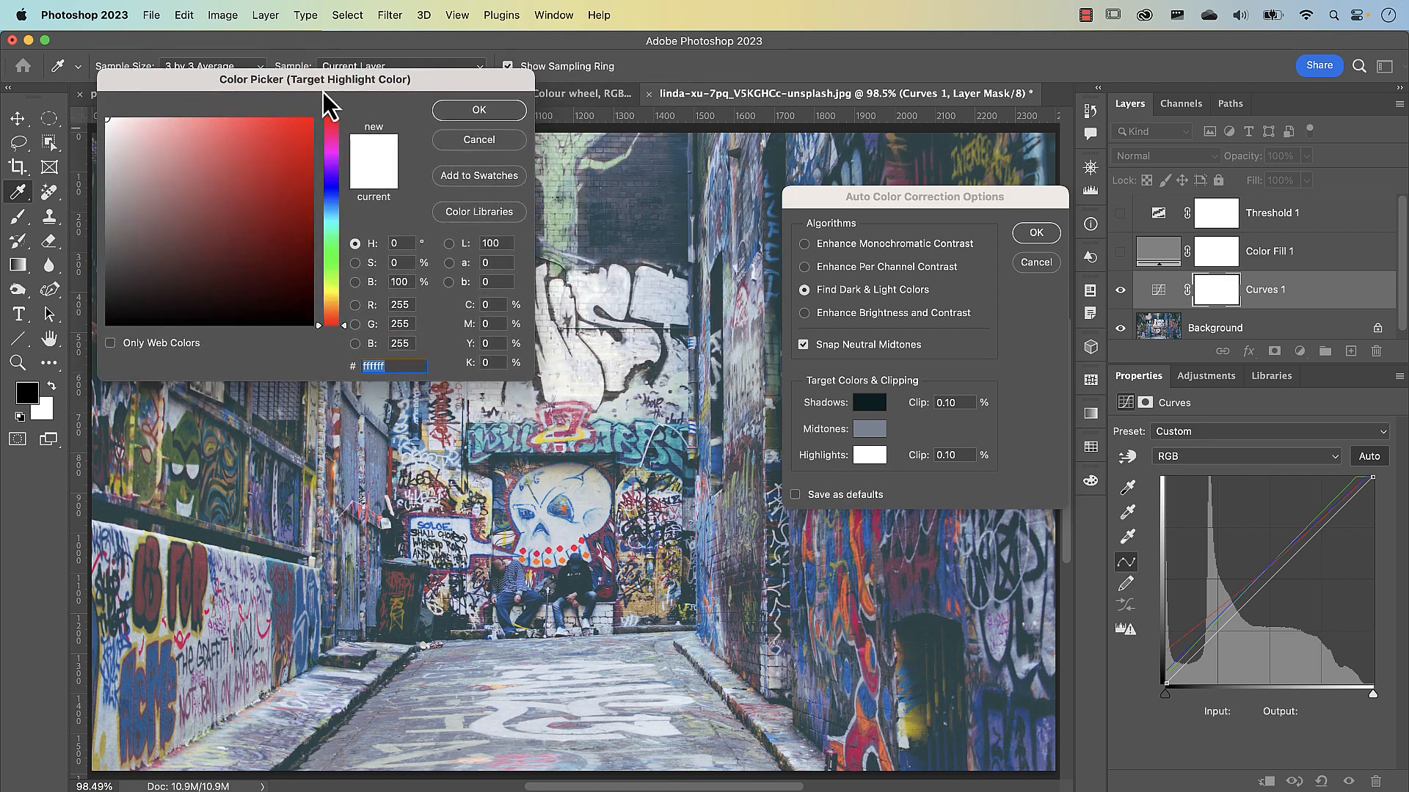
left_click(566, 383)
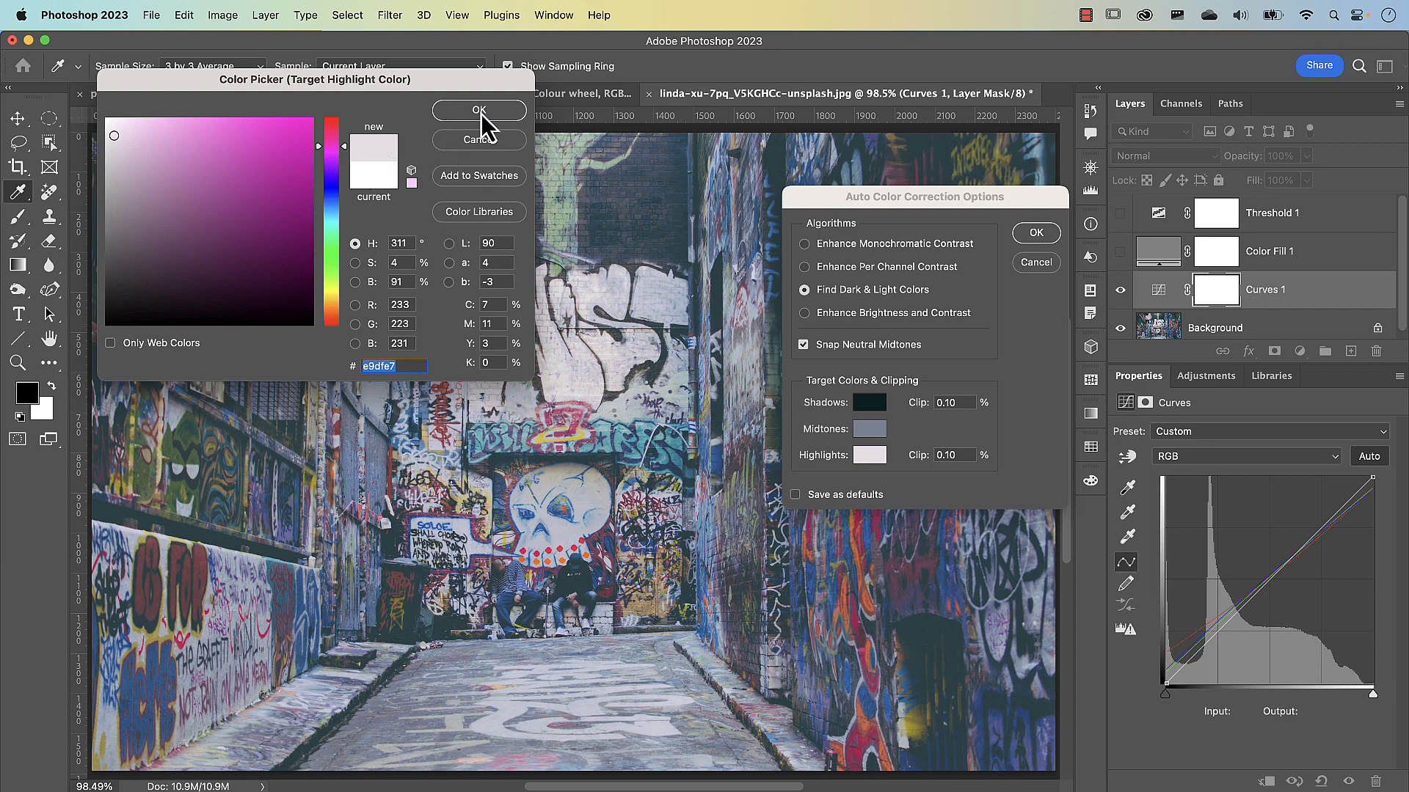
left_click_drag(114, 136, 110, 134)
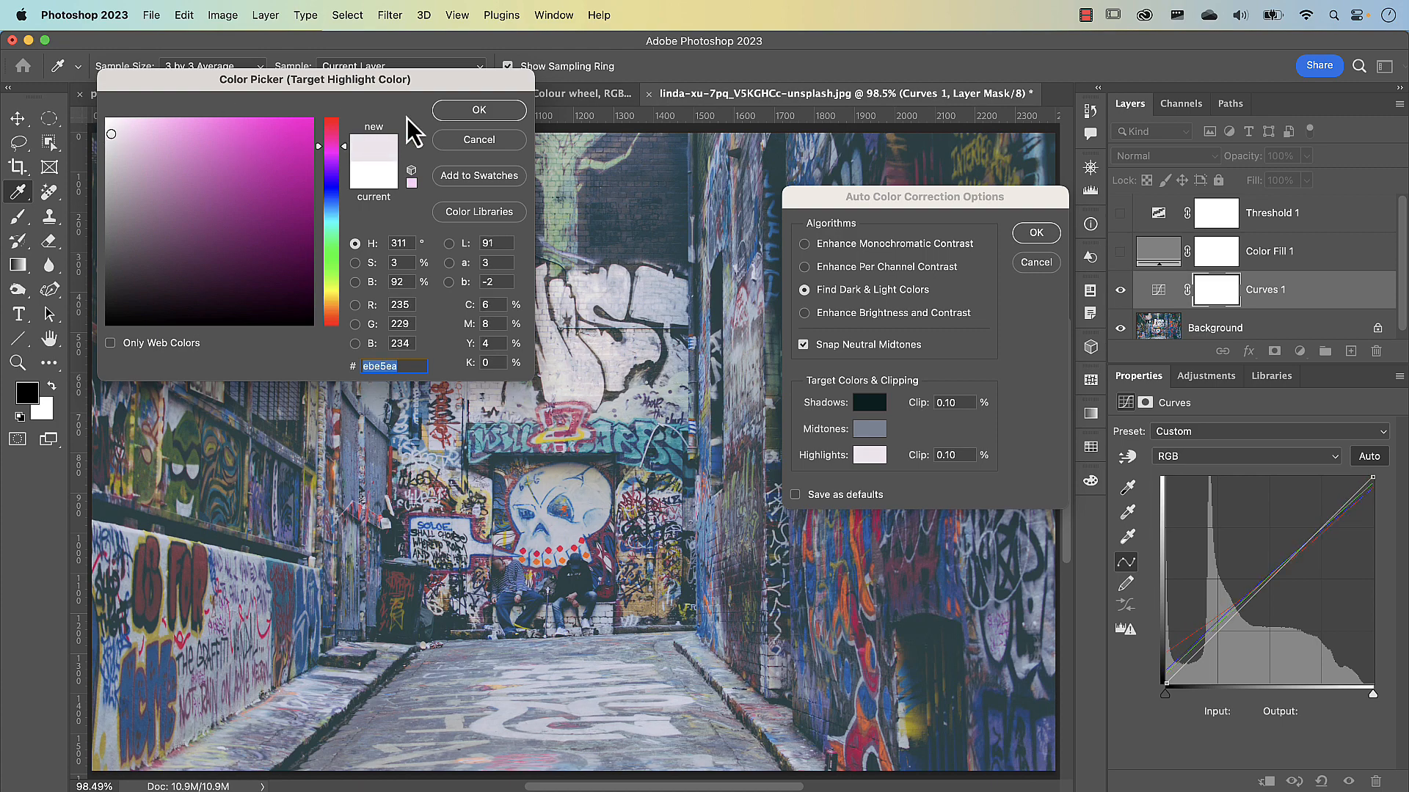
left_click(467, 113)
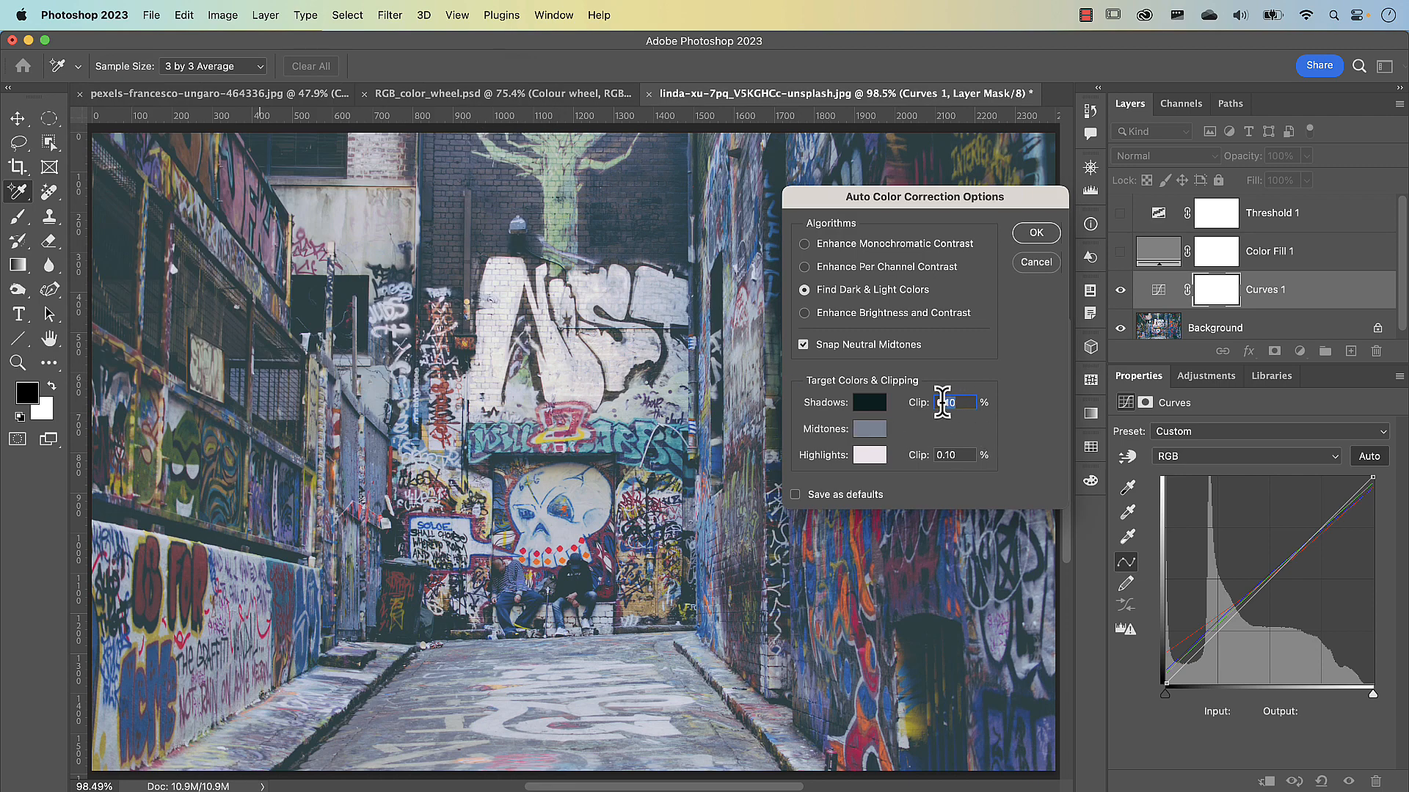
Apply the auto color correction options without saving the new target colors as defaults.
left_click(935, 404)
left_click(960, 402)
left_click(1033, 233)
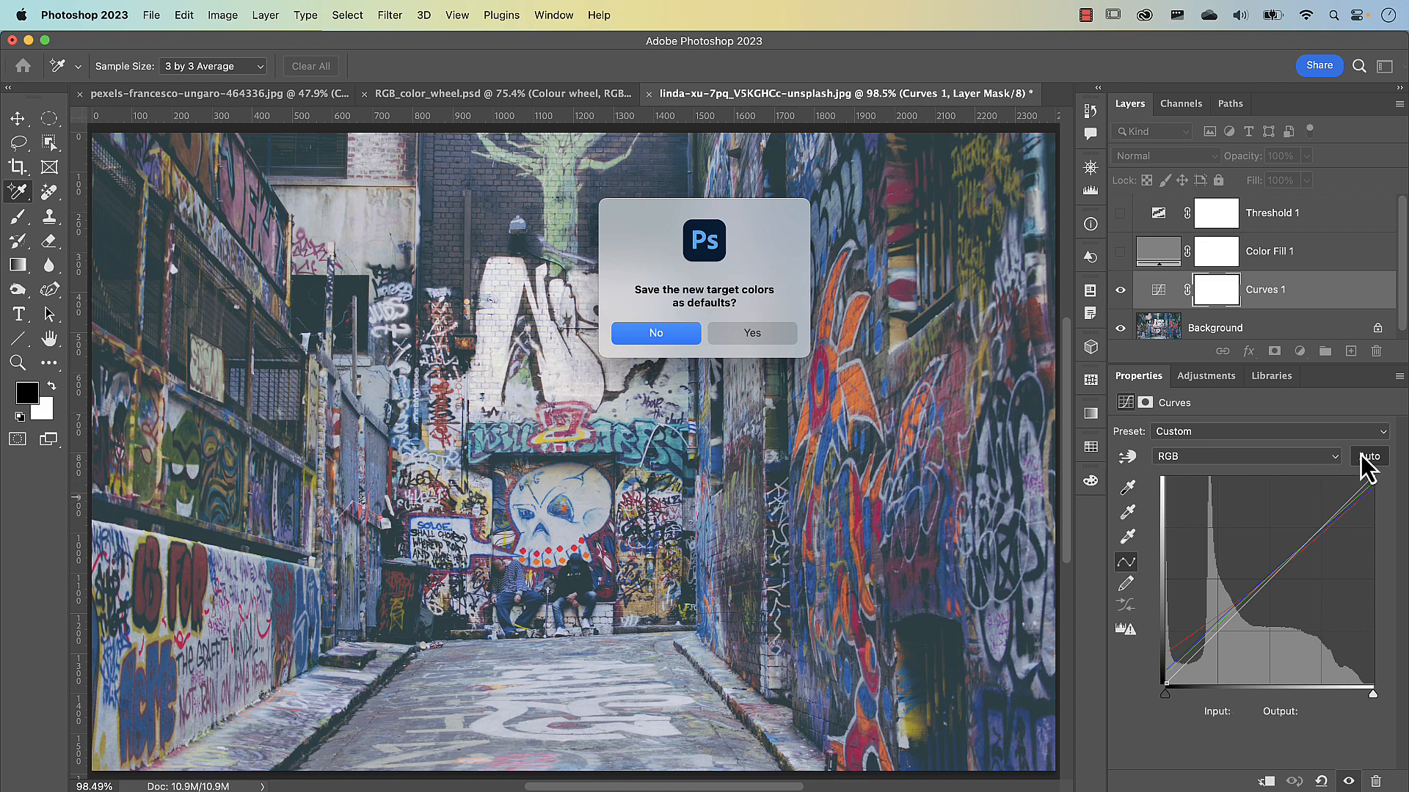
left_click(657, 338)
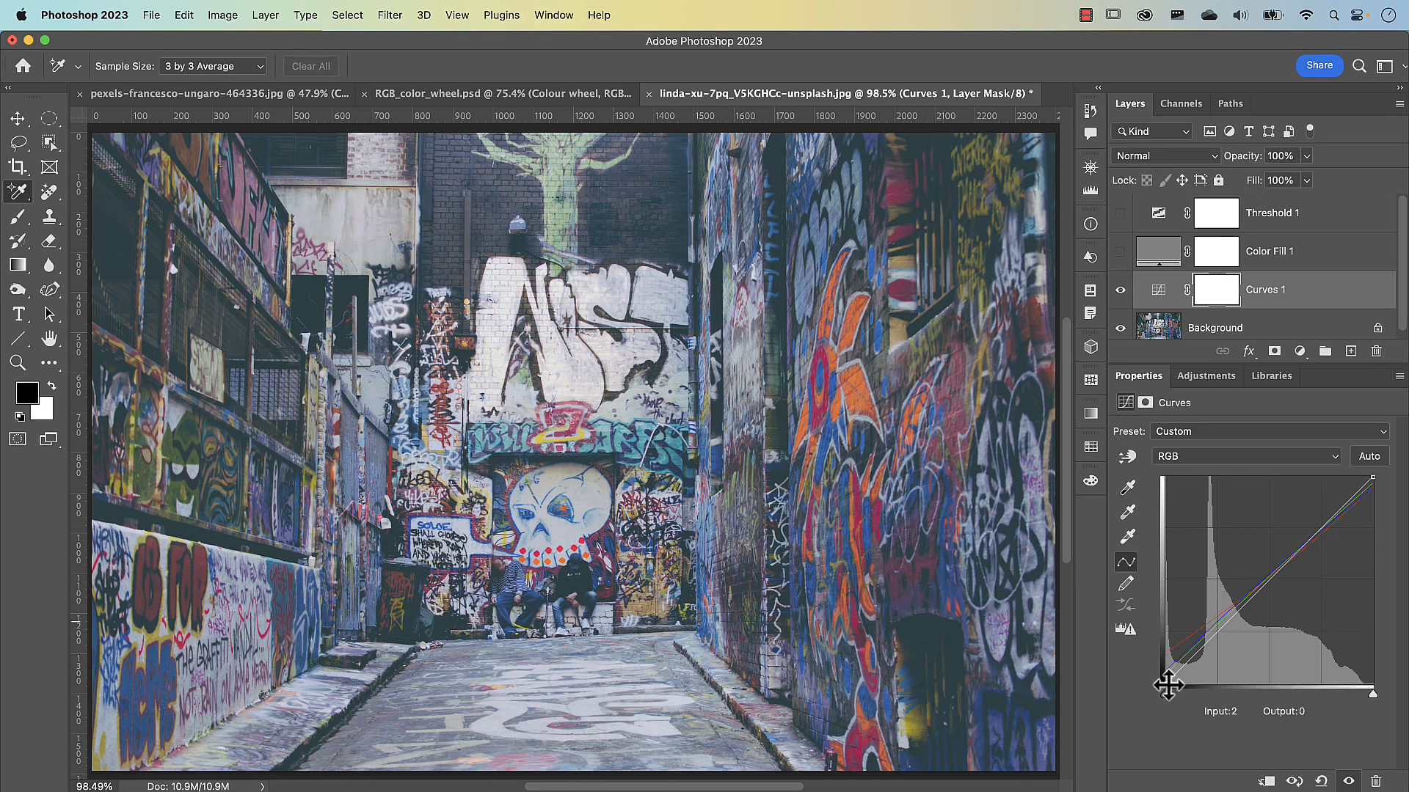
Increase contrast on the RGB curve by moving the black point to input 27 and the white point to input 229.
left_click_drag(1171, 684, 1182, 684)
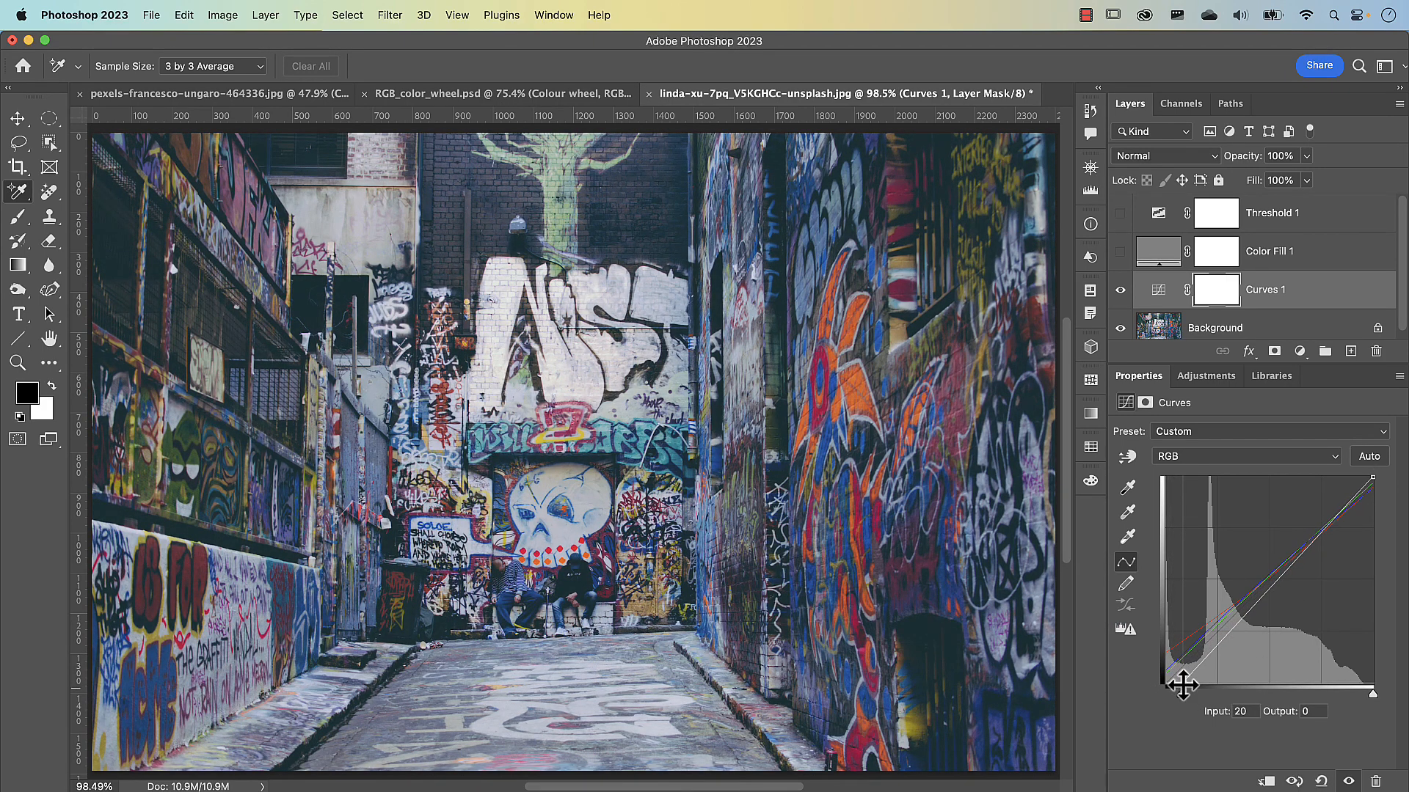
left_click_drag(1182, 684, 1190, 685)
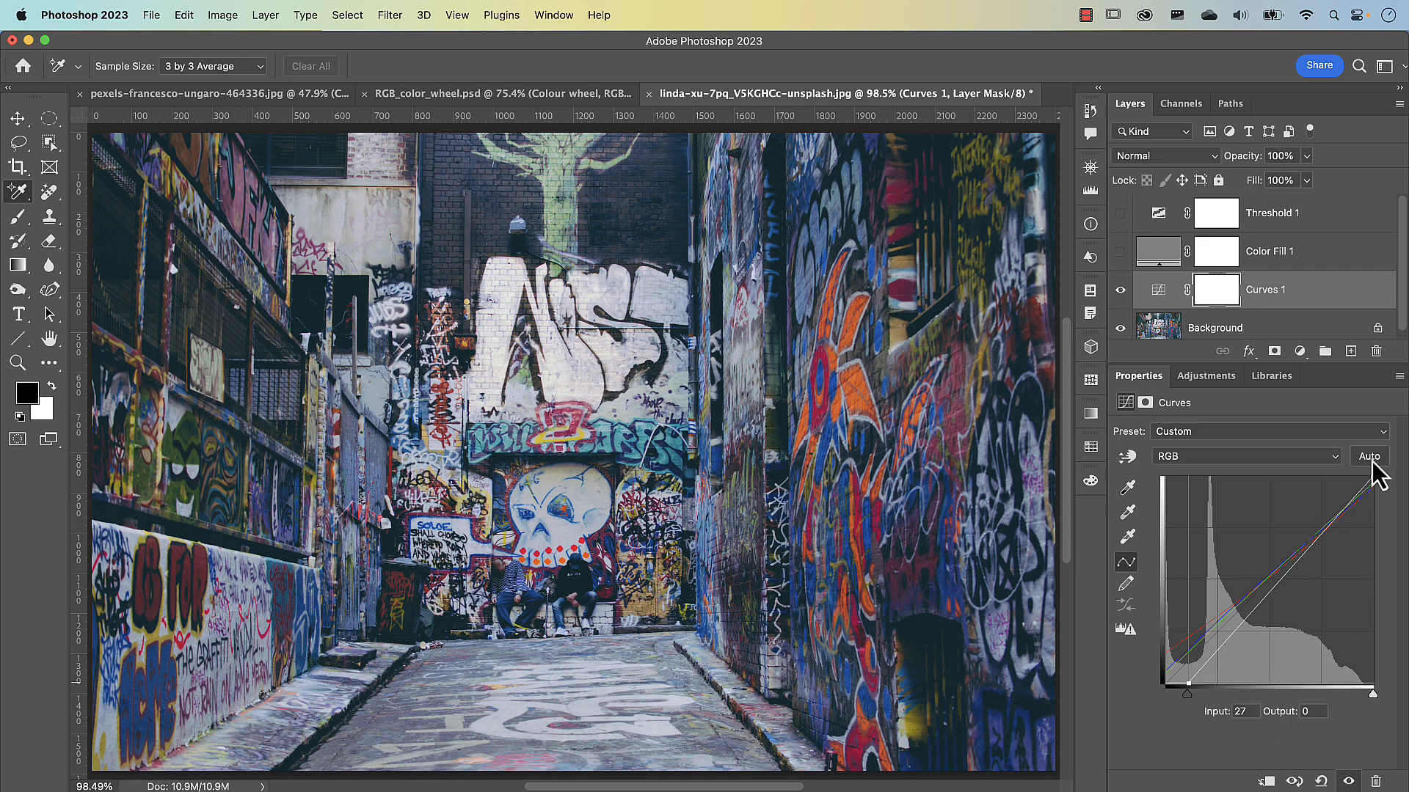
mouse_move(1373, 478)
left_mouse_down()
mouse_move(1358, 469)
mouse_move(1381, 471)
mouse_move(1384, 496)
mouse_move(1336, 465)
mouse_move(1353, 470)
left_mouse_up()
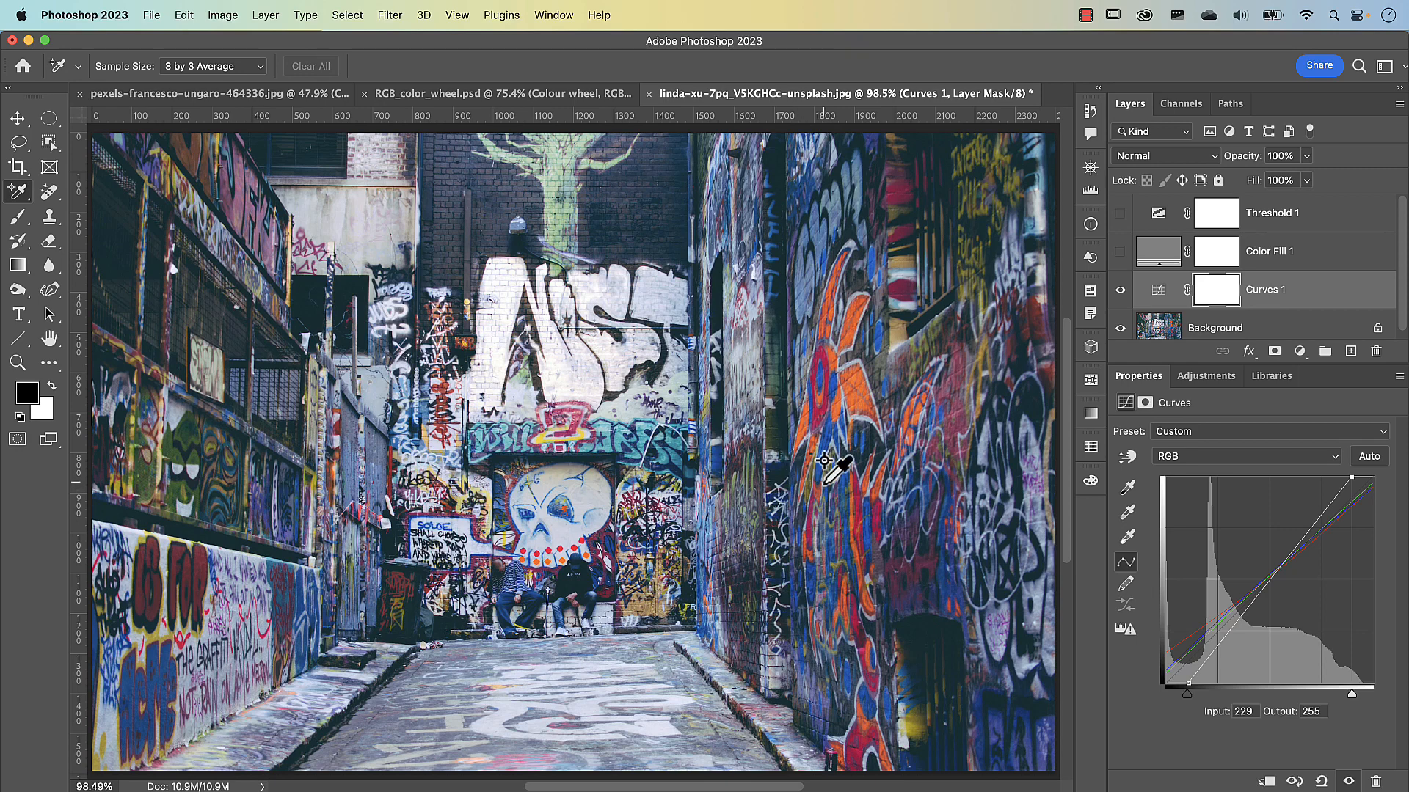
Activate on-image curve adjustment, try lightening the dark wall tones in the photo, and delete the added curve point.
left_click(1127, 457)
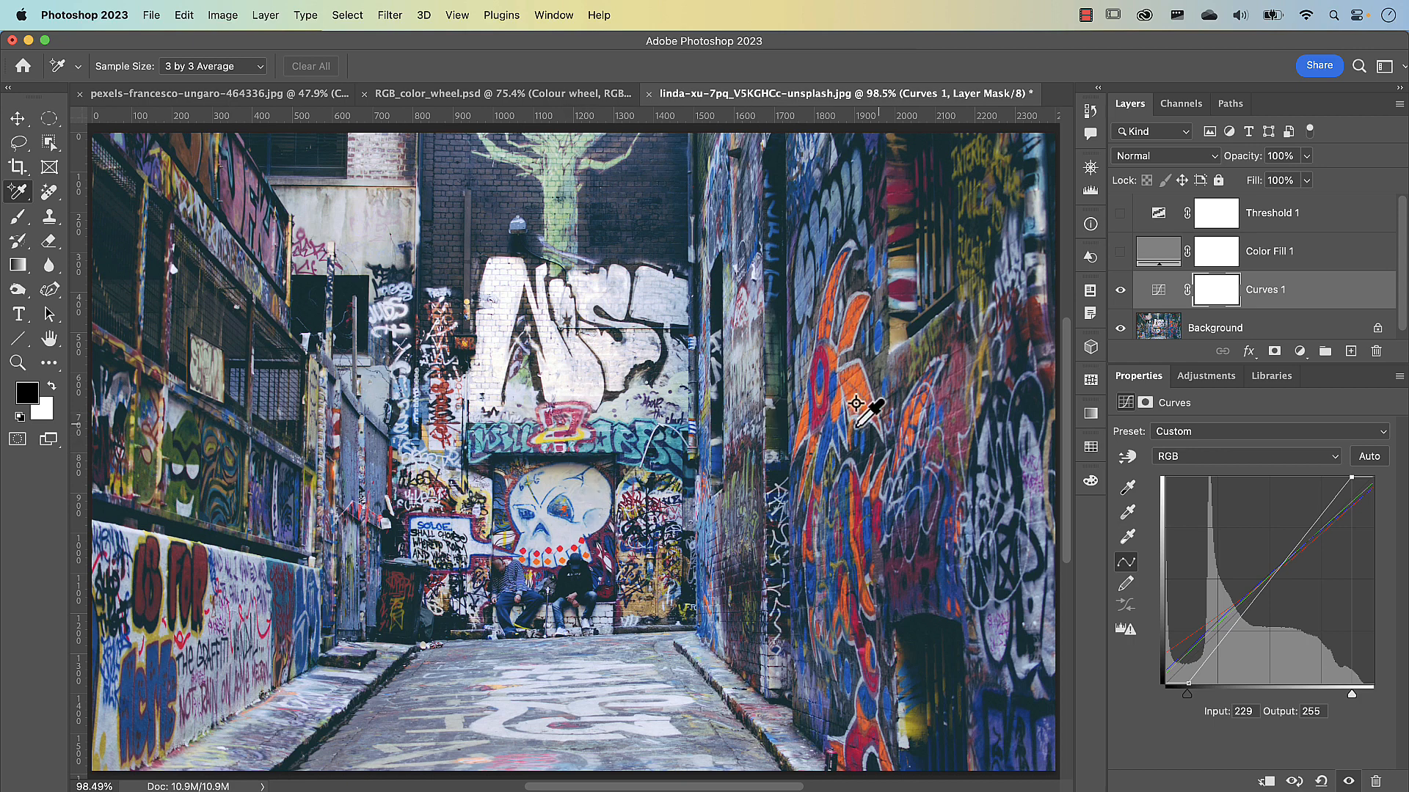
left_click(1127, 457)
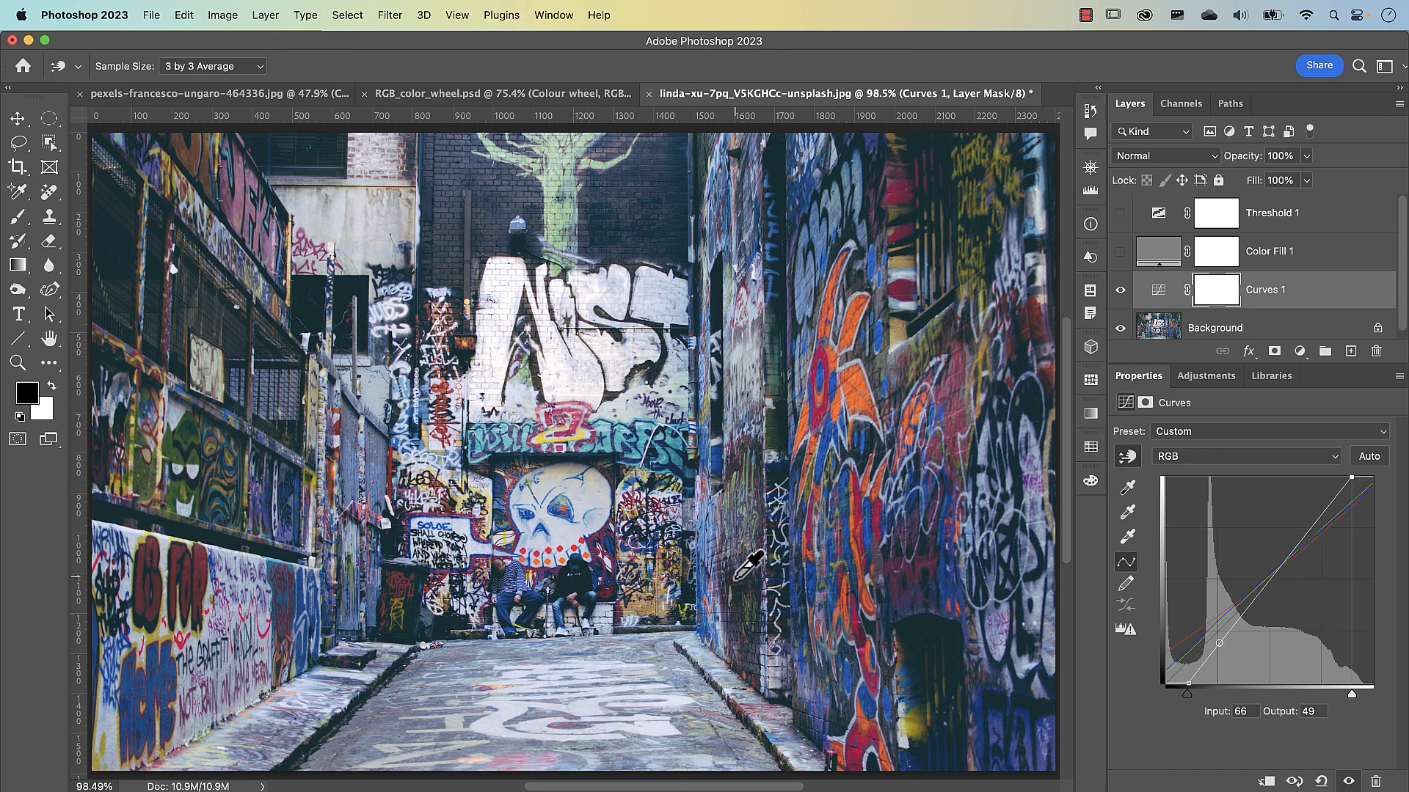
mouse_move(736, 580)
left_mouse_down()
mouse_move(746, 546)
mouse_move(749, 594)
mouse_move(750, 564)
left_mouse_up()
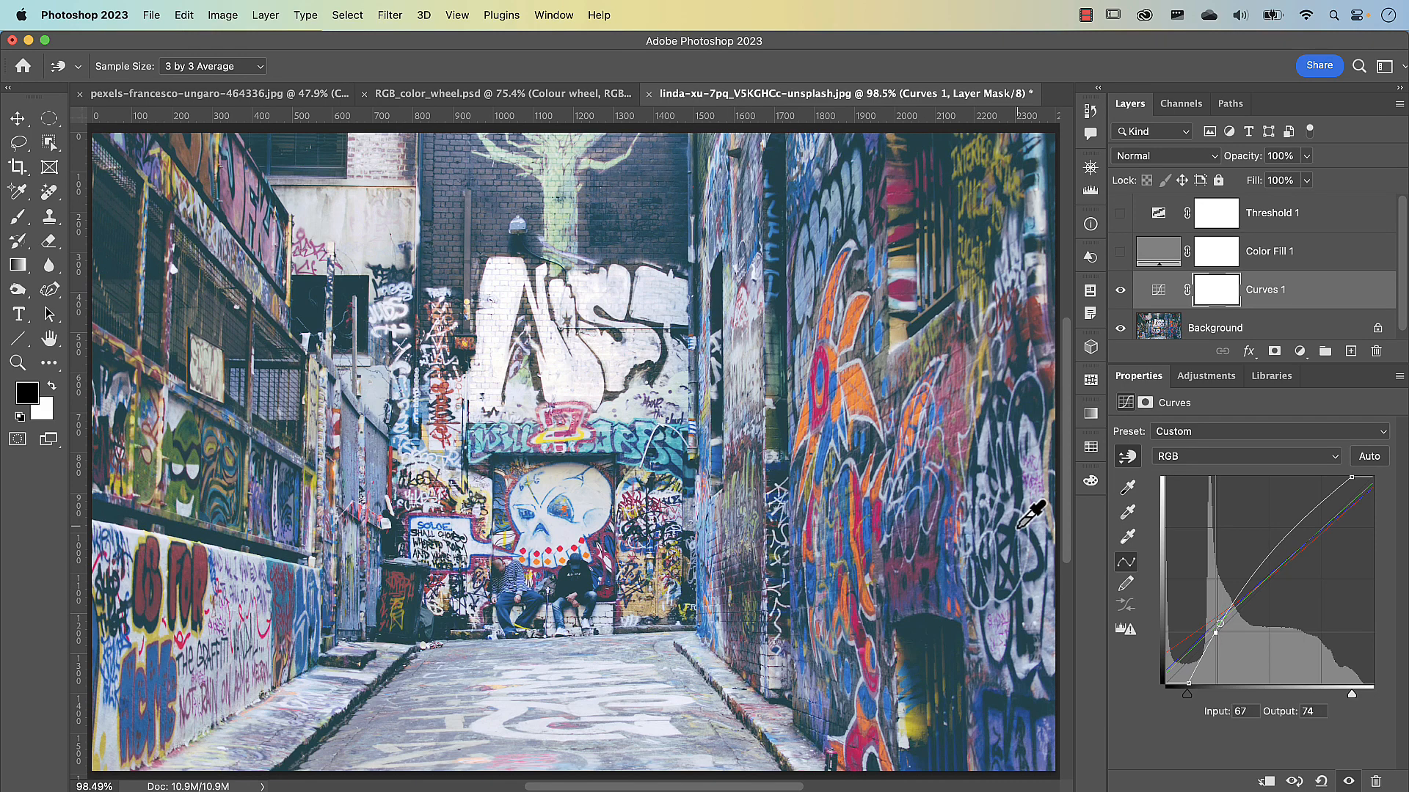
key("Delete")
On the Red channel curve, lift the orange graffiti from input 170 to output 202, add a point at 189/210, and lower the shadows.
left_click(1179, 458)
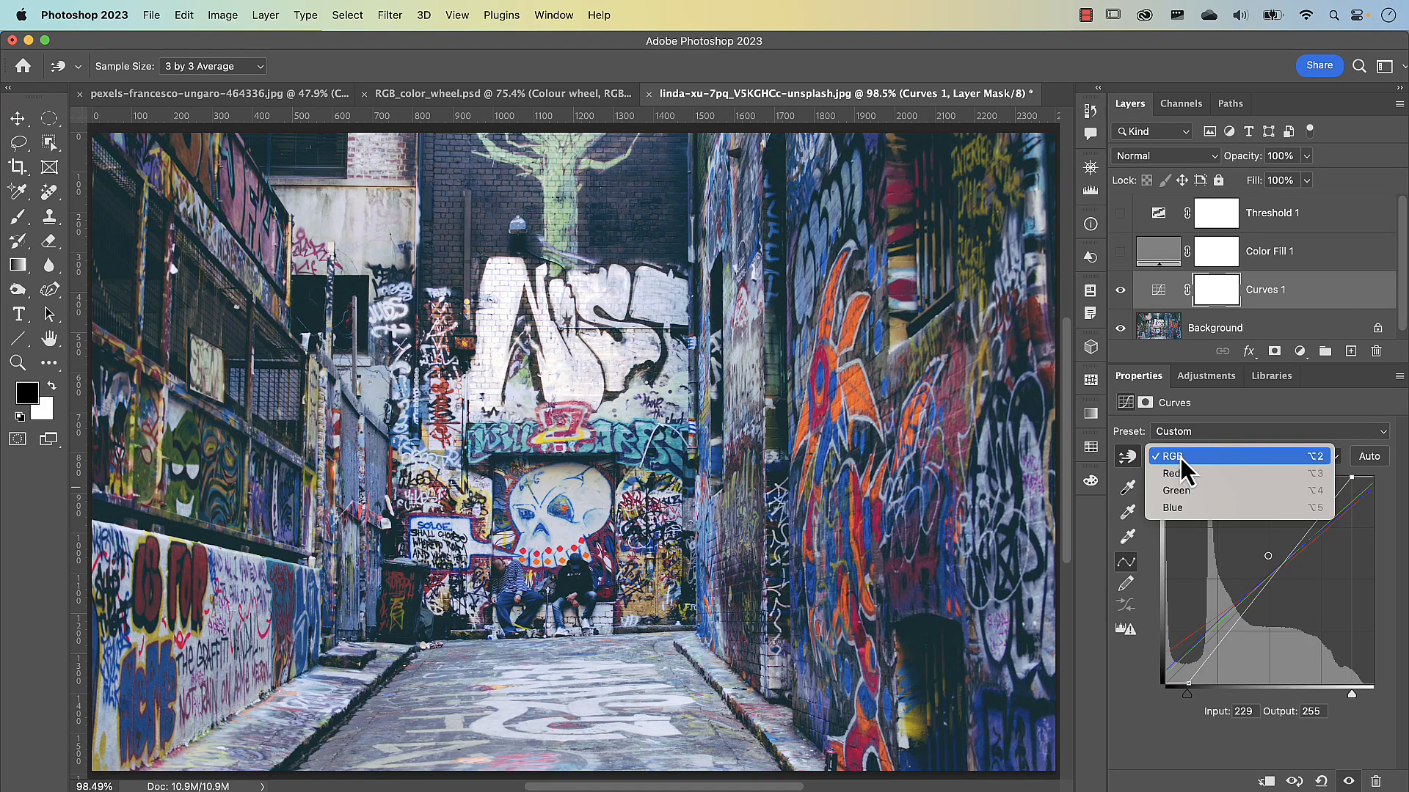
left_click(1187, 479)
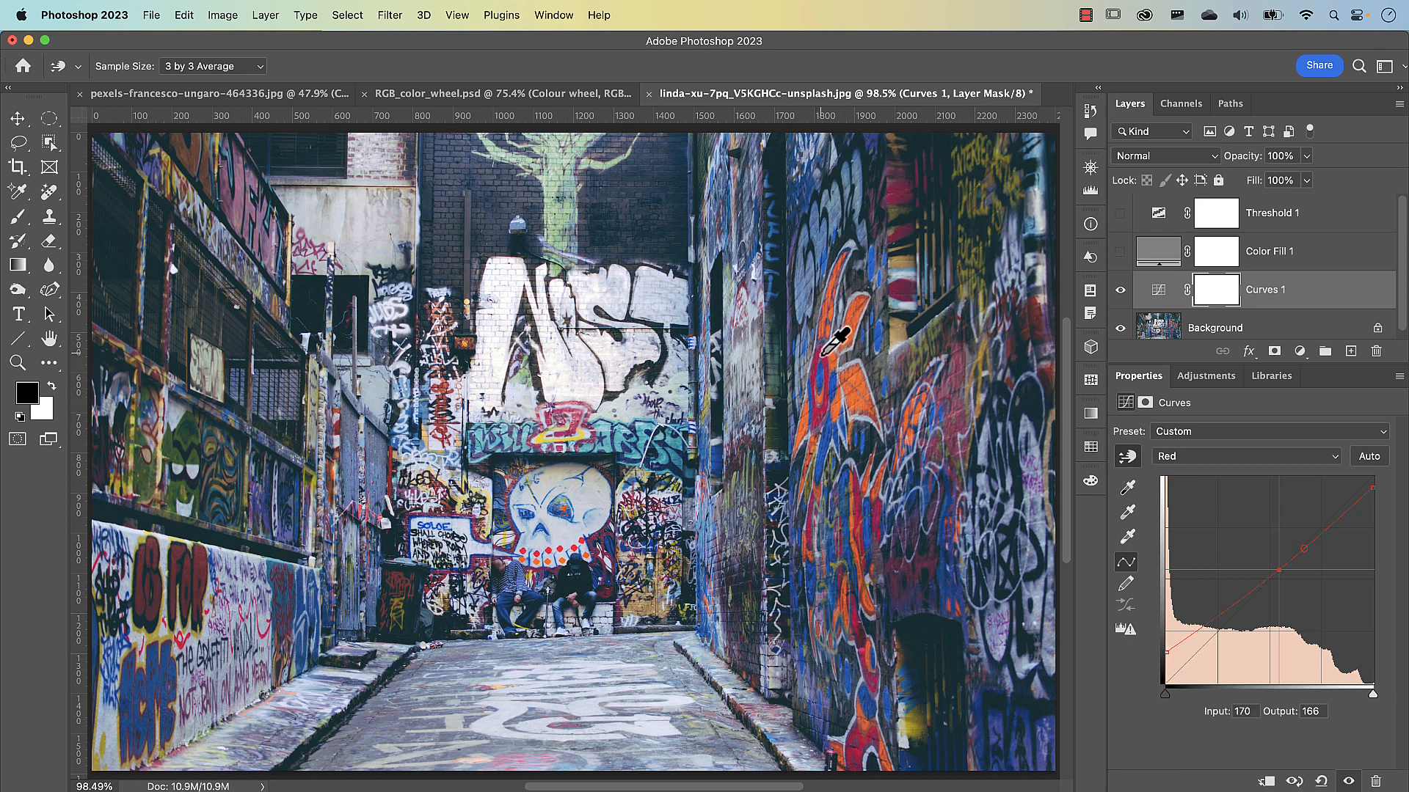
left_click_drag(822, 355, 822, 324)
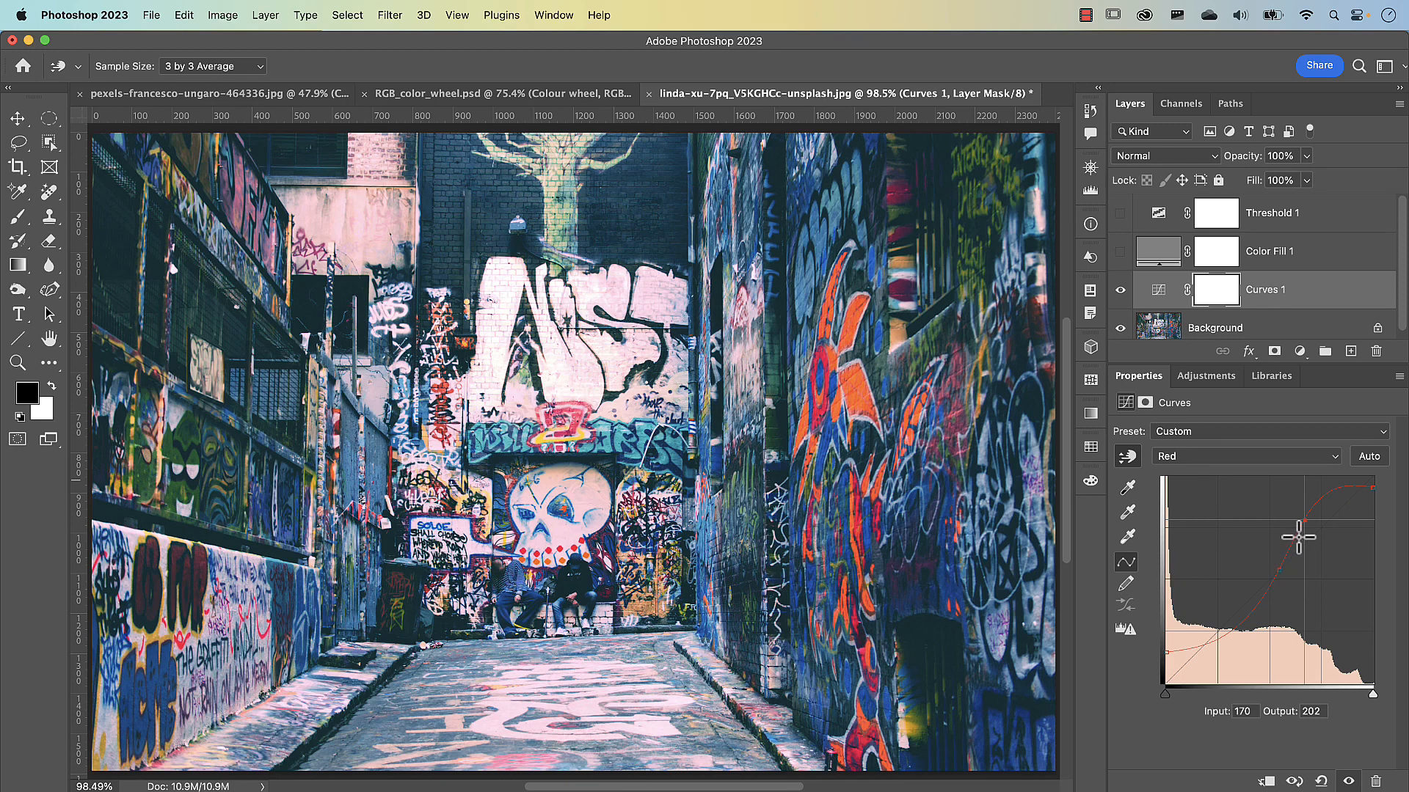
left_click_drag(836, 362, 837, 381)
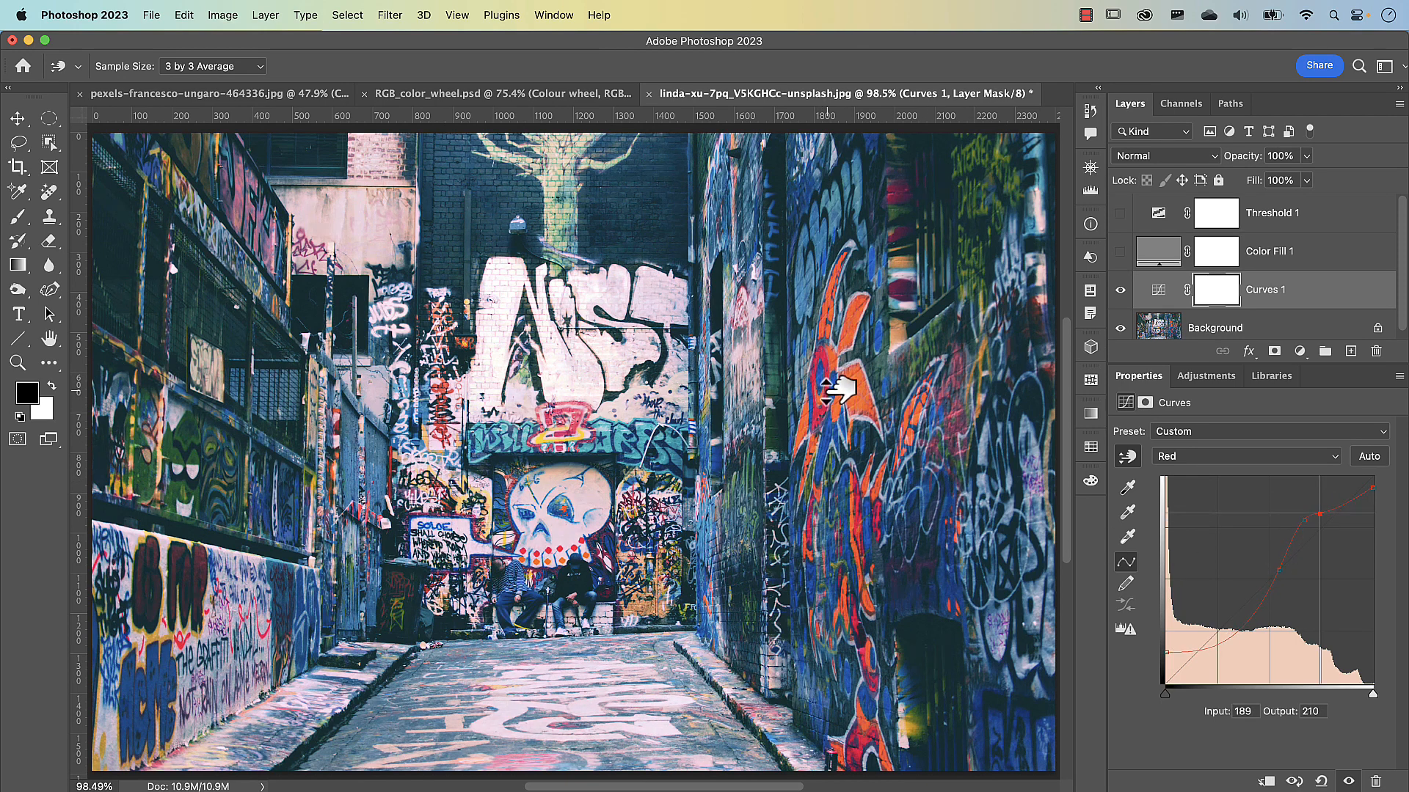
left_click(1193, 647)
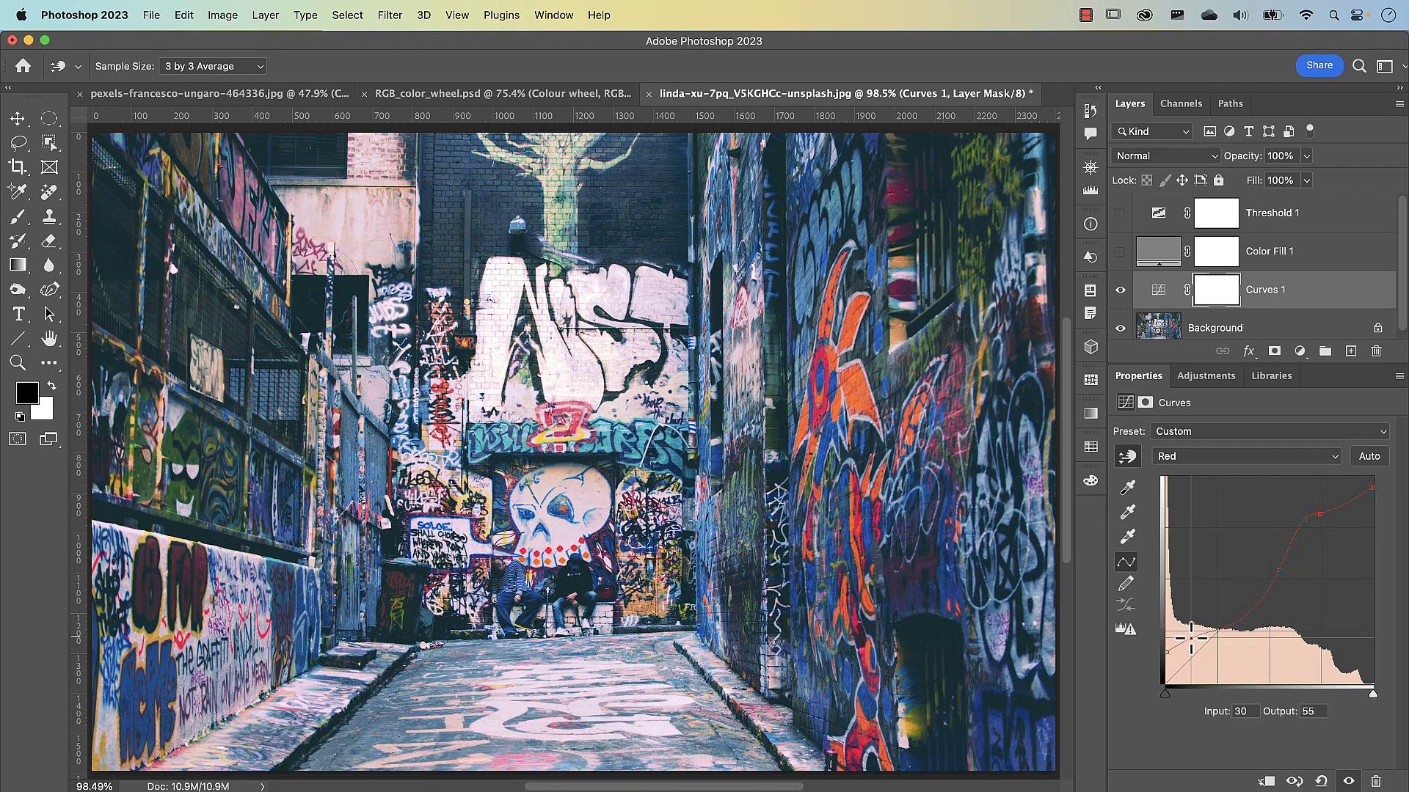
left_click_drag(1194, 648, 1197, 655)
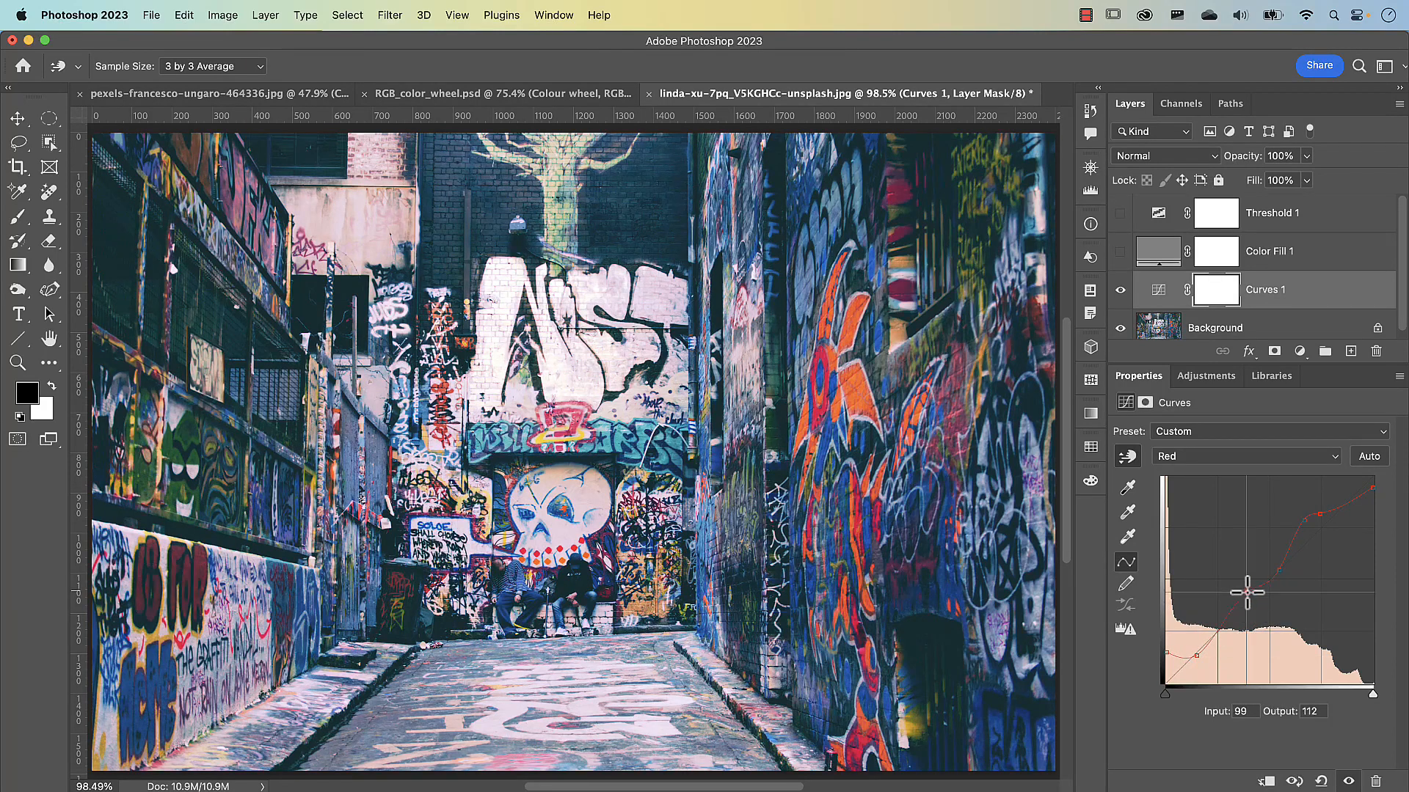
Add a midtone point on the Red curve and lower it to input 122, output 71.
left_click(1249, 598)
left_click_drag(1249, 598, 1265, 627)
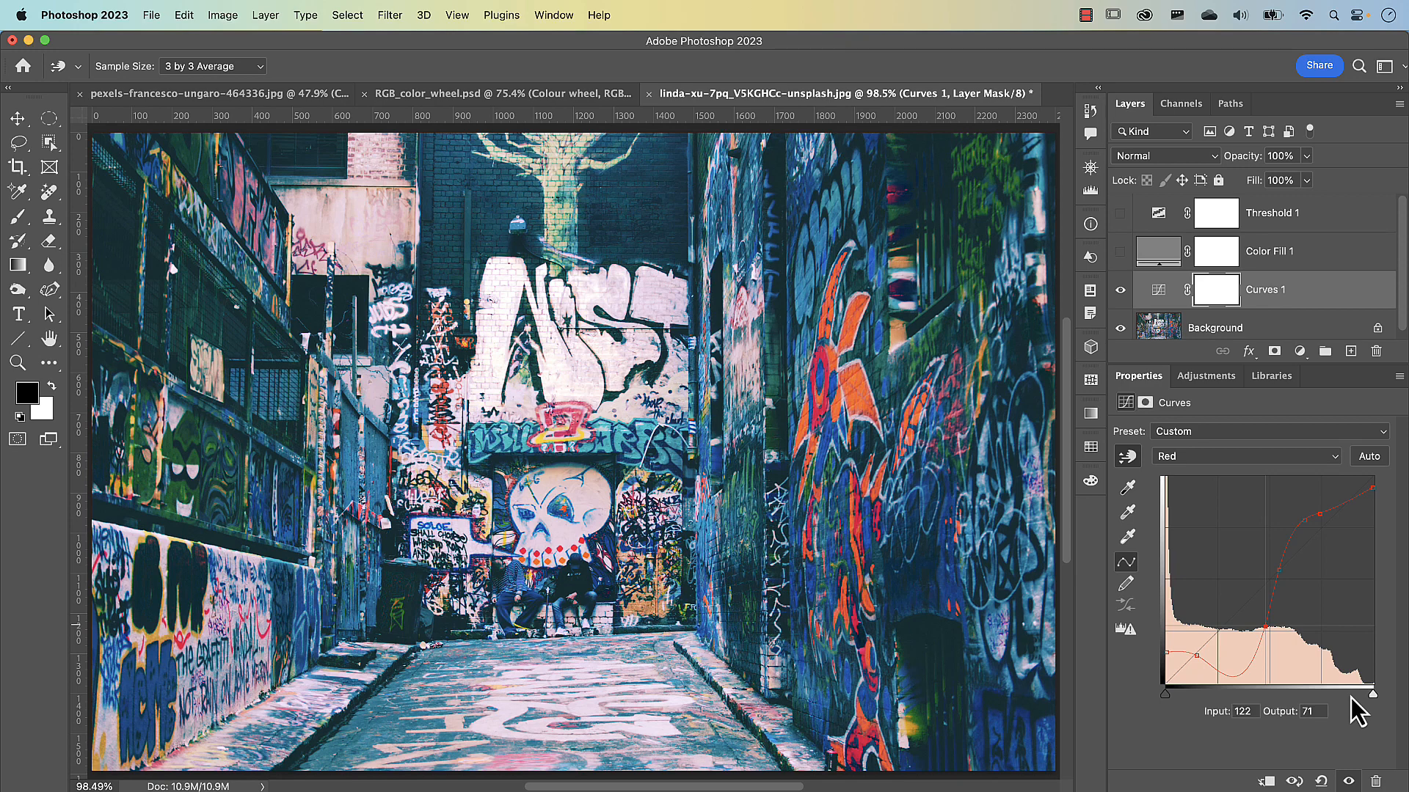
Review the lupine field photo, its Curves channel options and the RGB color wheel document, and return to the graffiti photo.
left_click(247, 98)
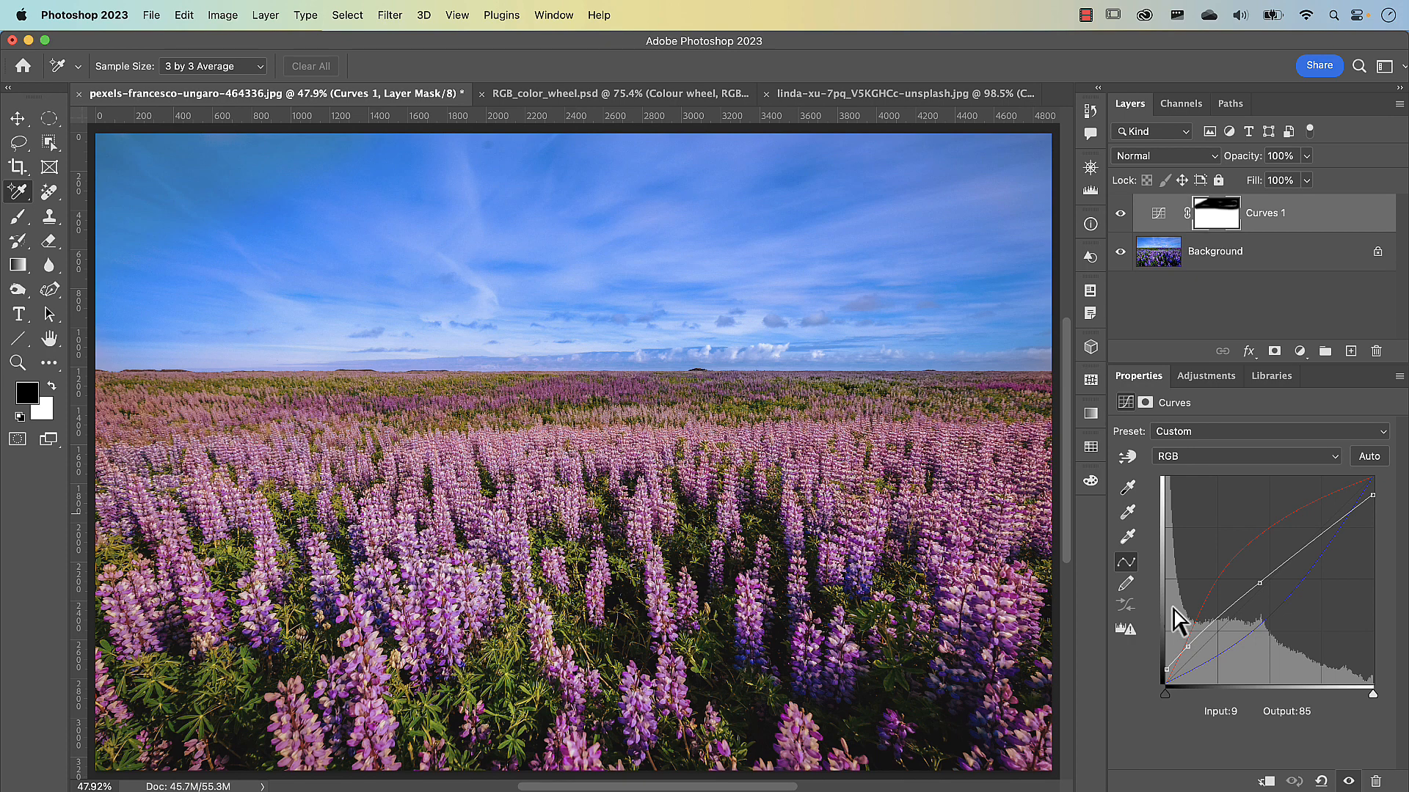
left_click(586, 97)
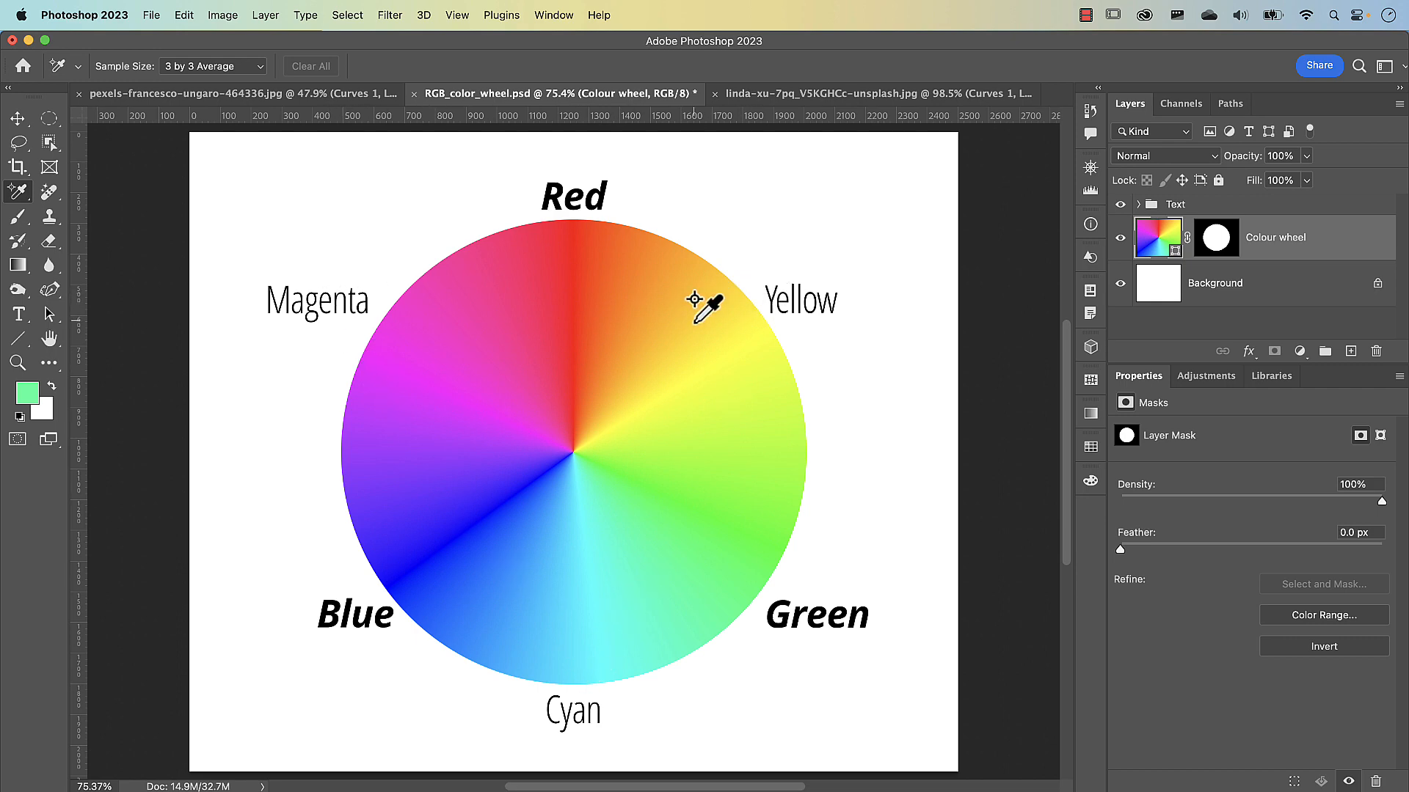
left_click(358, 96)
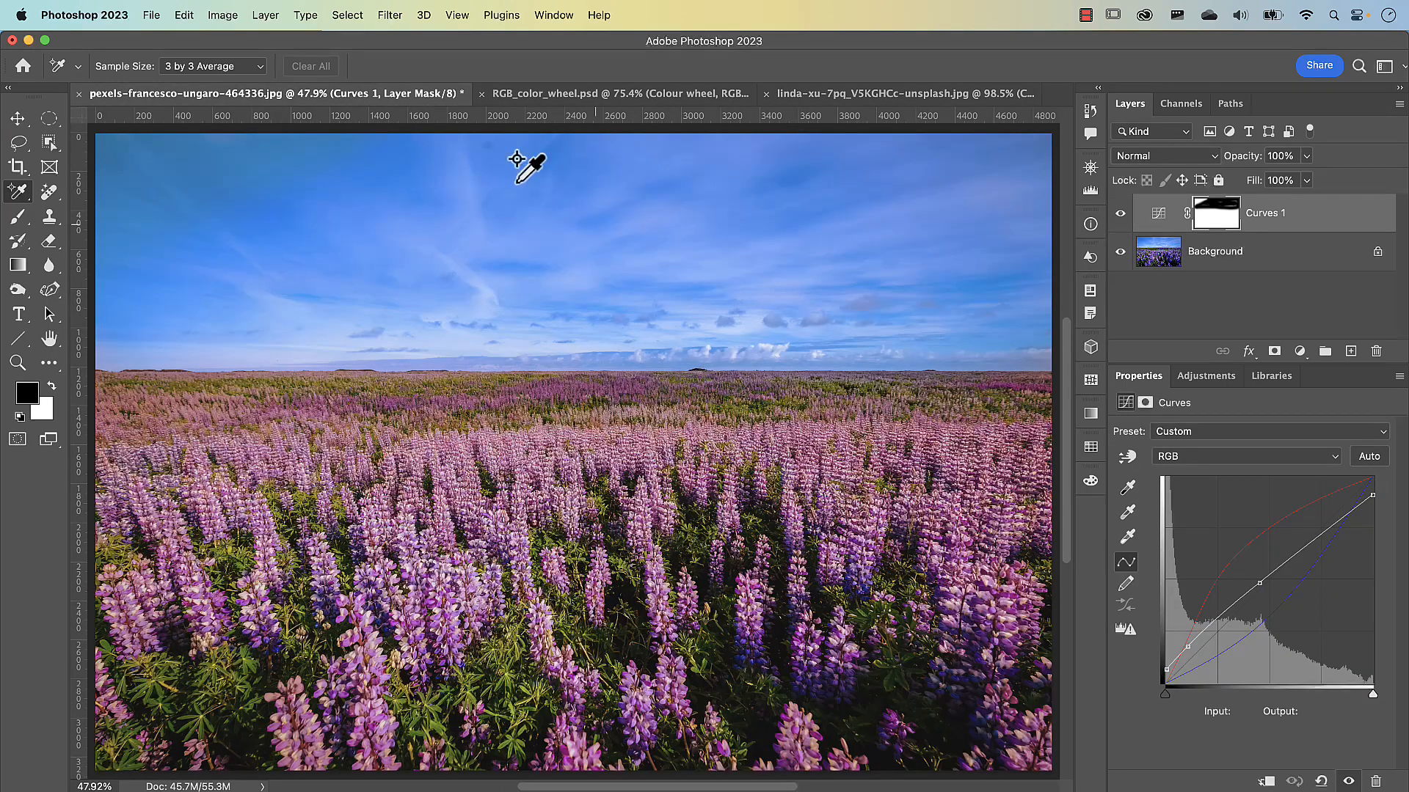
left_click(1213, 463)
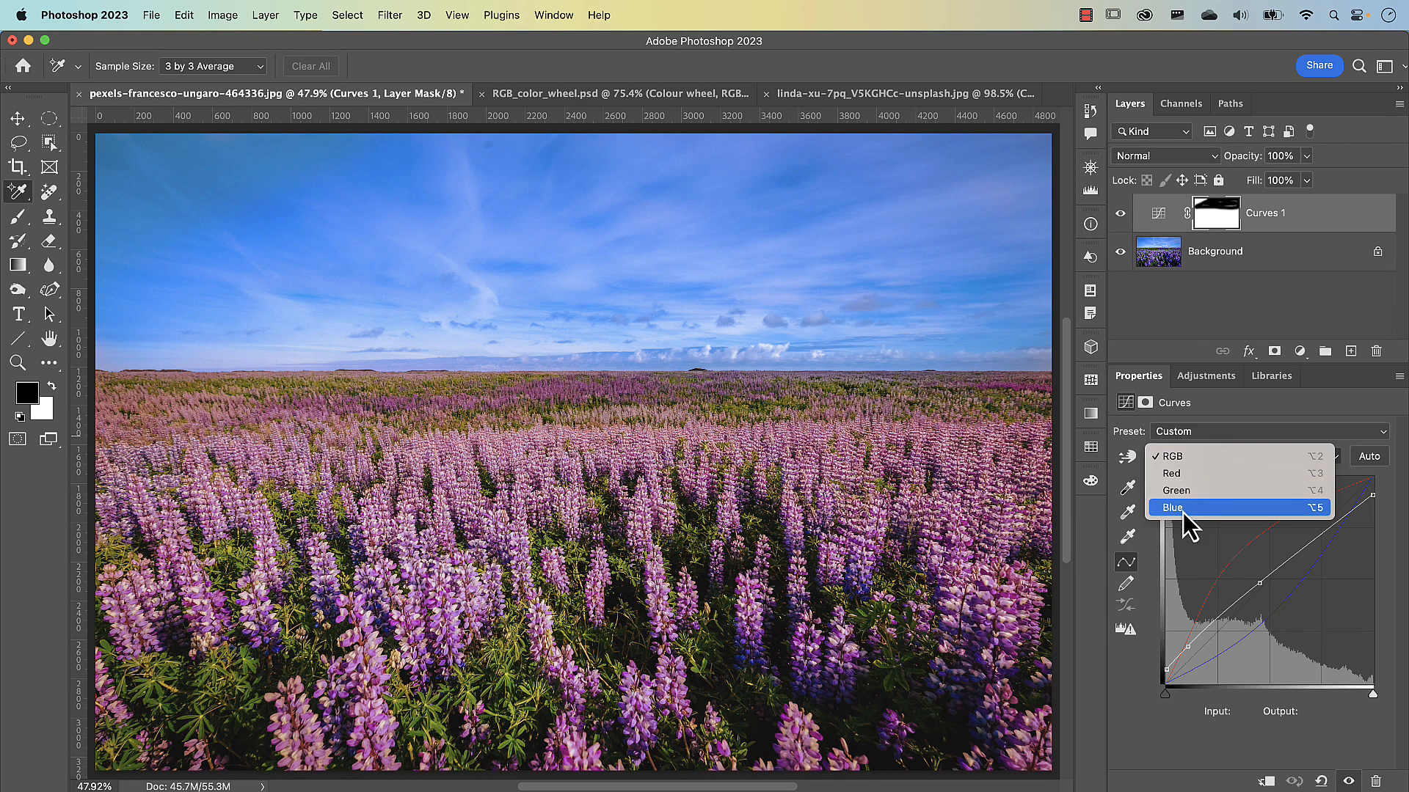
left_click(868, 99)
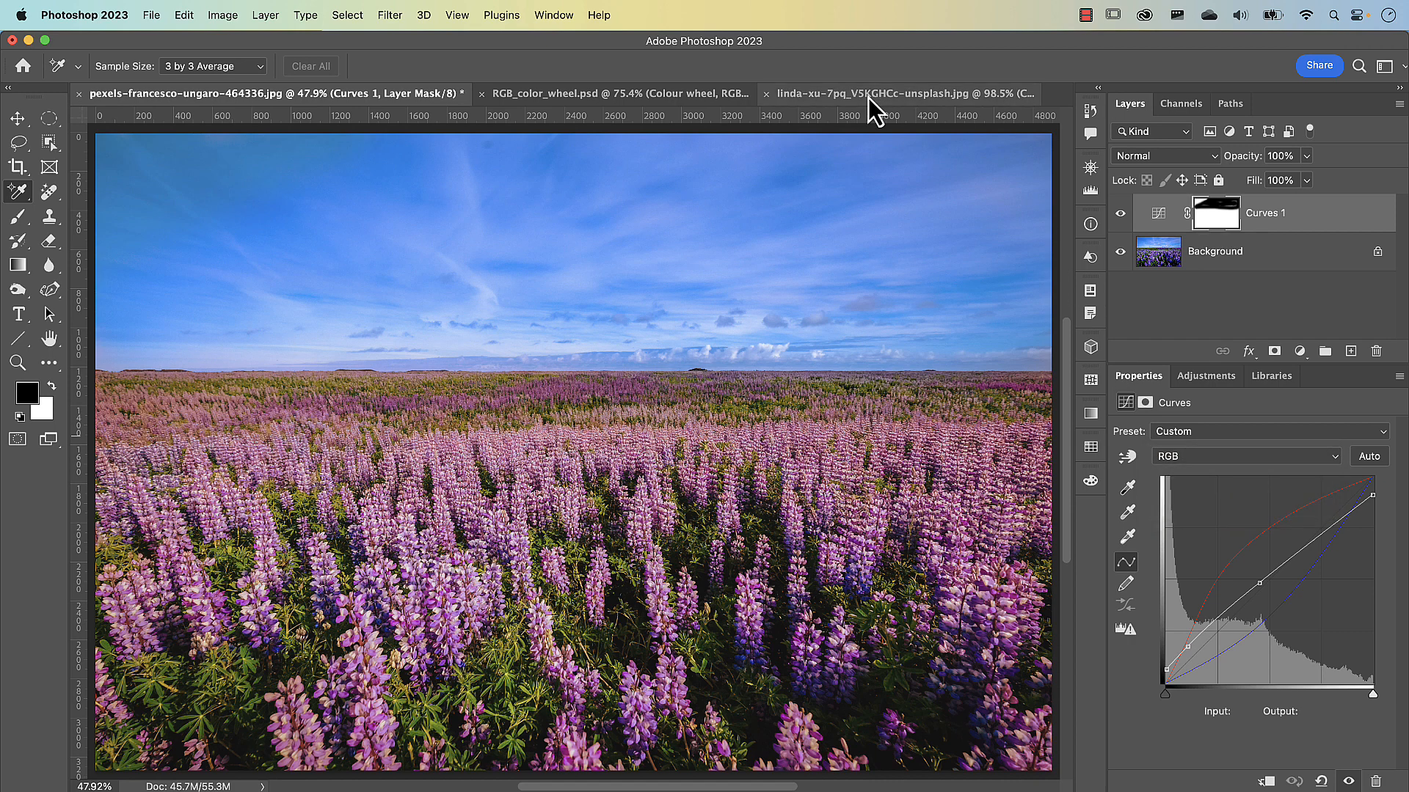
left_click(869, 99)
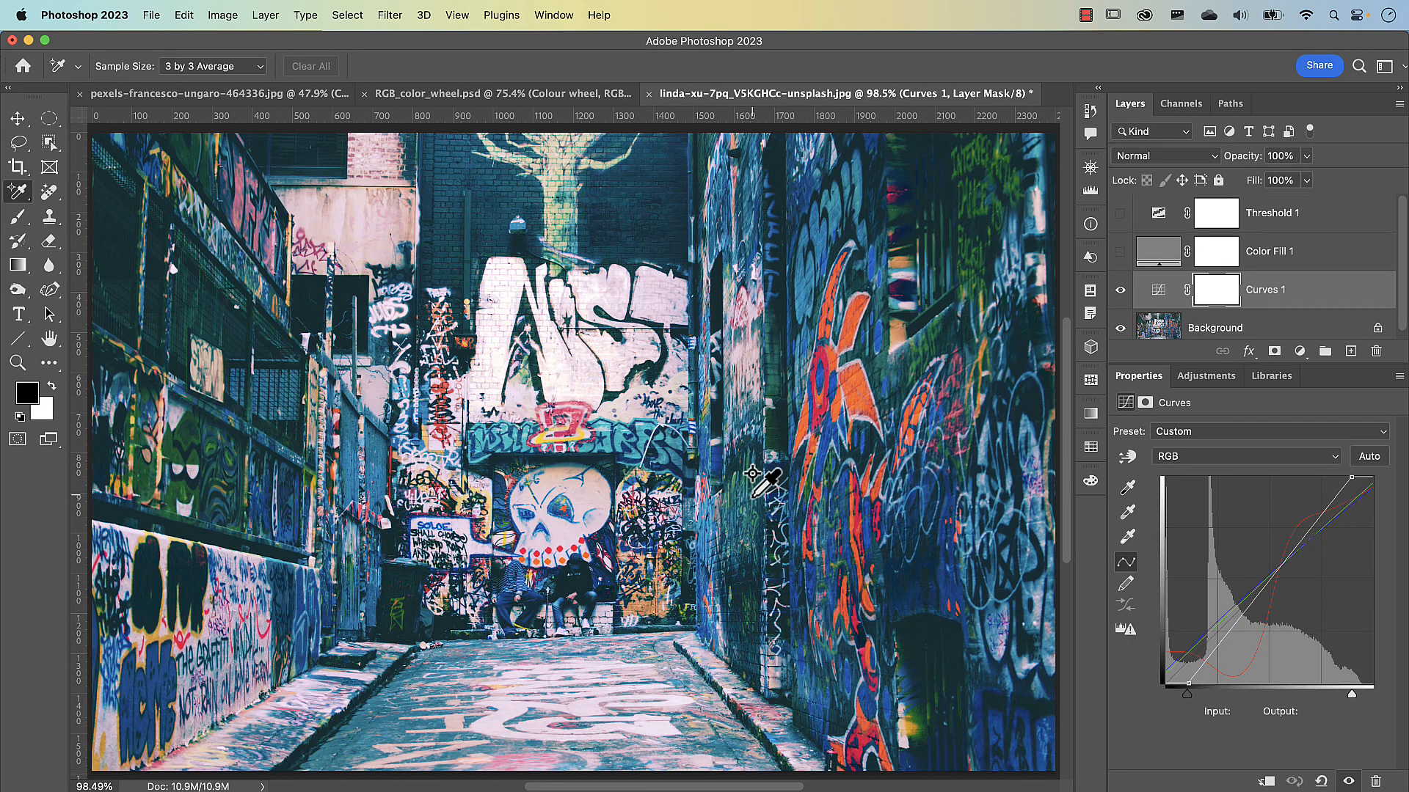